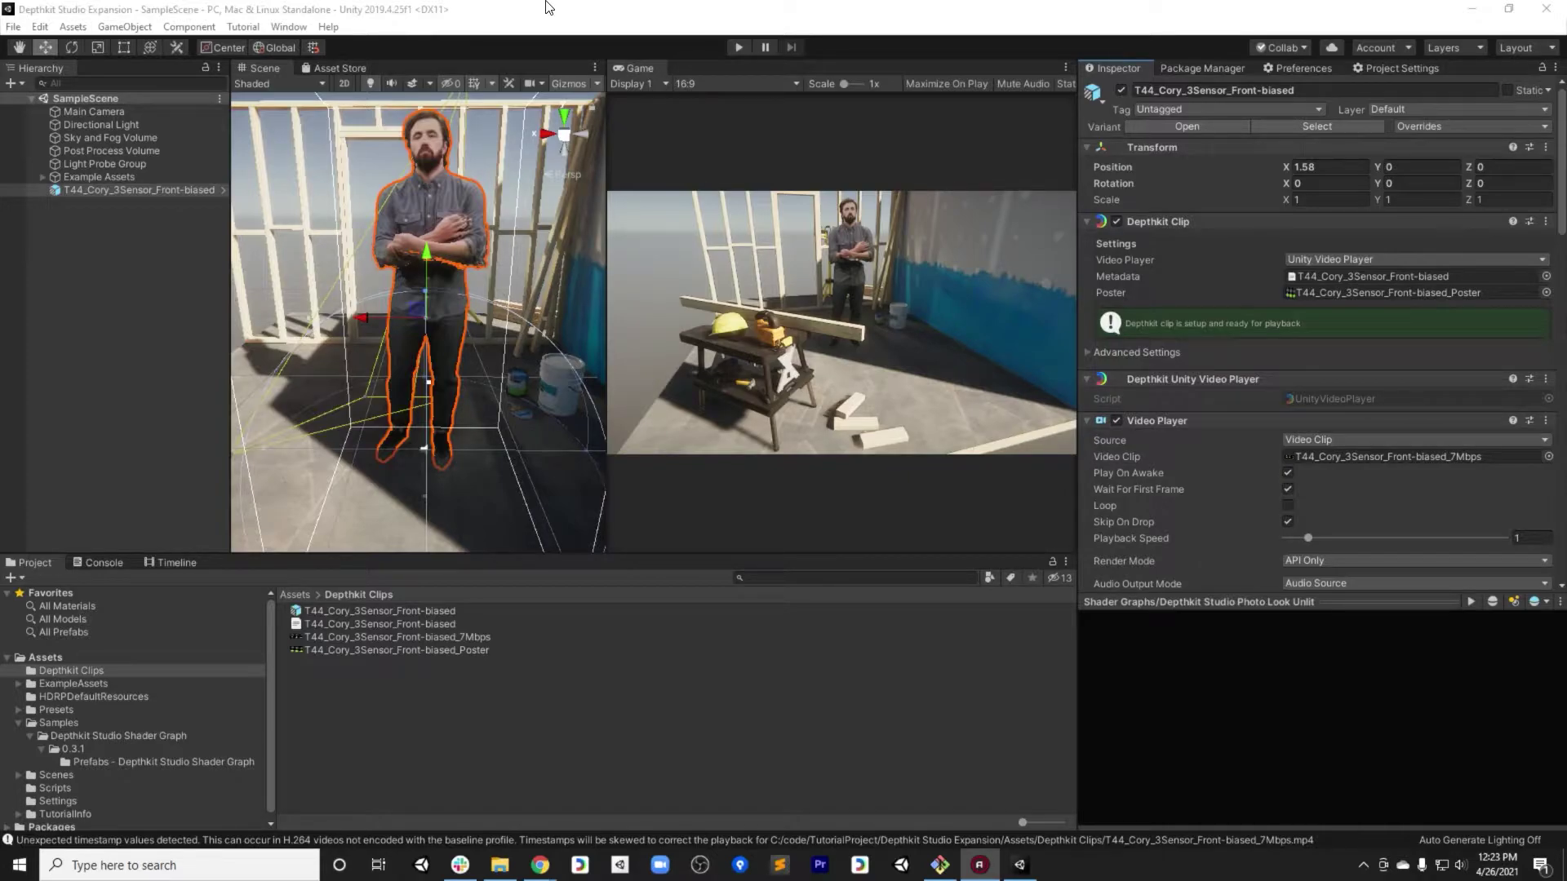
- Orbit the Scene view around the captured Depthkit figure to inspect it from several angles
middle_drag(446, 389, 408, 412)
alt+drag(408, 412, 405, 370)
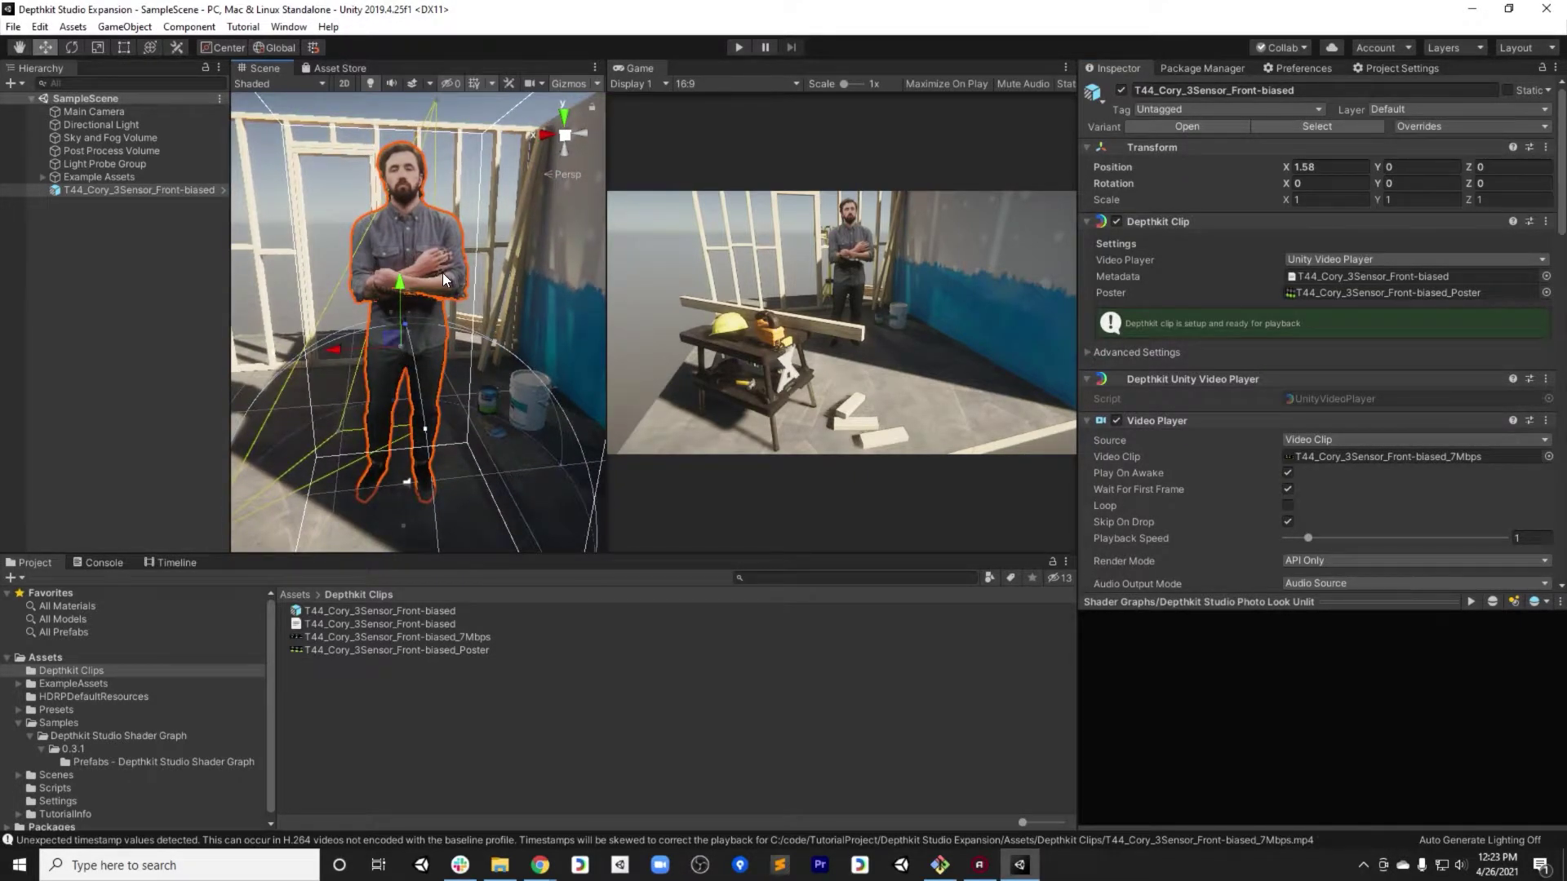
click(368, 626)
scroll(527, 425, up, 3)
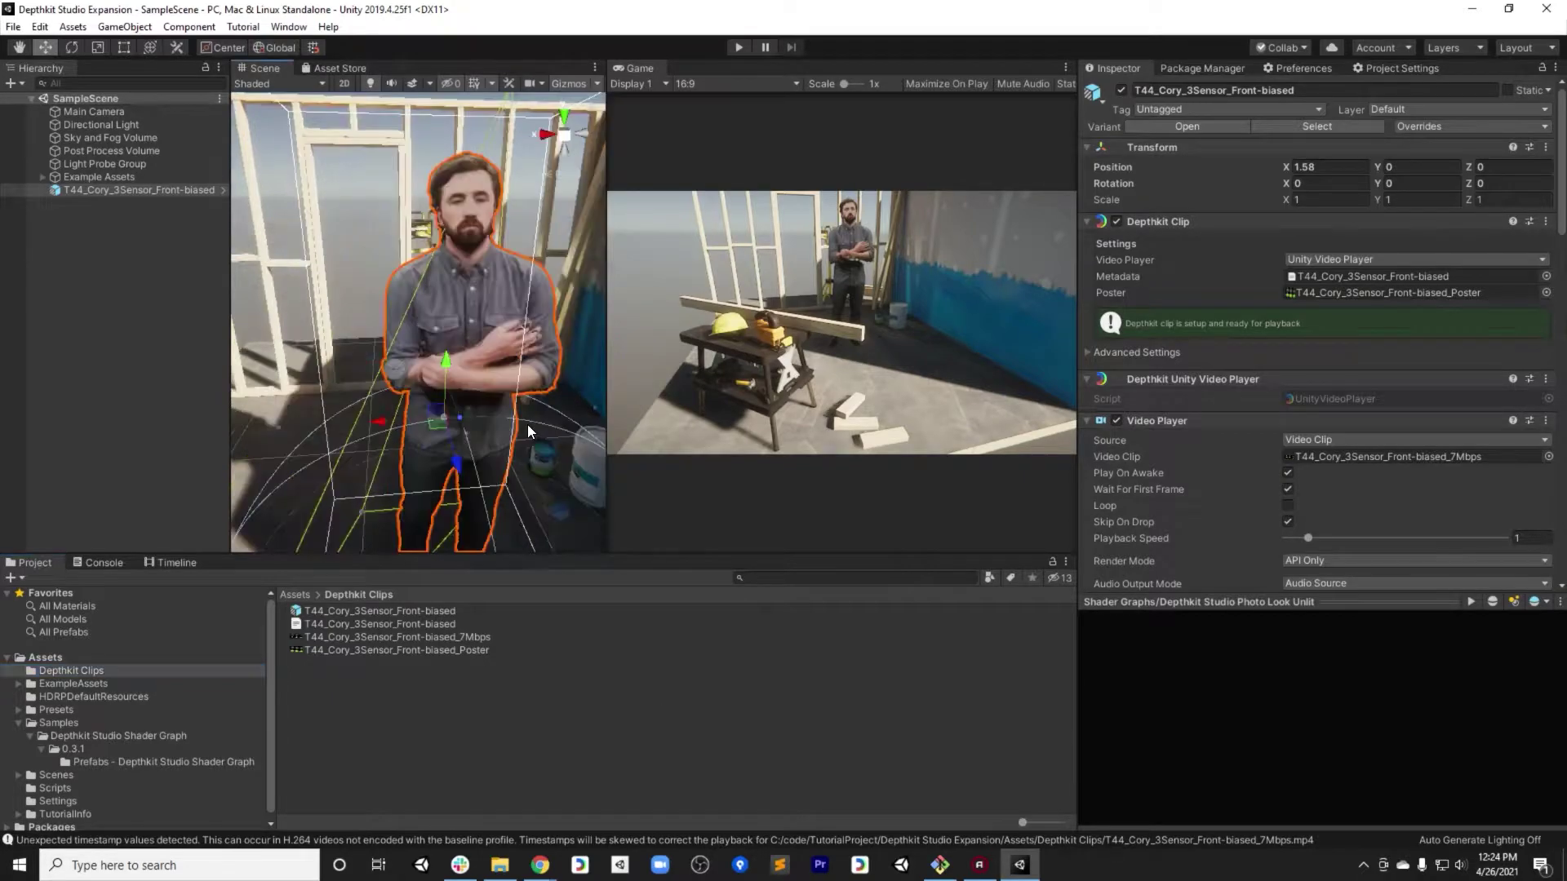
alt+drag(527, 425, 450, 529)
alt+drag(420, 458, 527, 457)
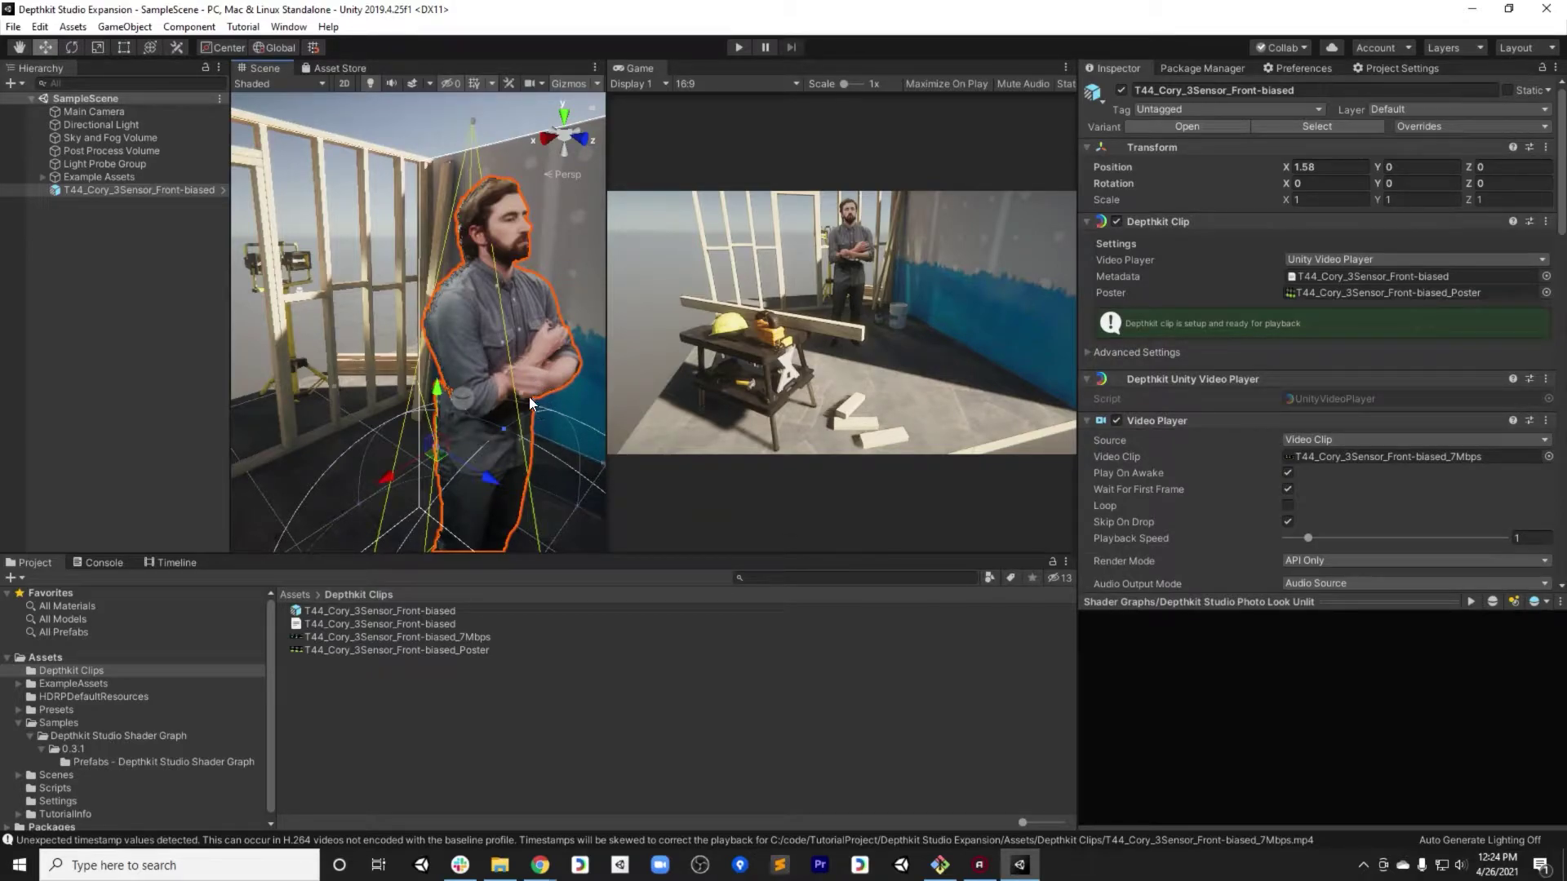
alt+drag(529, 397, 439, 384)
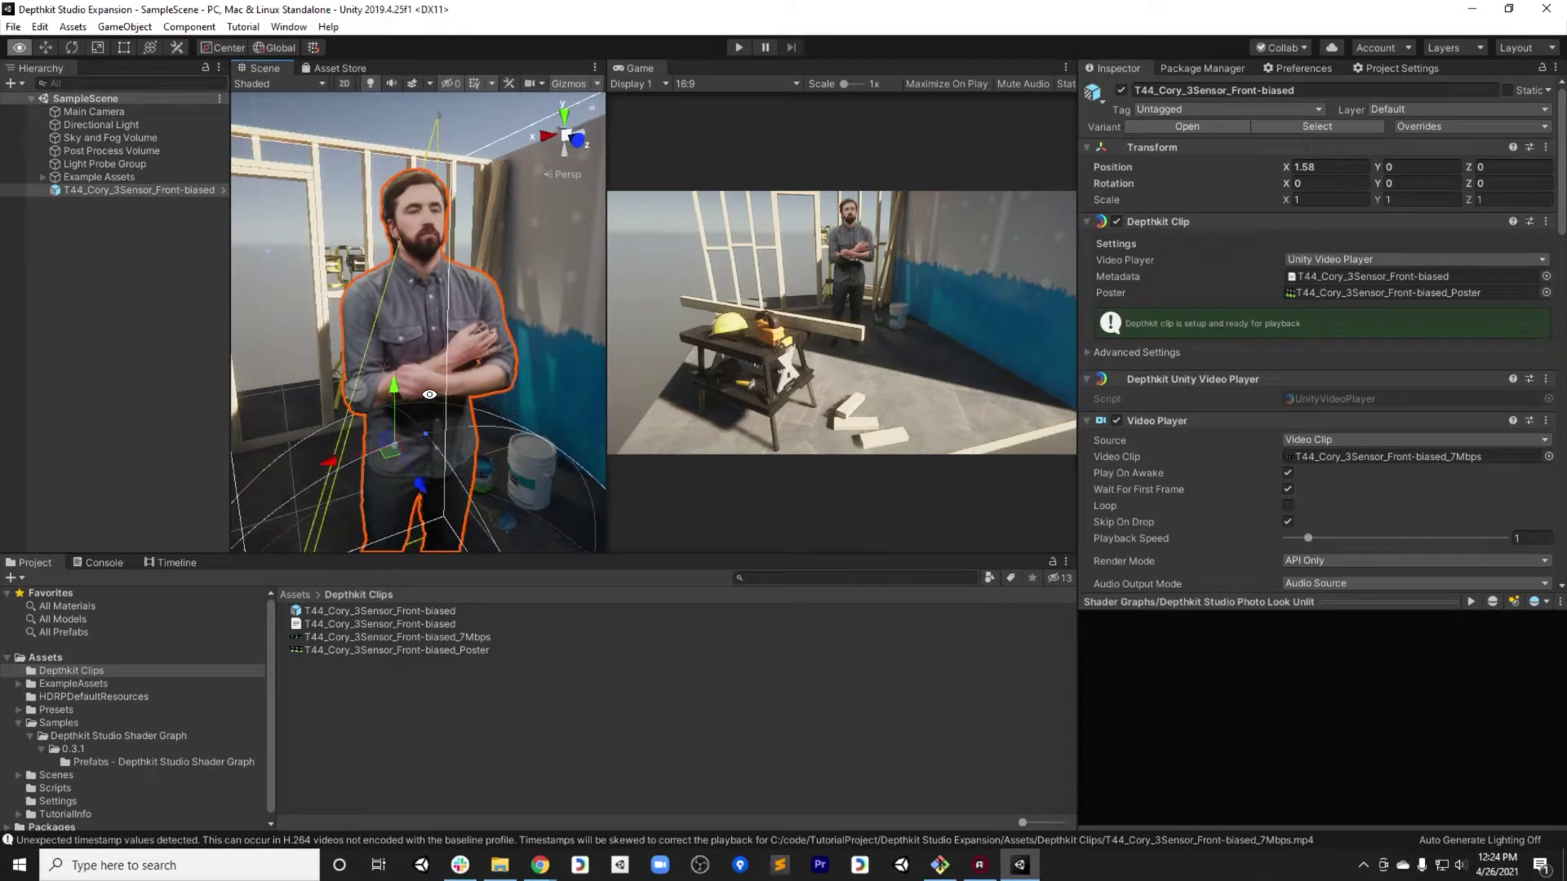
alt+drag(417, 376, 412, 334)
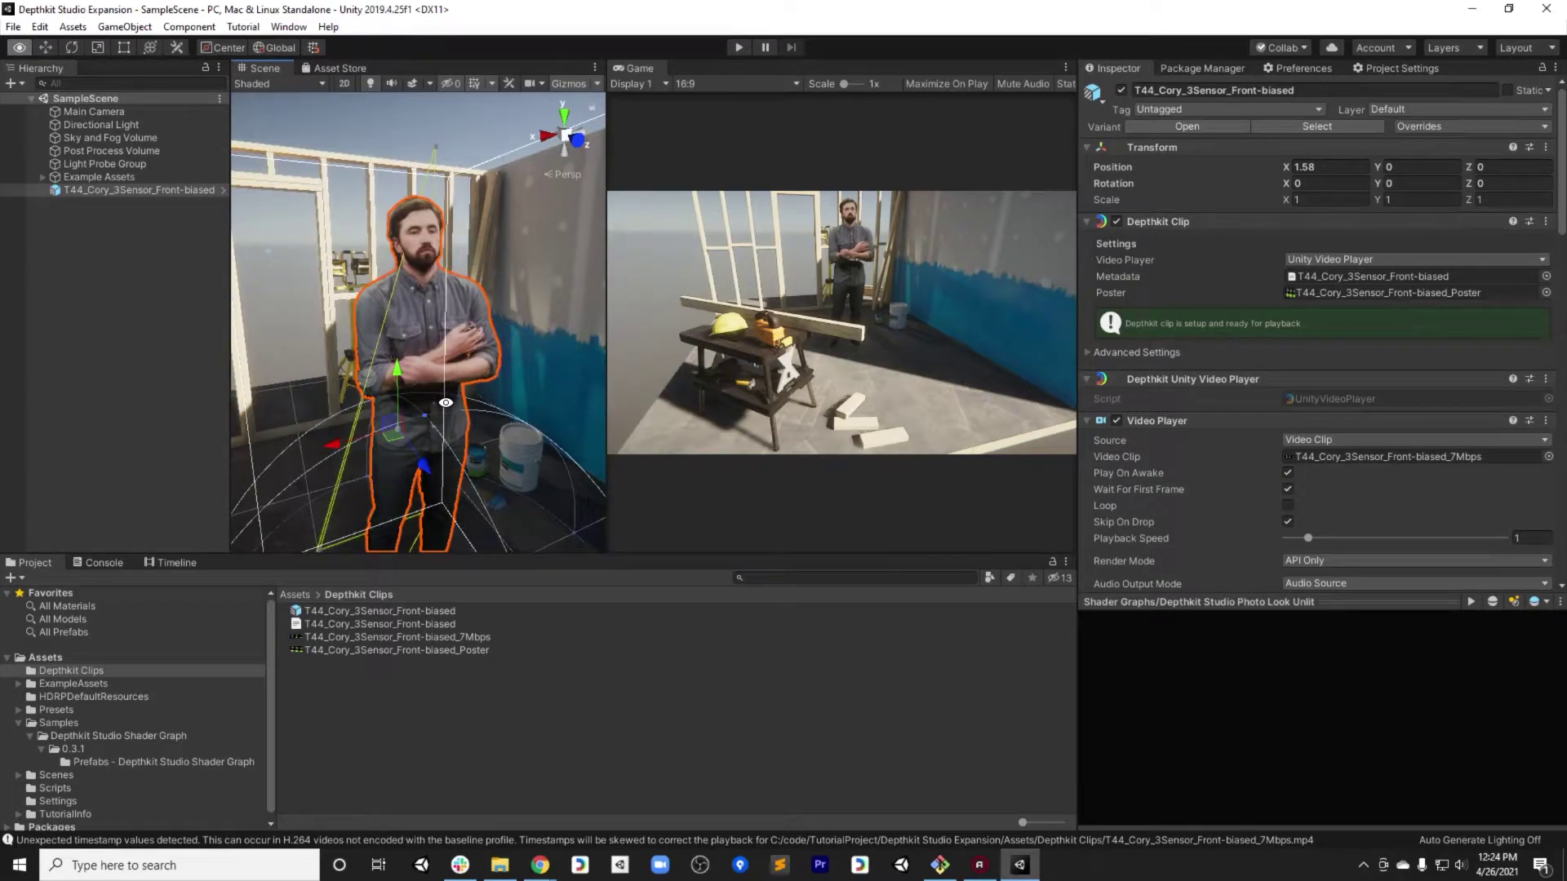
alt+drag(433, 383, 399, 251)
alt+drag(493, 234, 294, 433)
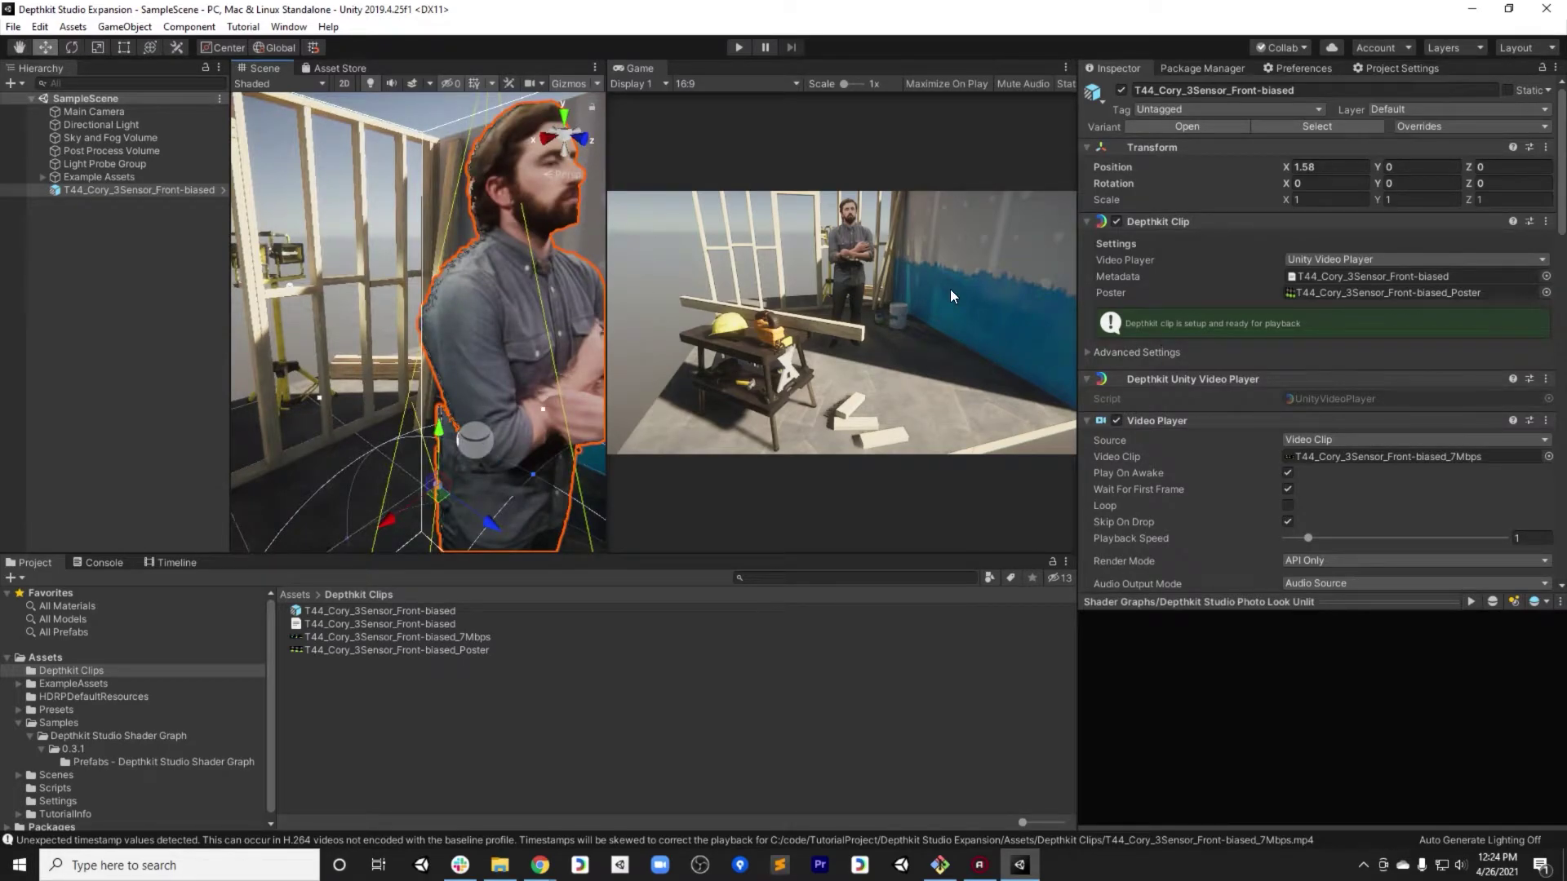
alt+drag(509, 350, 392, 464)
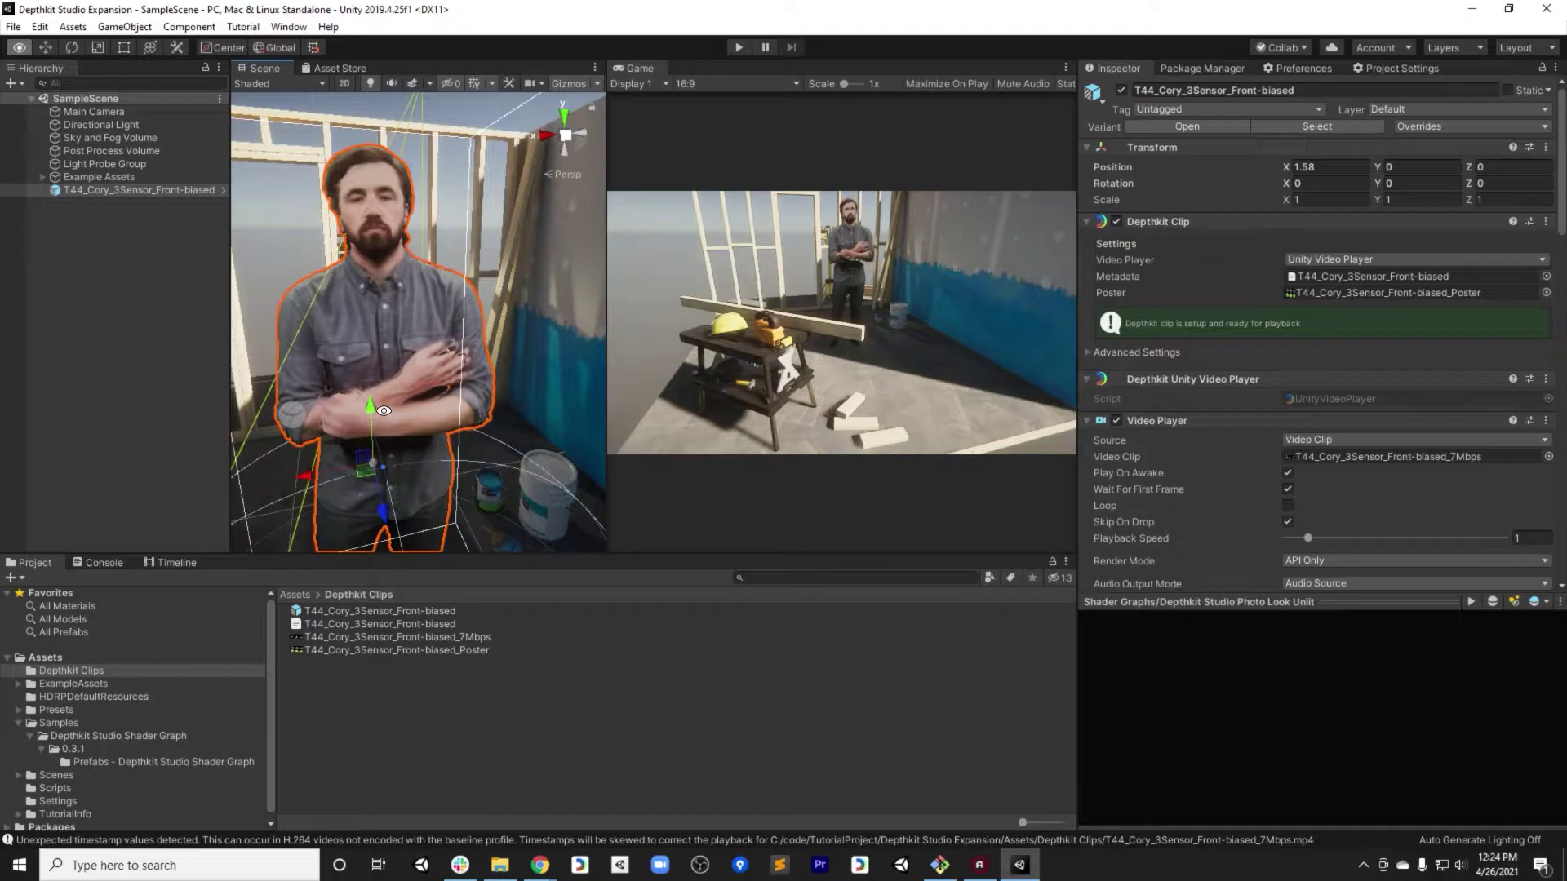
mouse_move(384, 411)
alt+mouse_down()
mouse_move(439, 385)
mouse_move(503, 422)
mouse_move(404, 536)
mouse_move(402, 408)
alt+mouse_up()
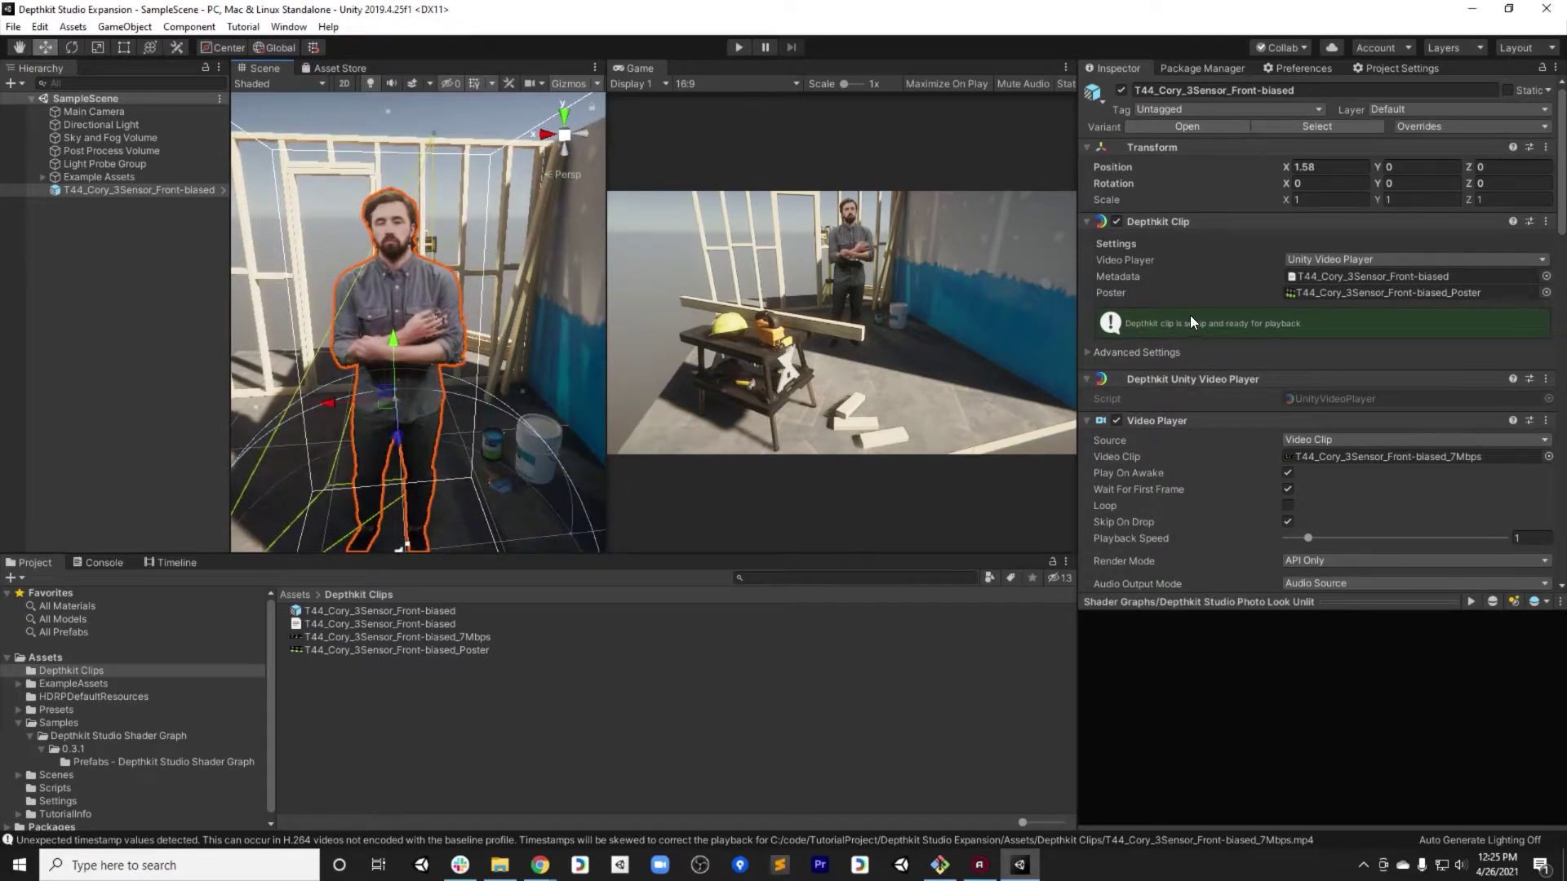
- Scroll the Inspector to Depthkit Studio Mesh Source and expand Experimental Volume Settings
scroll(1189, 315, down, 5)
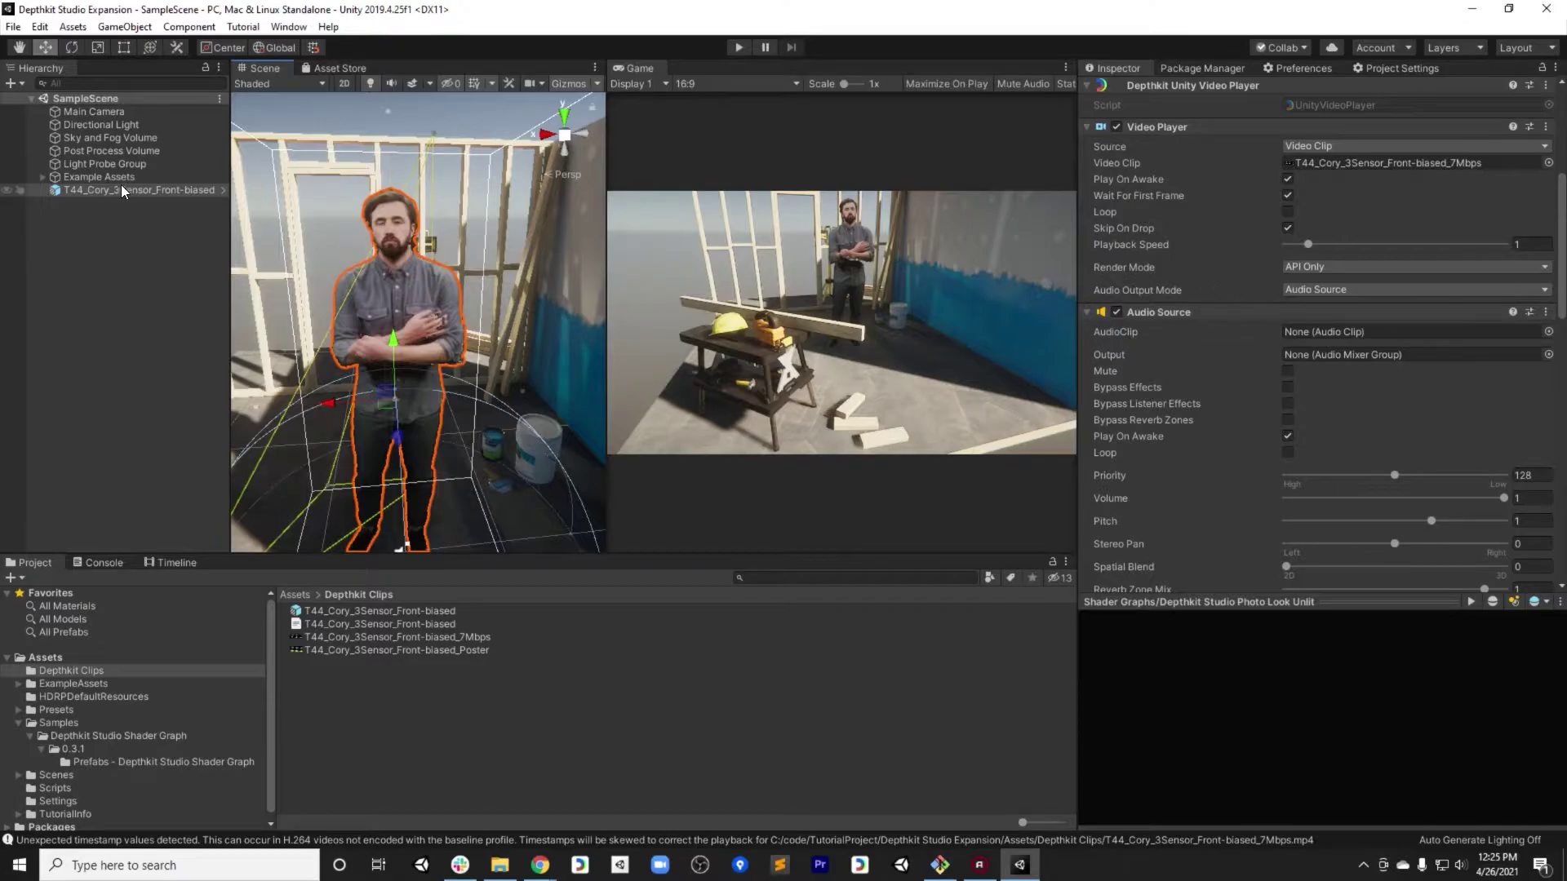
scroll(1221, 357, down, 10)
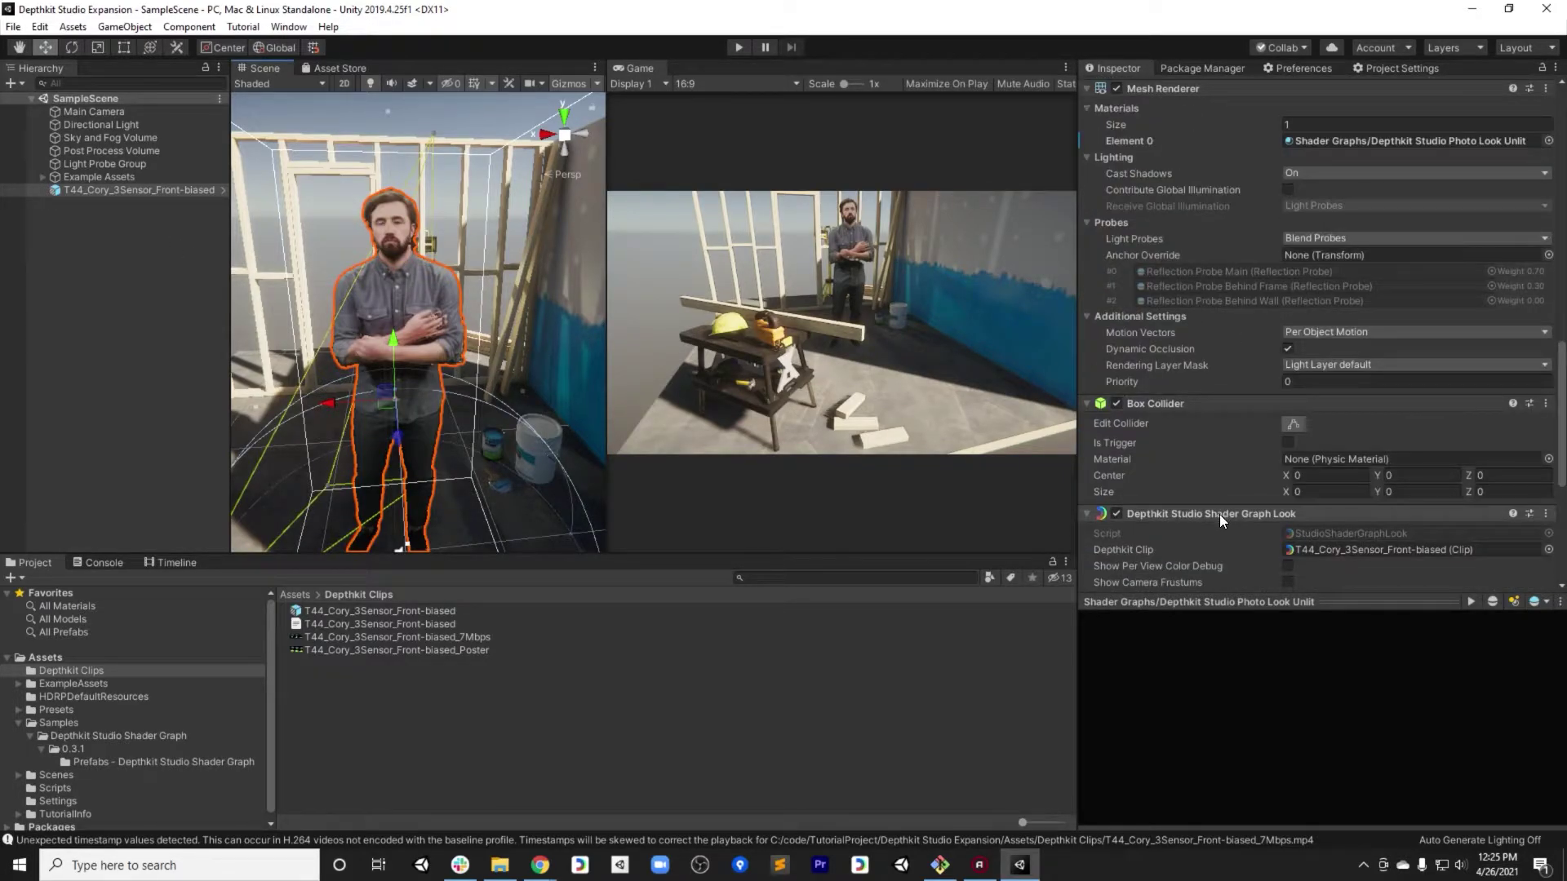
scroll(1219, 515, down, 5)
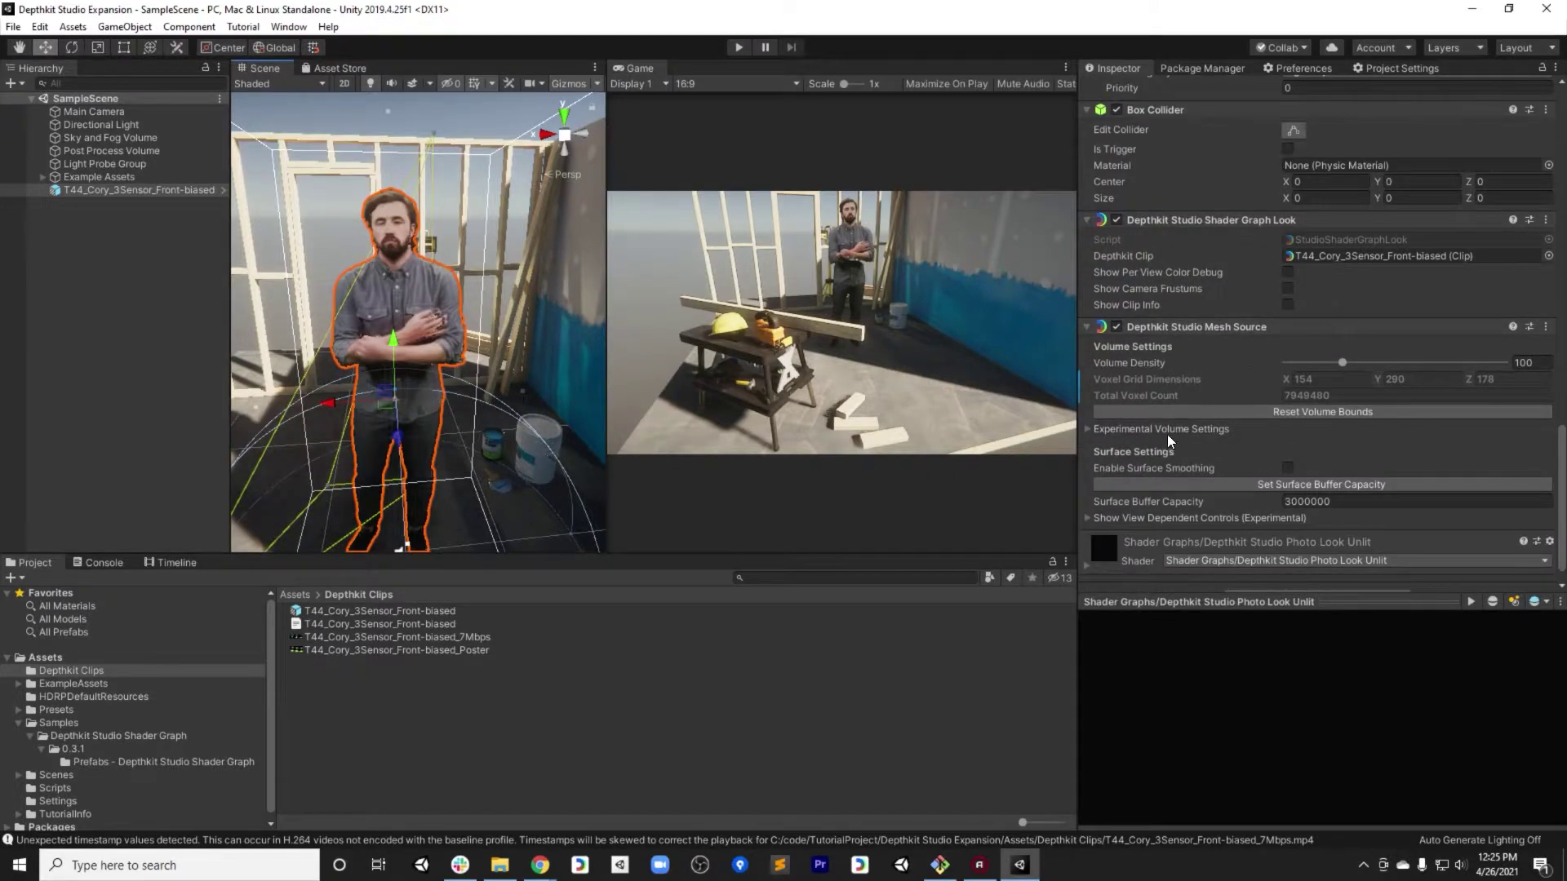
click(1087, 430)
scroll(1199, 443, down, 2)
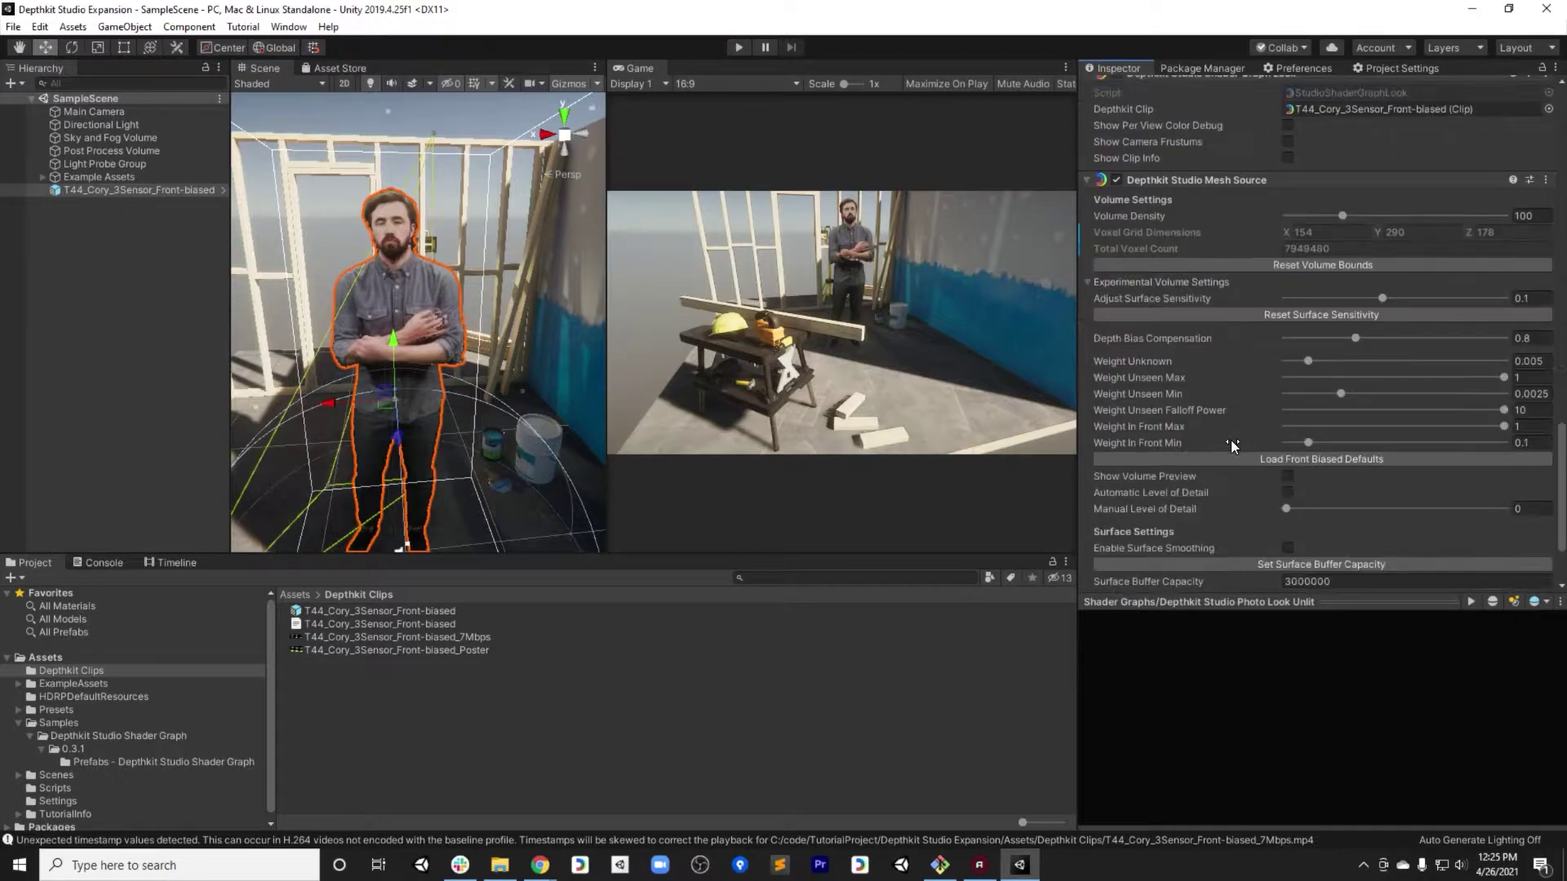
- Load the front-biased defaults (surface sensitivity 0.2, falloff power 8) and zoom in to check the figure
click(1302, 458)
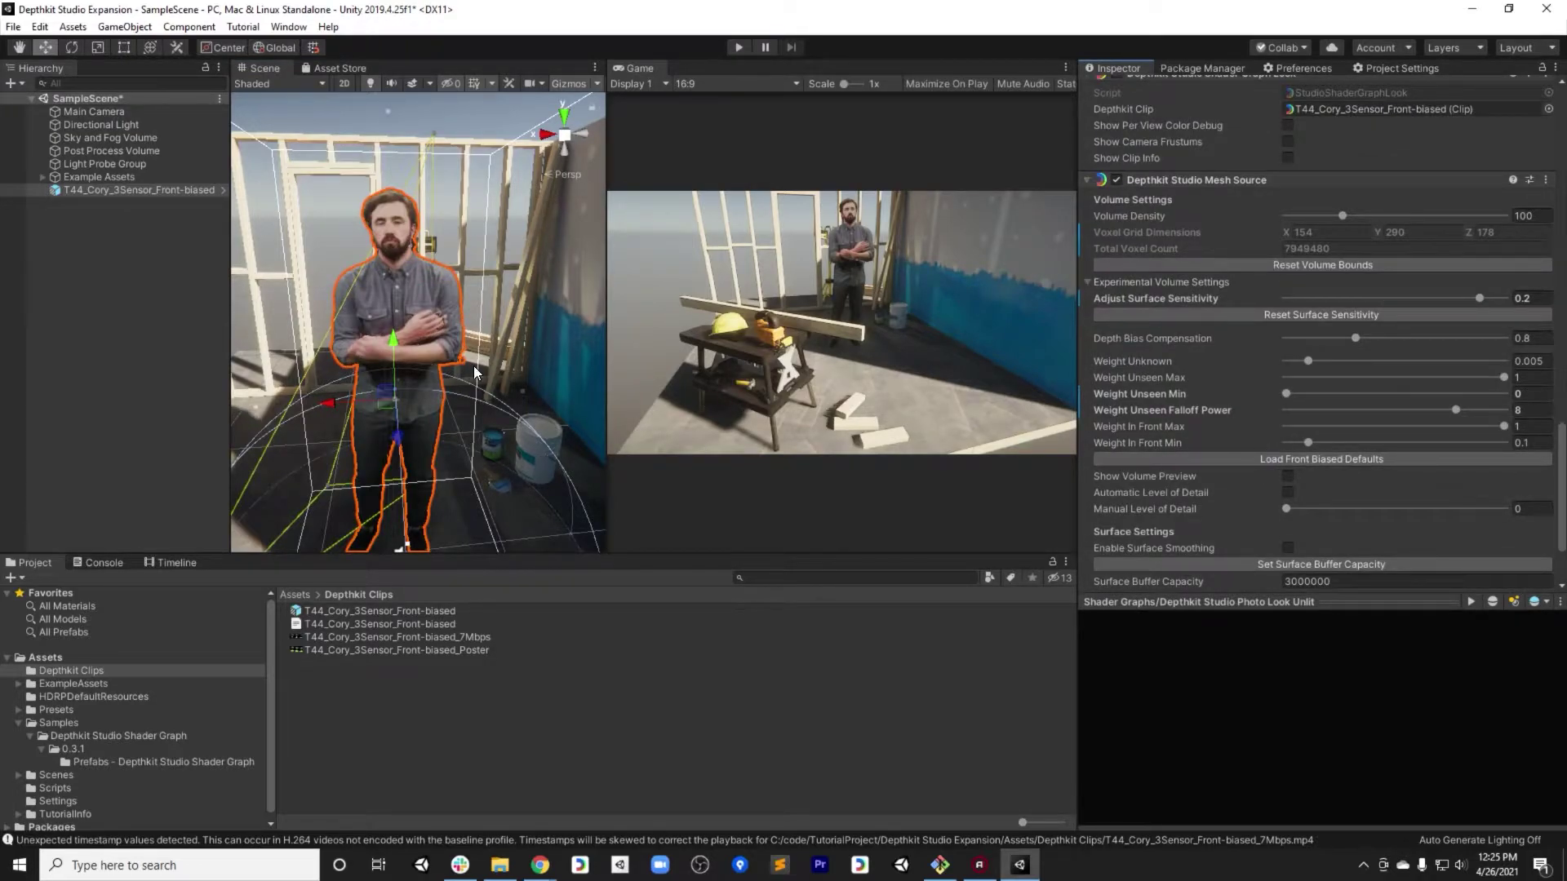
alt+drag(439, 356, 471, 433)
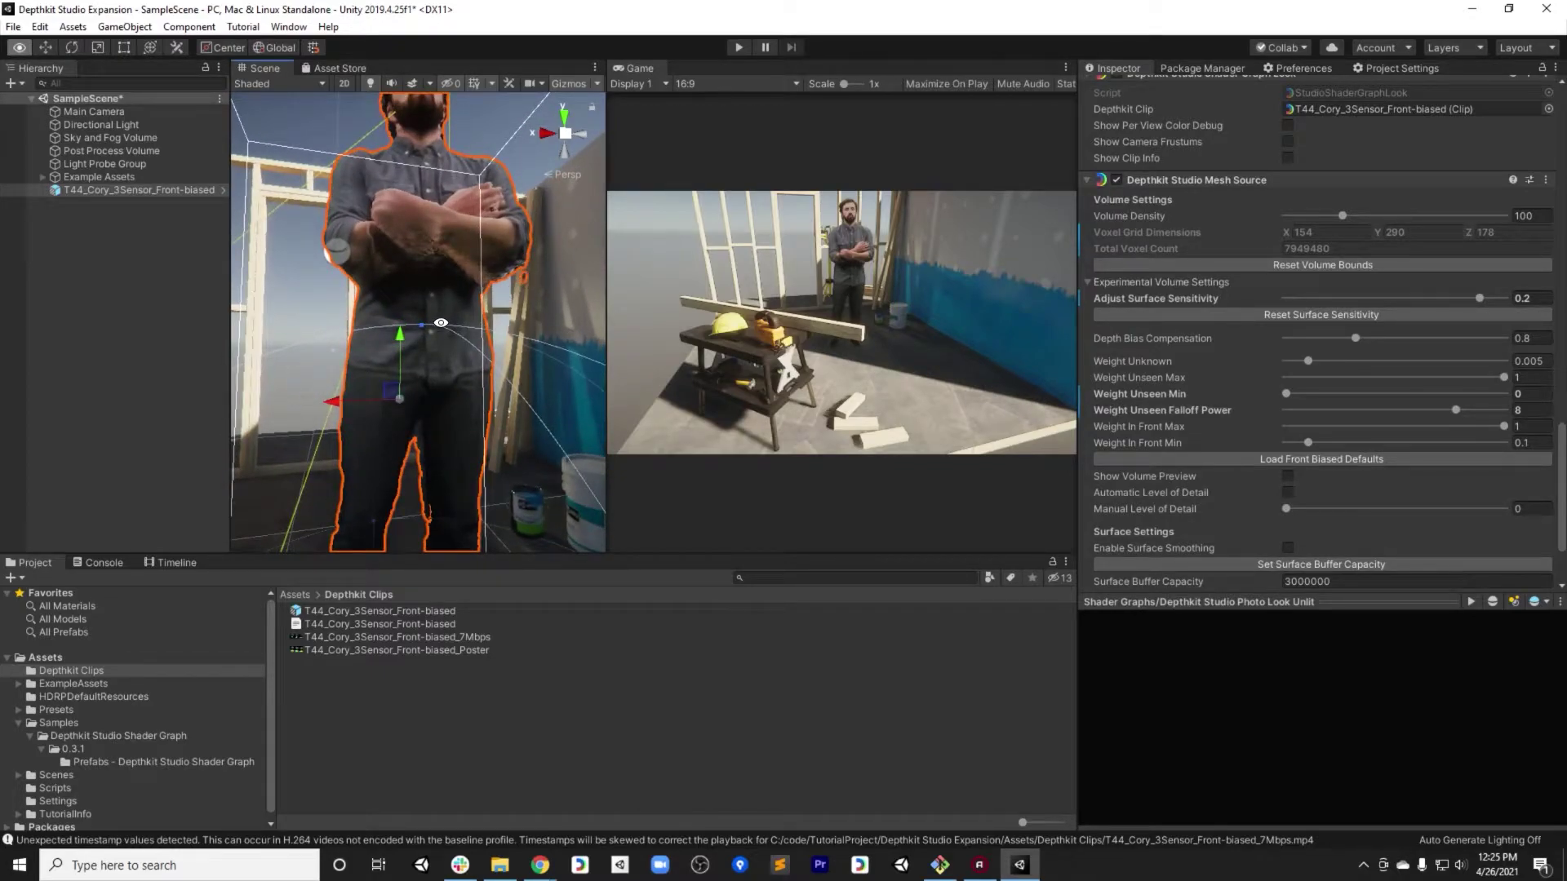
alt+drag(440, 322, 433, 347)
mouse_move(428, 355)
alt+right_down()
mouse_move(420, 373)
mouse_move(444, 367)
alt+right_up()
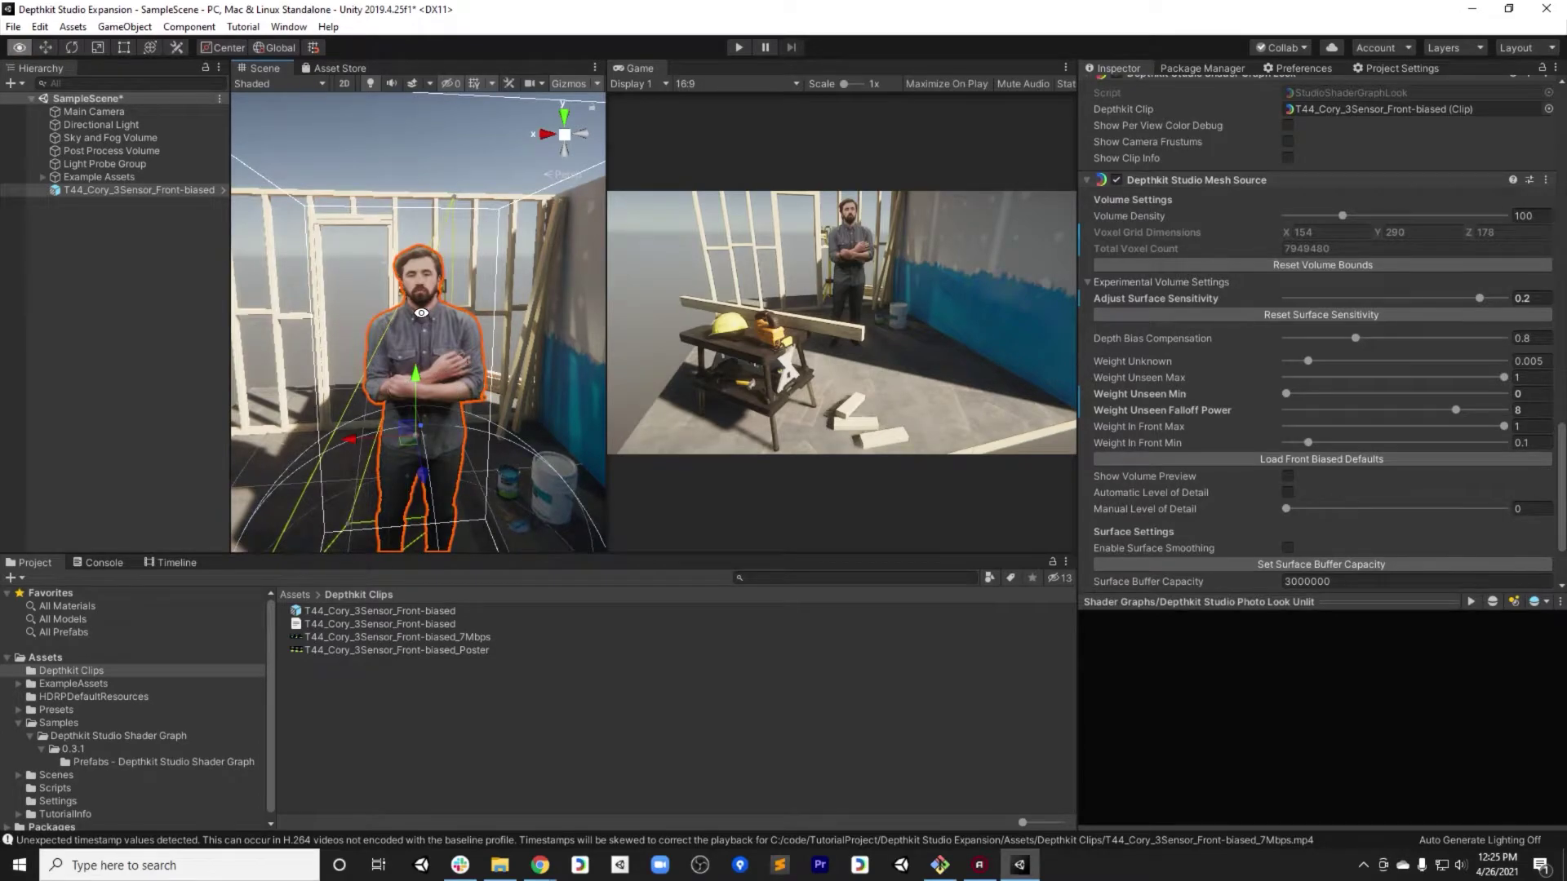
alt+right_drag(421, 312, 419, 343)
alt+drag(418, 367, 416, 397)
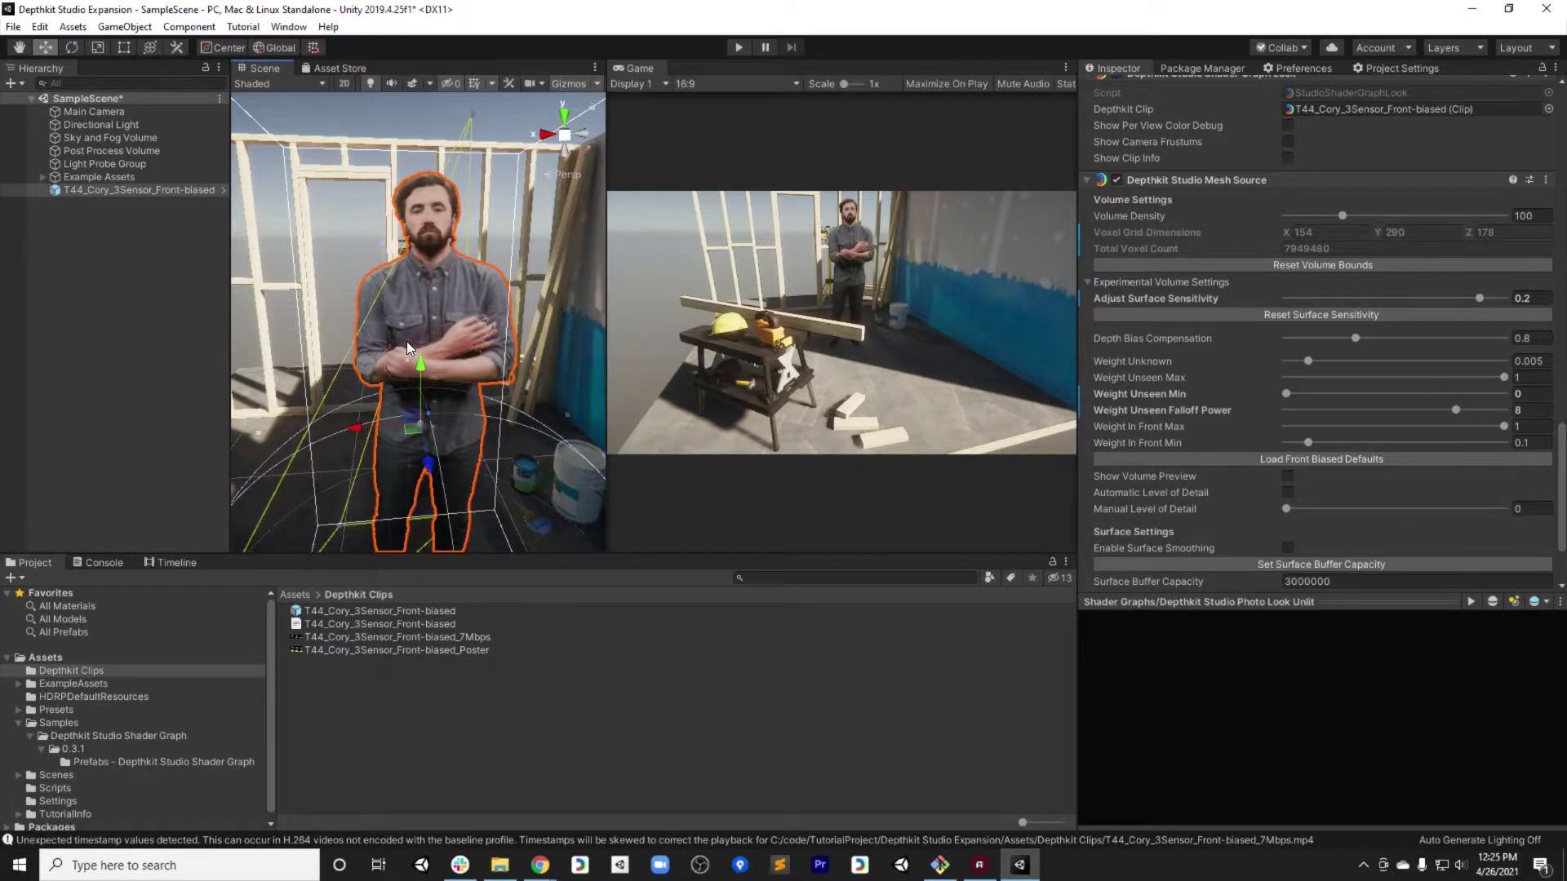
alt+scroll(429, 333, down, 5)
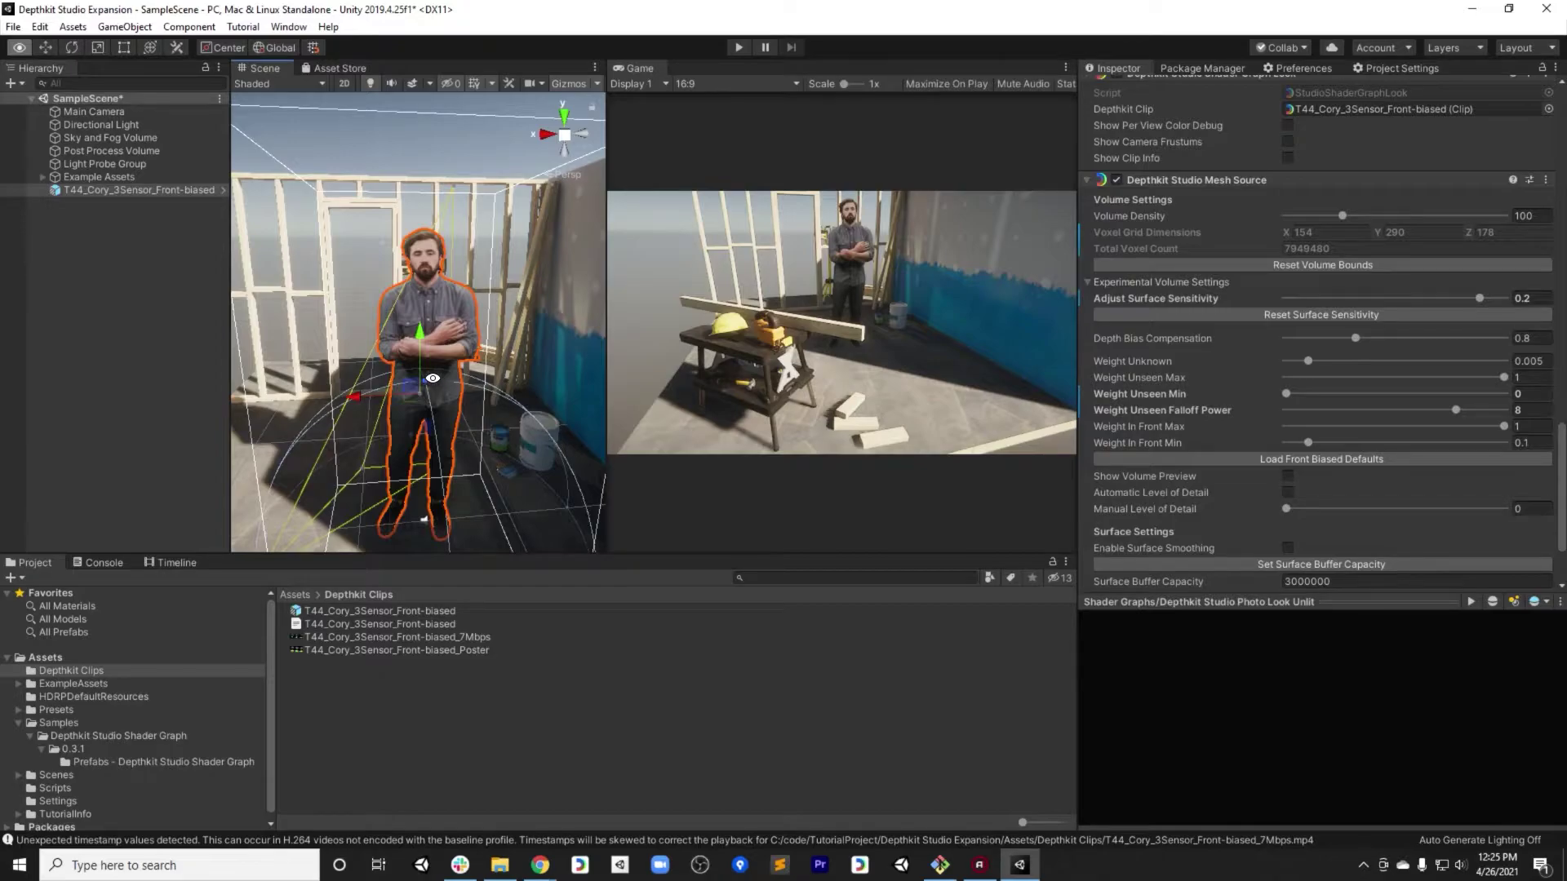
alt+scroll(432, 377, up, 4)
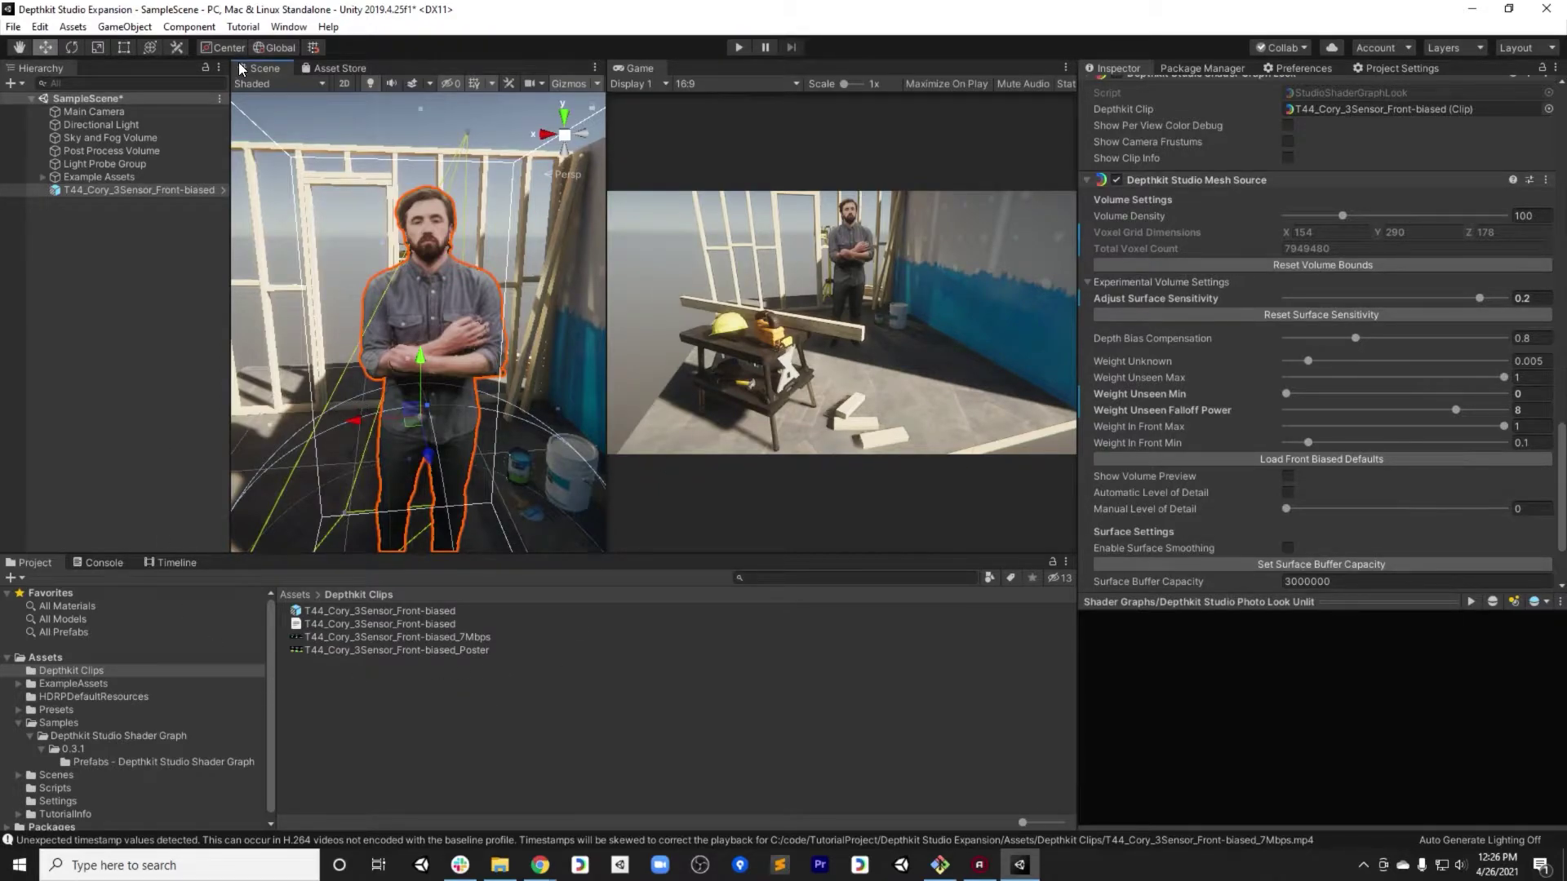
- Search the Asset Store for 'default playable' and open the Default Playables product page
click(342, 68)
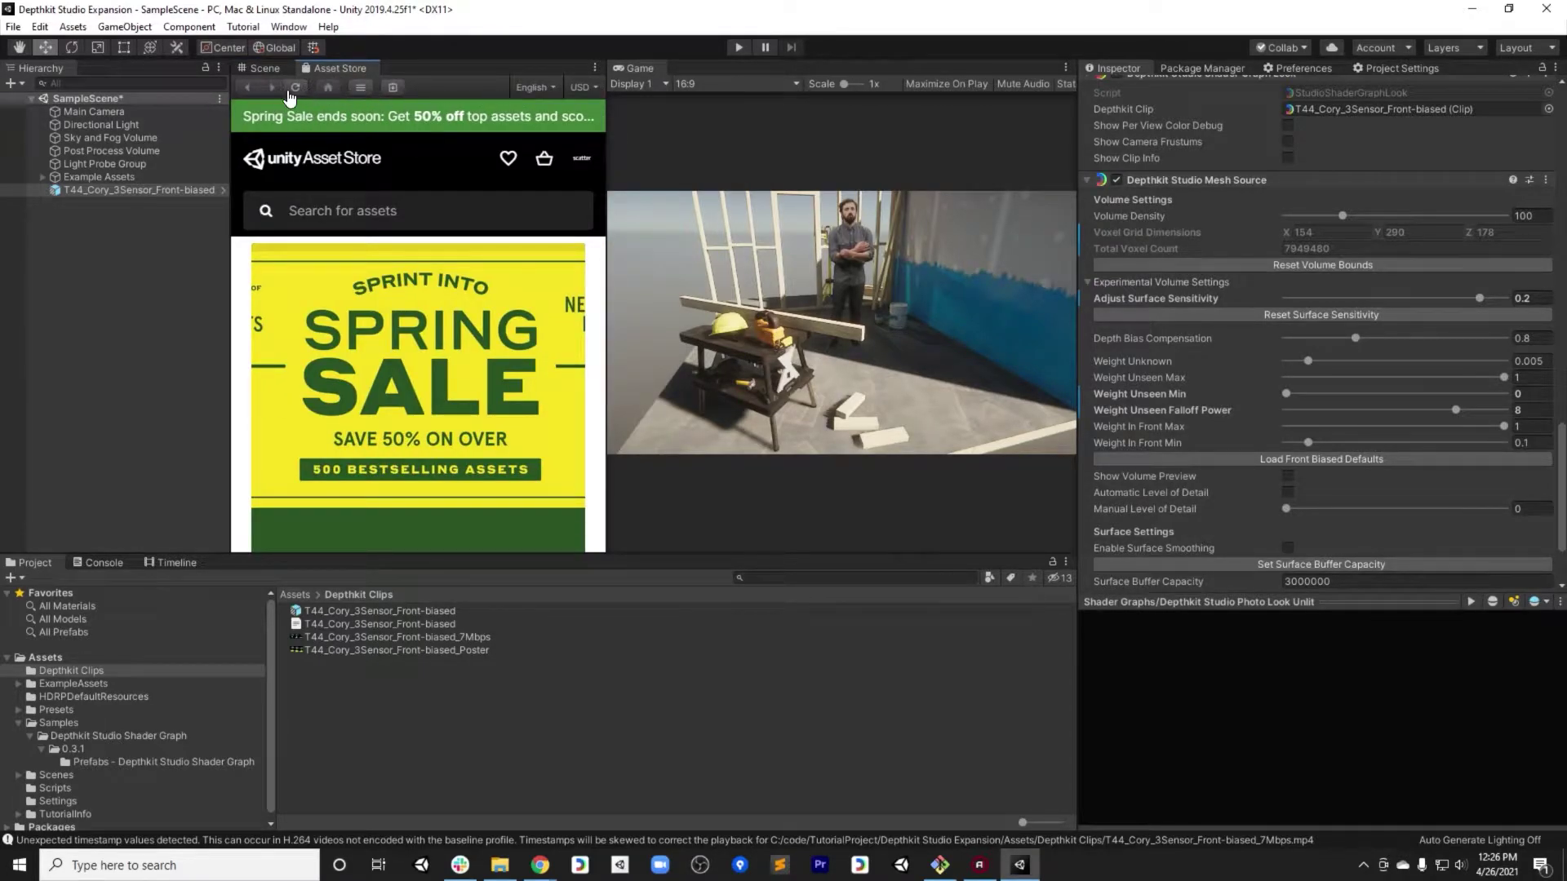
click(370, 210)
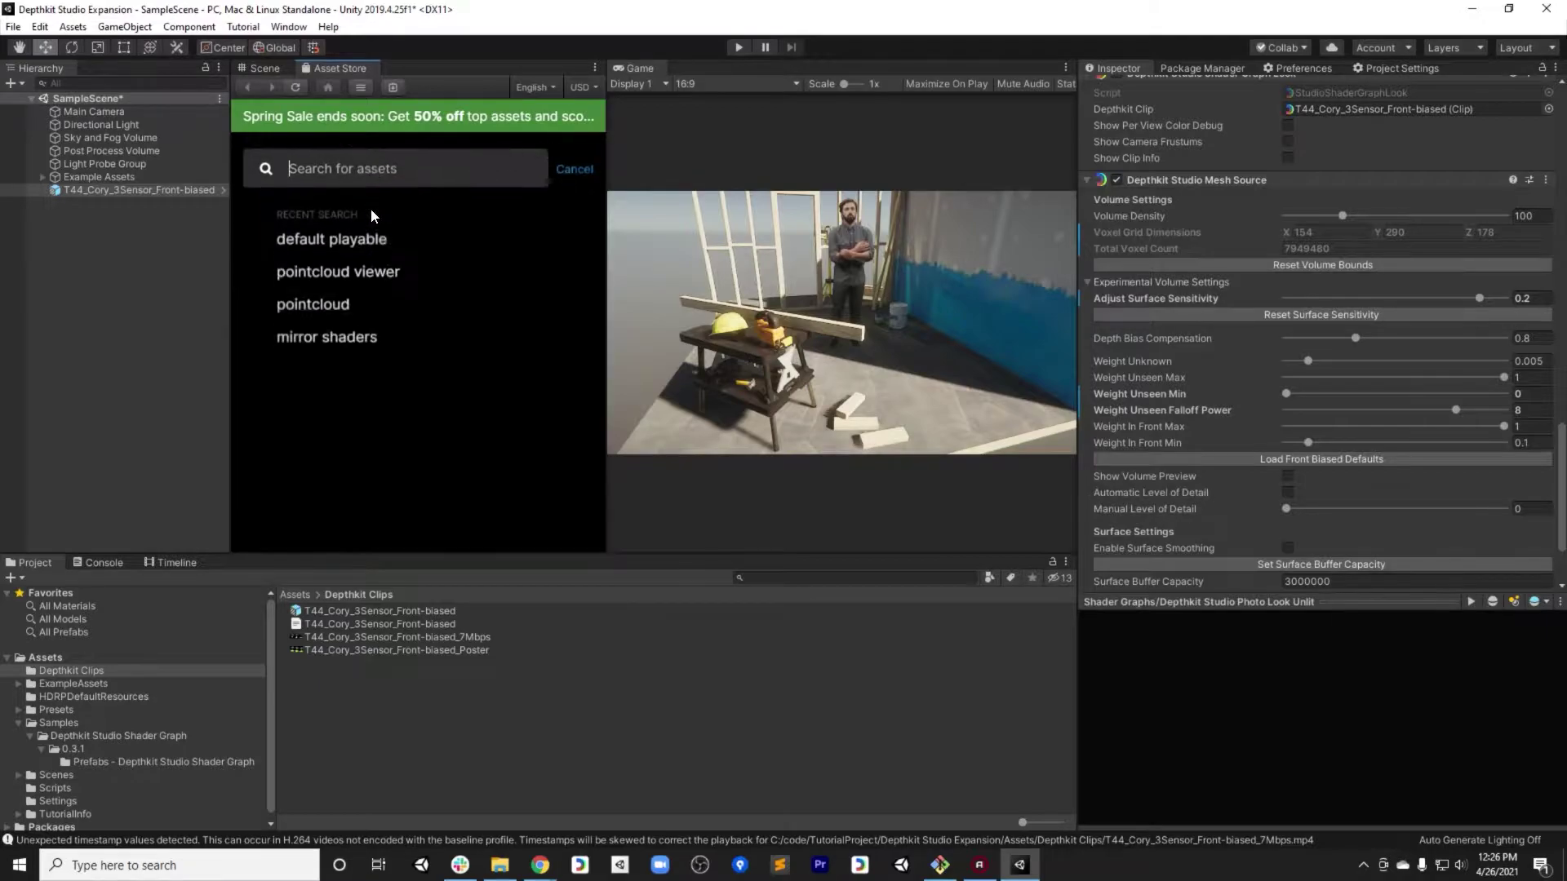
click(372, 234)
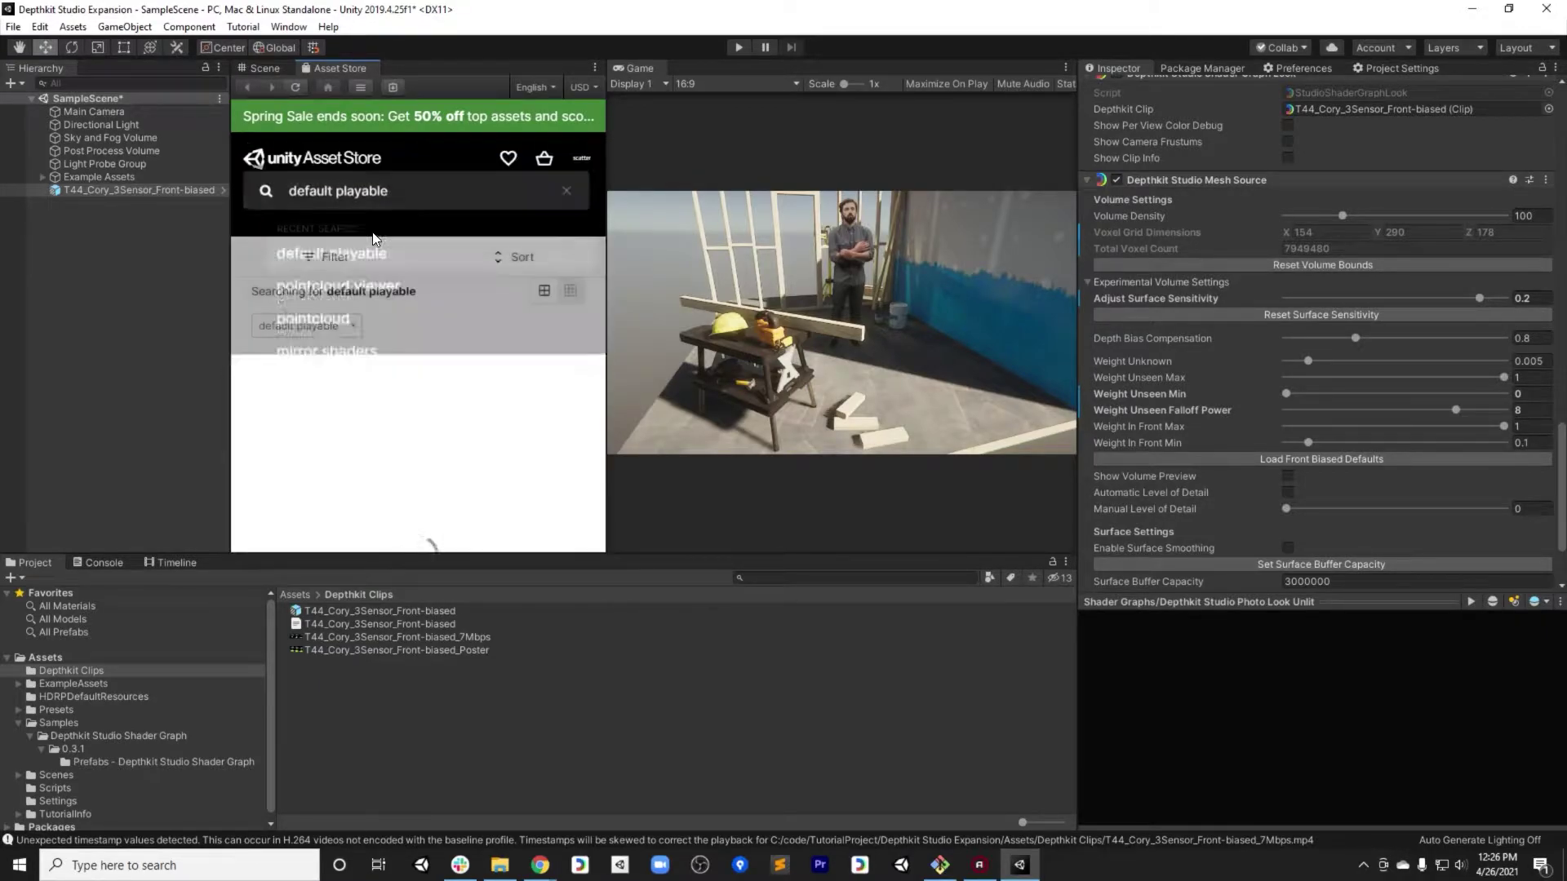
scroll(471, 371, down, 1)
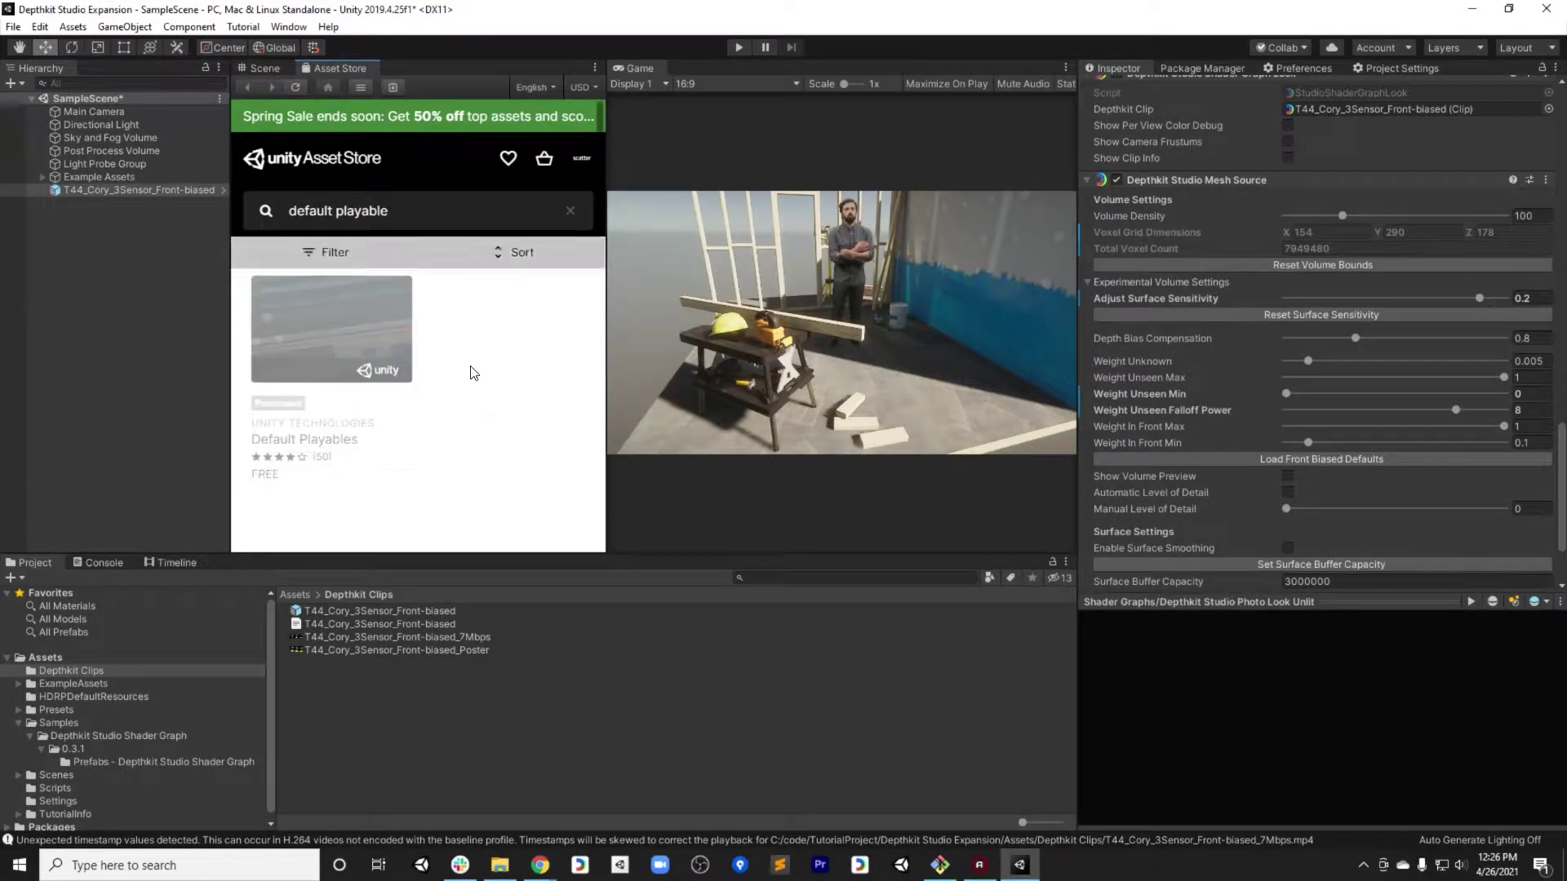
scroll(472, 371, up, 1)
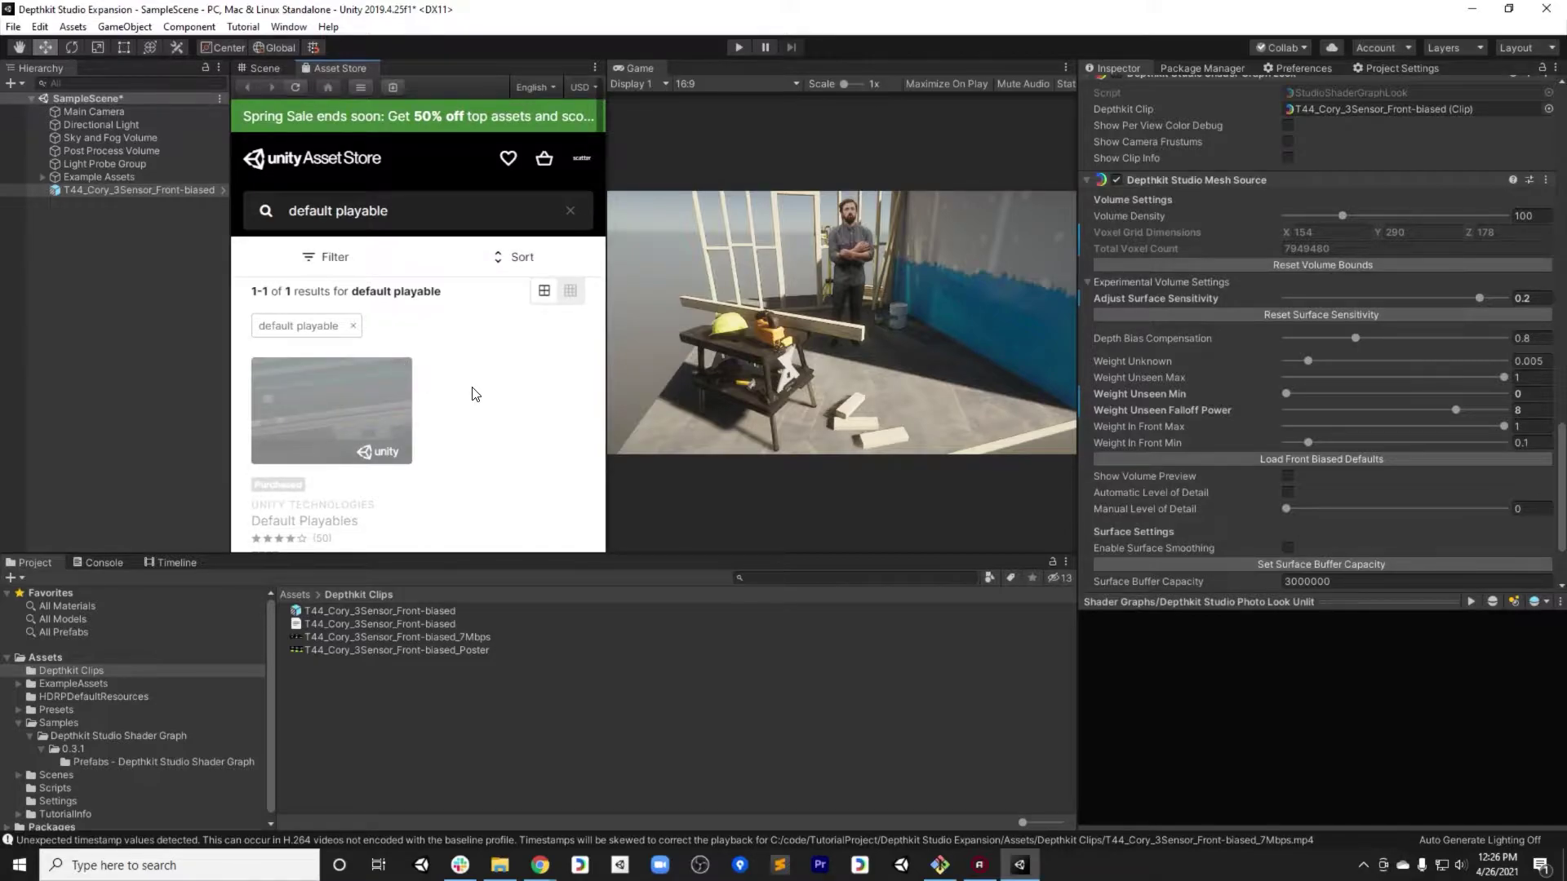
scroll(388, 449, down, 1)
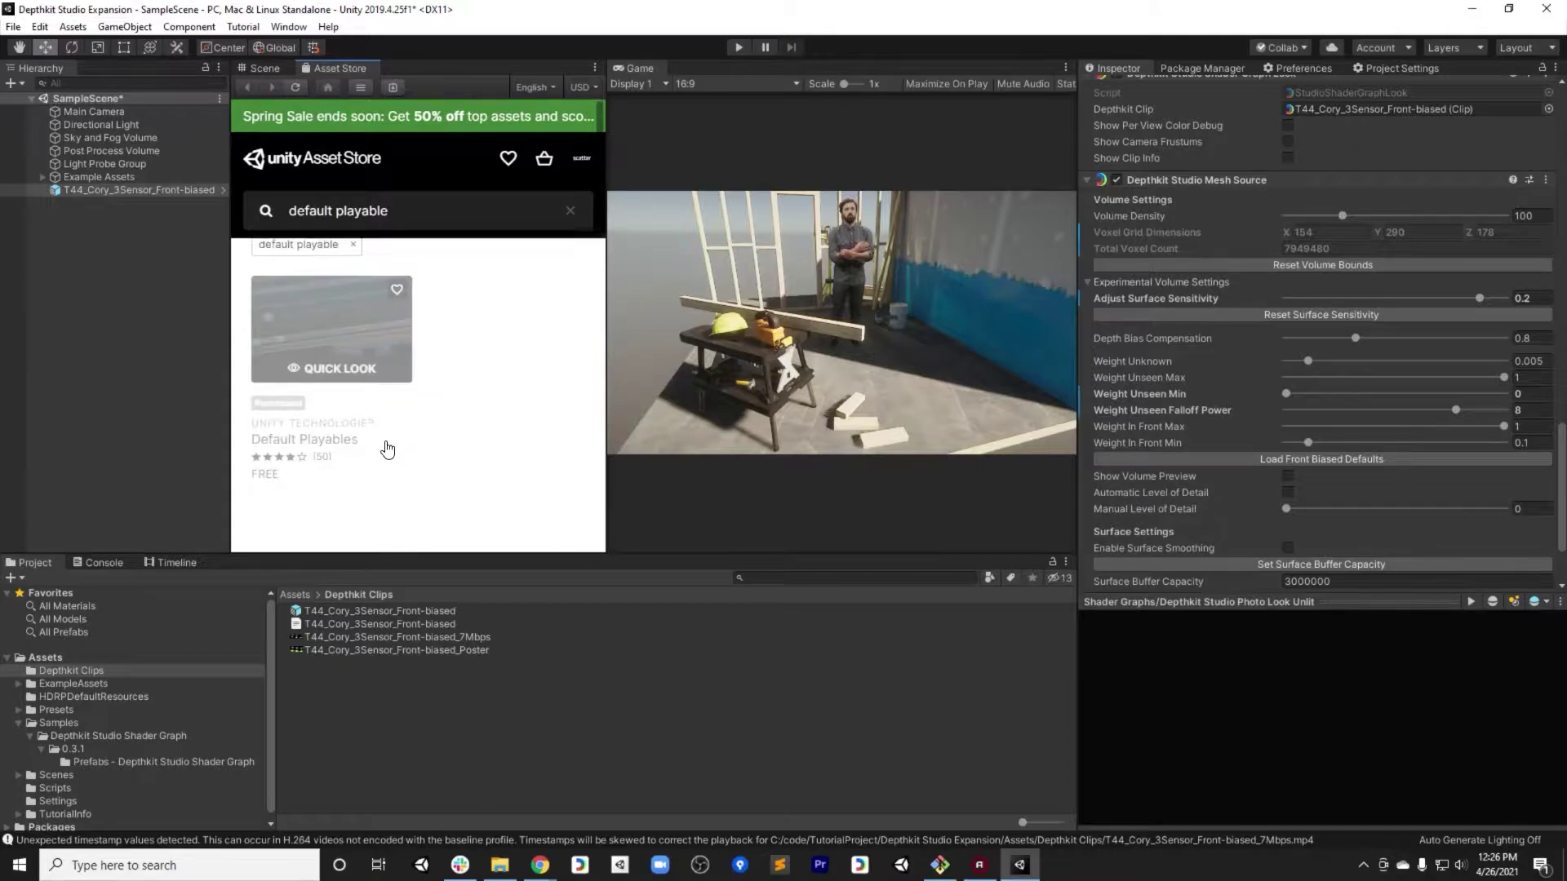
click(325, 307)
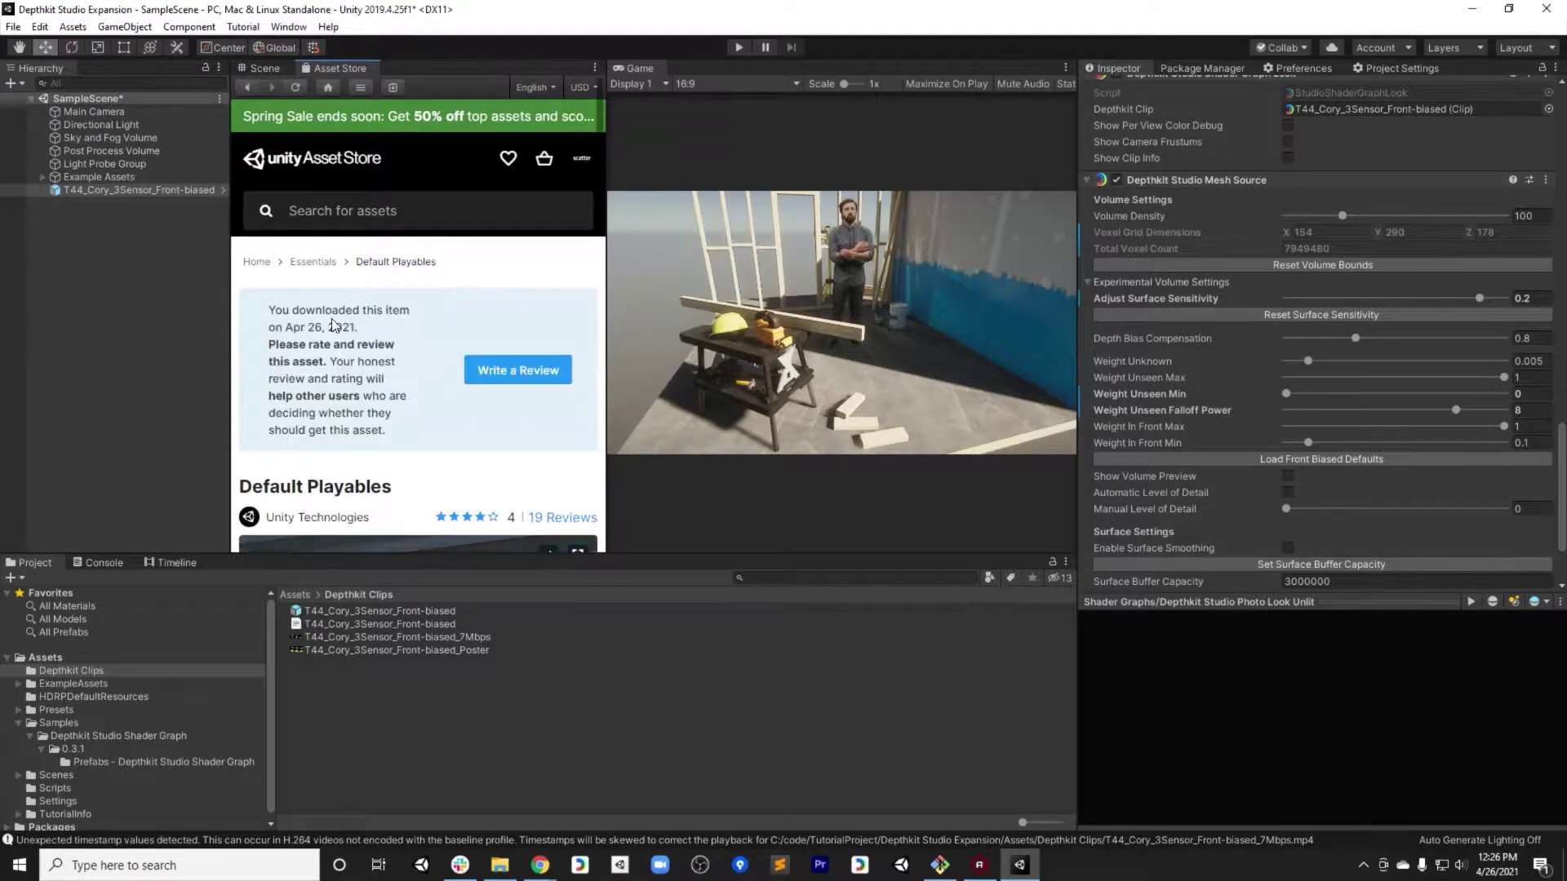
- Scroll down the Default Playables page and start importing the package
scroll(331, 319, down, 1)
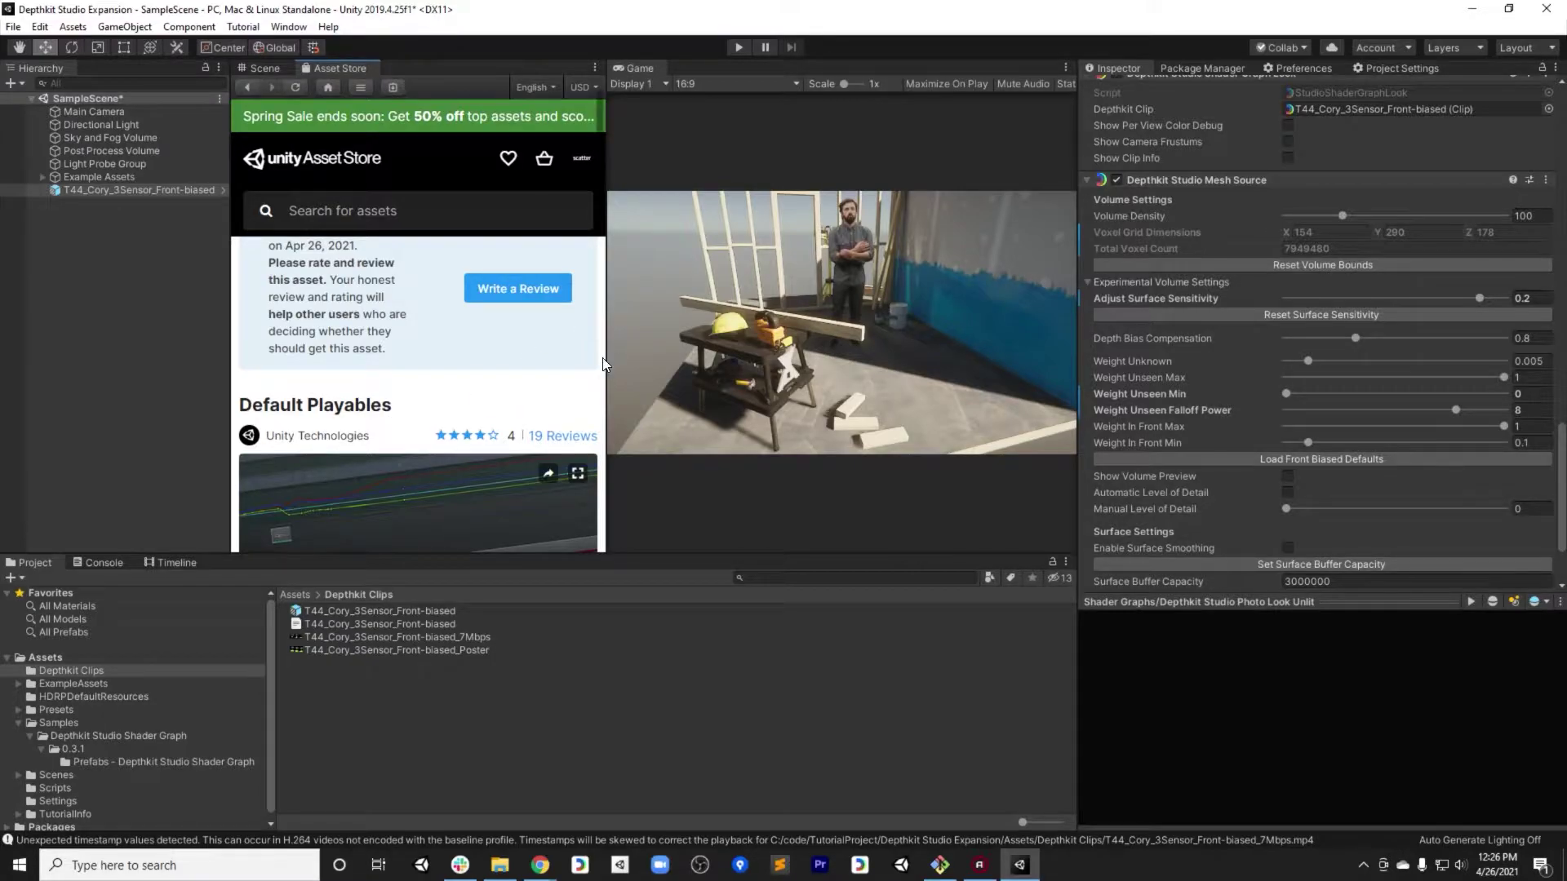
drag(604, 364, 650, 364)
scroll(442, 270, down, 2)
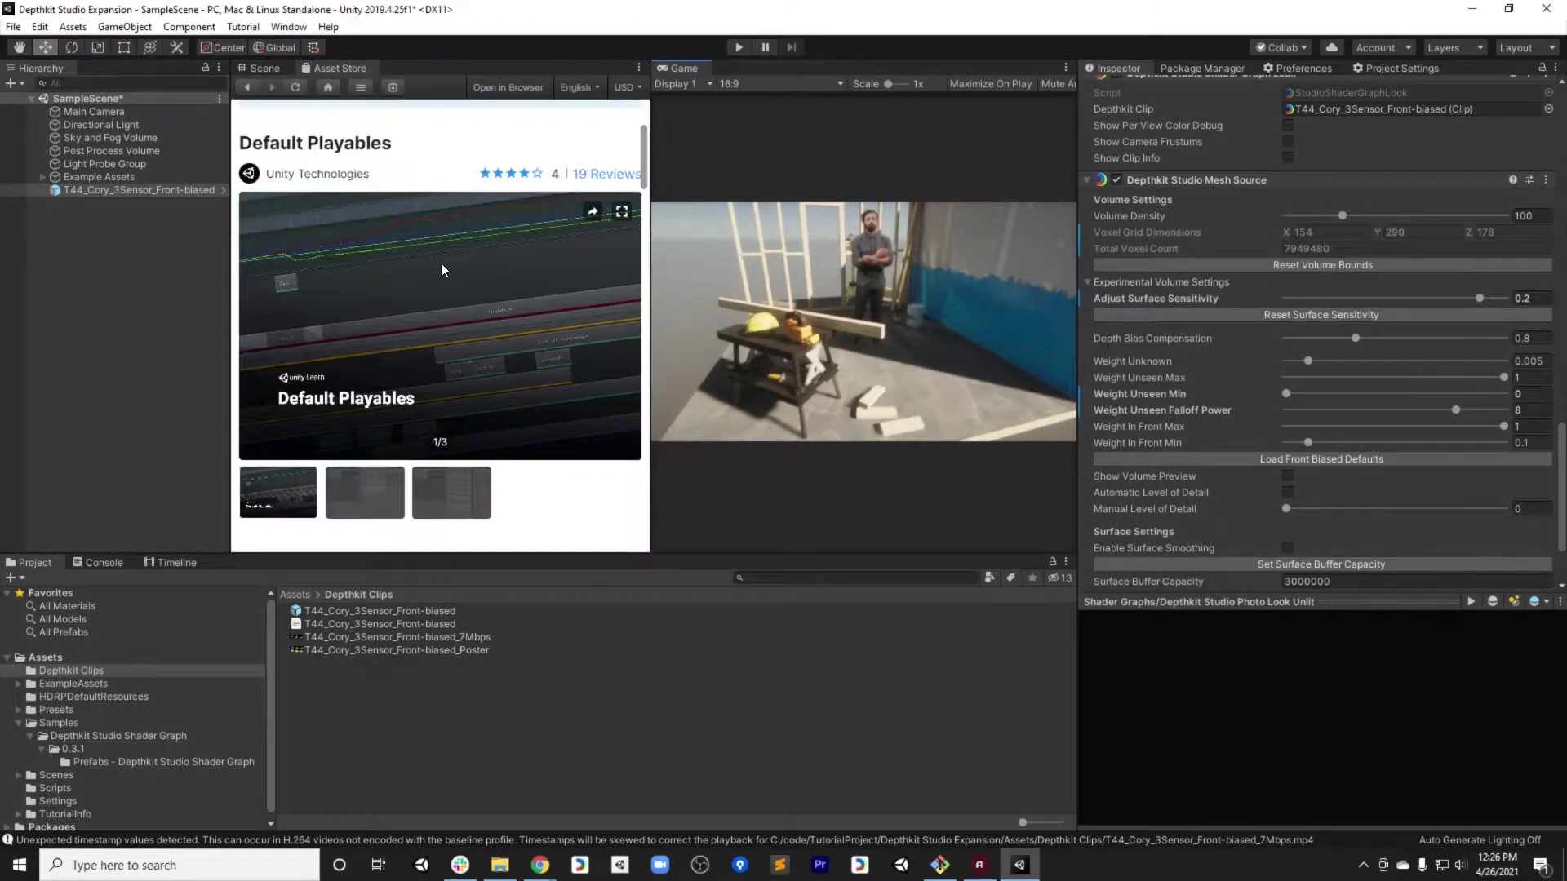
scroll(441, 266, down, 3)
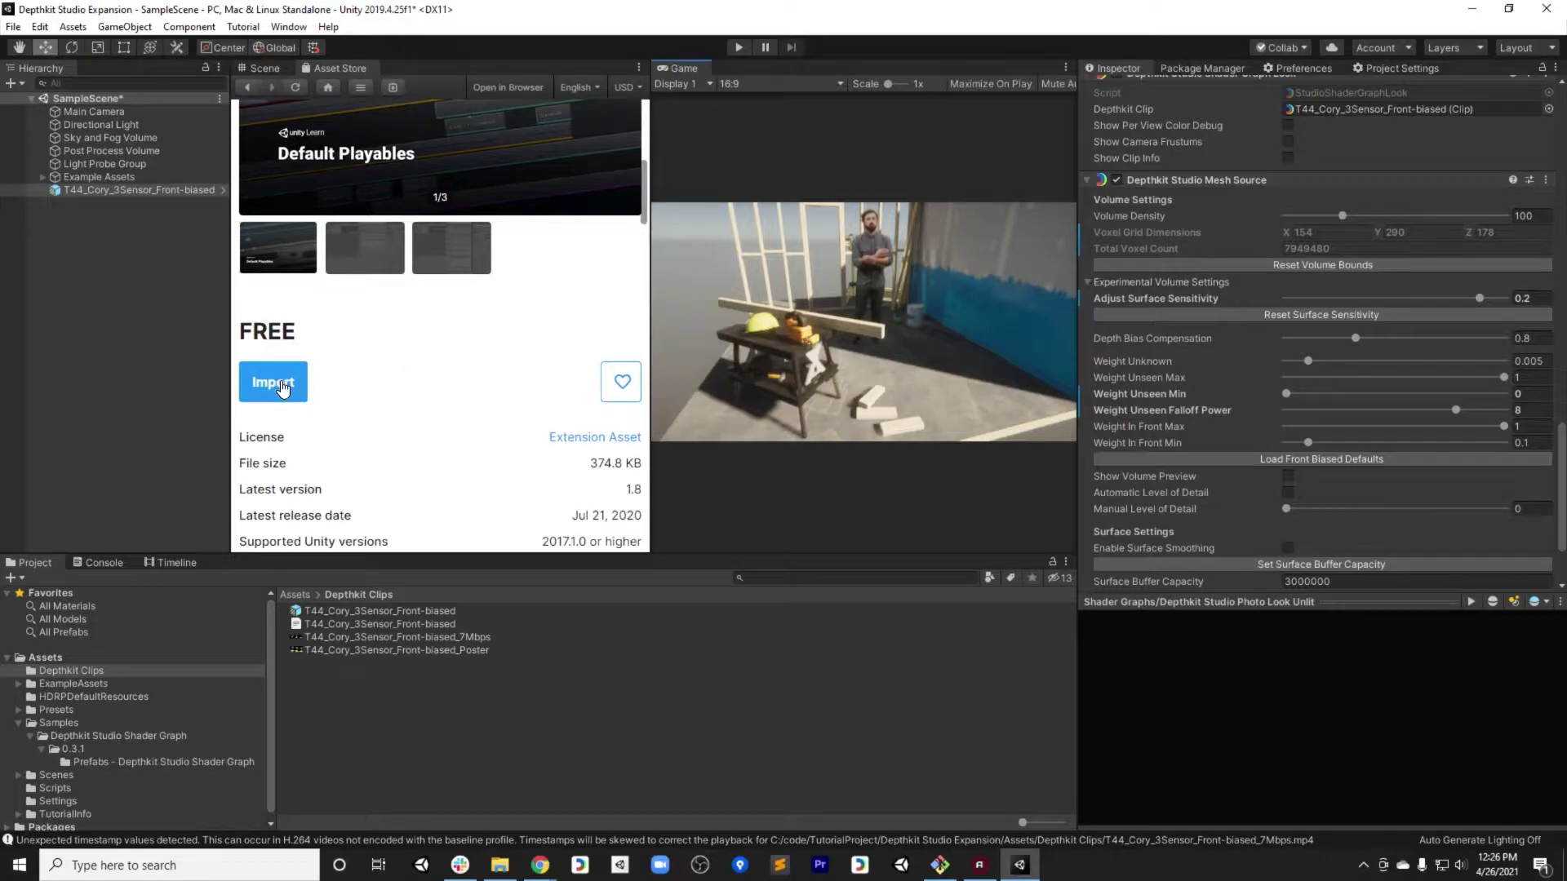
click(281, 384)
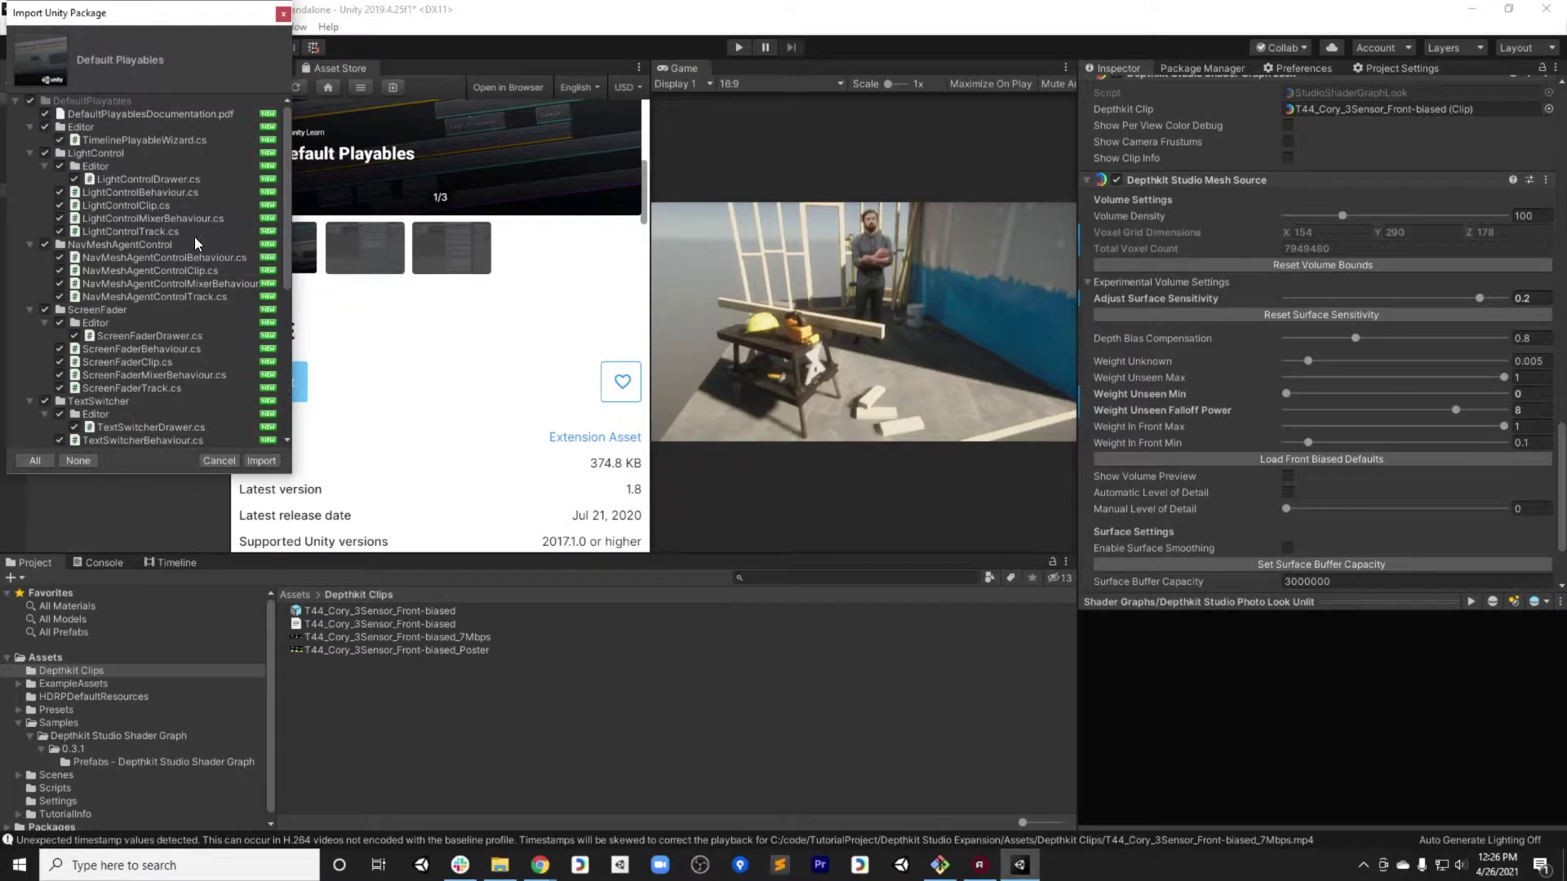
- Import all Default Playables files into the project and bring the Scene view back
scroll(136, 216, down, 3)
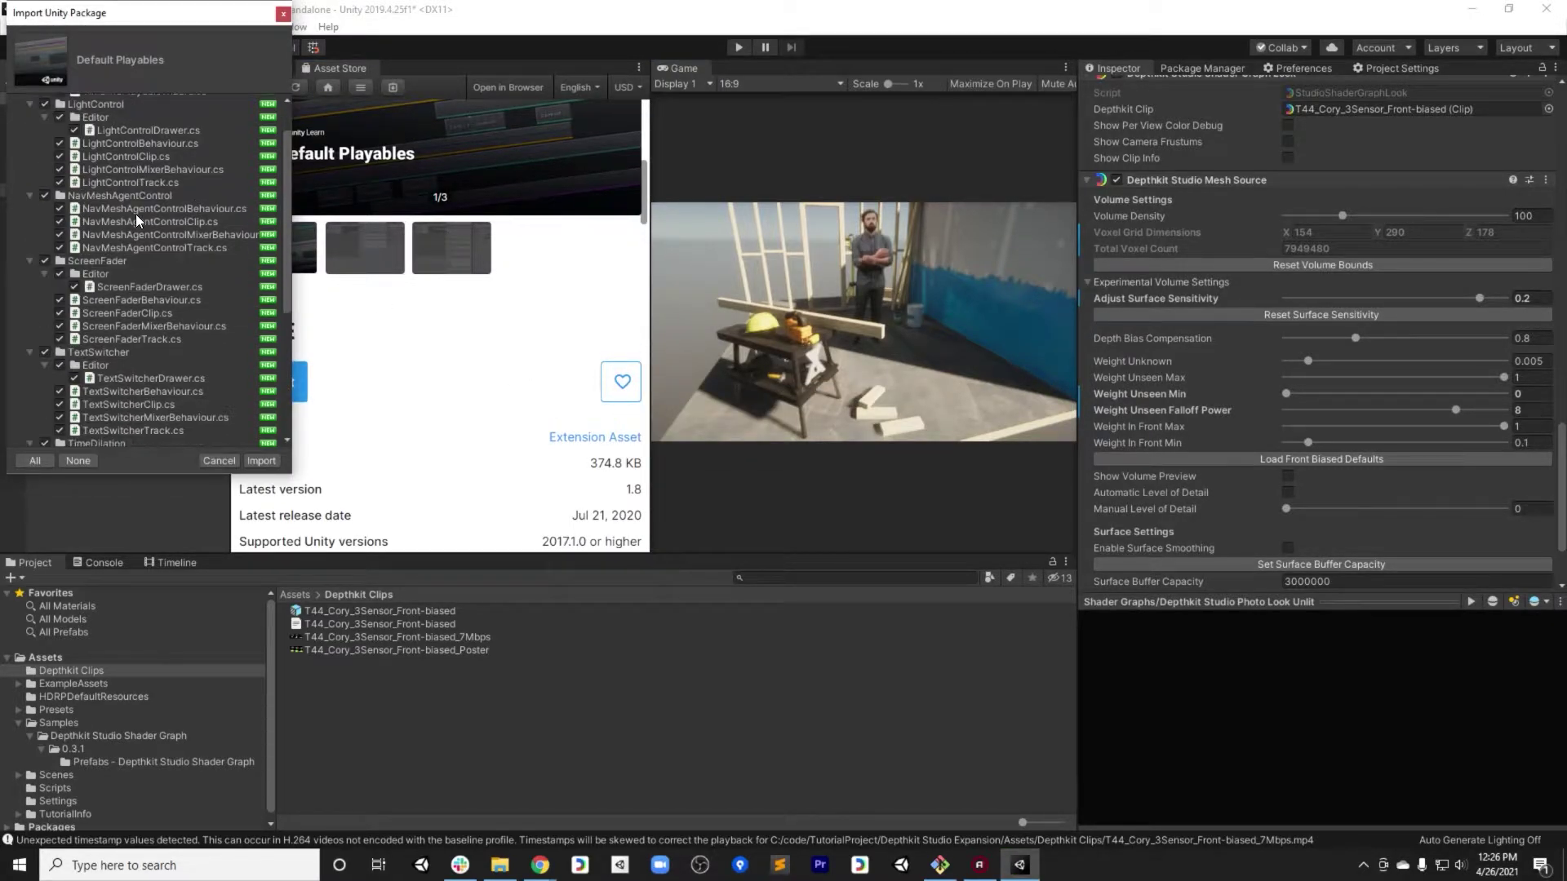
scroll(135, 213, down, 15)
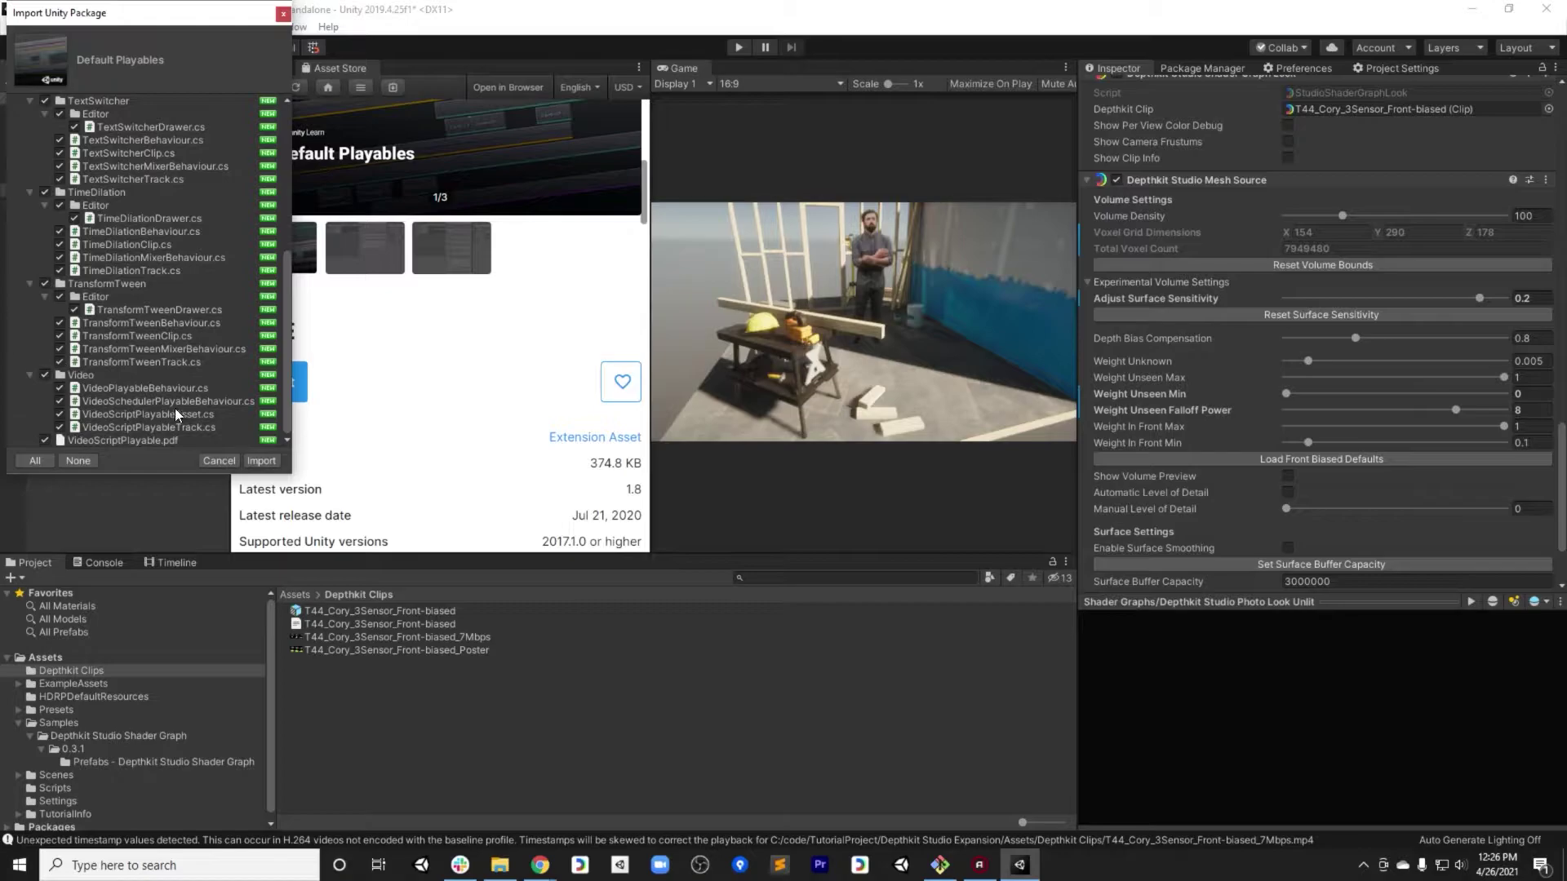
click(270, 462)
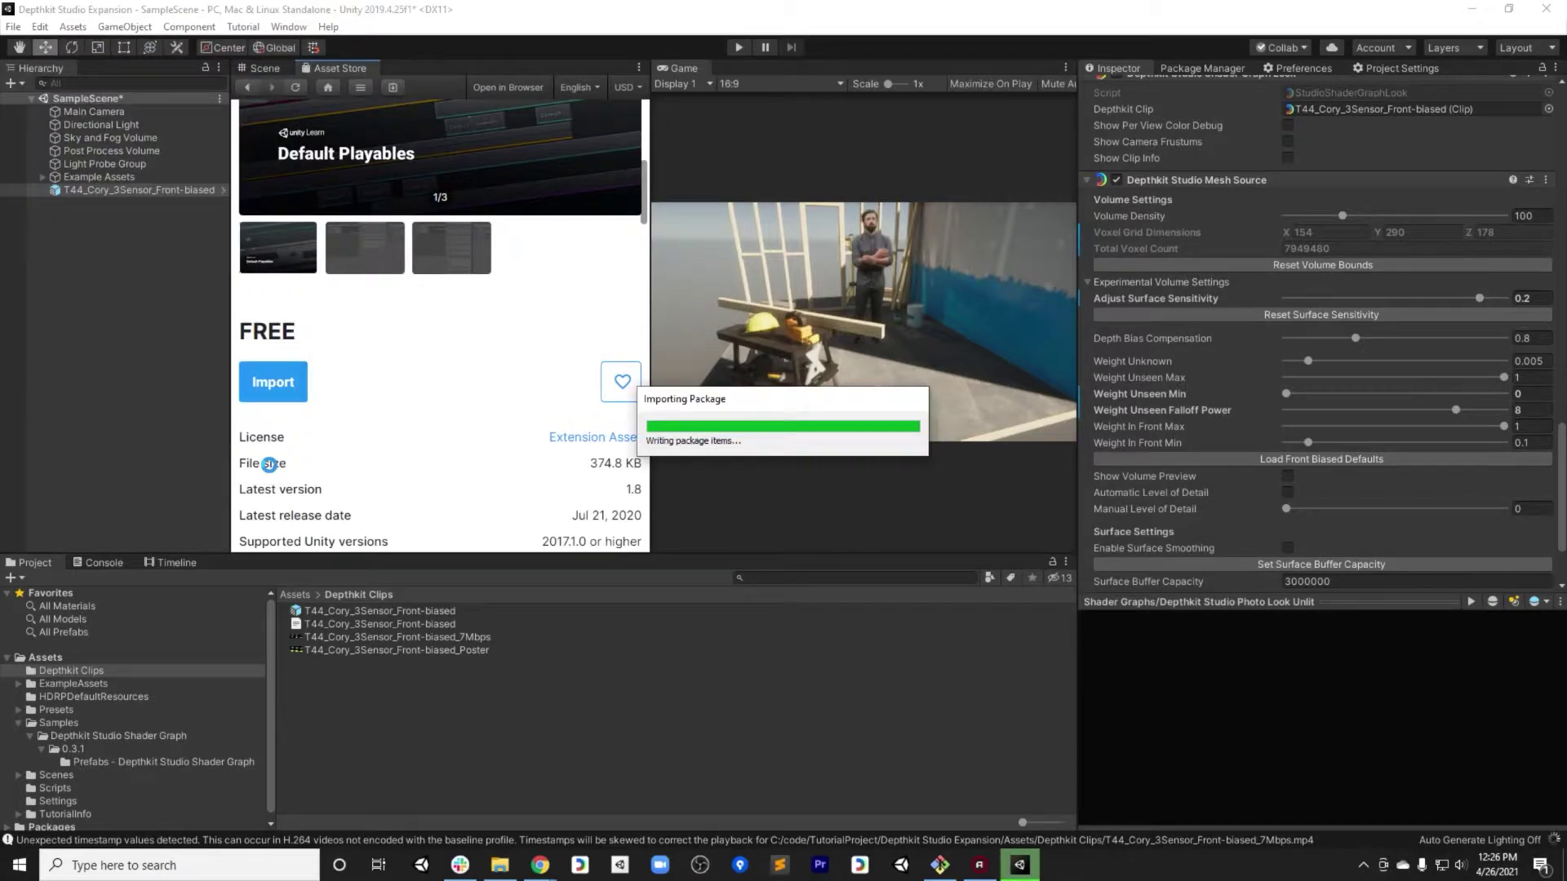
click(258, 69)
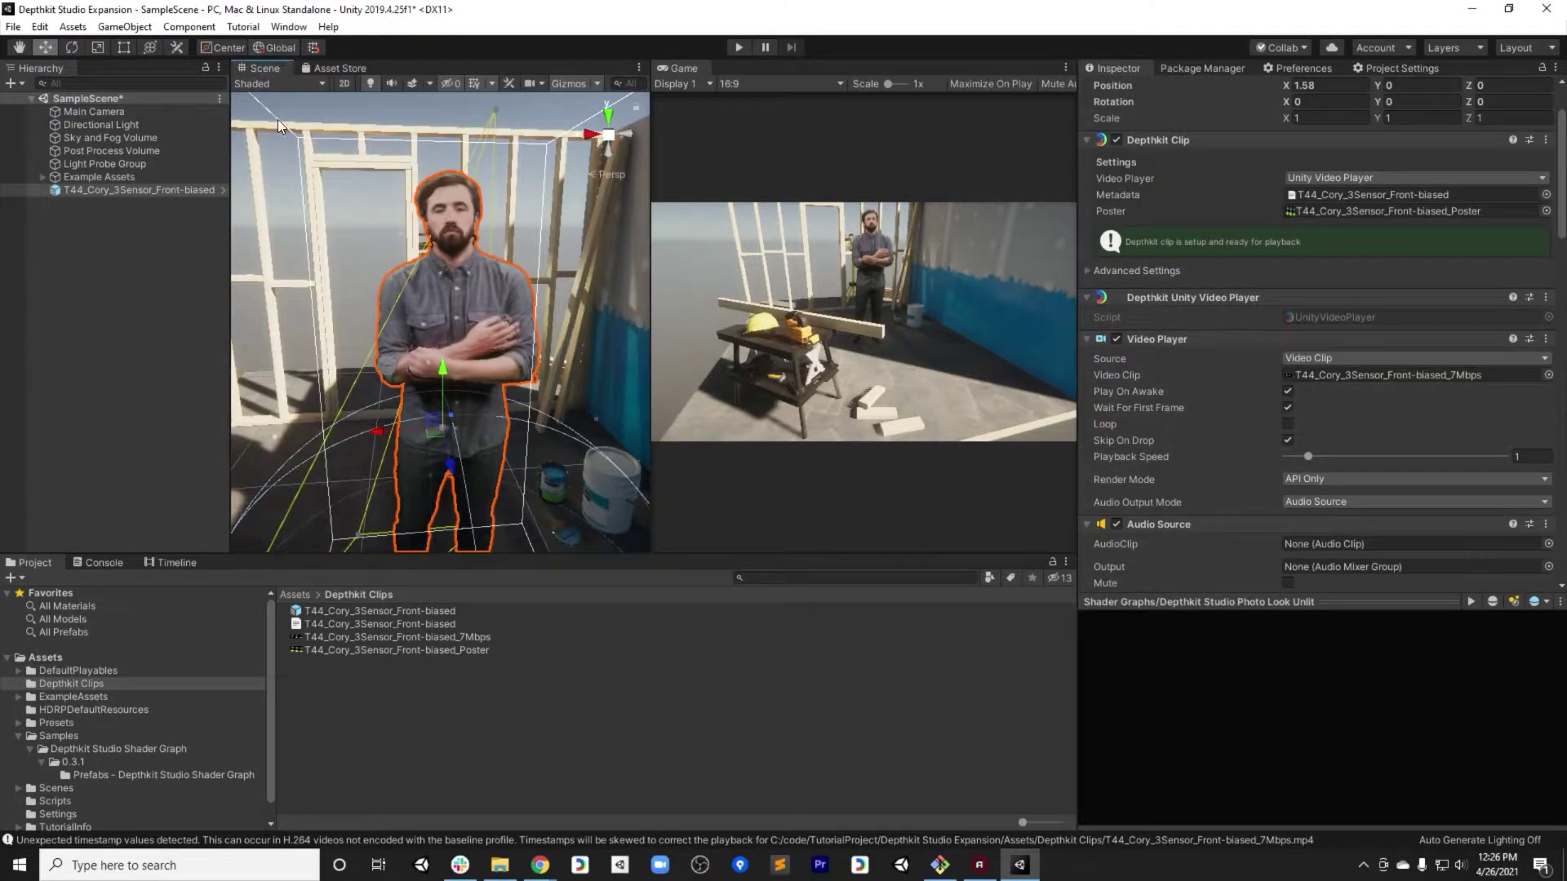
- Create a new Timeline asset in the Depthkit Clips folder
right_click(369, 678)
mouse_move(477, 275)
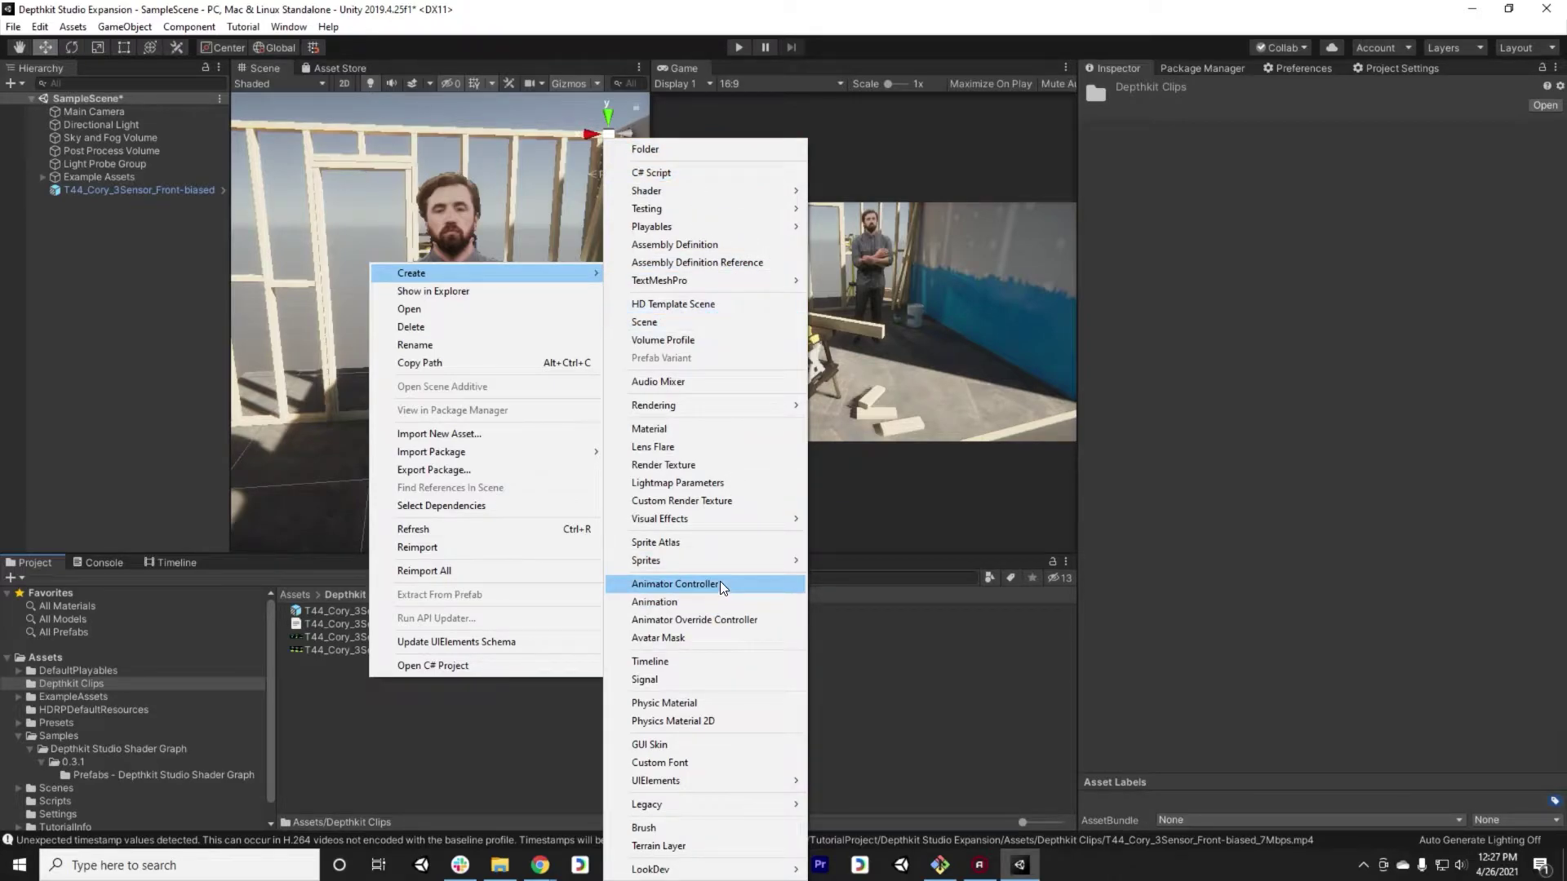
click(700, 662)
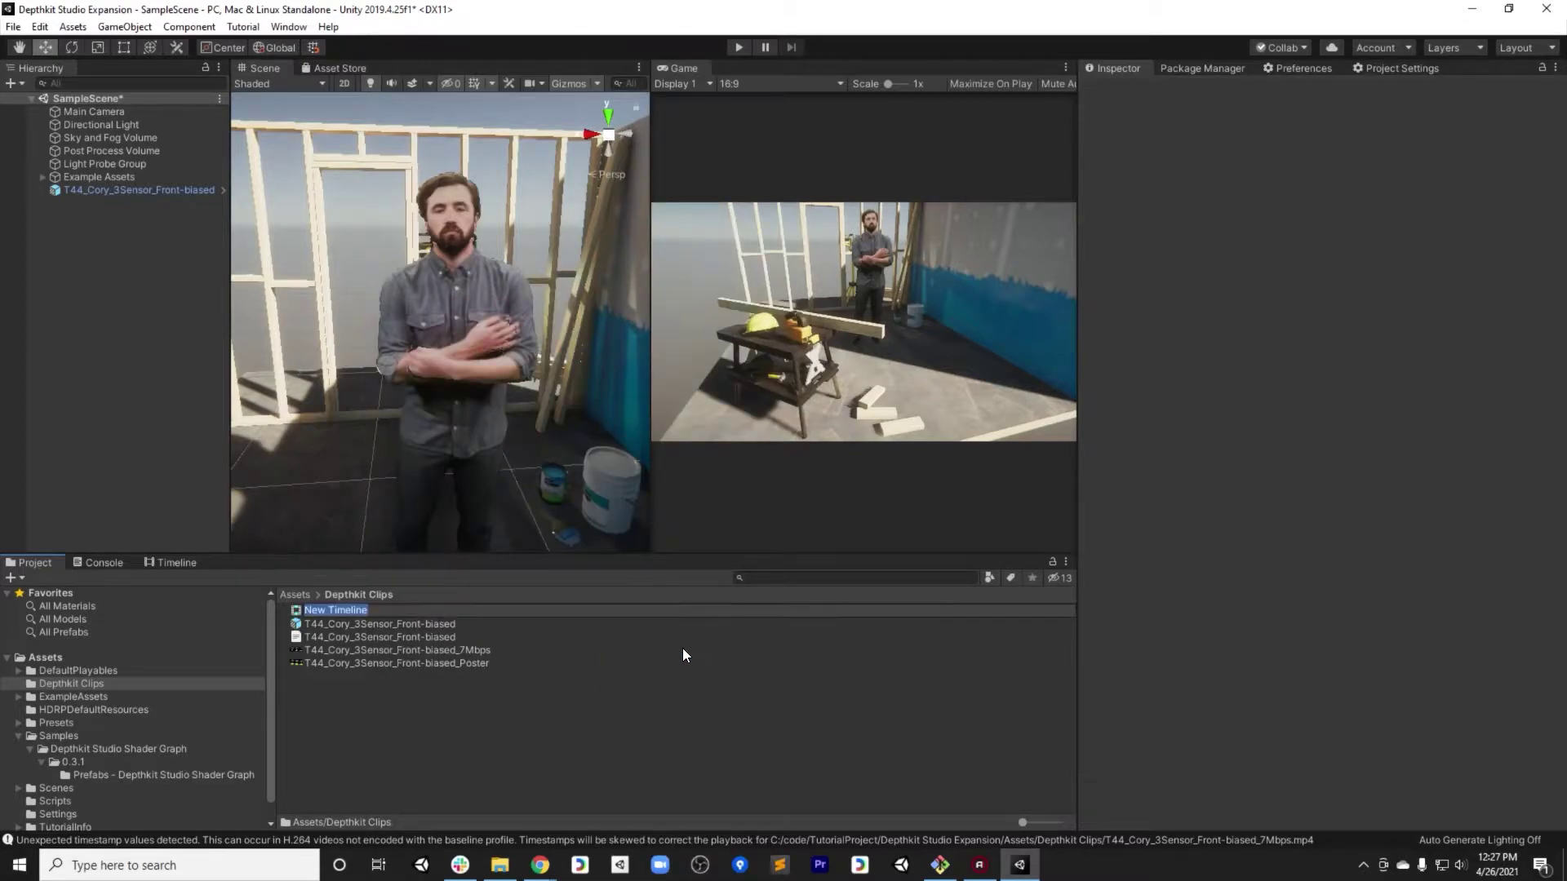
key(Return)
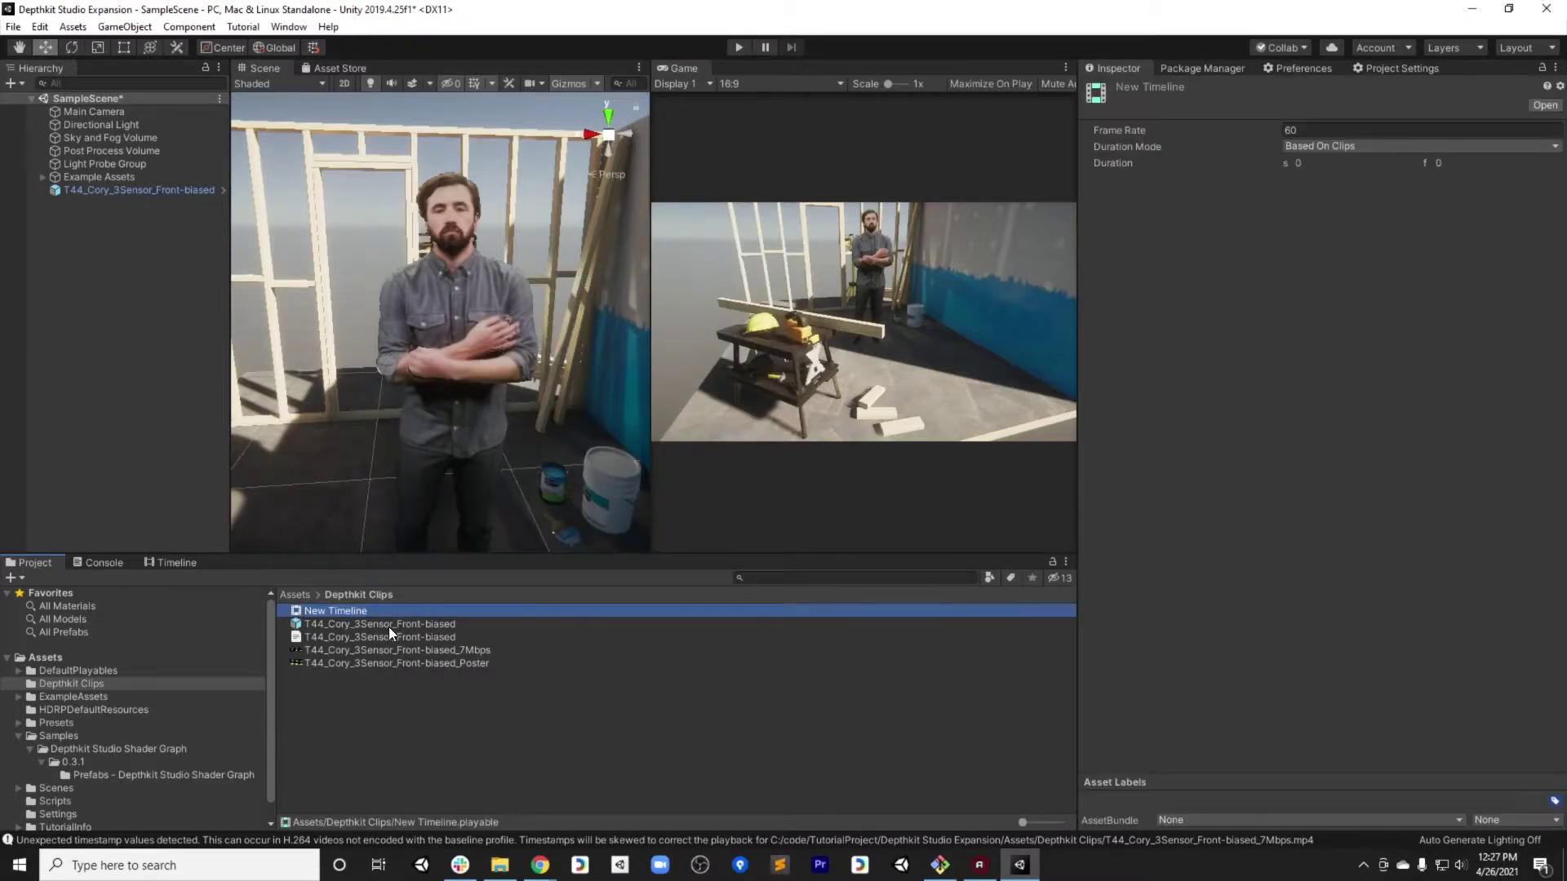
- Rename the new timeline T44_Cory_3Sensor_Front-biased, copying the prefab's name
click(389, 624)
click(383, 625)
key(ctrl+c)
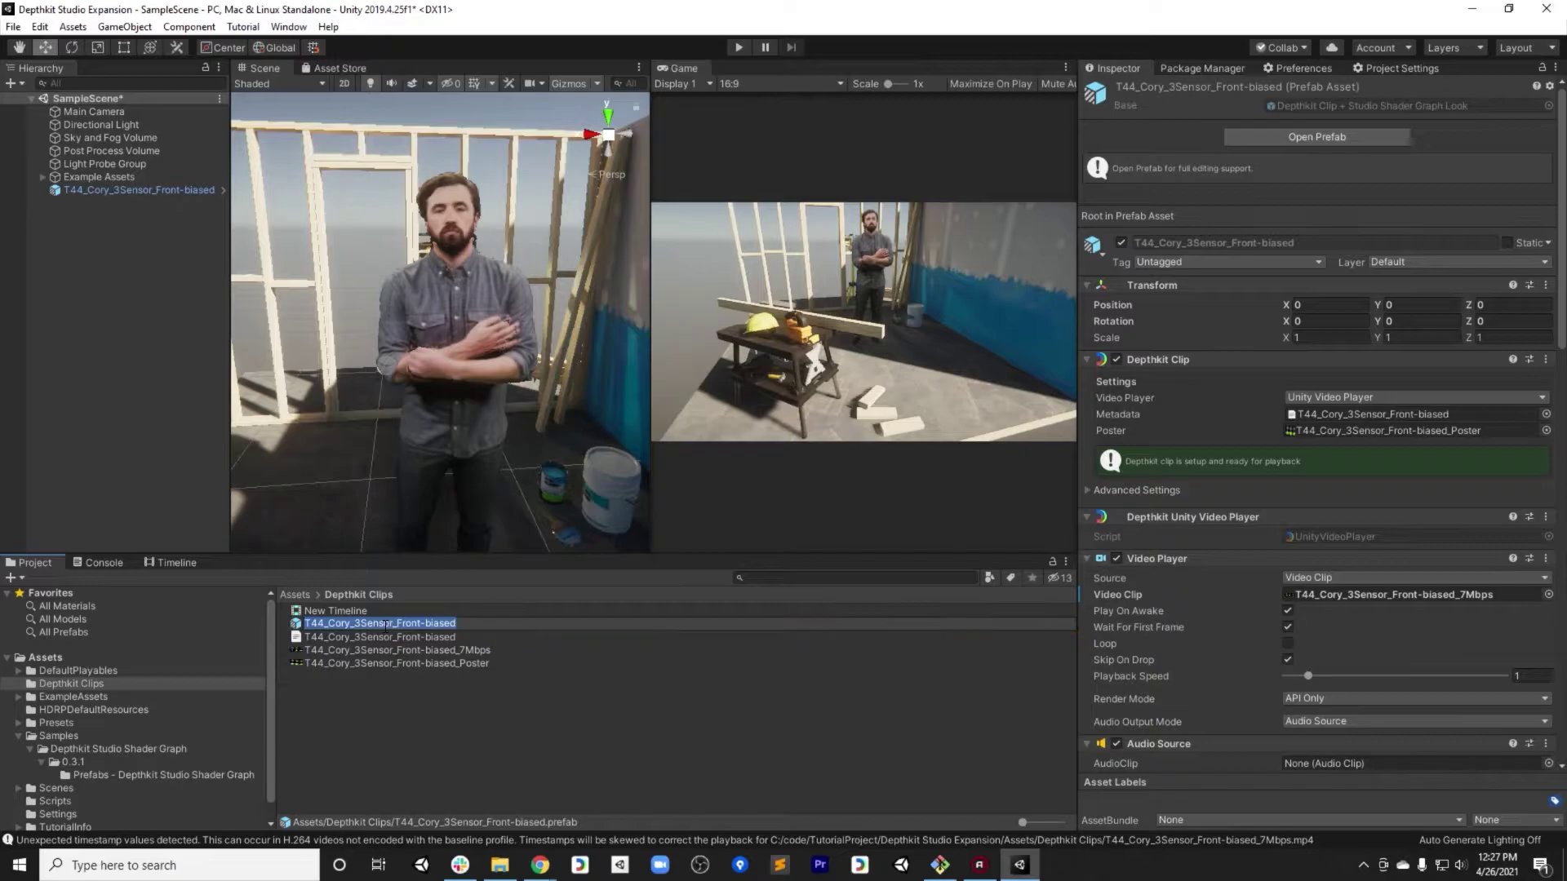
click(341, 610)
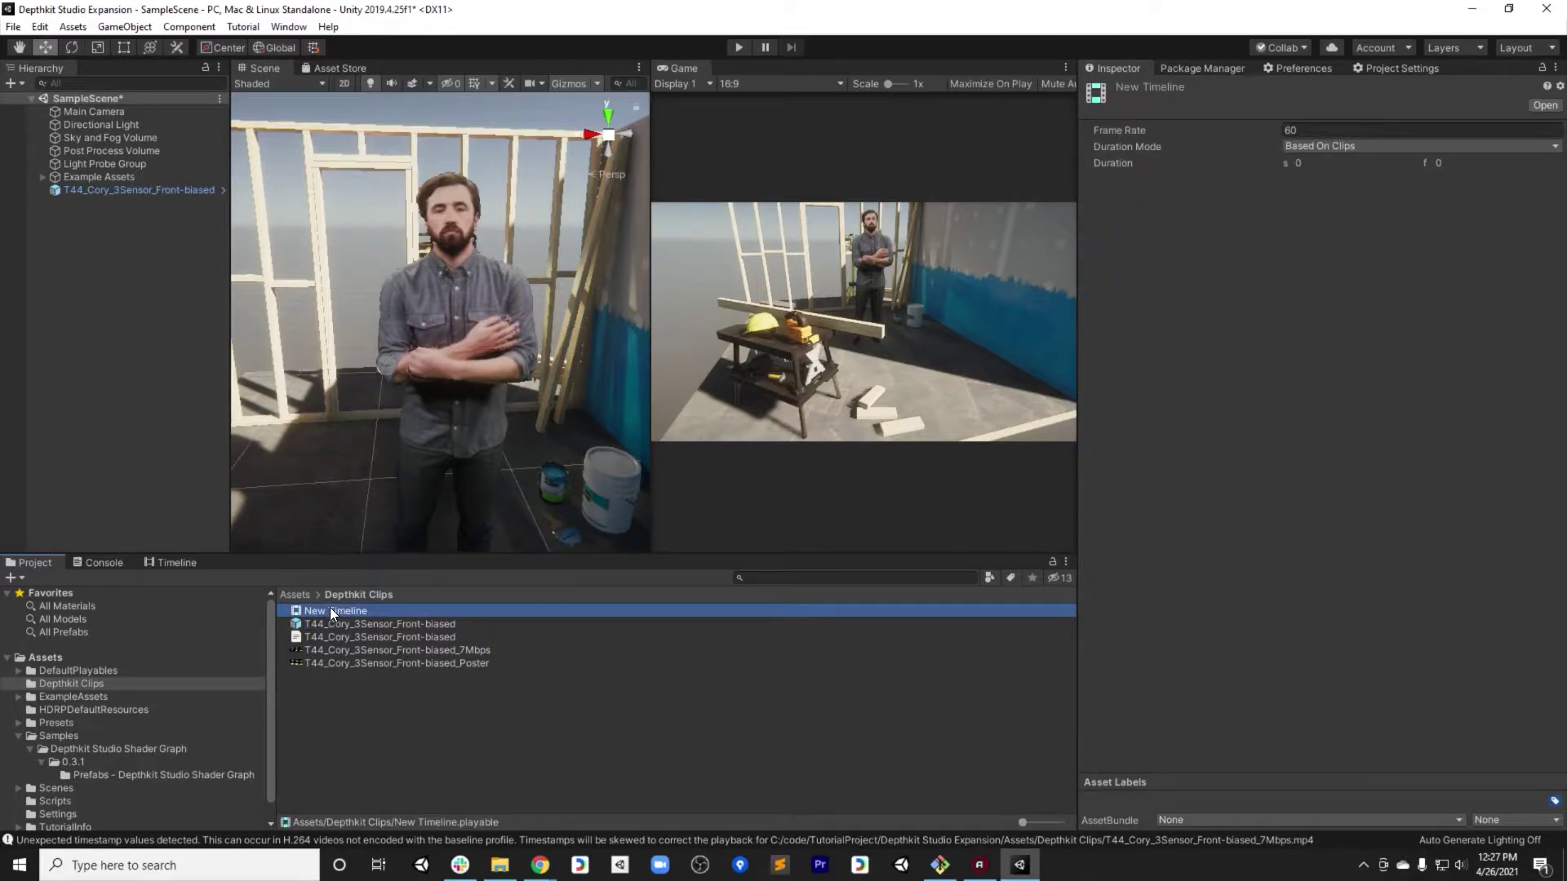
click(329, 610)
key(ctrl+v)
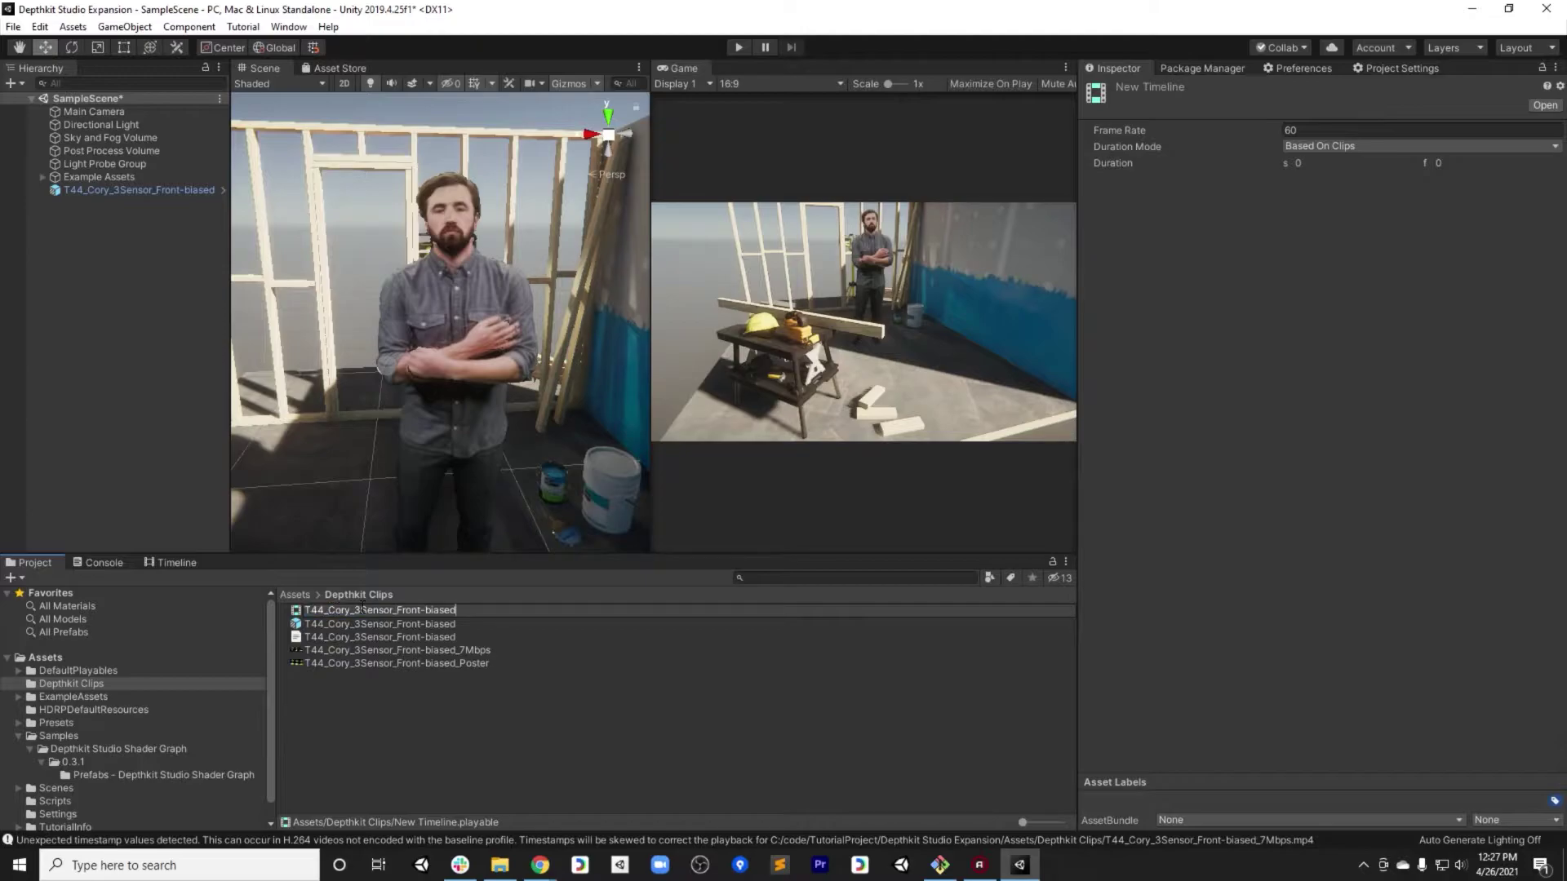
key(Return)
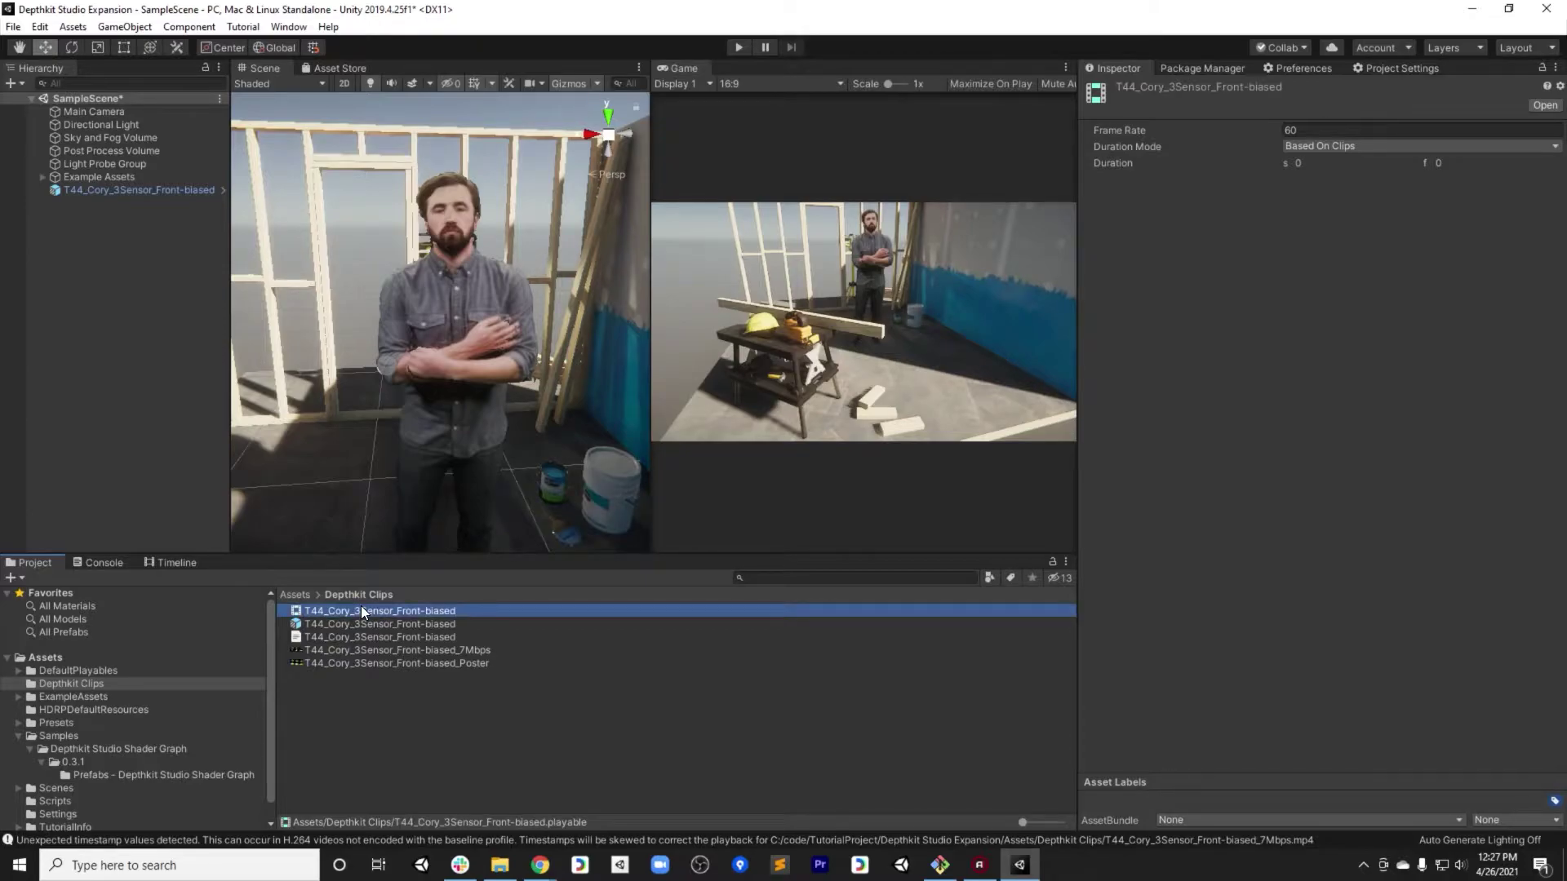
click(124, 190)
- Add a Playable Director to T44_Cory_3Sensor_Front-biased, assign the new timeline, and open it
scroll(1382, 443, down, 10)
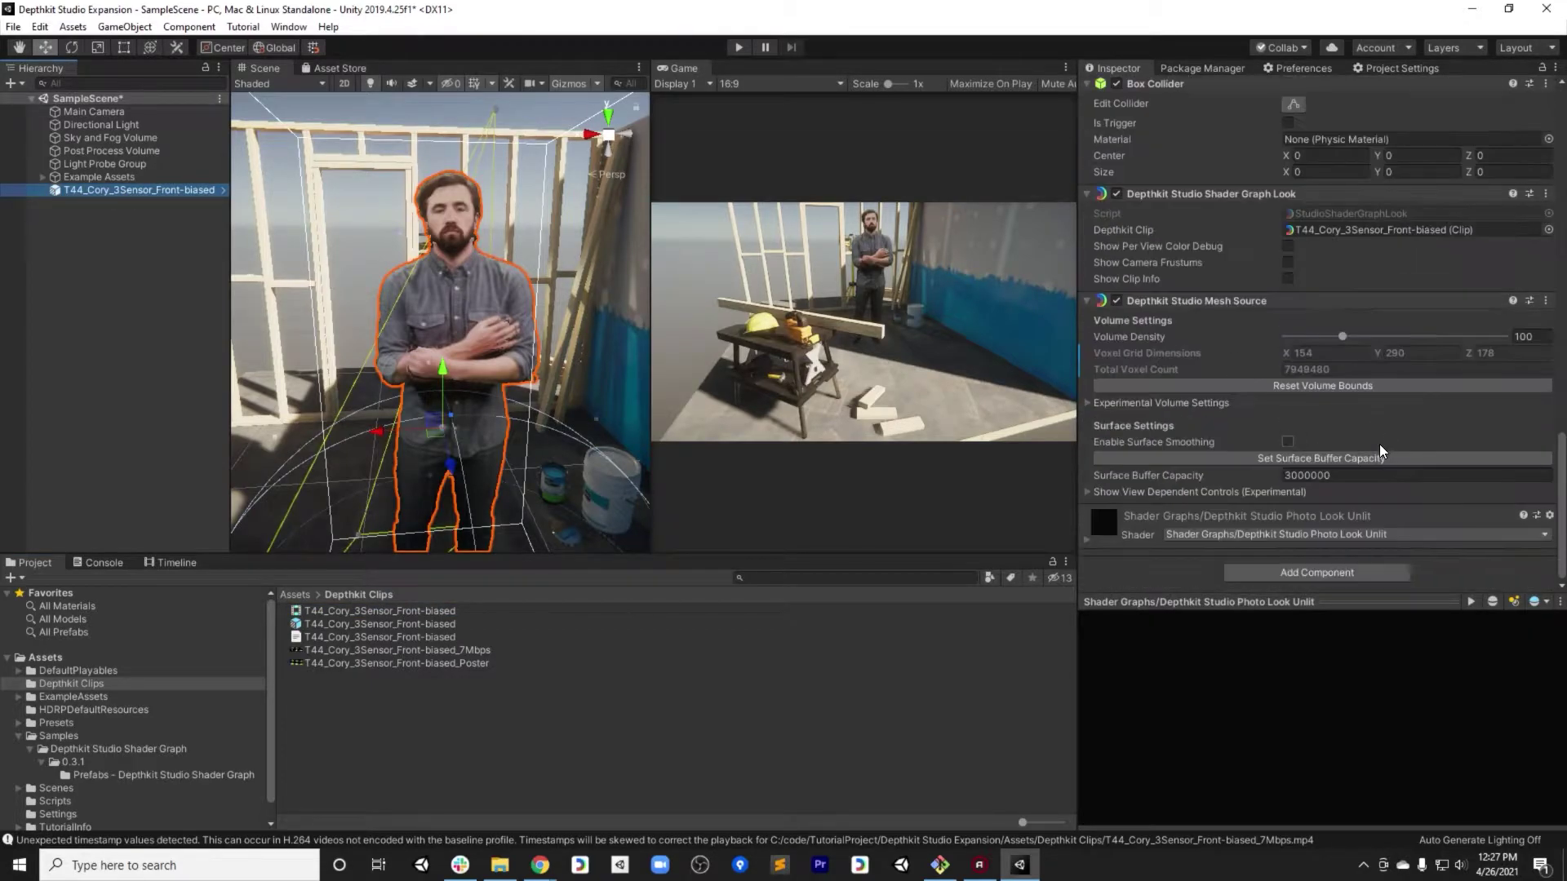
click(1310, 573)
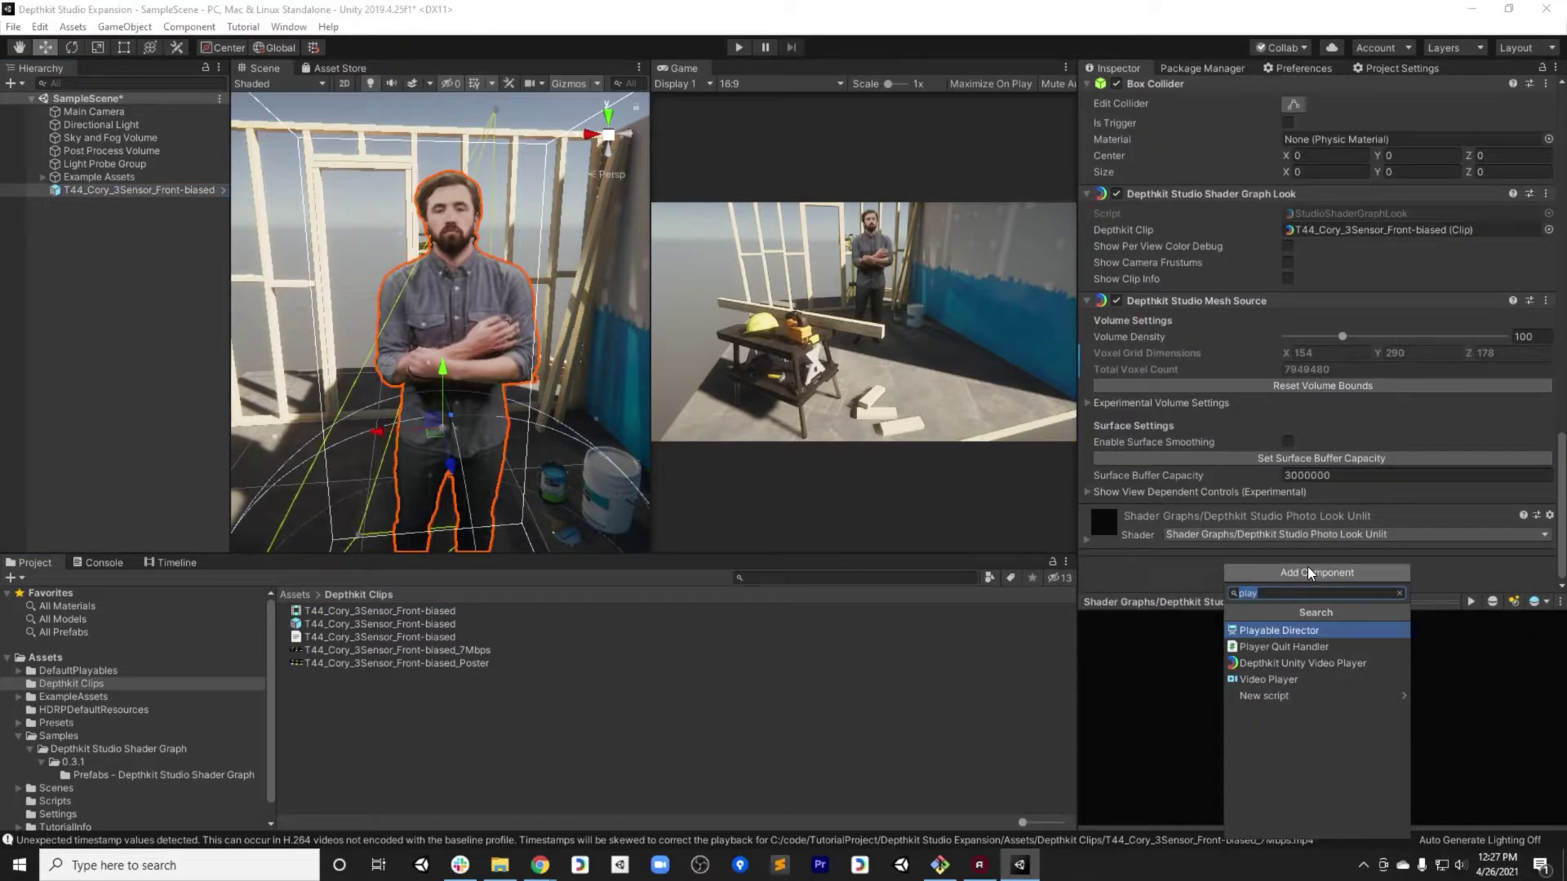
text(play)
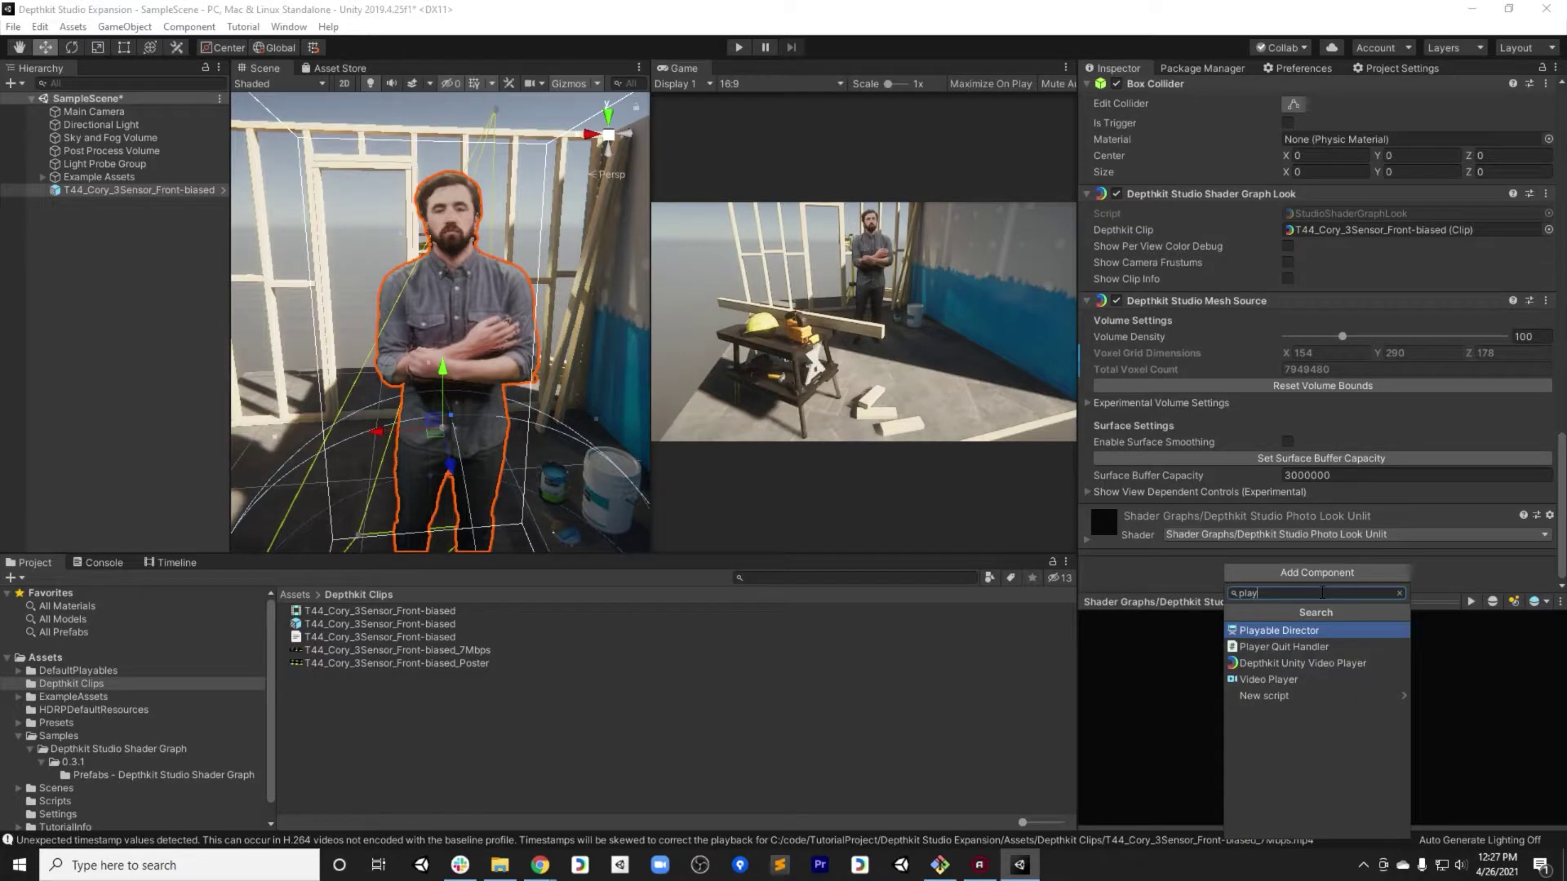
click(1309, 628)
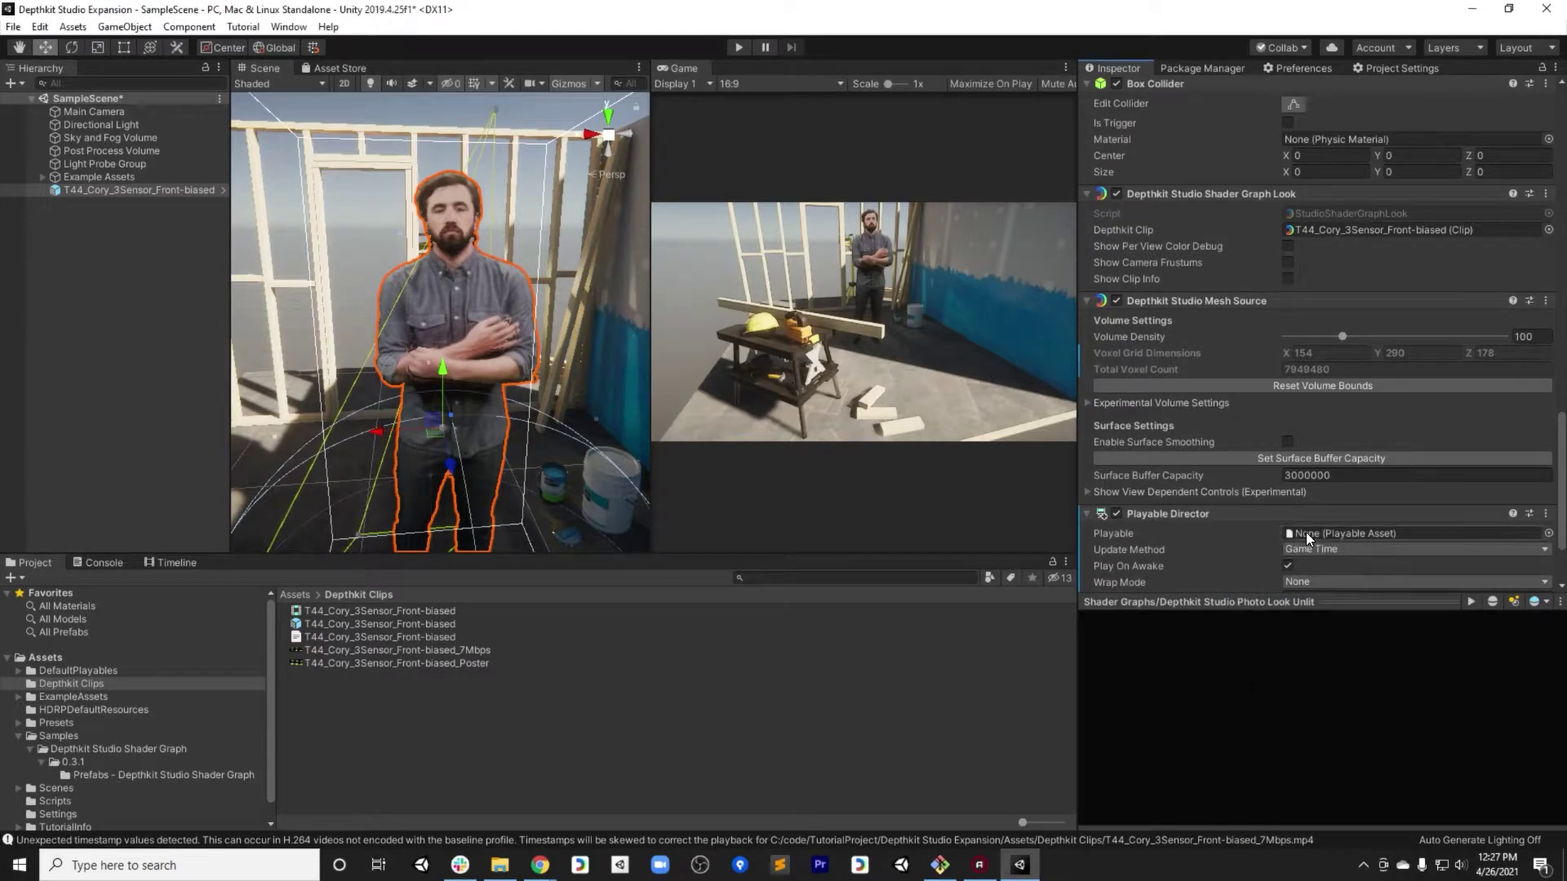
scroll(1306, 532, down, 3)
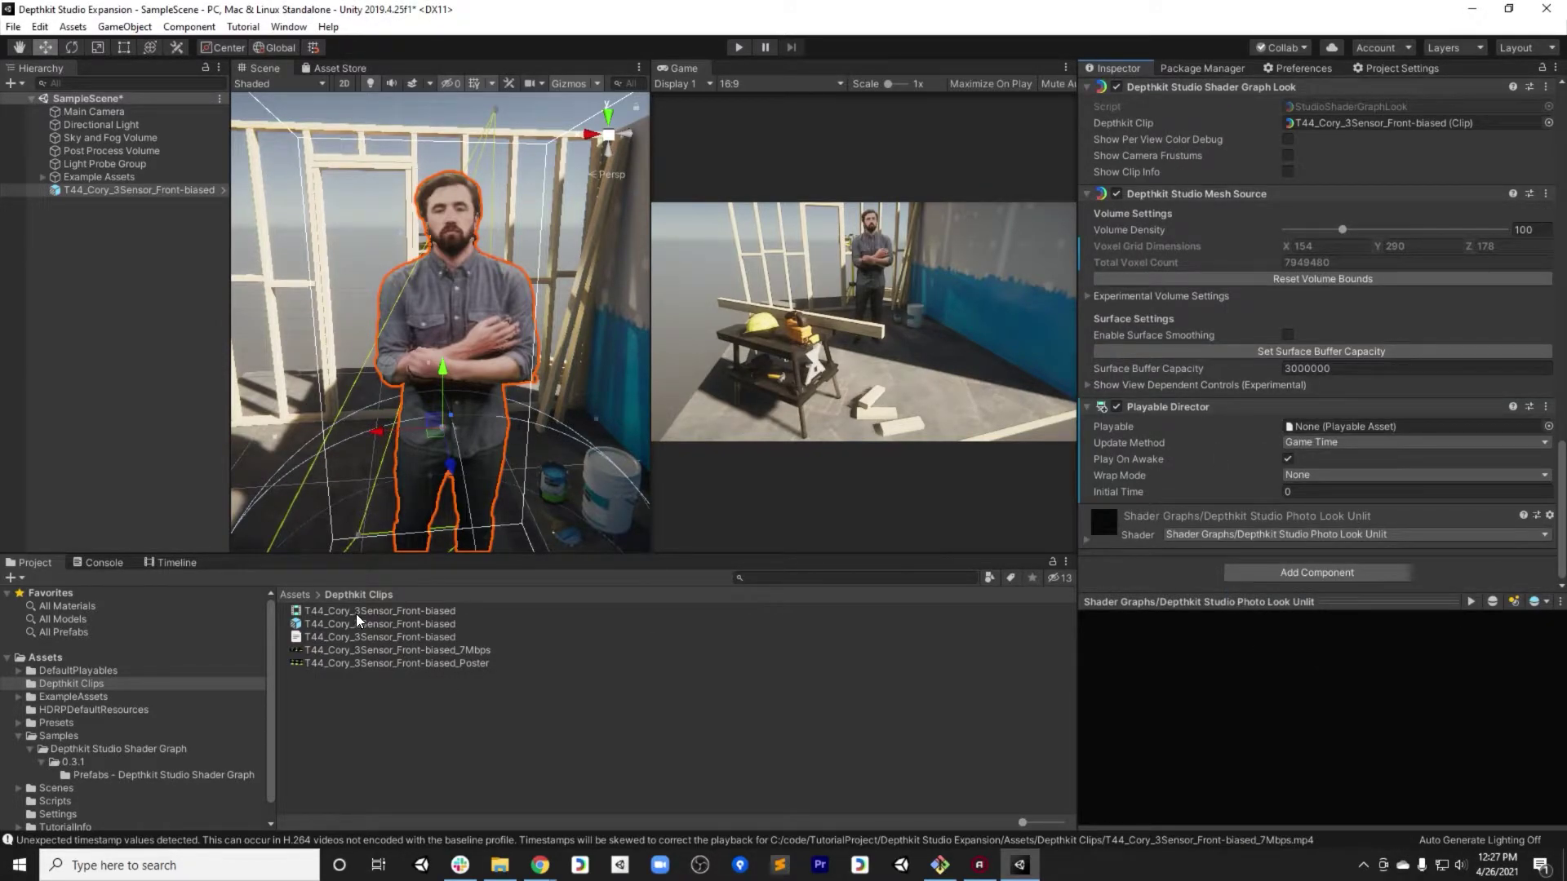
drag(360, 622, 1390, 435)
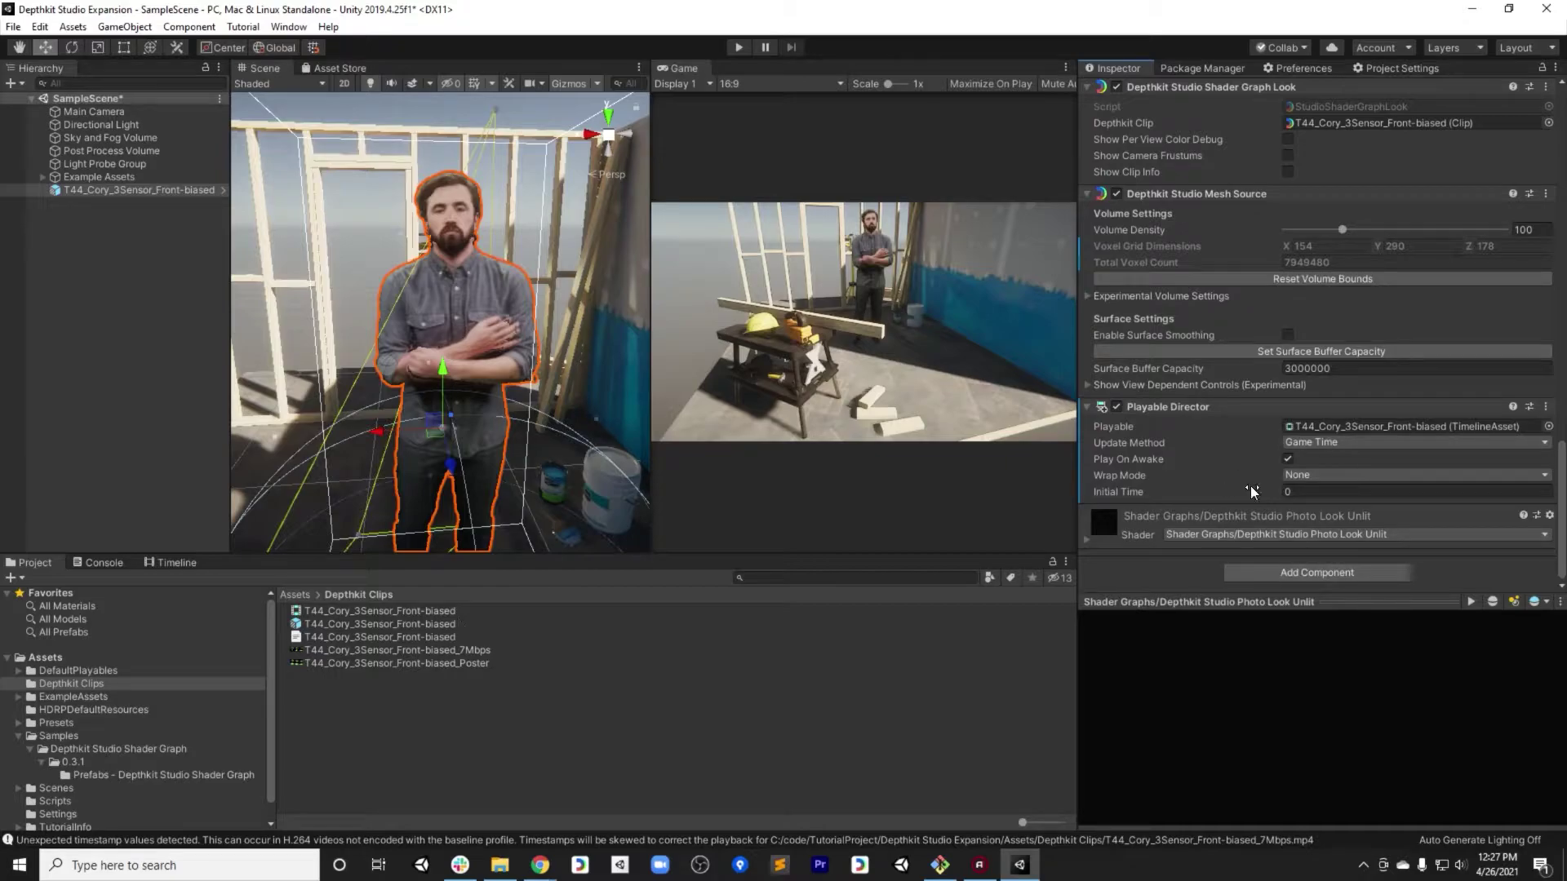
double_click(369, 612)
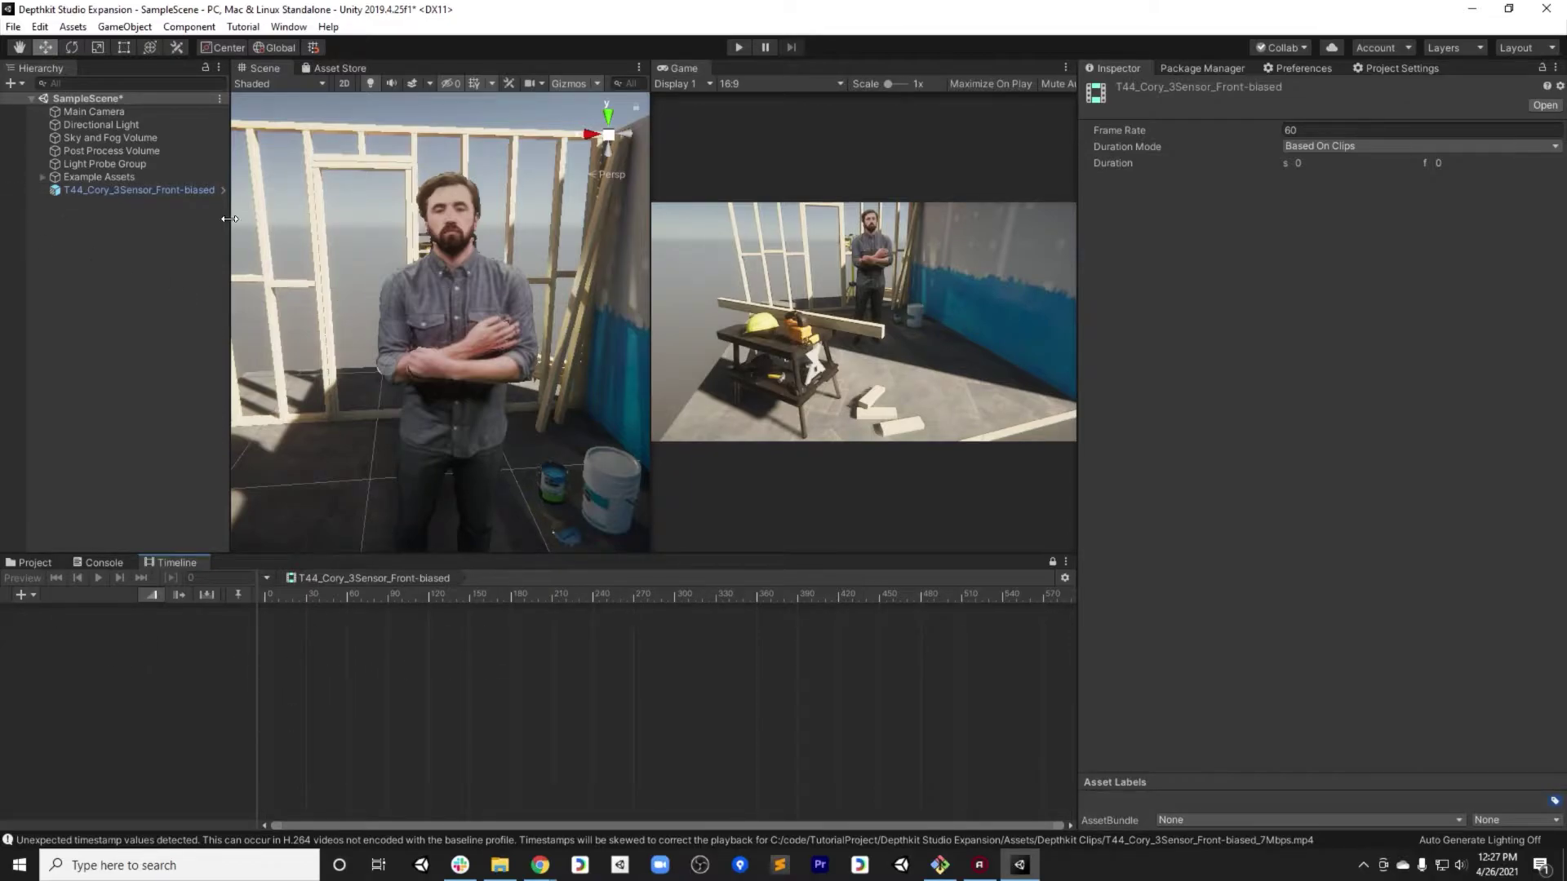
- Add a Video Script Playable Track with a clip from the T44_Cory_3Sensor_Front-biased video player
click(22, 595)
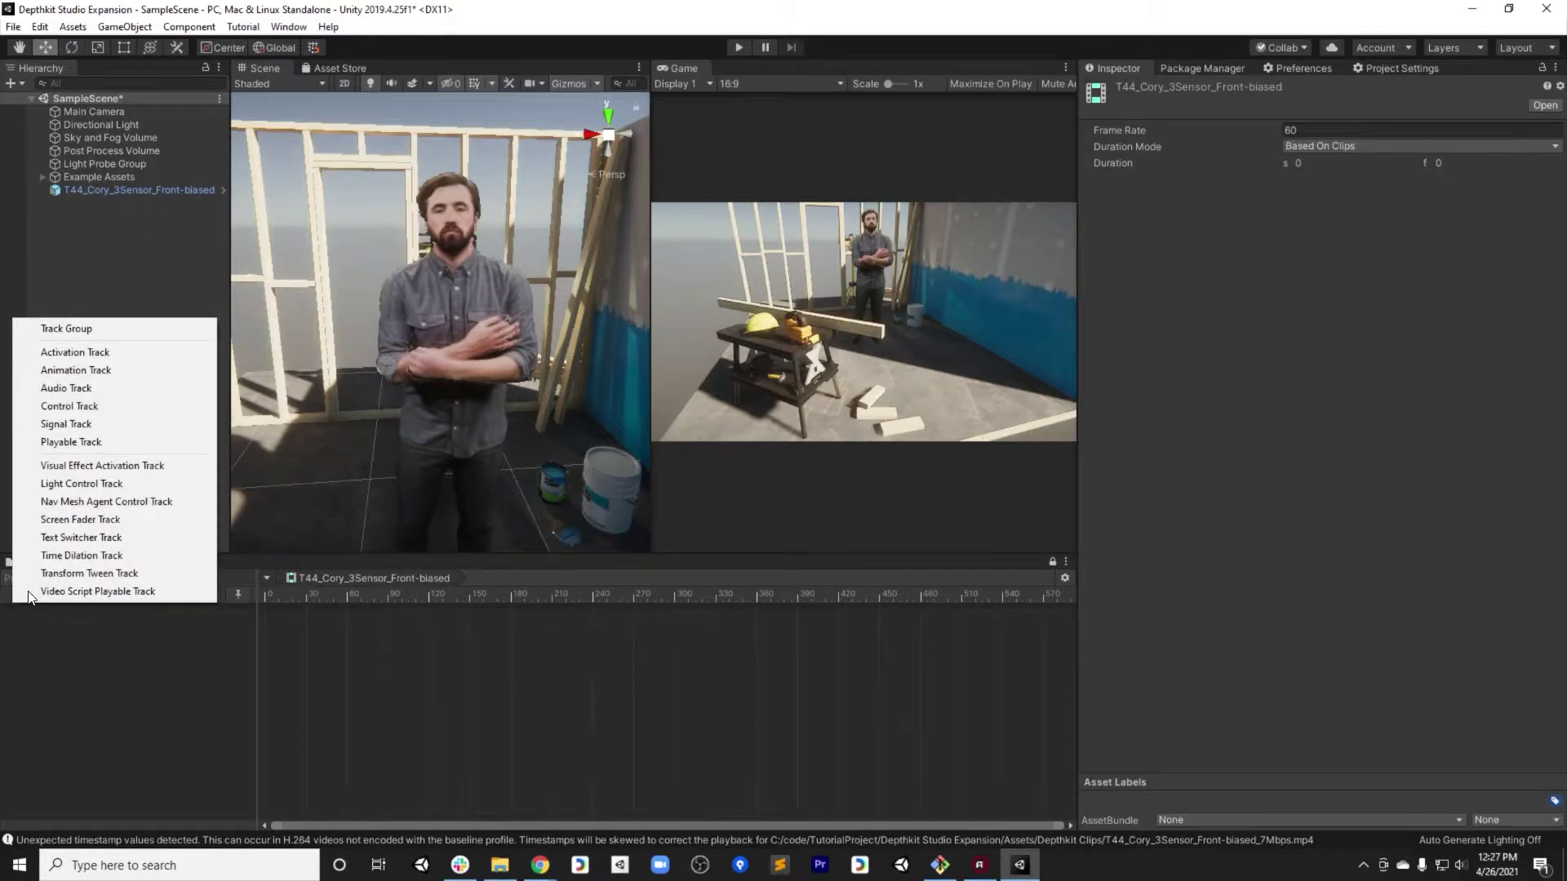
click(82, 591)
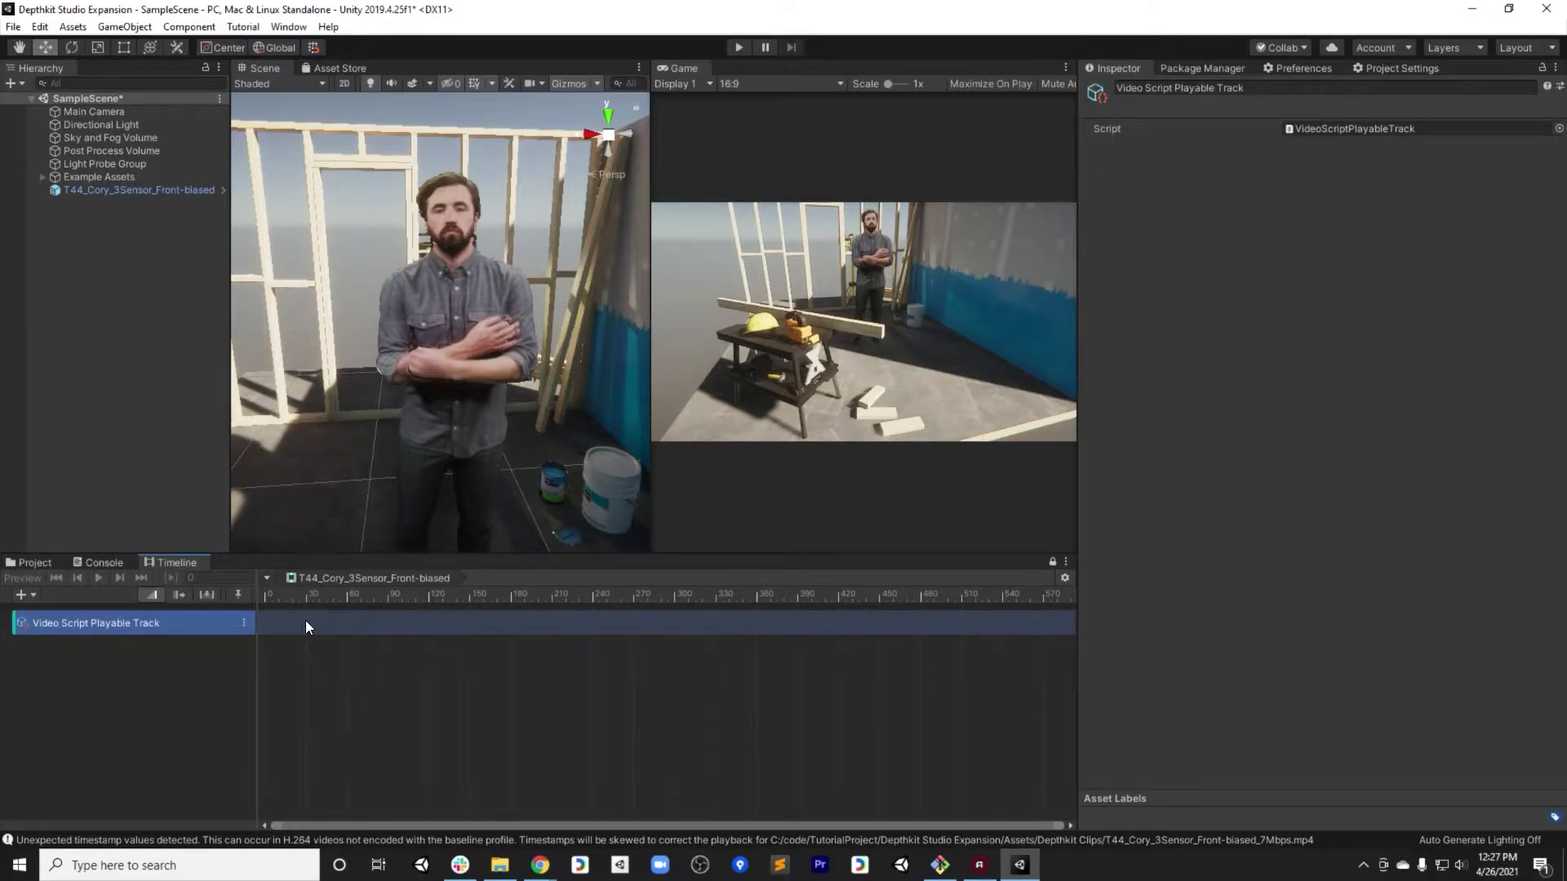
click(244, 623)
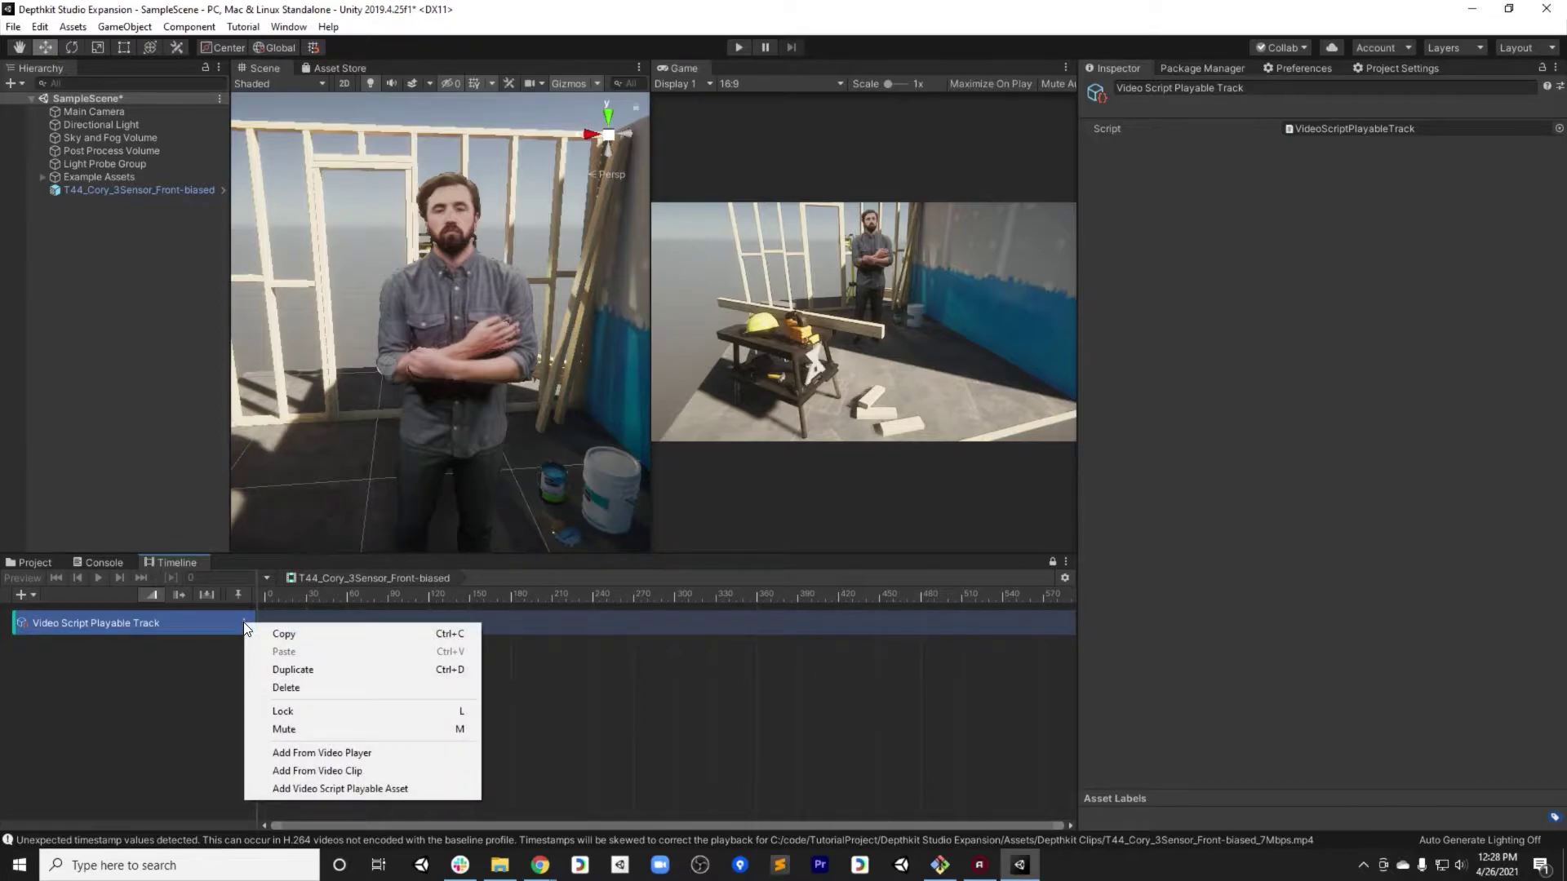
click(320, 752)
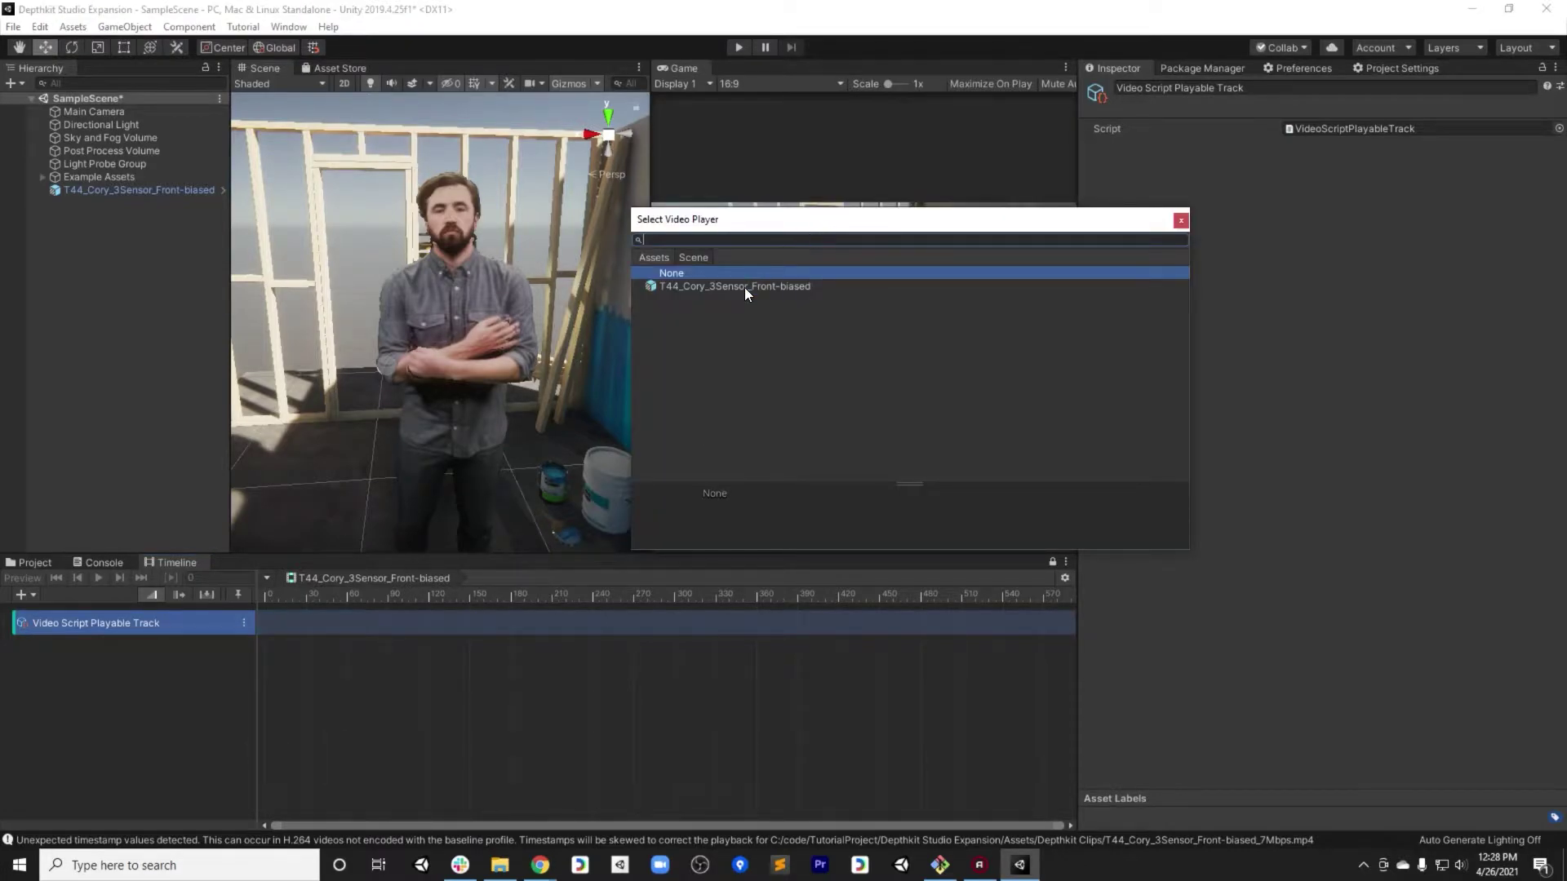
click(692, 287)
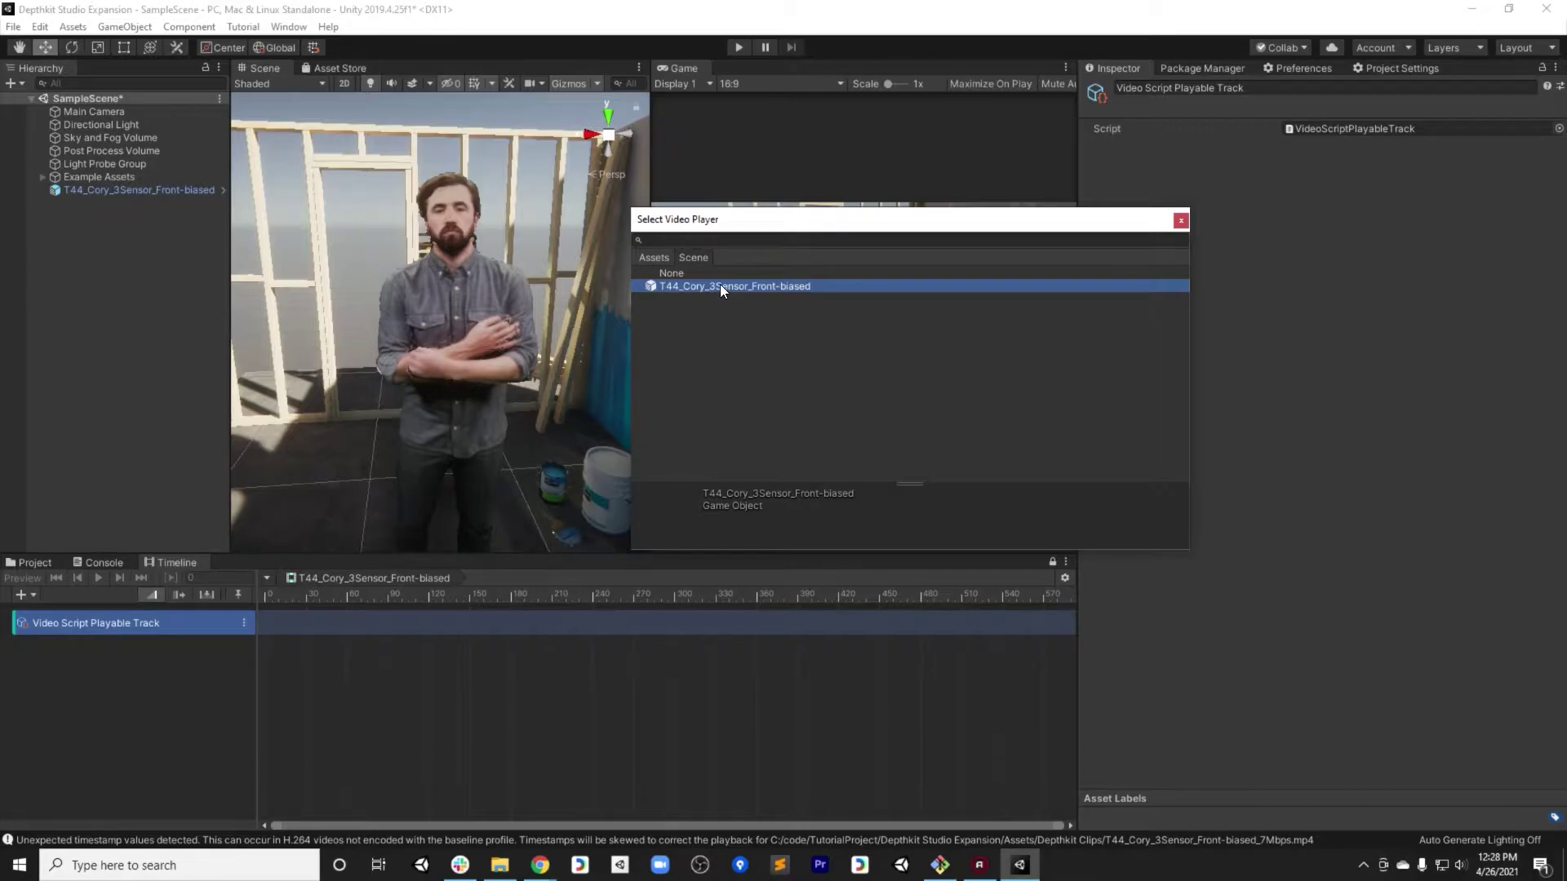
double_click(719, 287)
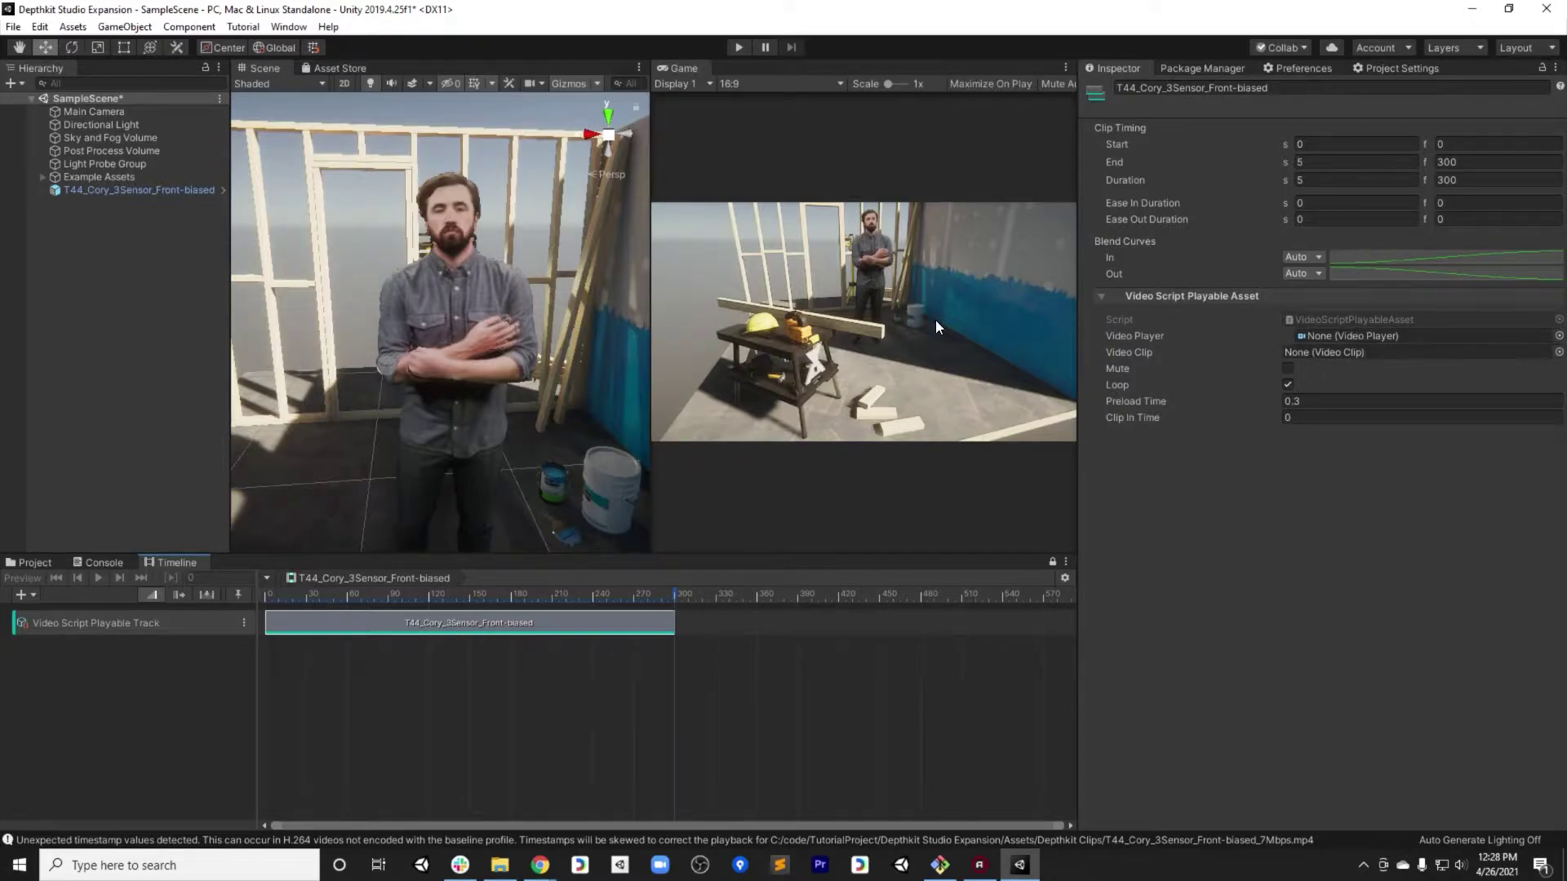
- Set the clip's video player to T44_Cory_3Sensor_Front-biased and video to the _7Mbps file, then scrub
drag(76, 188, 1361, 335)
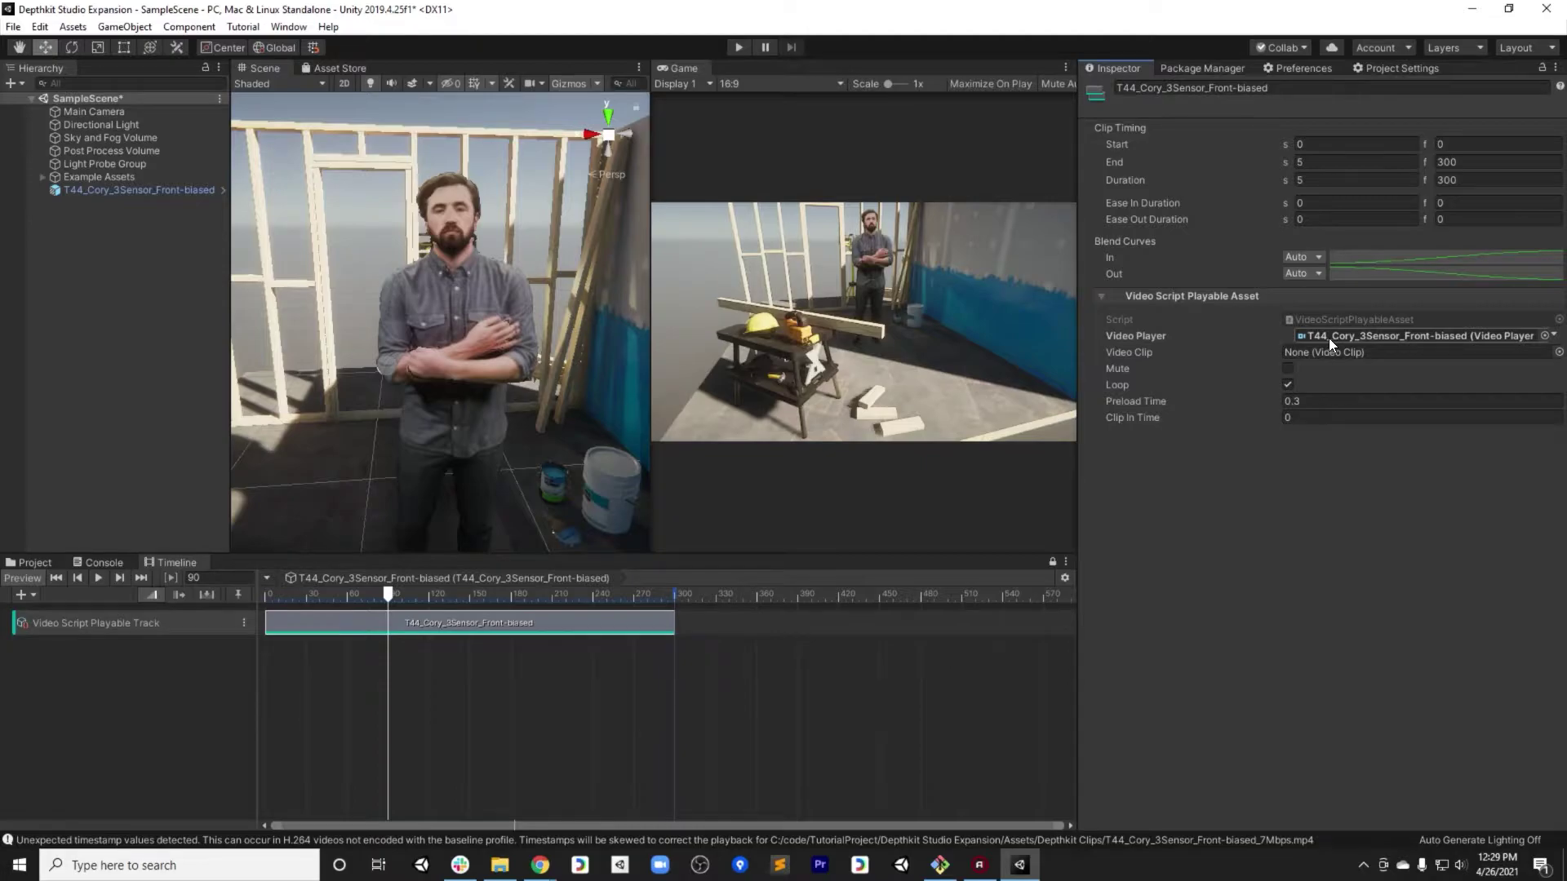
click(1558, 353)
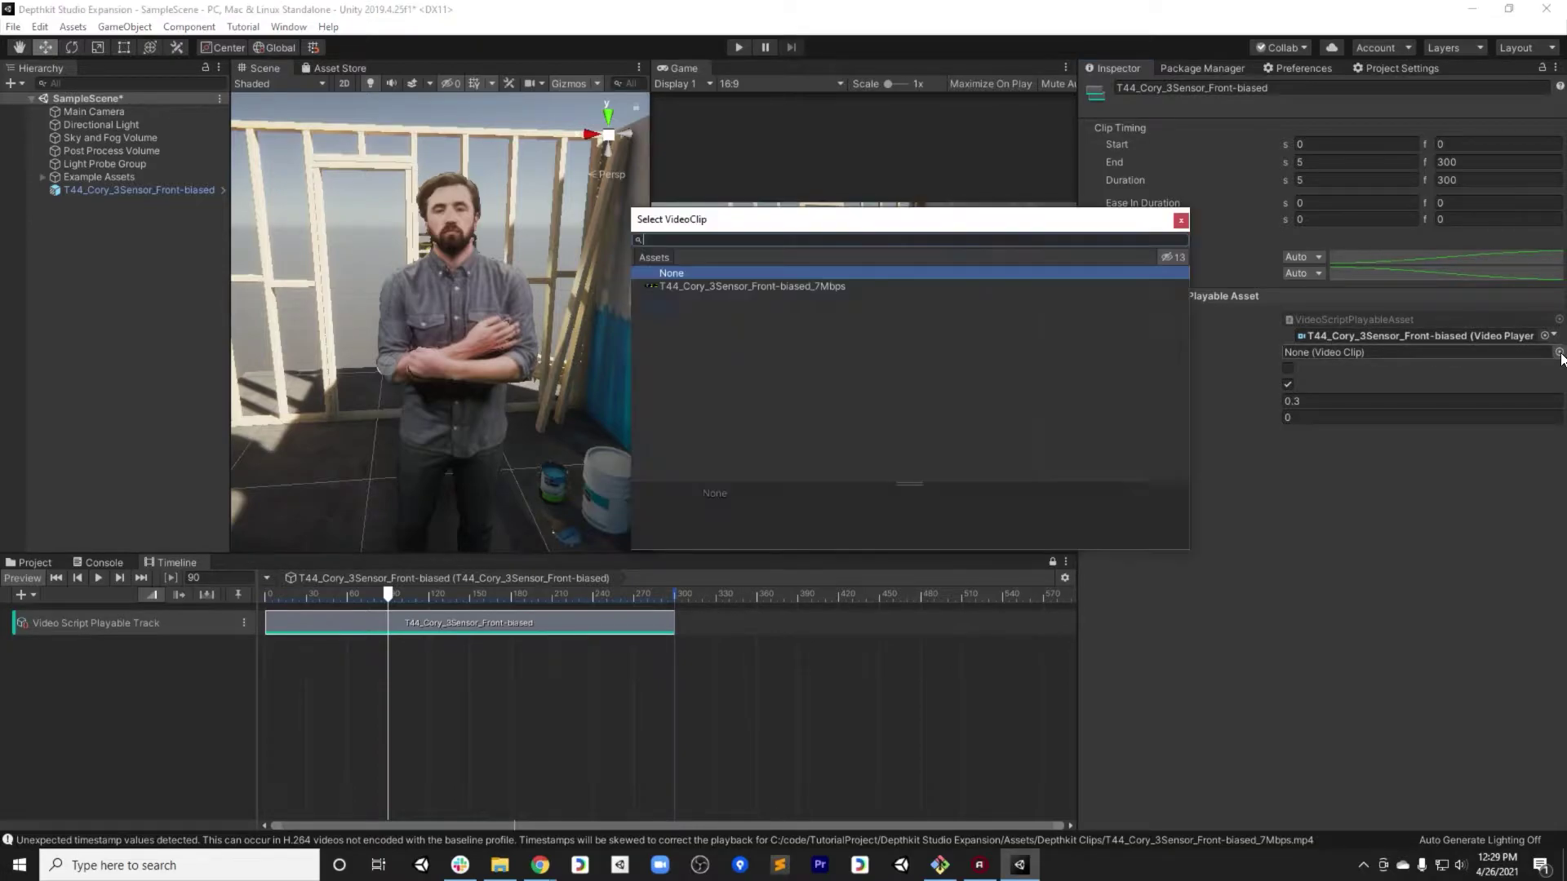
click(806, 286)
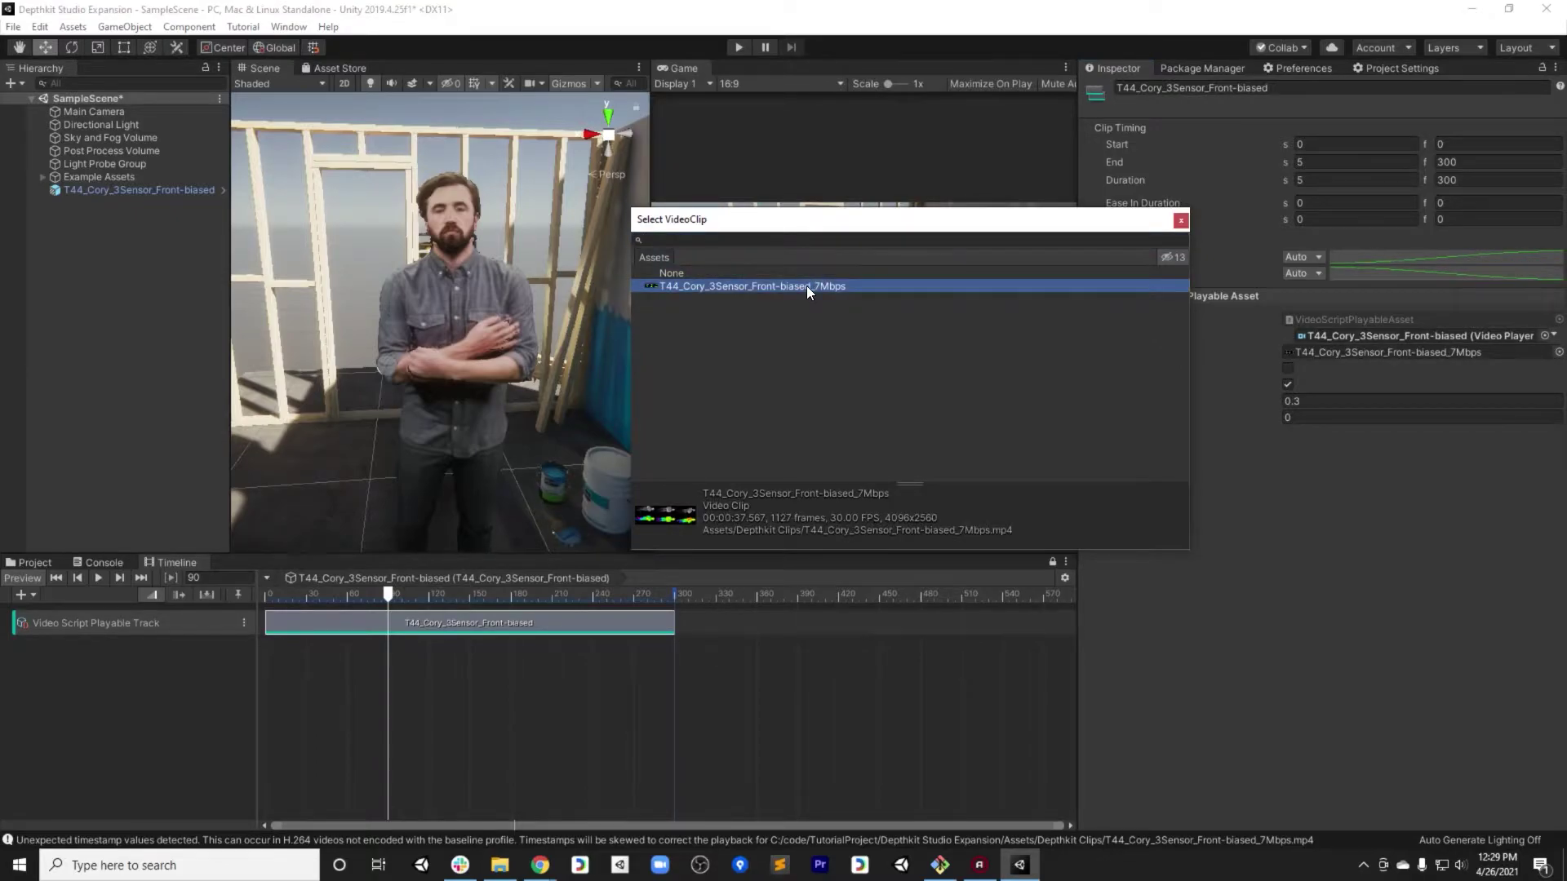
double_click(806, 285)
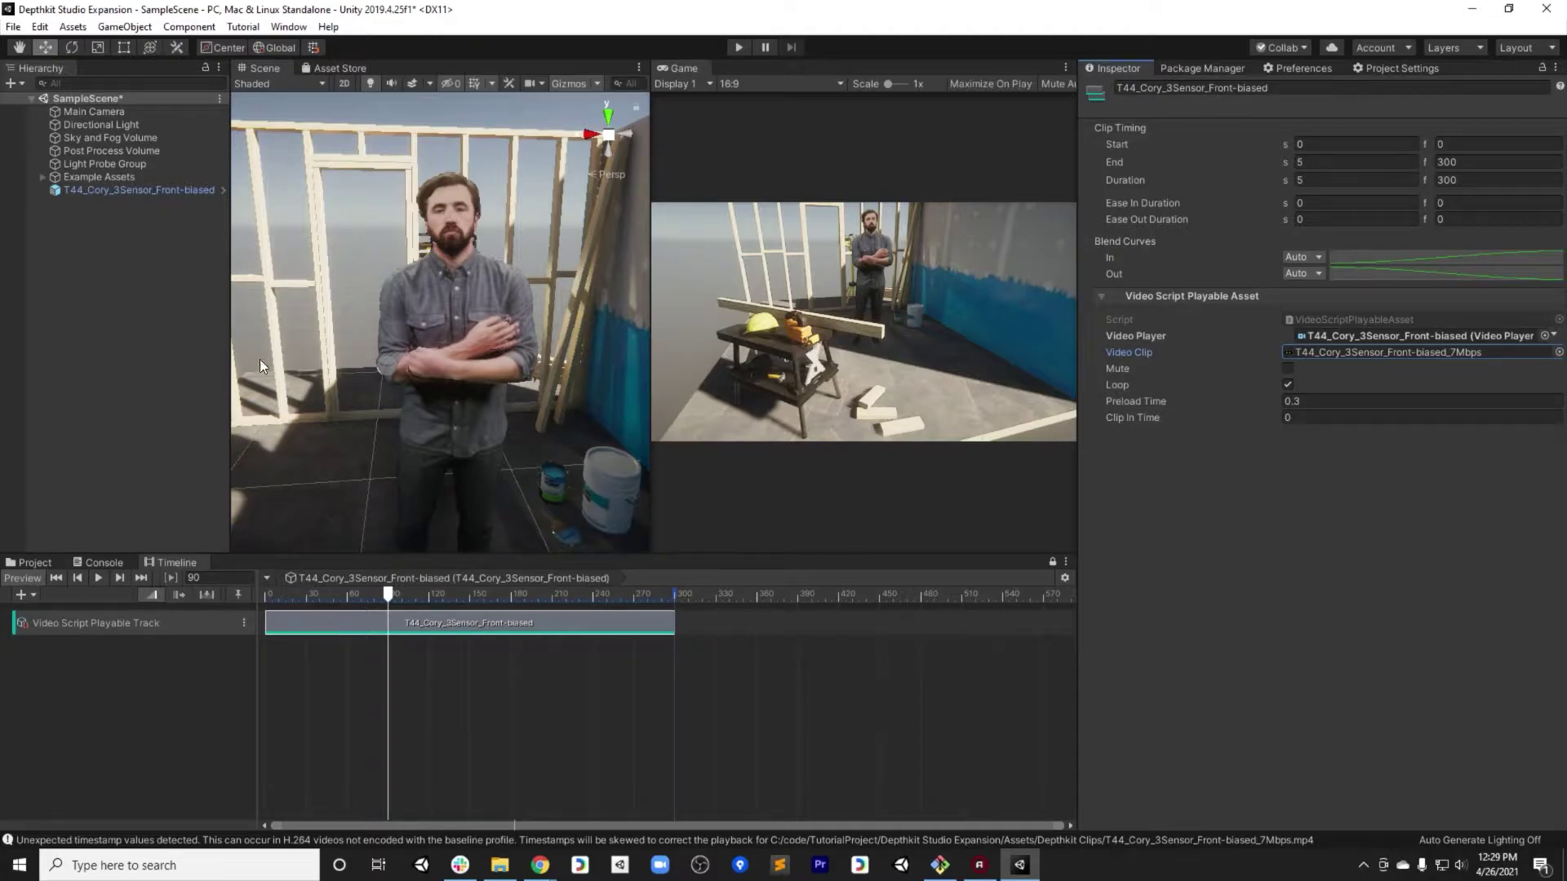
drag(396, 595, 436, 604)
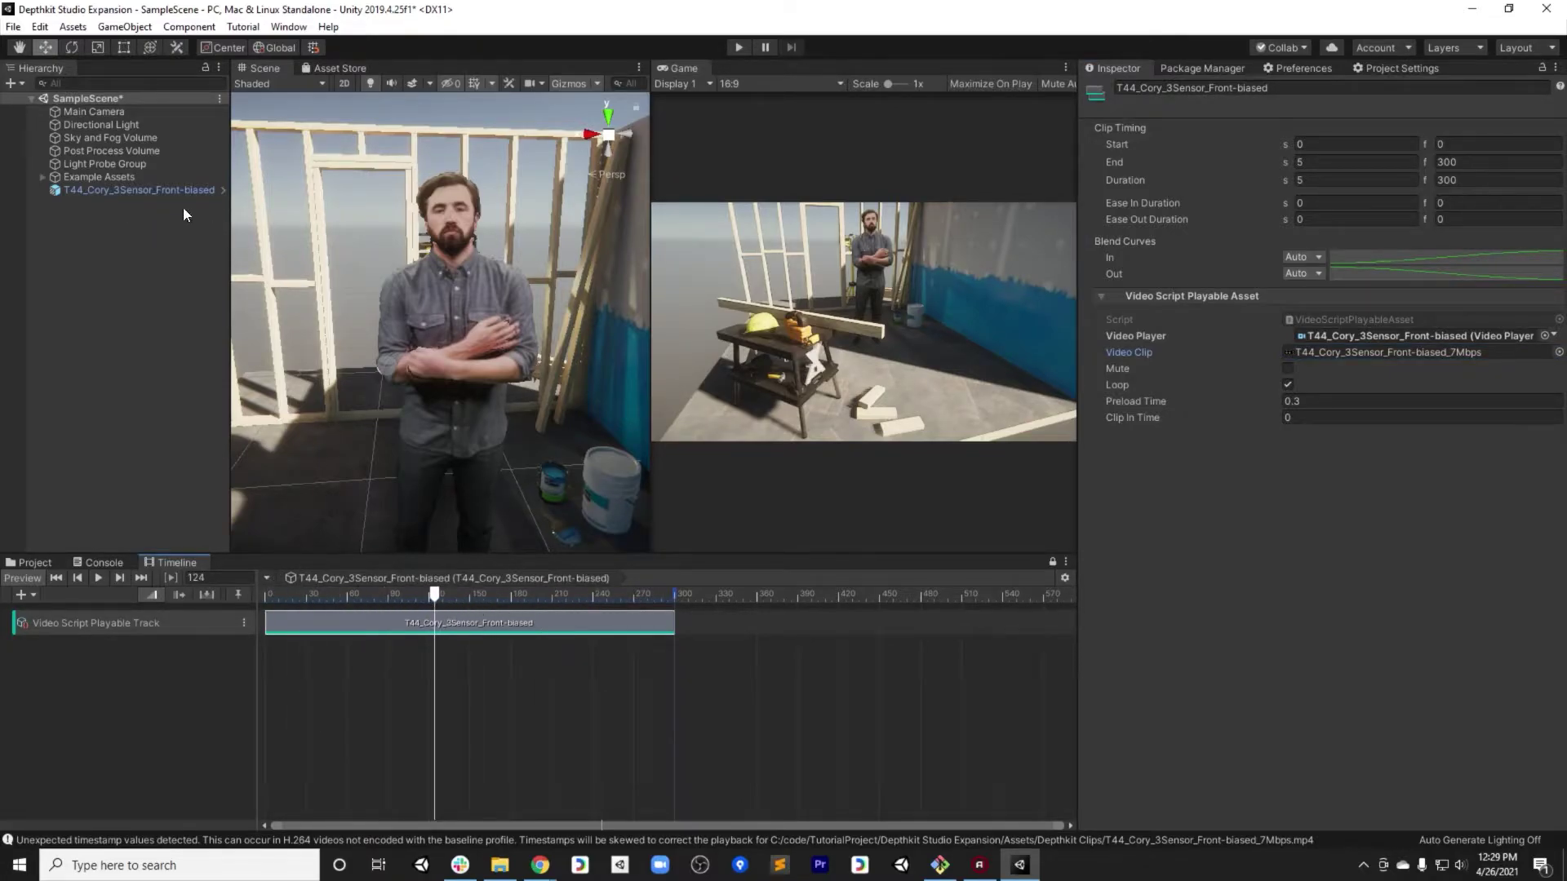
- Tick Disable Poster in the Depthkit clip's Advanced Settings and rewind the timeline to frame 0
click(145, 189)
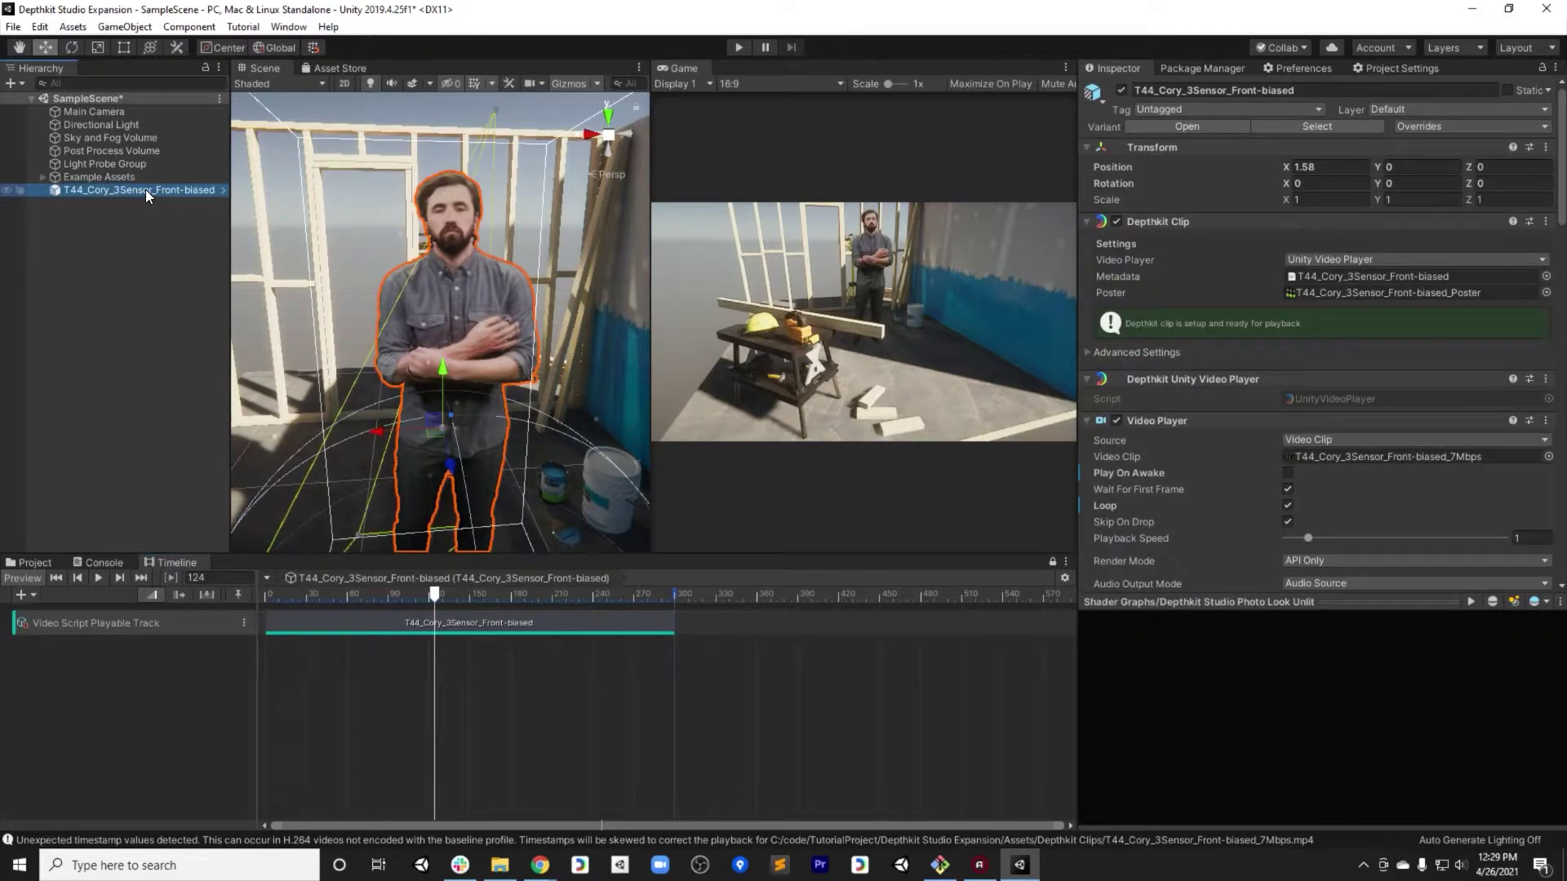
click(1086, 352)
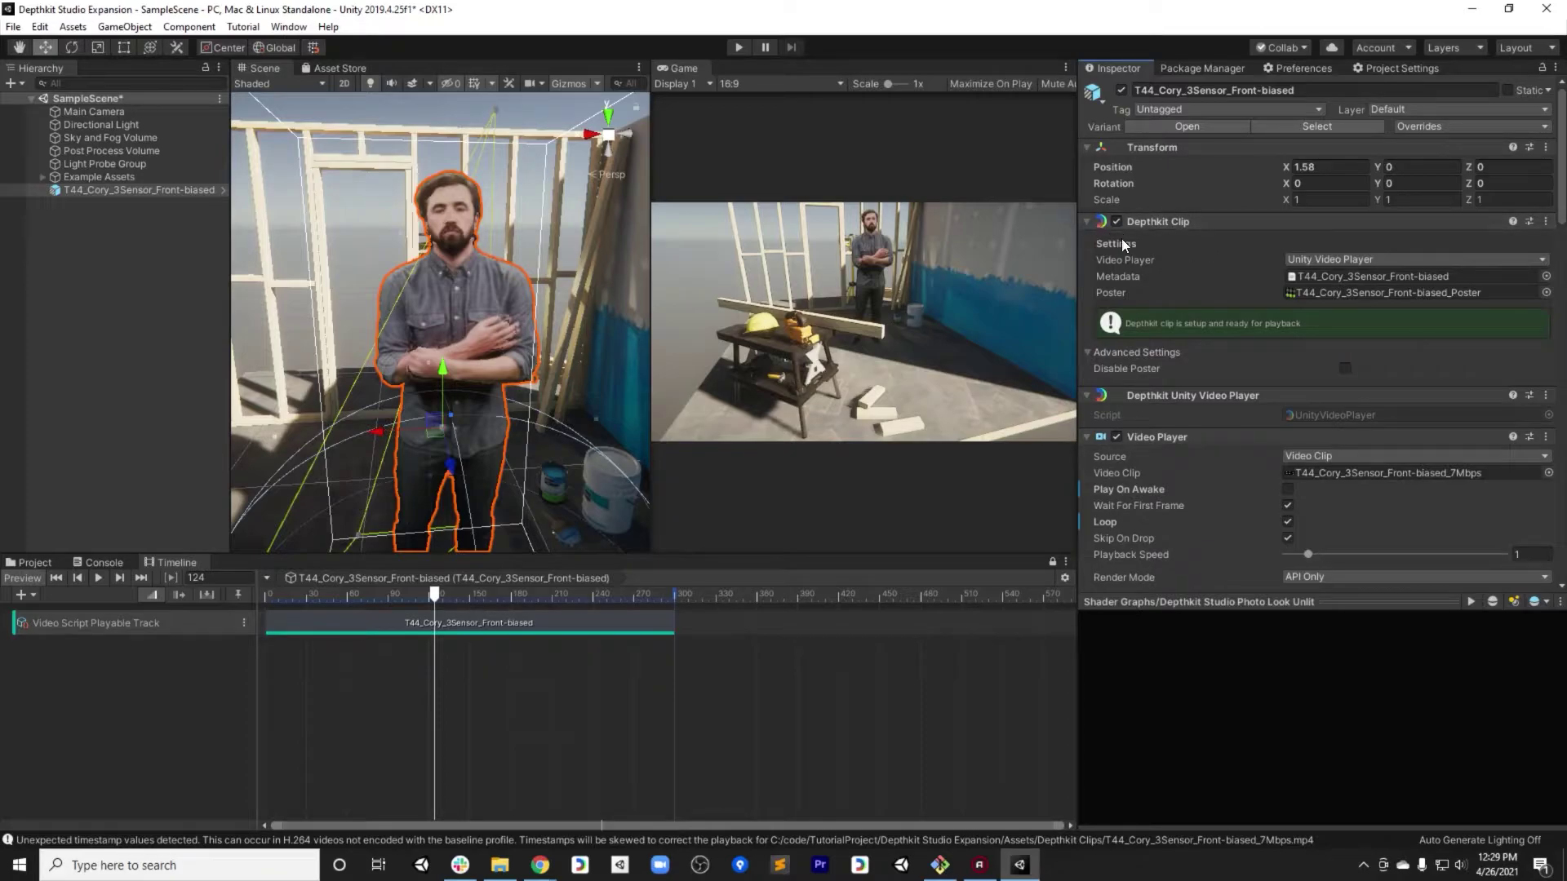
click(1345, 369)
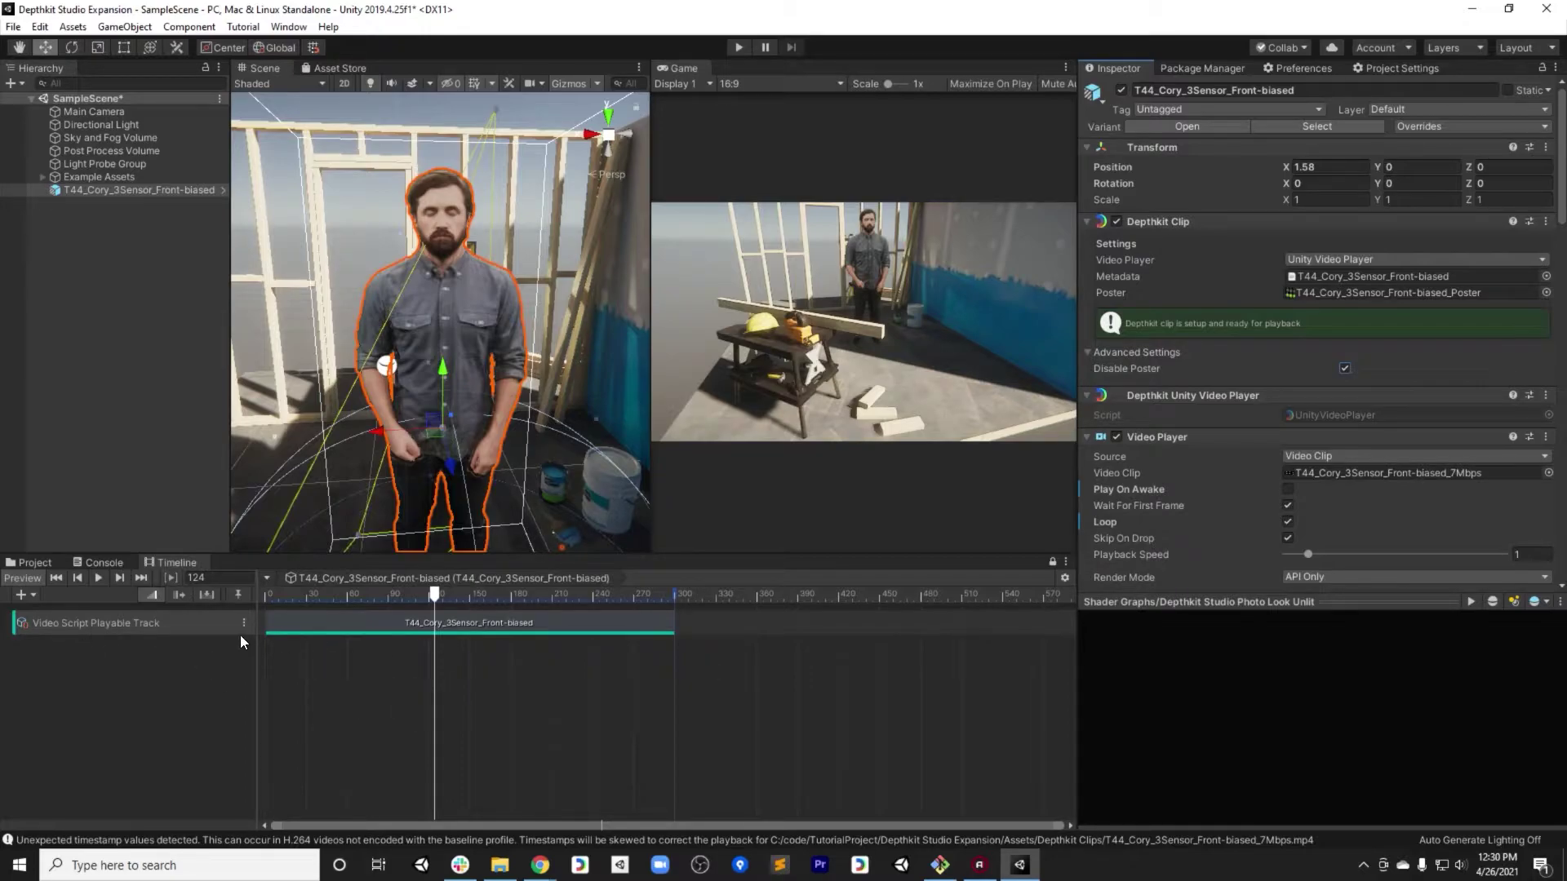
drag(291, 589, 253, 595)
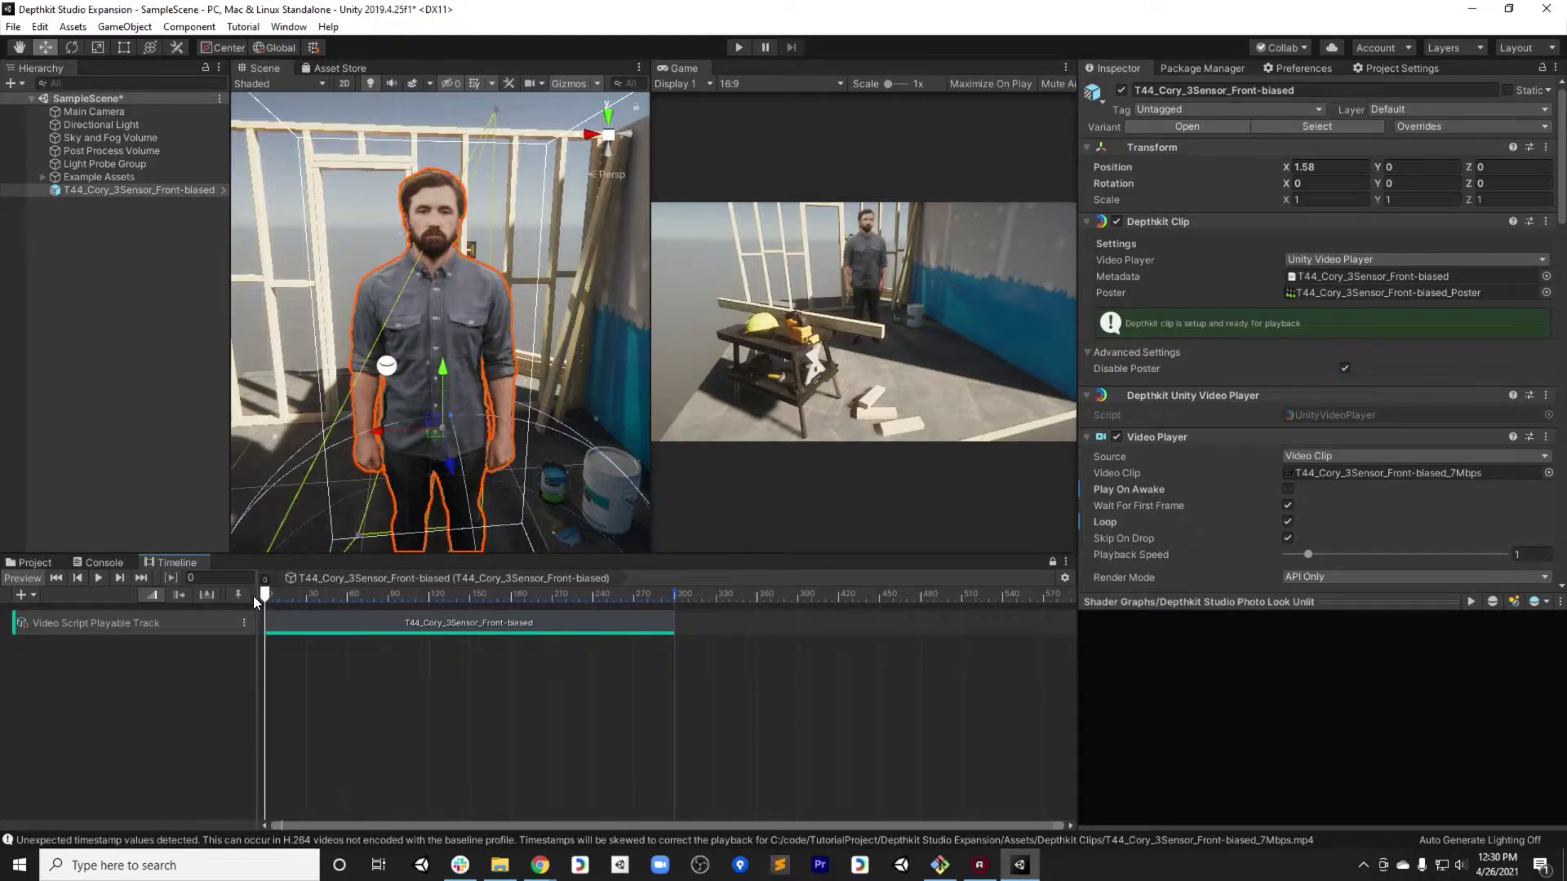
- Move the timeline clip to start at frame 7 (ending at 307) and scrub through the performance
click(282, 622)
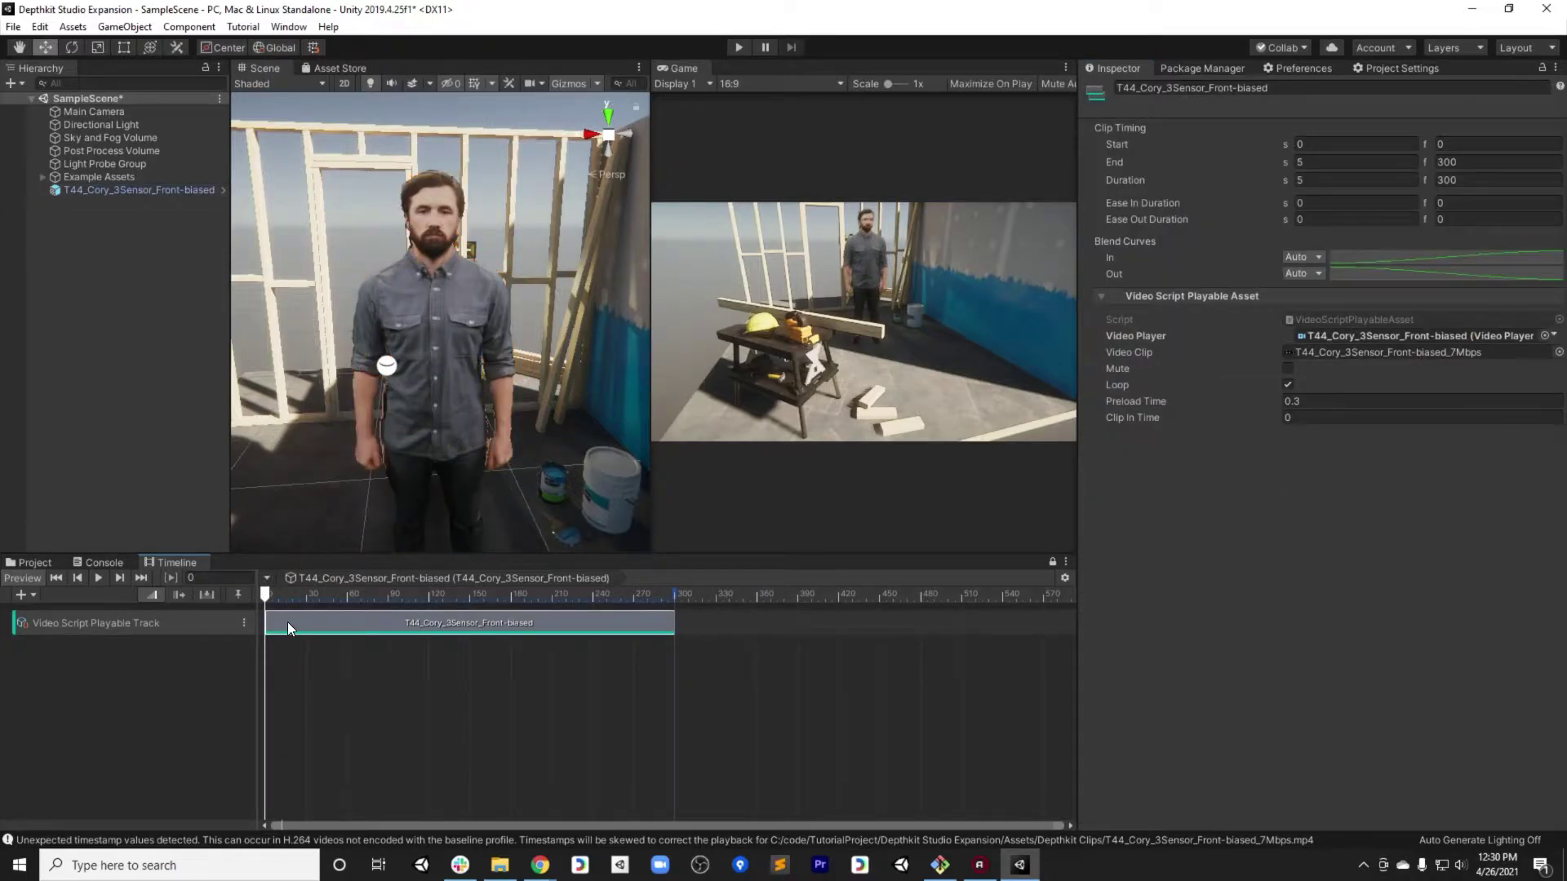
mouse_move(289, 622)
mouse_down()
mouse_move(302, 621)
mouse_move(271, 595)
mouse_move(387, 601)
mouse_up()
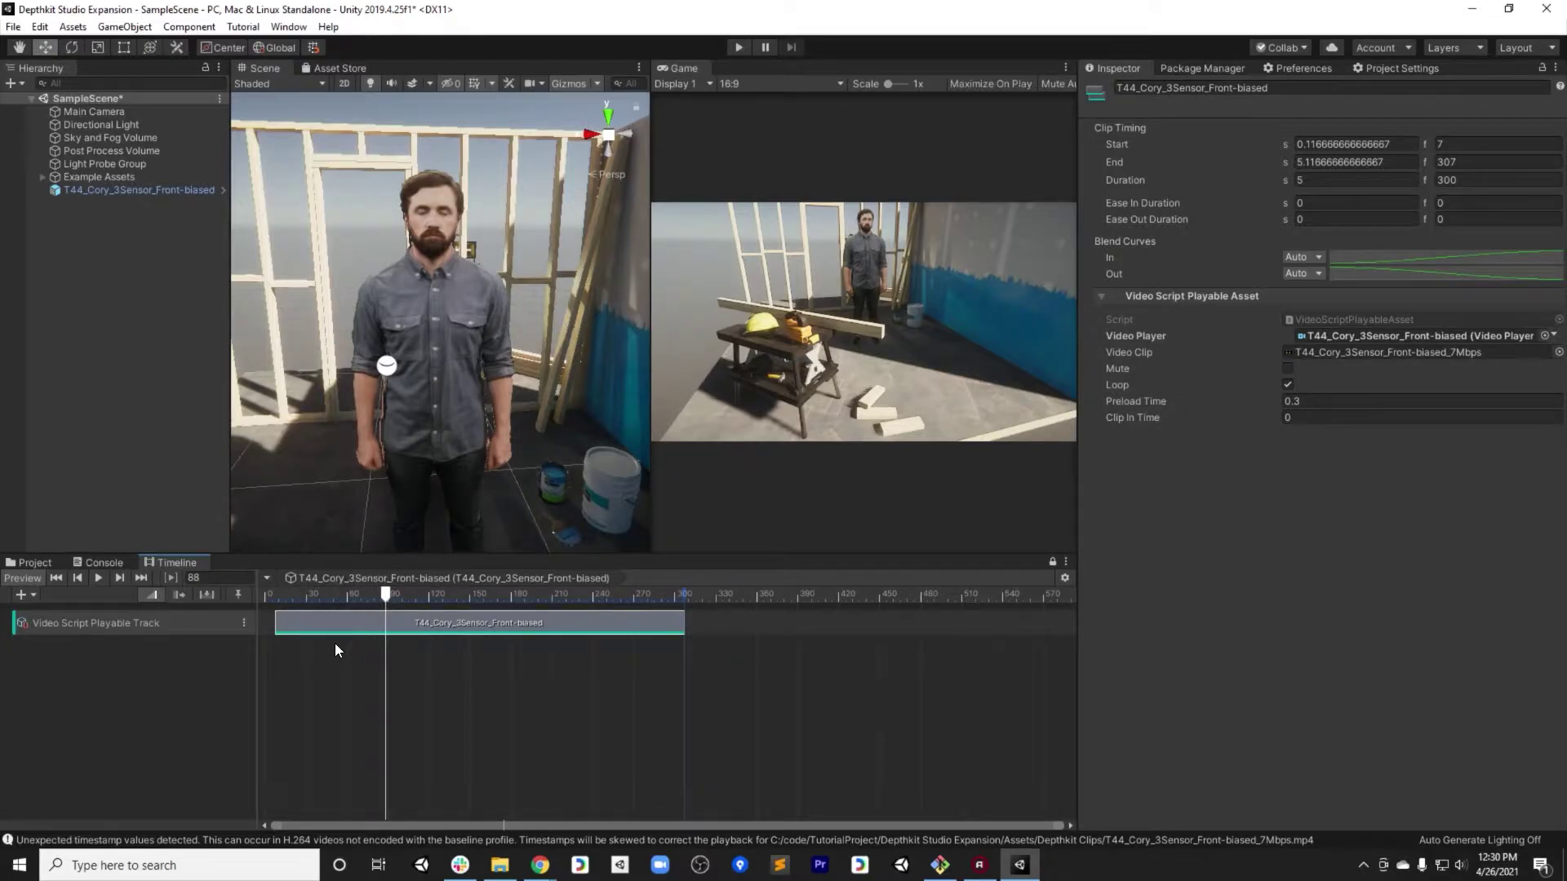
click(272, 596)
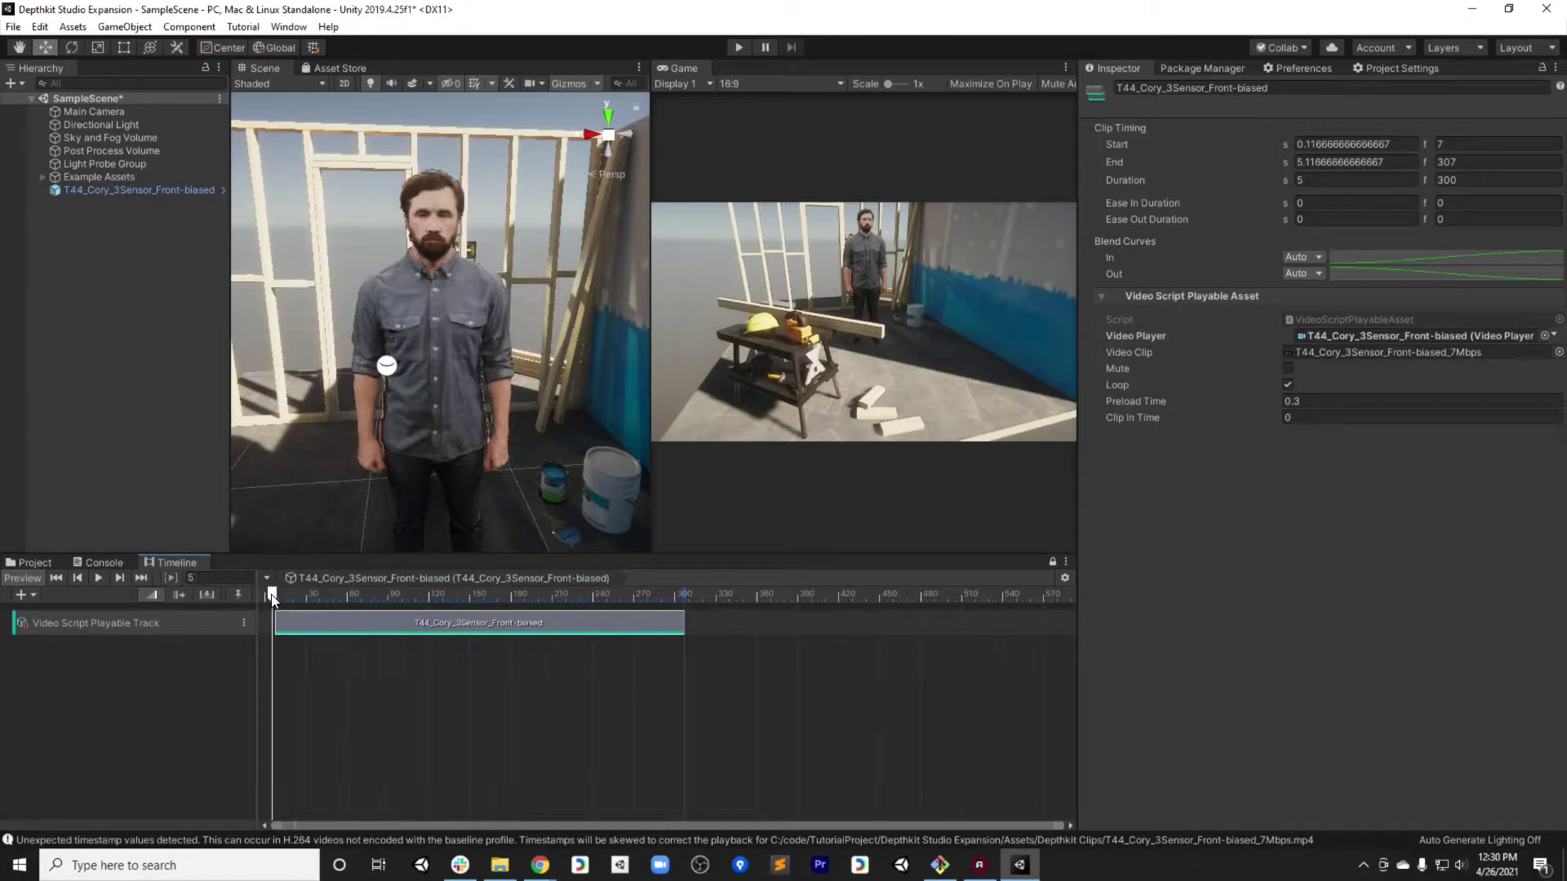
mouse_move(272, 598)
mouse_down()
mouse_move(555, 598)
mouse_move(264, 586)
mouse_up()
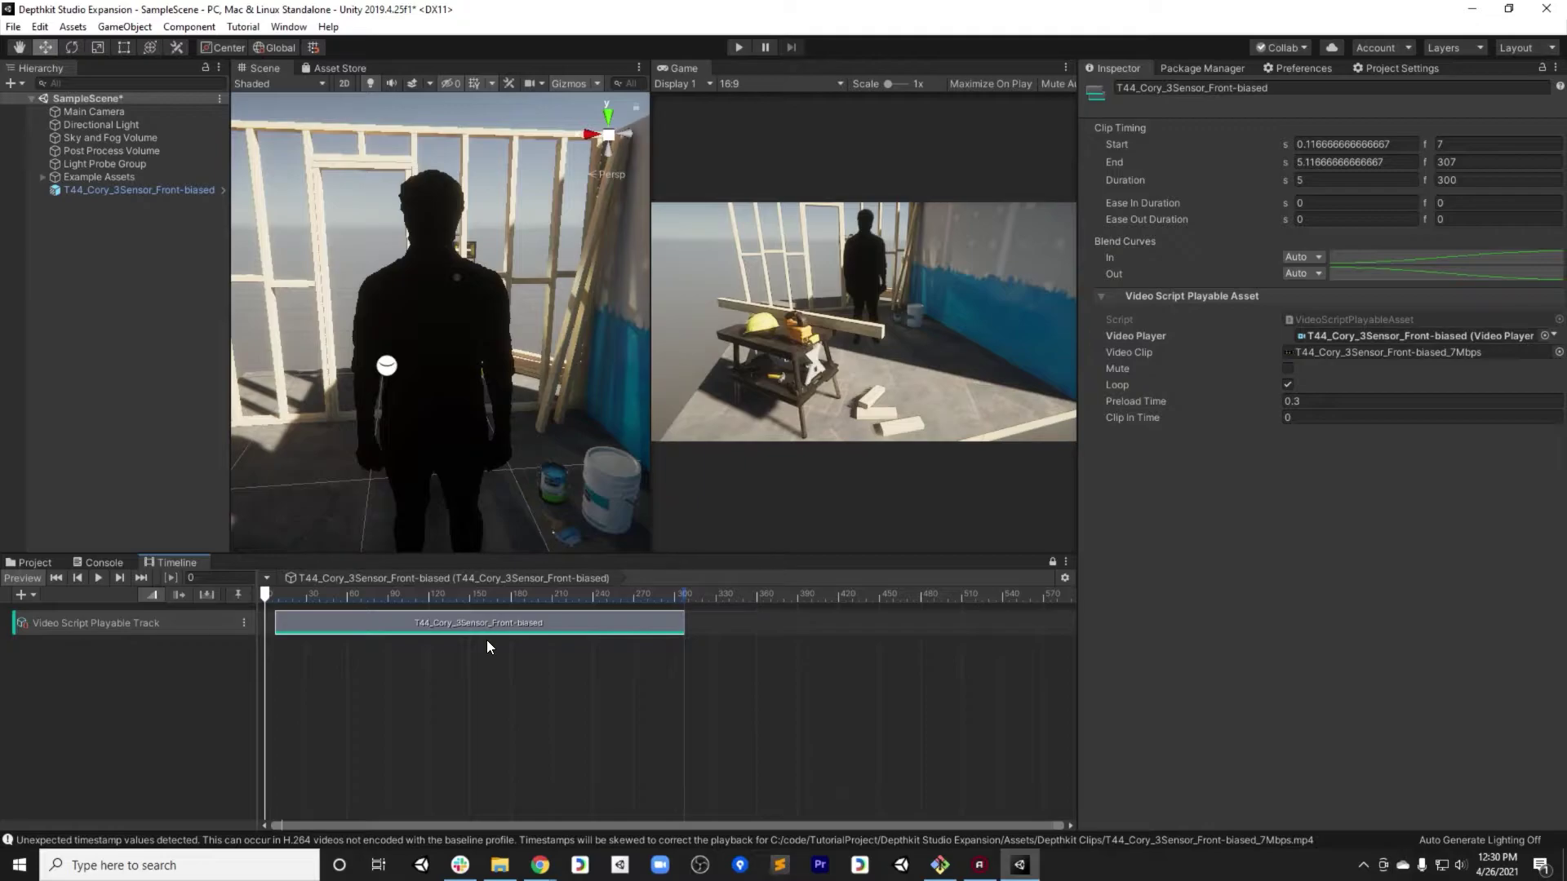
drag(256, 594, 471, 600)
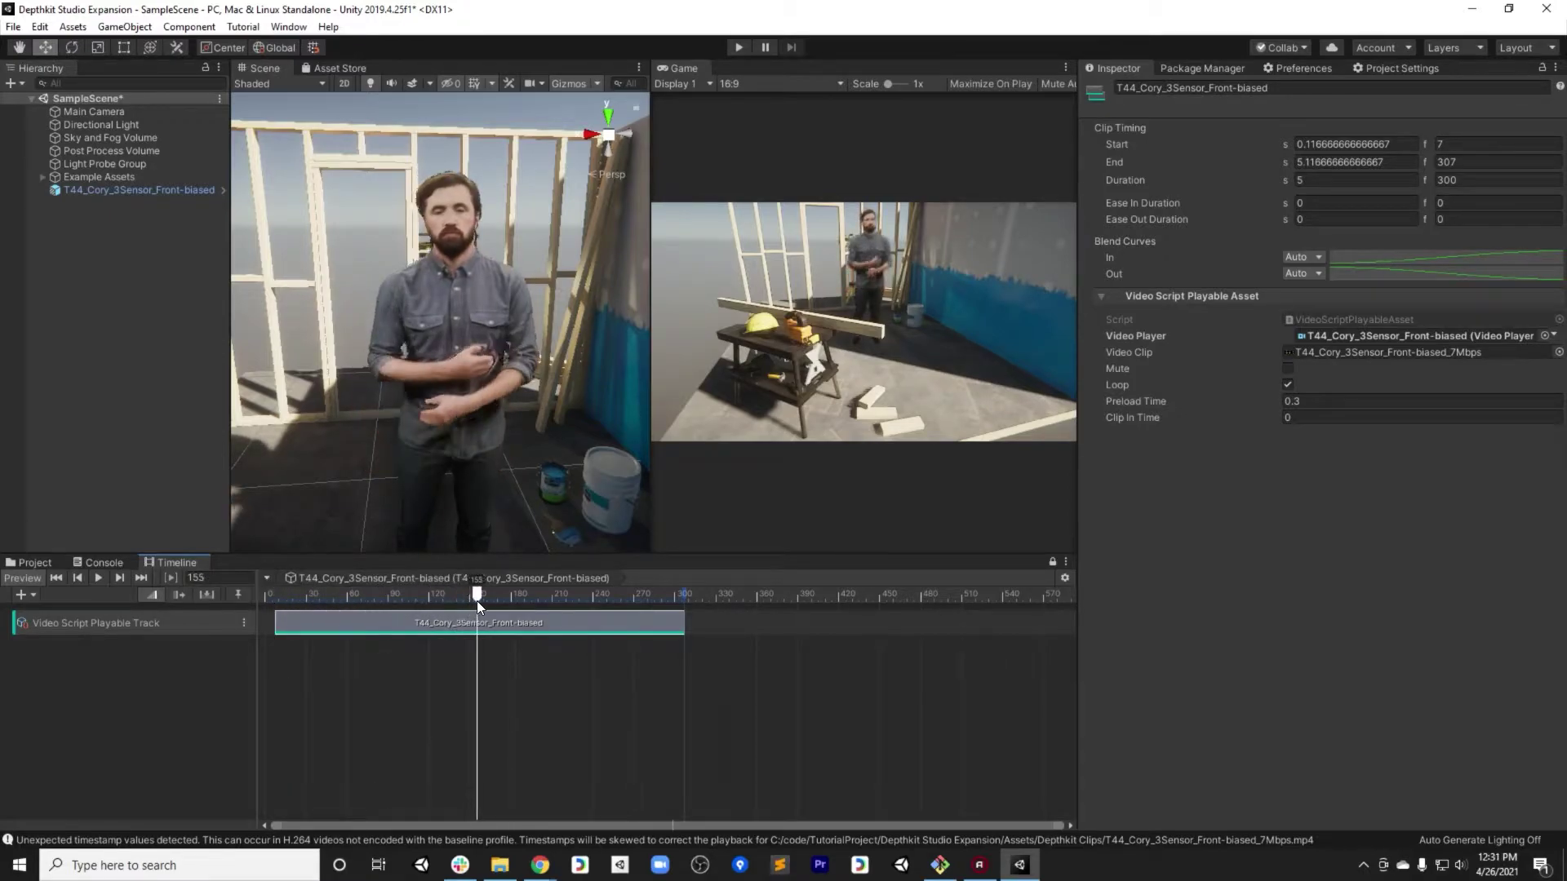
mouse_move(476, 601)
mouse_down()
mouse_move(274, 592)
mouse_move(599, 598)
mouse_move(248, 599)
mouse_move(475, 601)
mouse_up()
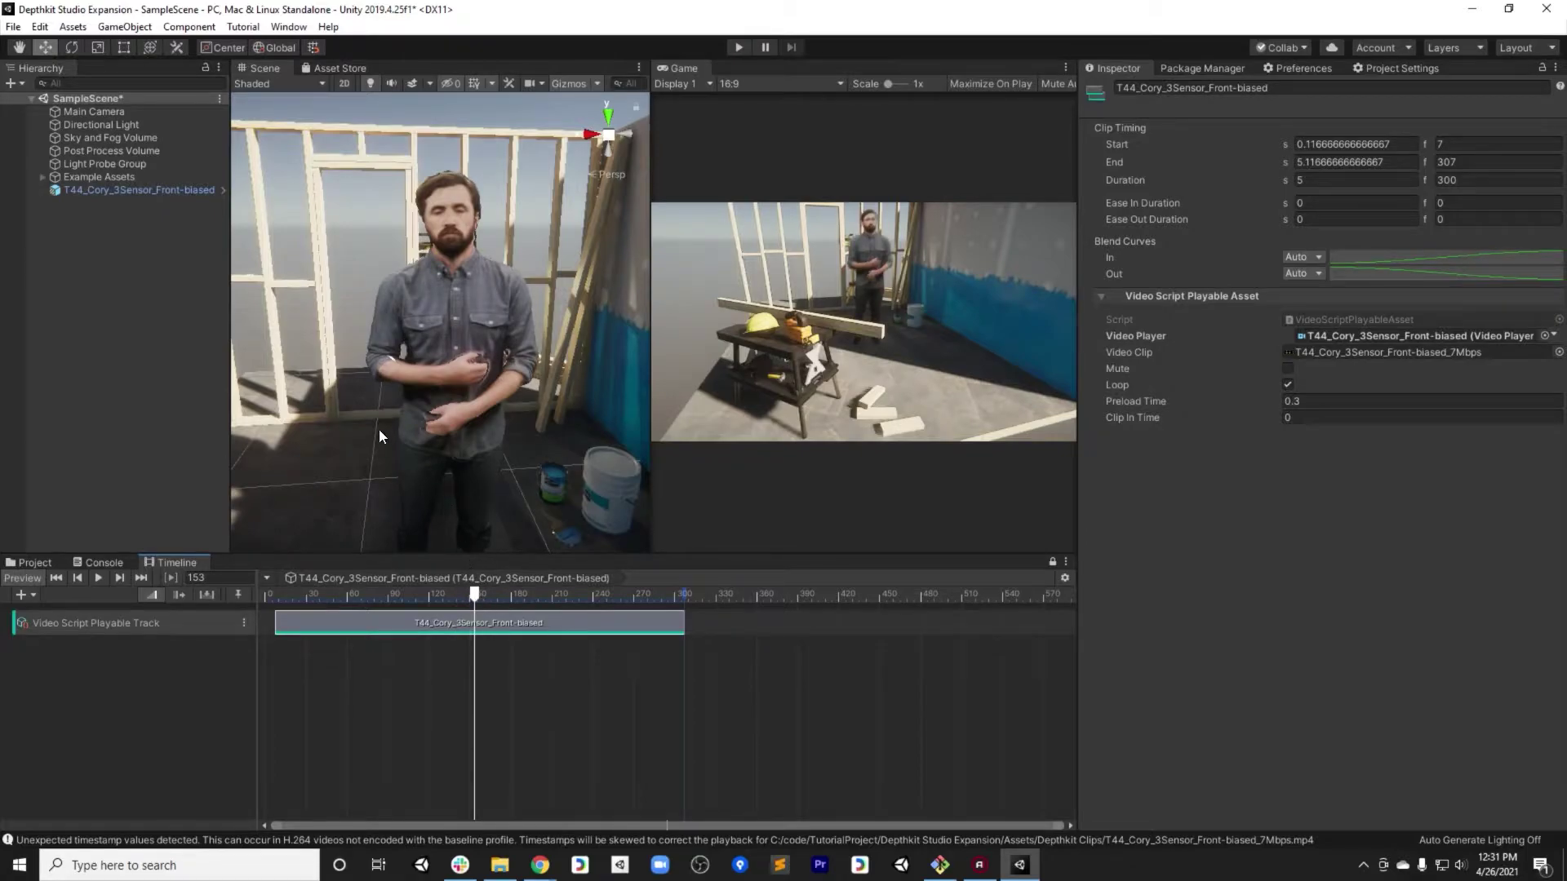
- Orbit, zoom and pan around the captured performer, then select the Depthkit clip object to show its components
key(alt)
alt+drag(401, 385, 446, 411)
alt+right_drag(445, 410, 458, 298)
alt+drag(459, 297, 413, 182)
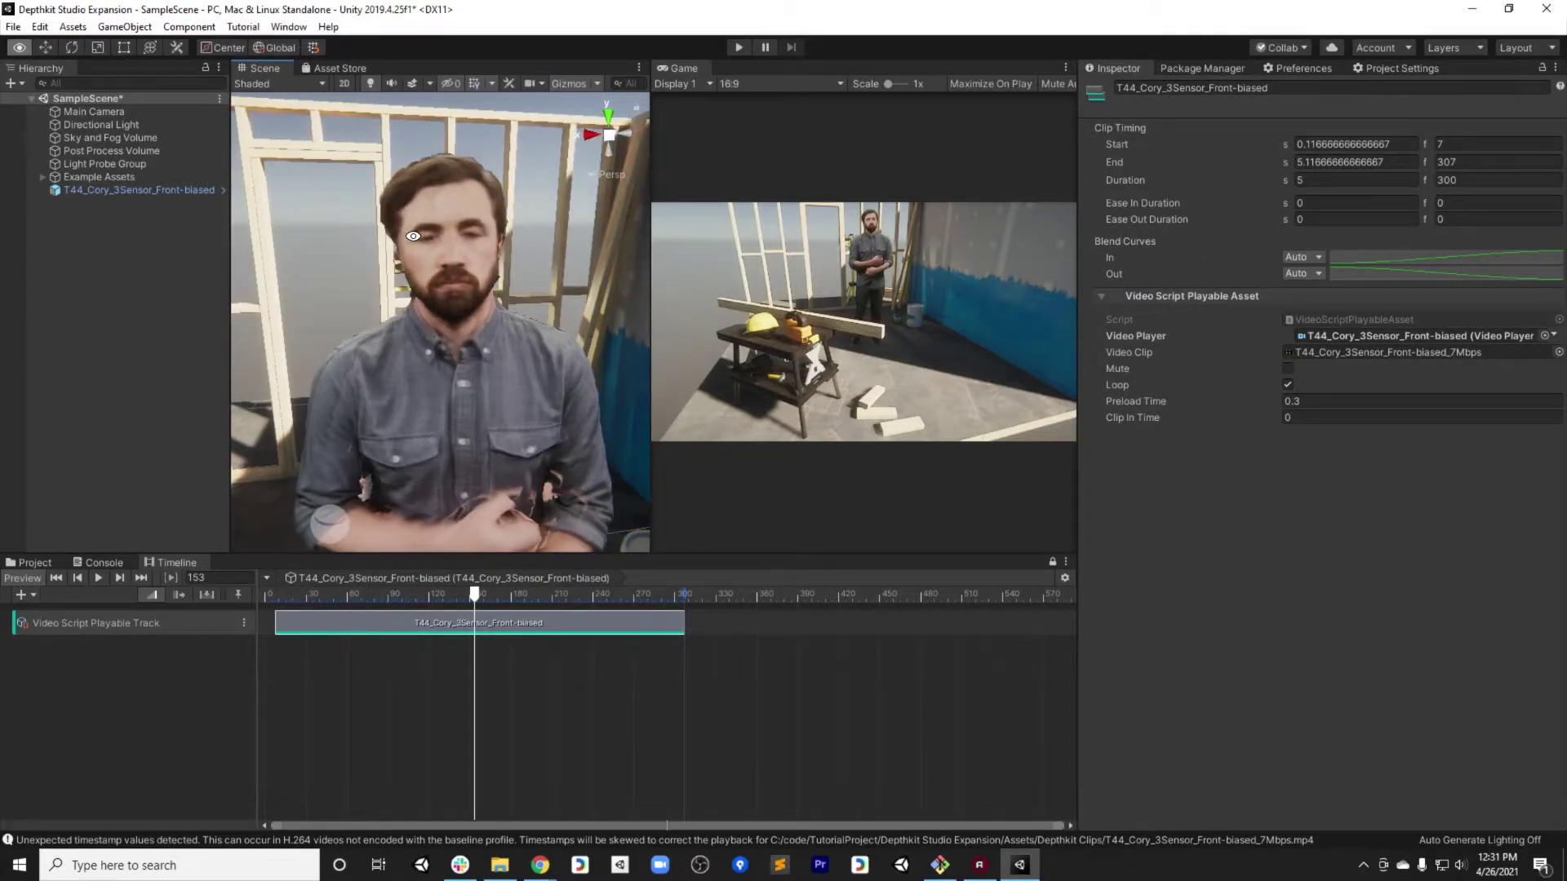
drag(413, 236, 433, 381)
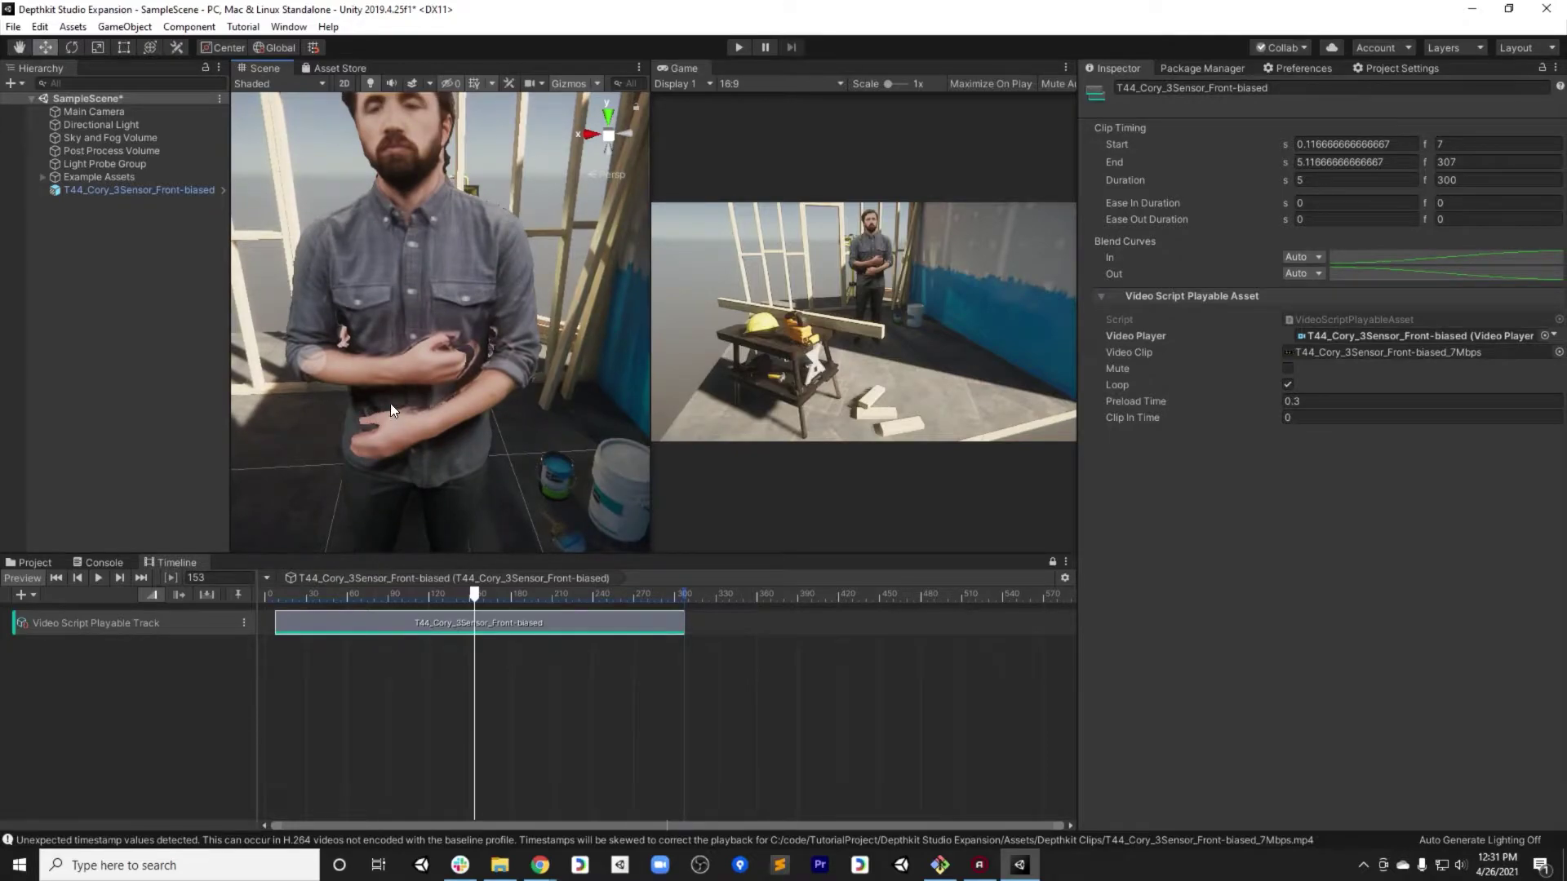
click(122, 189)
scroll(1227, 457, down, 5)
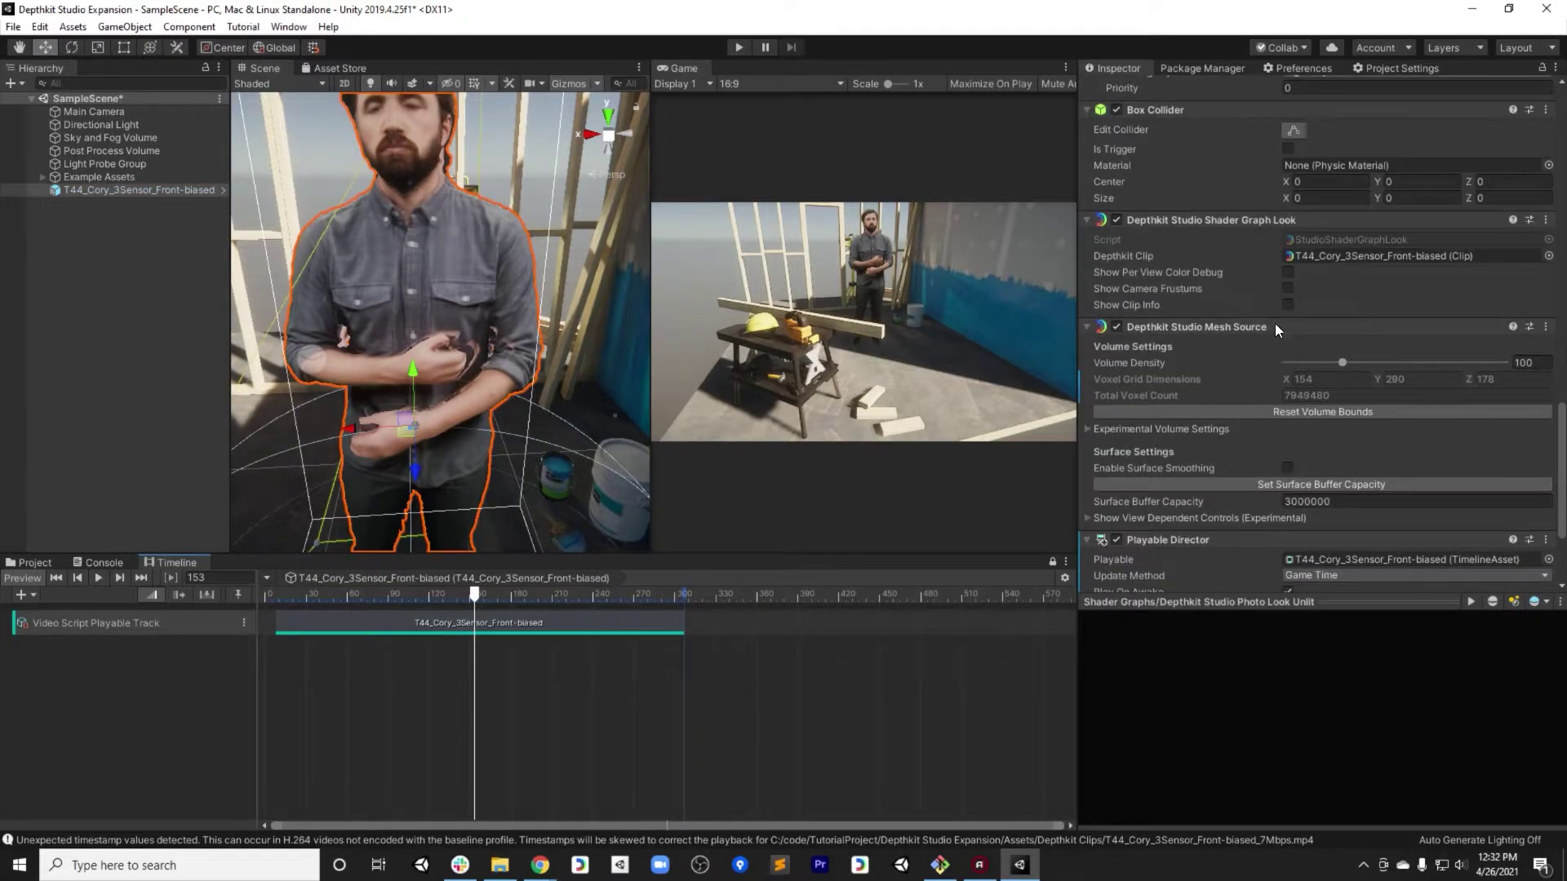
scroll(1231, 403, up, 3)
scroll(1220, 424, down, 6)
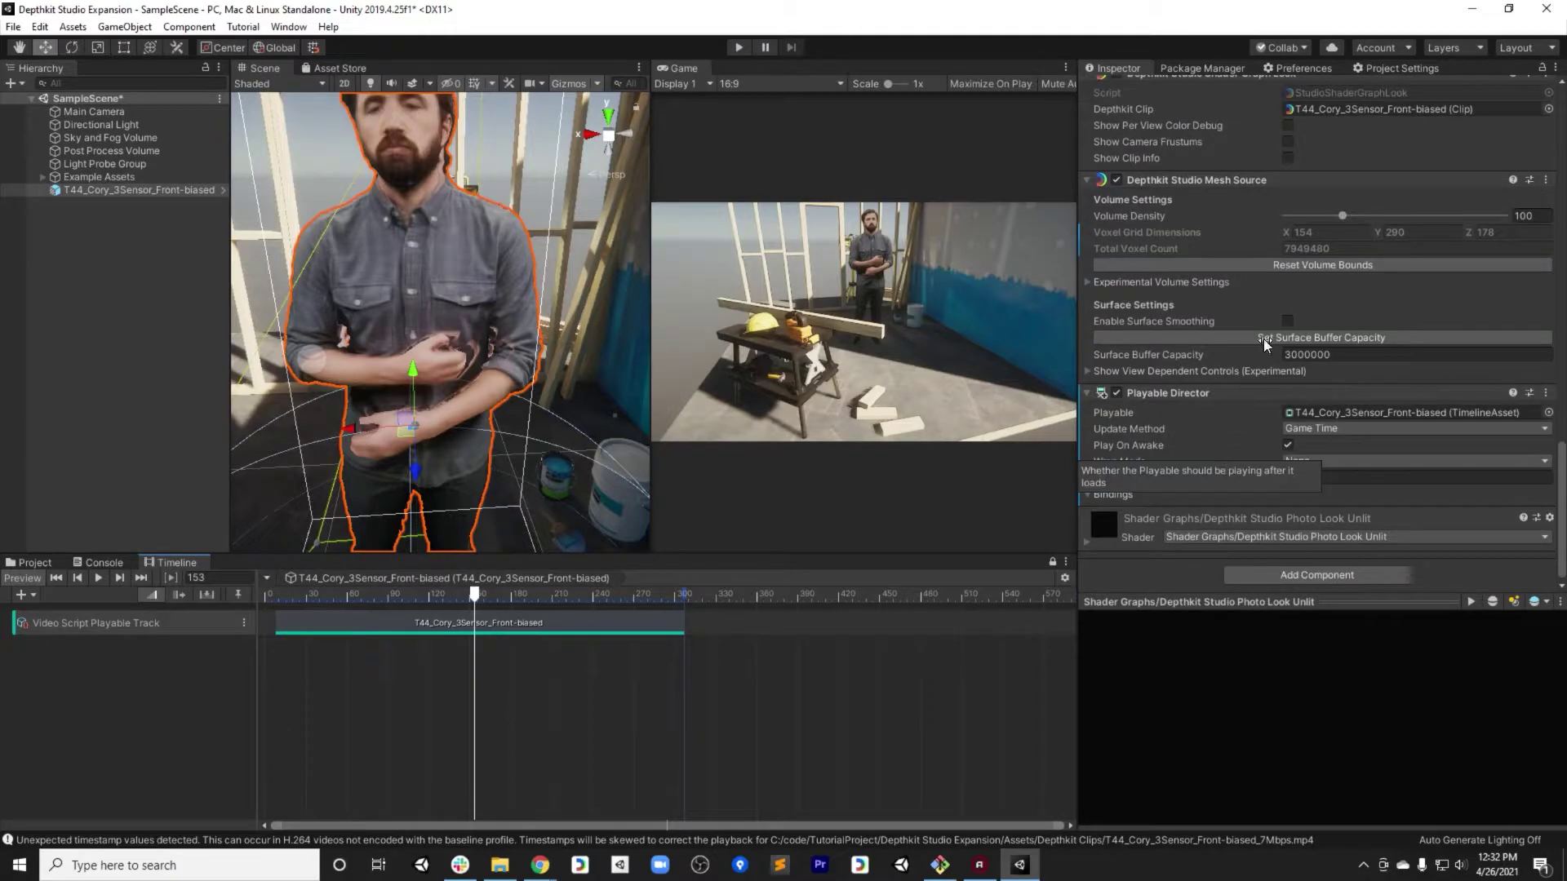
scroll(1230, 237, up, 3)
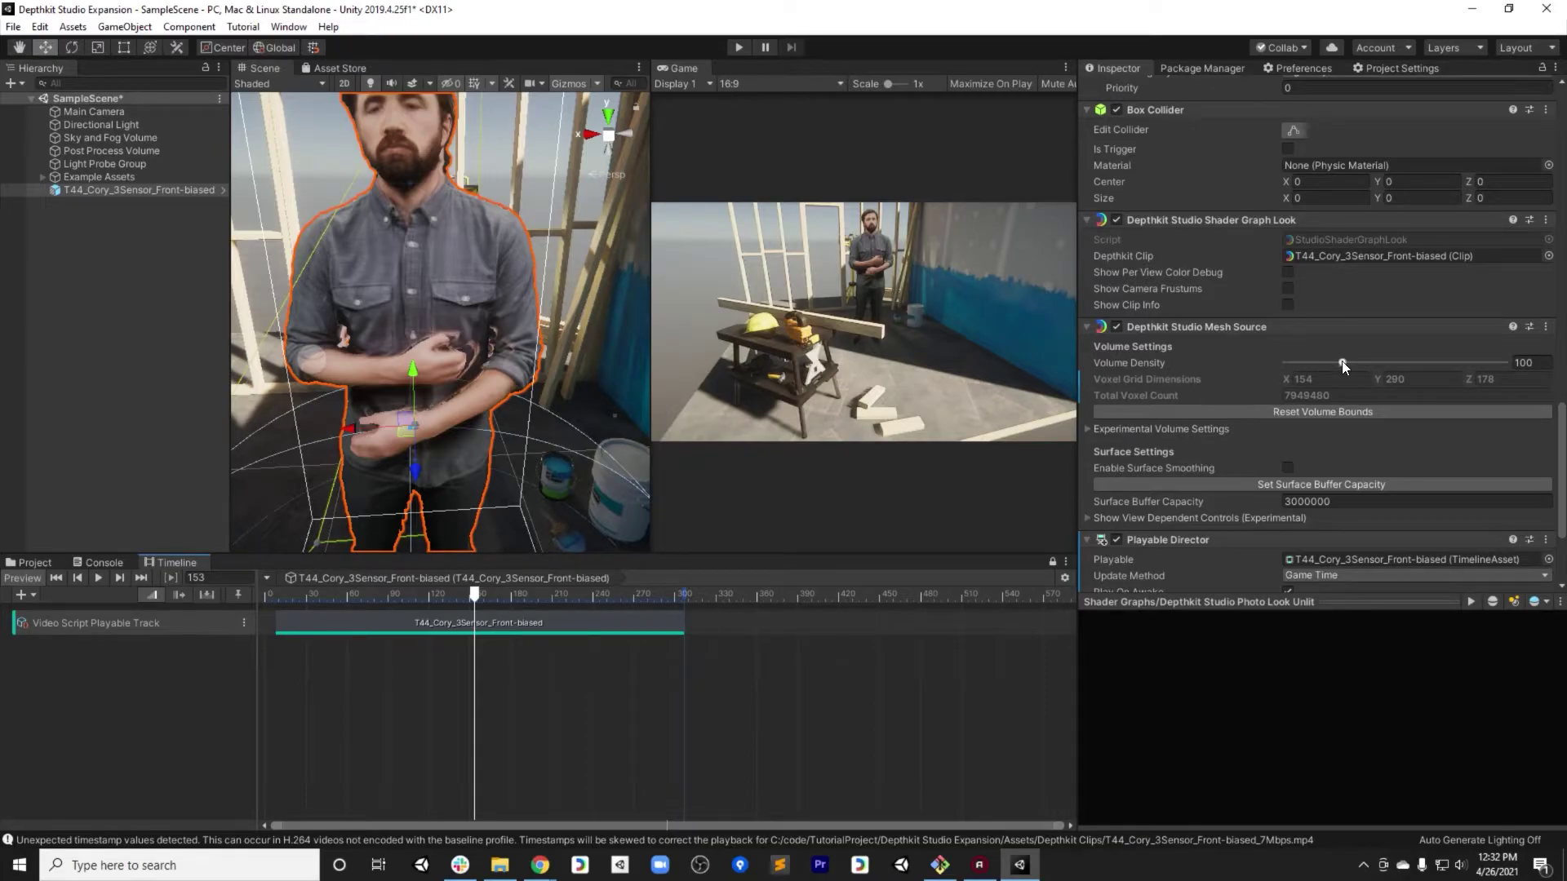
mouse_move(1119, 365)
click(261, 83)
- Render the Scene view as wireframe and move in closer on the figure
click(276, 126)
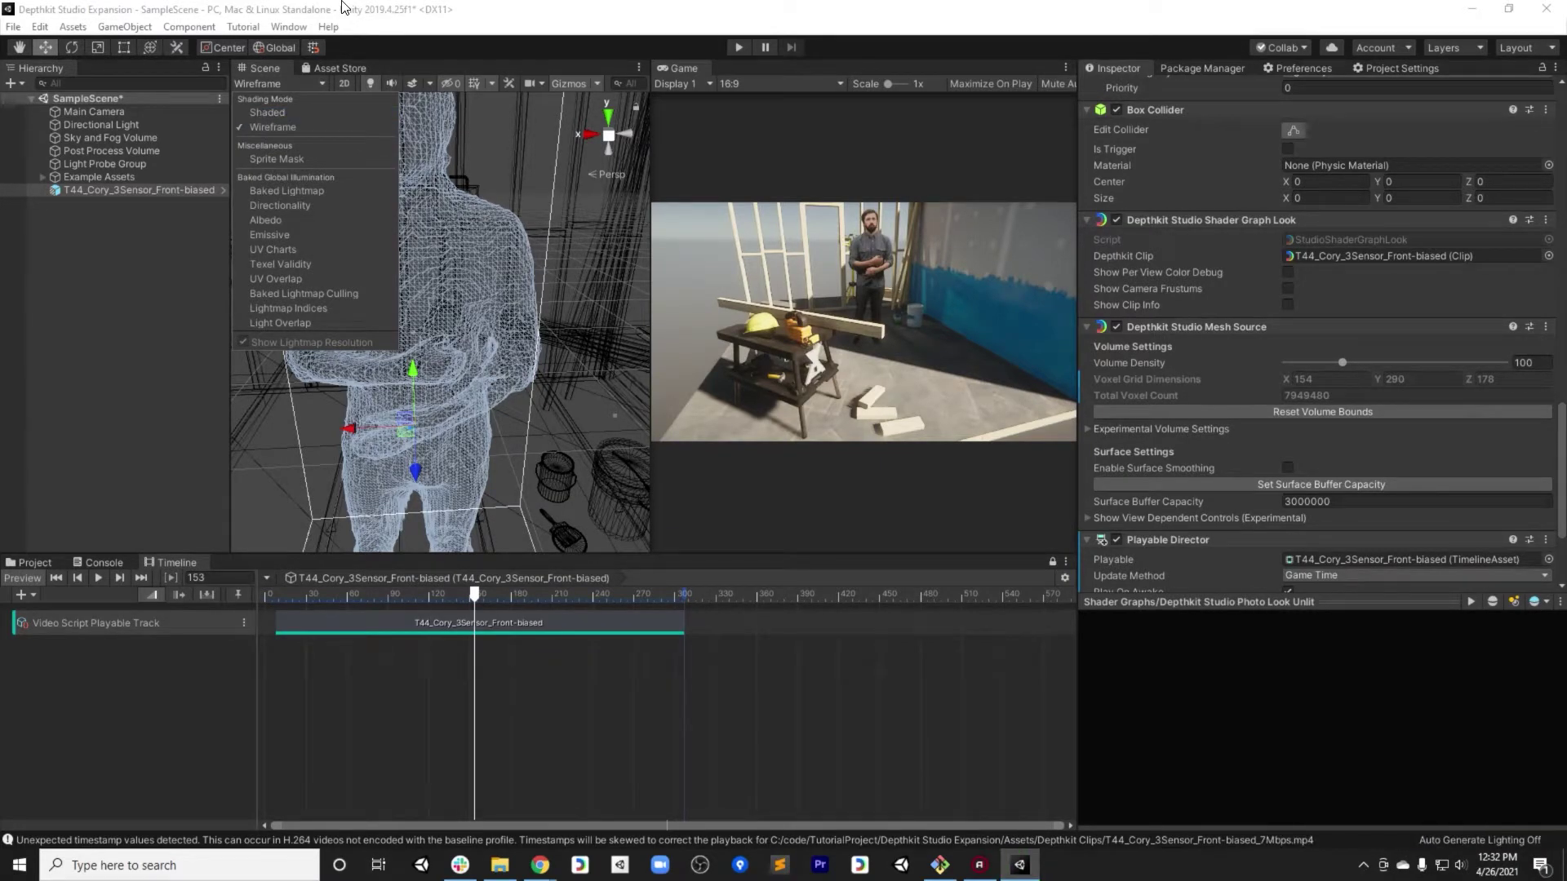
click(457, 327)
alt+drag(457, 326, 506, 327)
alt+right_drag(506, 326, 504, 363)
- Raise the clip's Volume Density to about 199 for a denser mesh
alt+drag(505, 363, 519, 427)
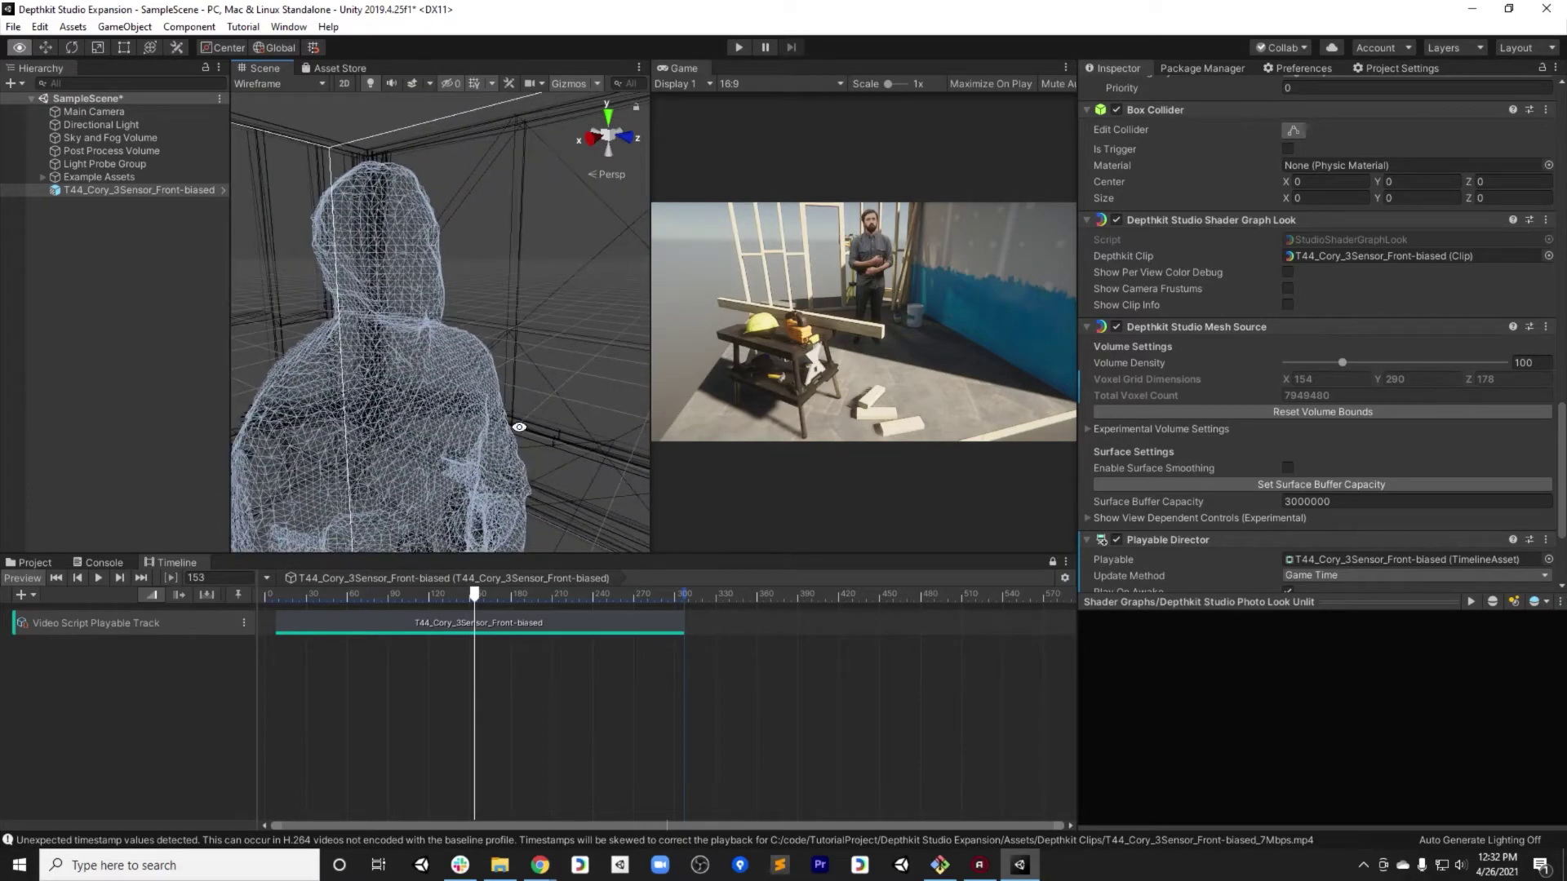
click(1343, 364)
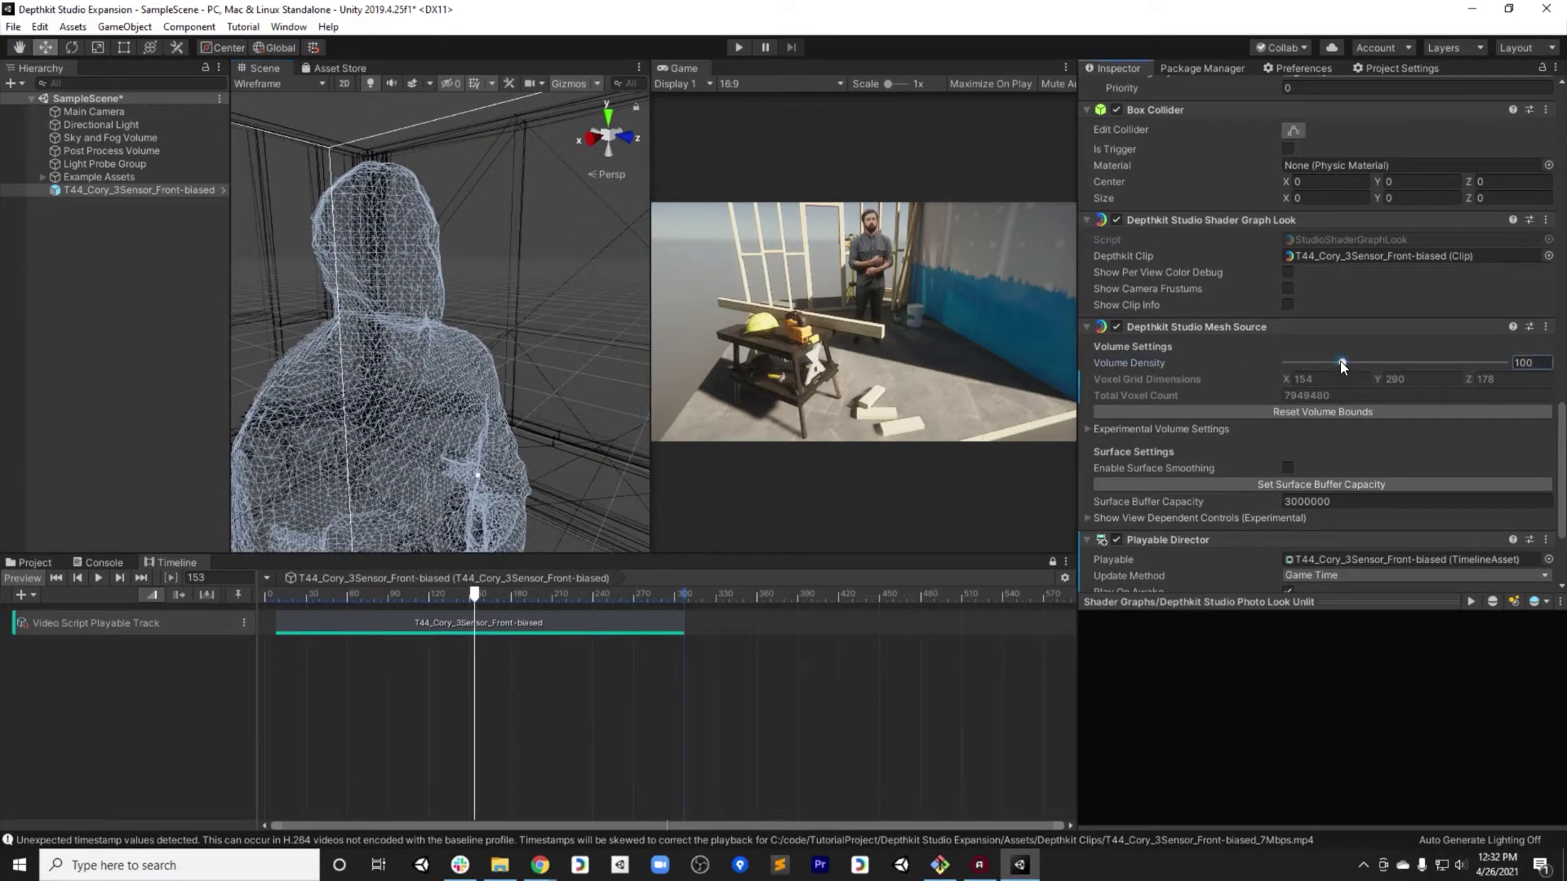
drag(1340, 361, 1420, 364)
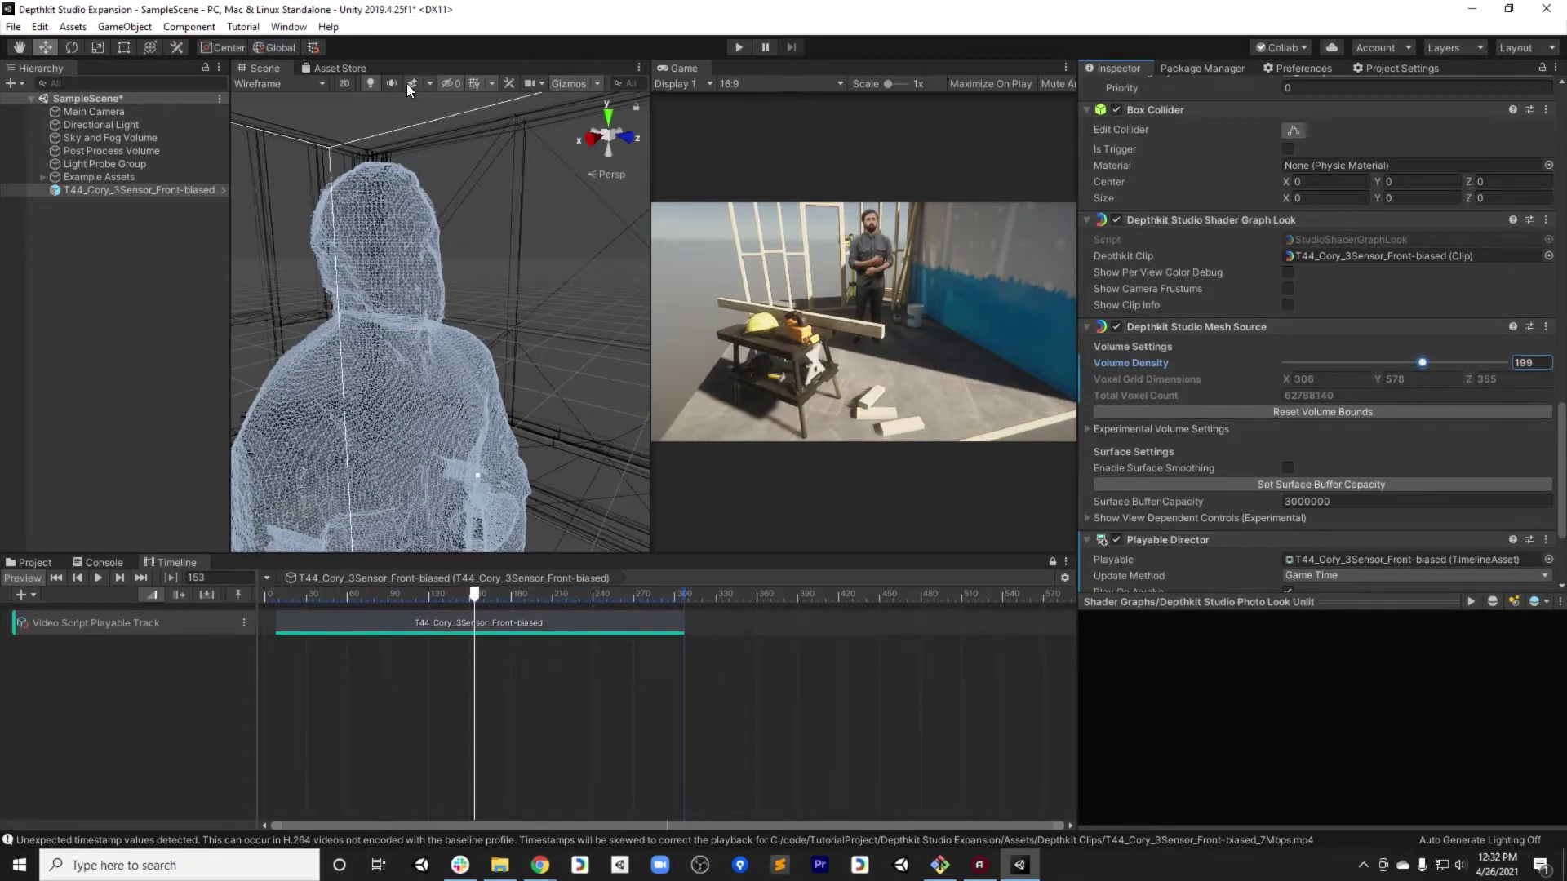
- Return the Scene view to Shaded and enter a Volume Density of 100
click(278, 84)
click(270, 112)
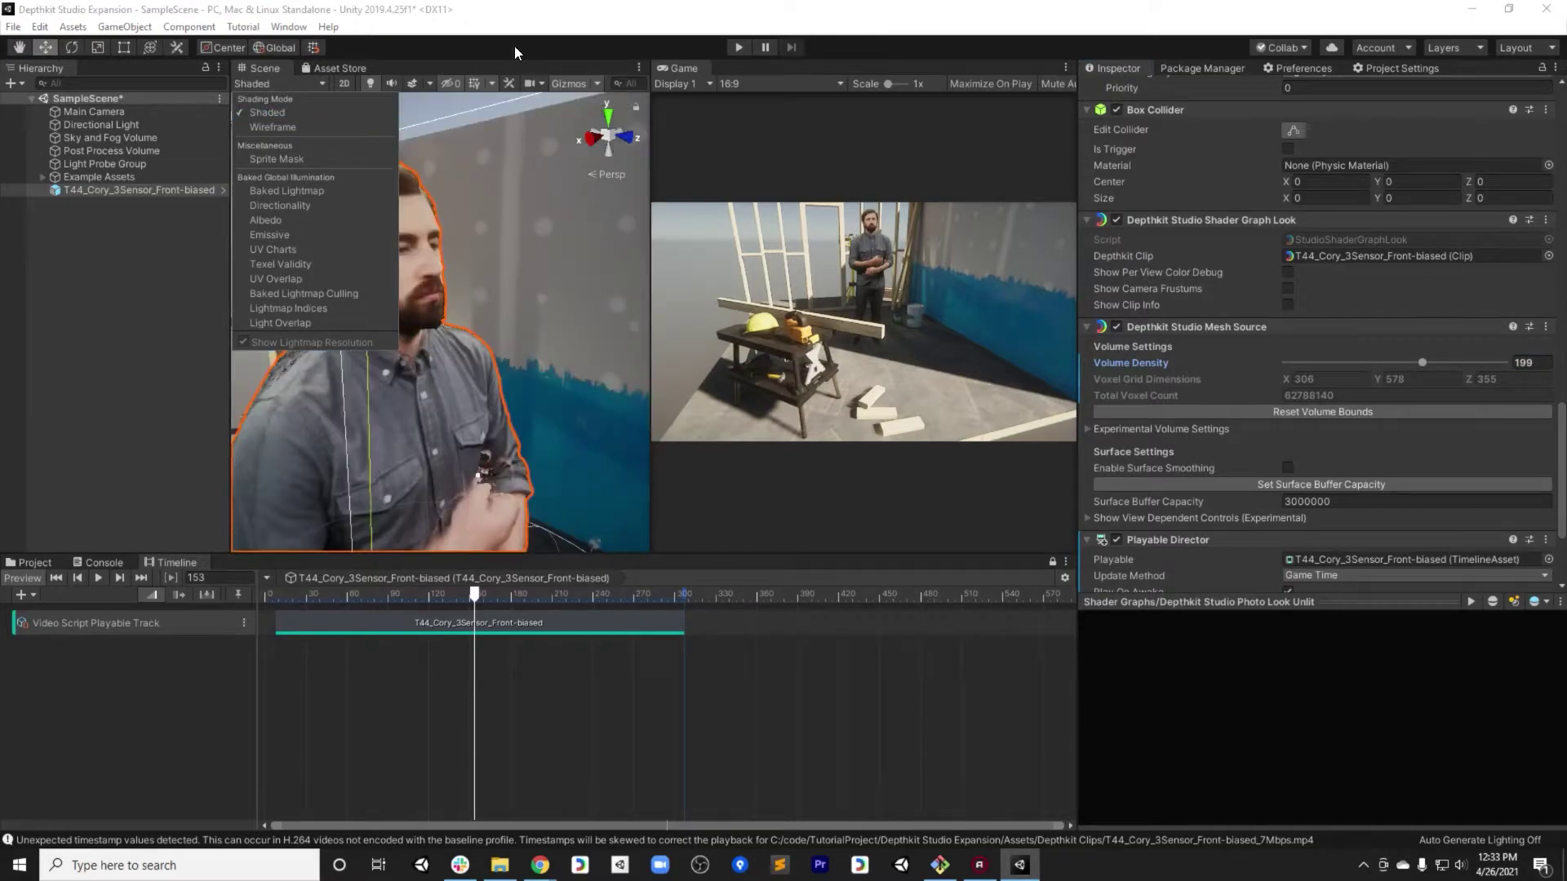
mouse_move(503, 372)
alt+mouse_down()
mouse_move(416, 340)
mouse_move(302, 339)
alt+mouse_up()
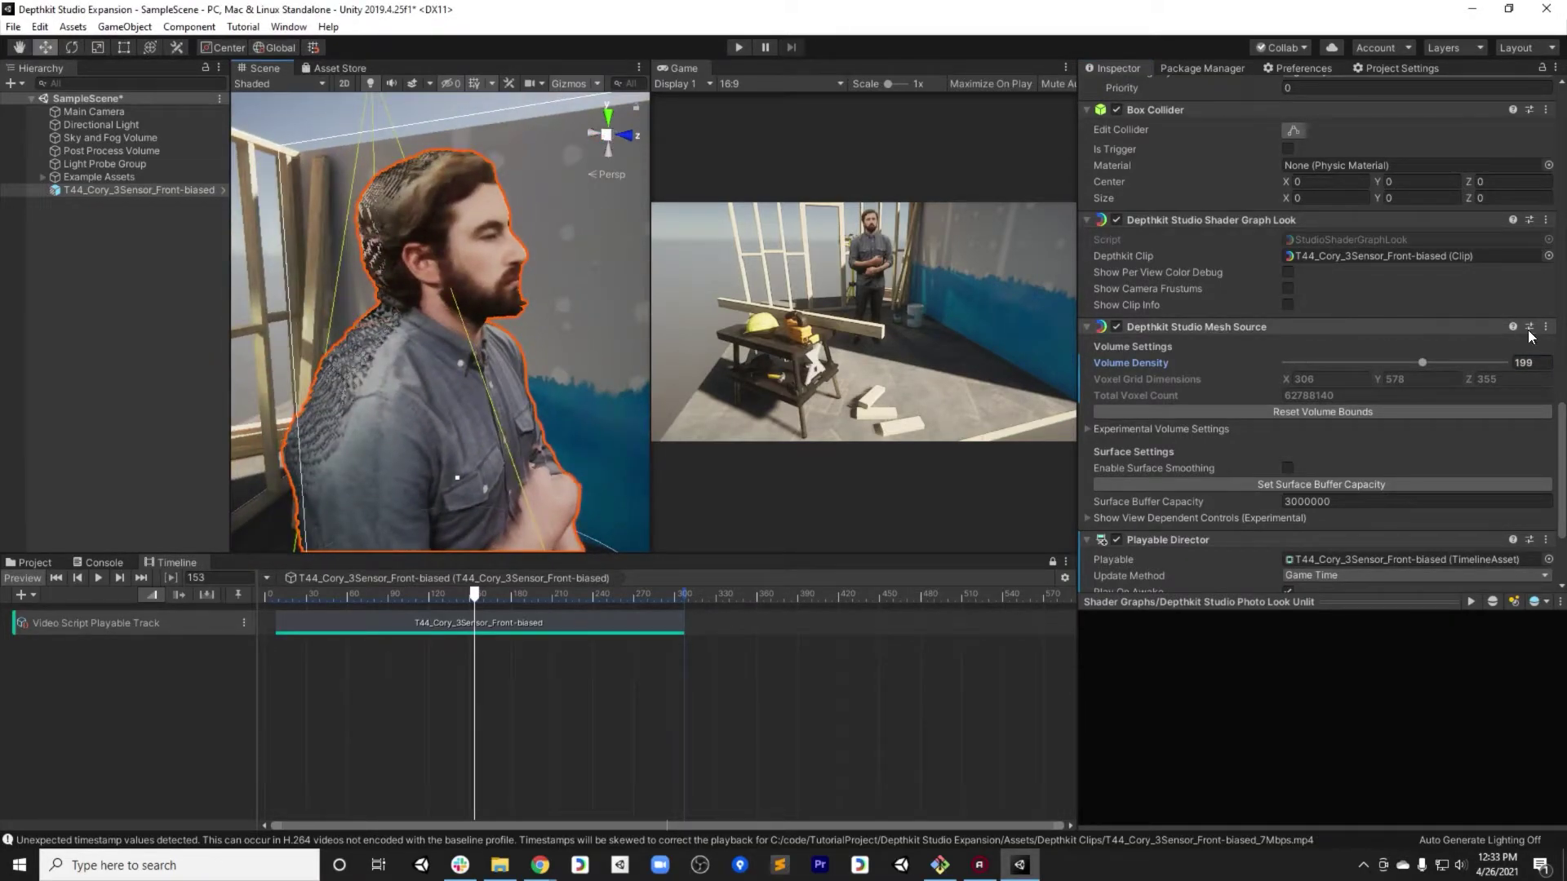
click(1524, 362)
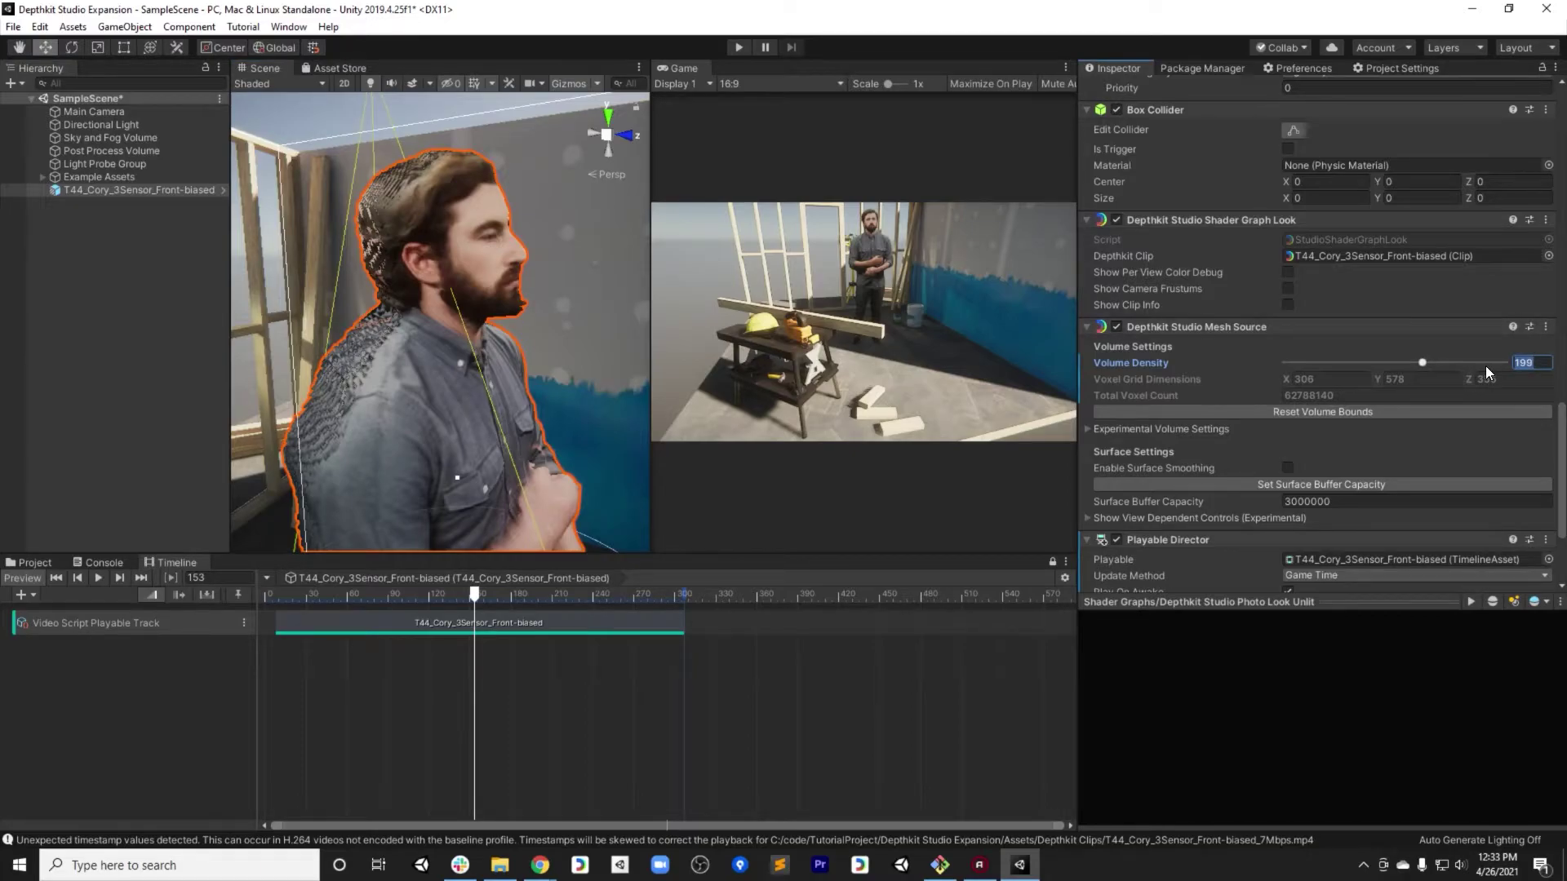
text(100)
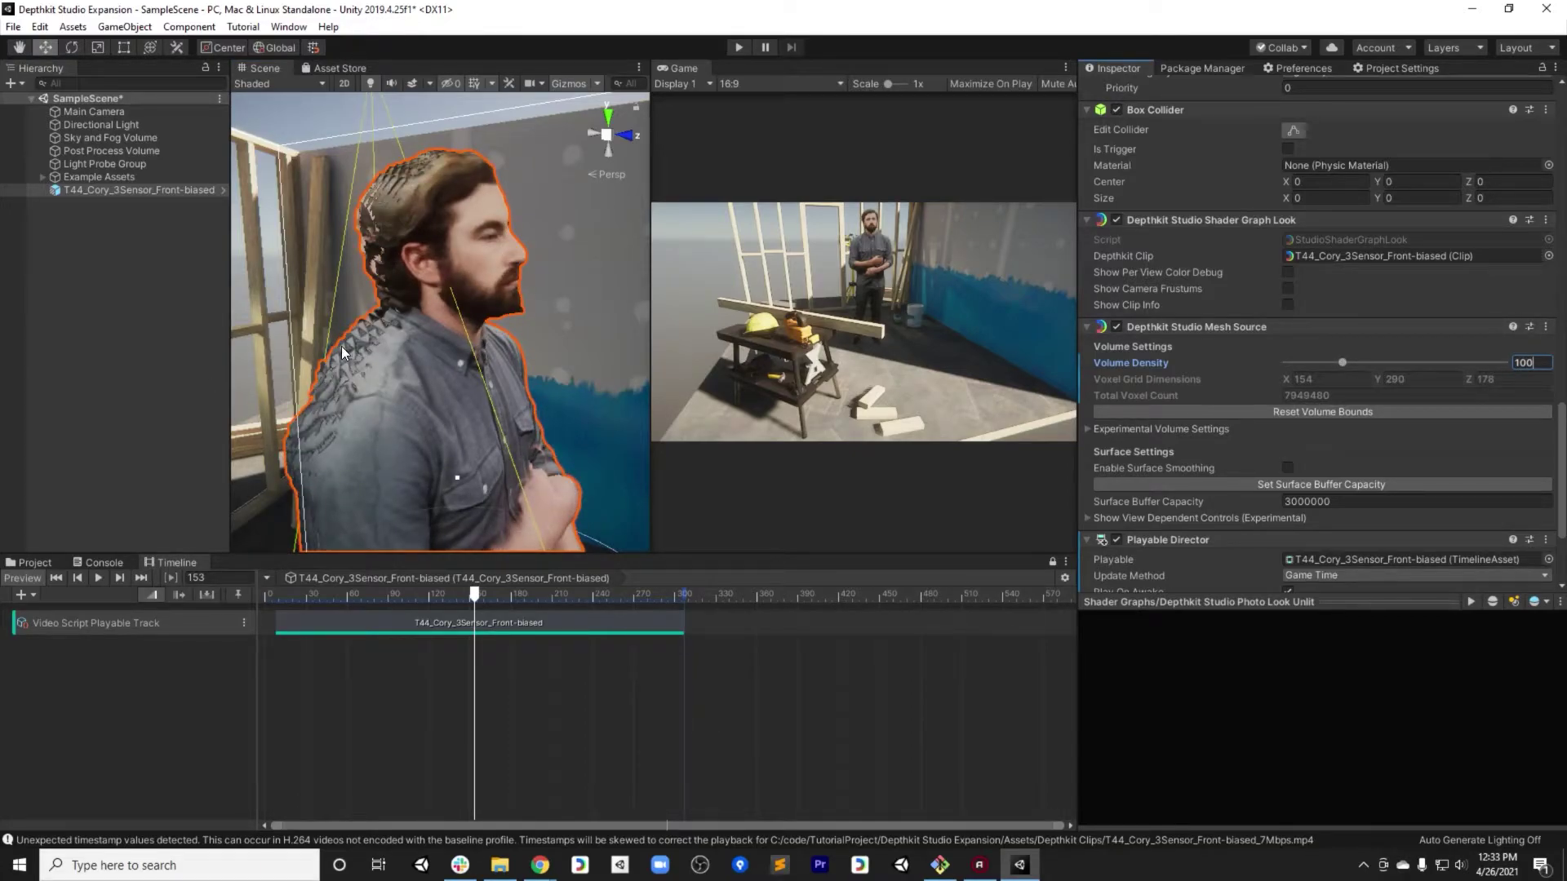
alt+drag(342, 352, 408, 376)
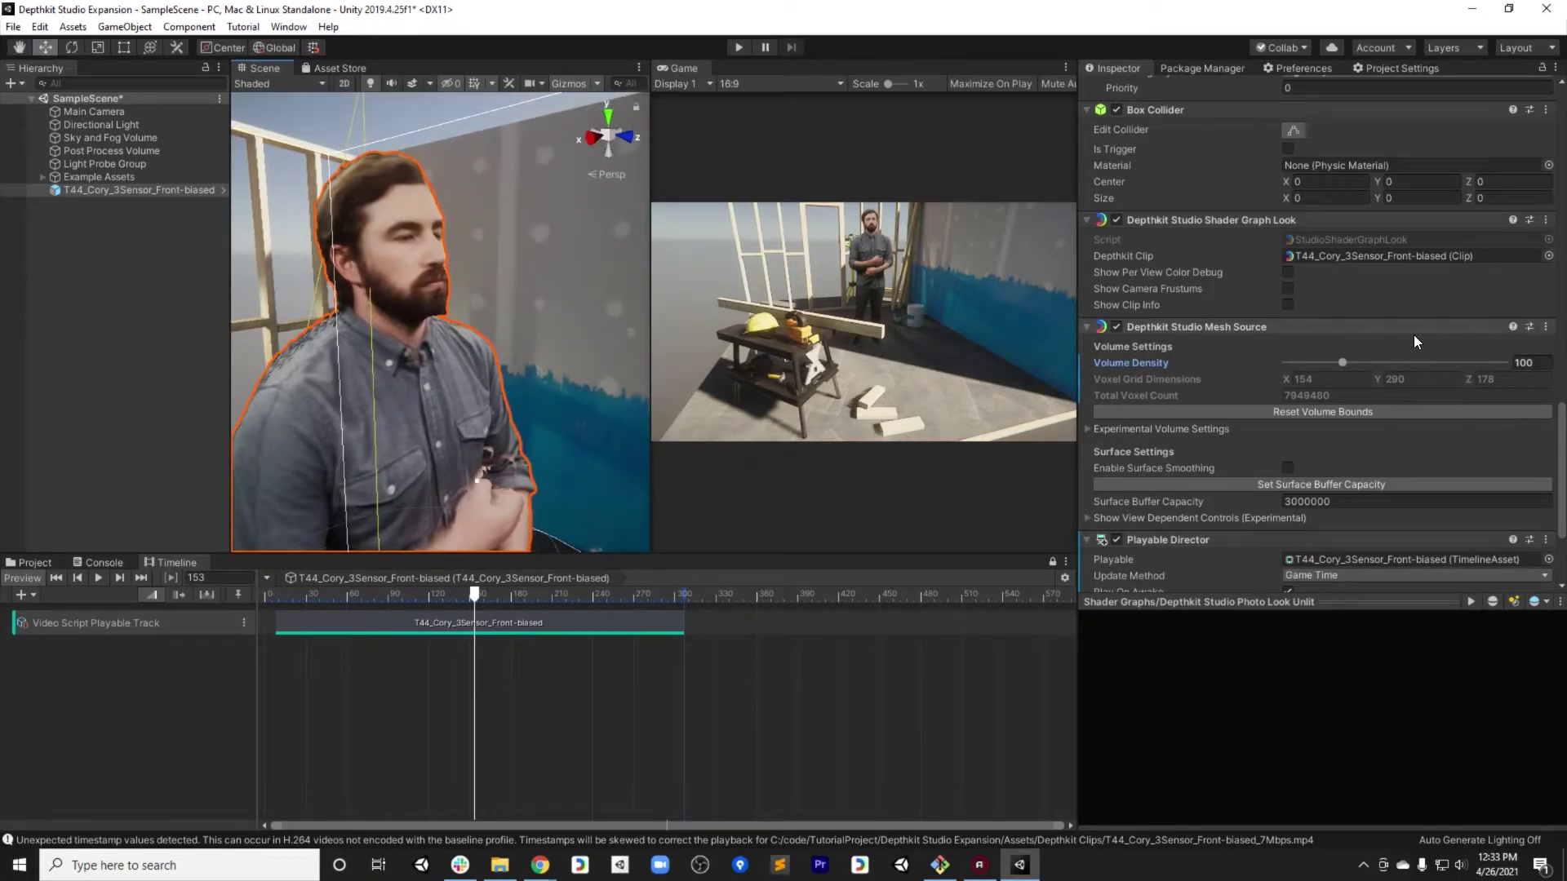
- Set Volume Density to 50 and view the figure in profile
click(1543, 362)
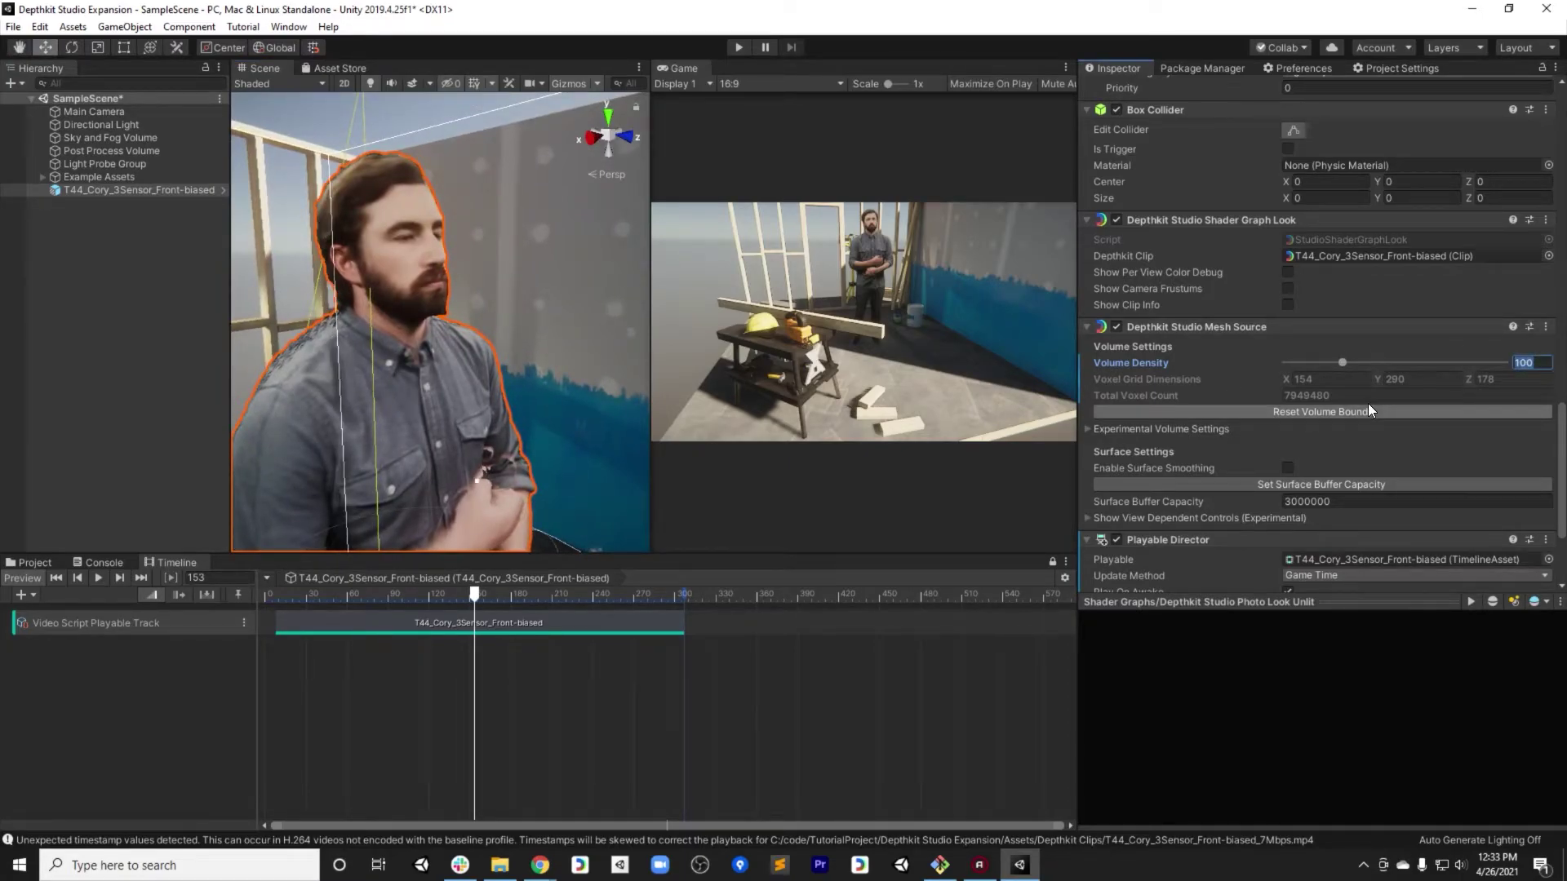
text(50)
key(Return)
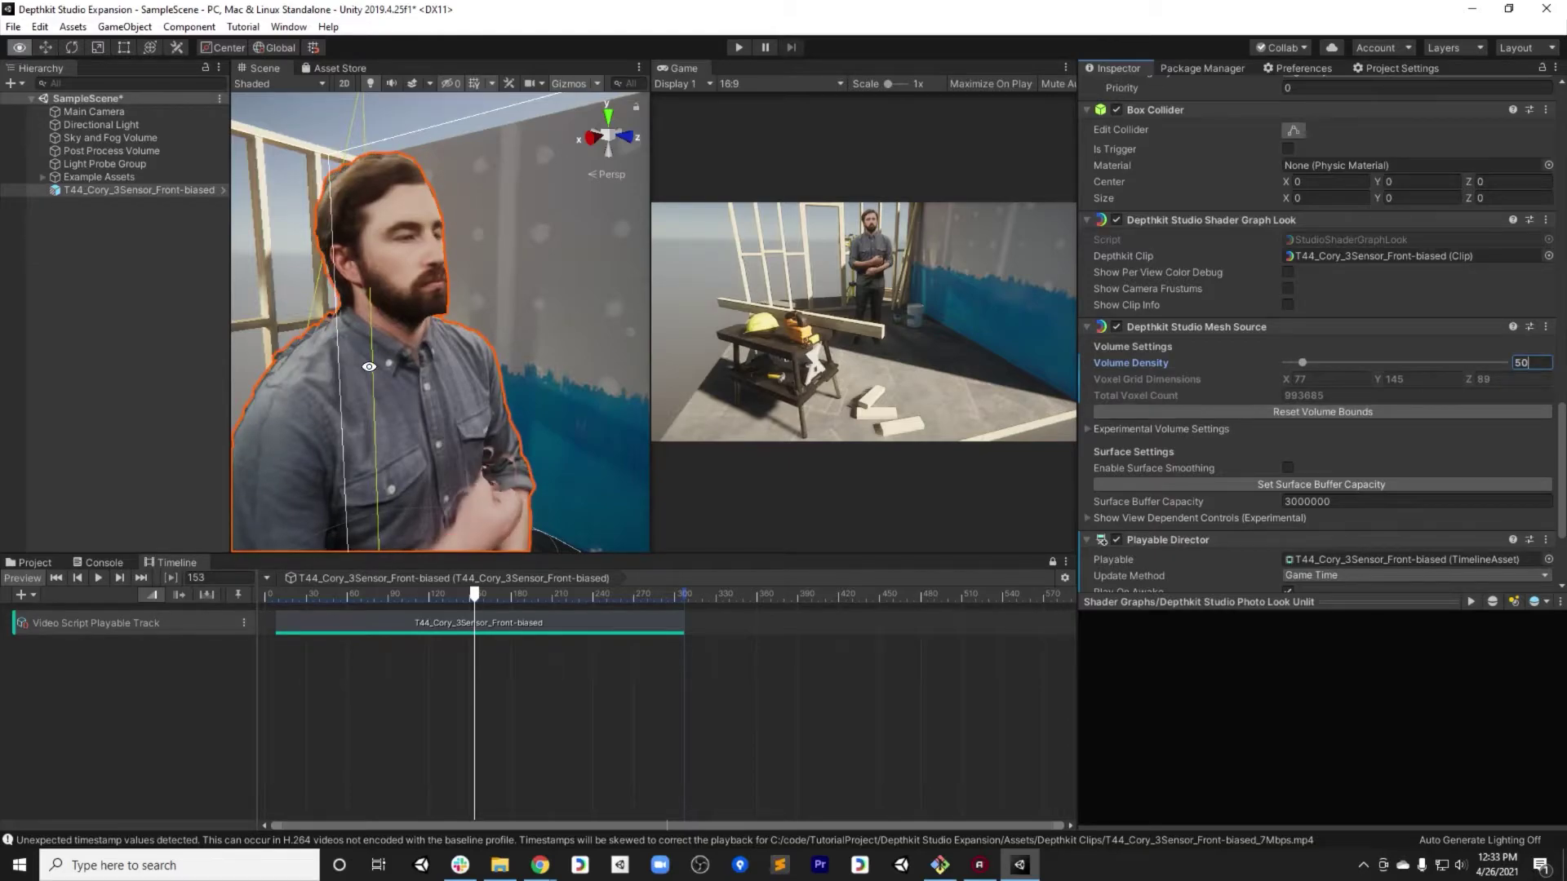
alt+drag(370, 366, 406, 292)
alt+drag(576, 281, 581, 241)
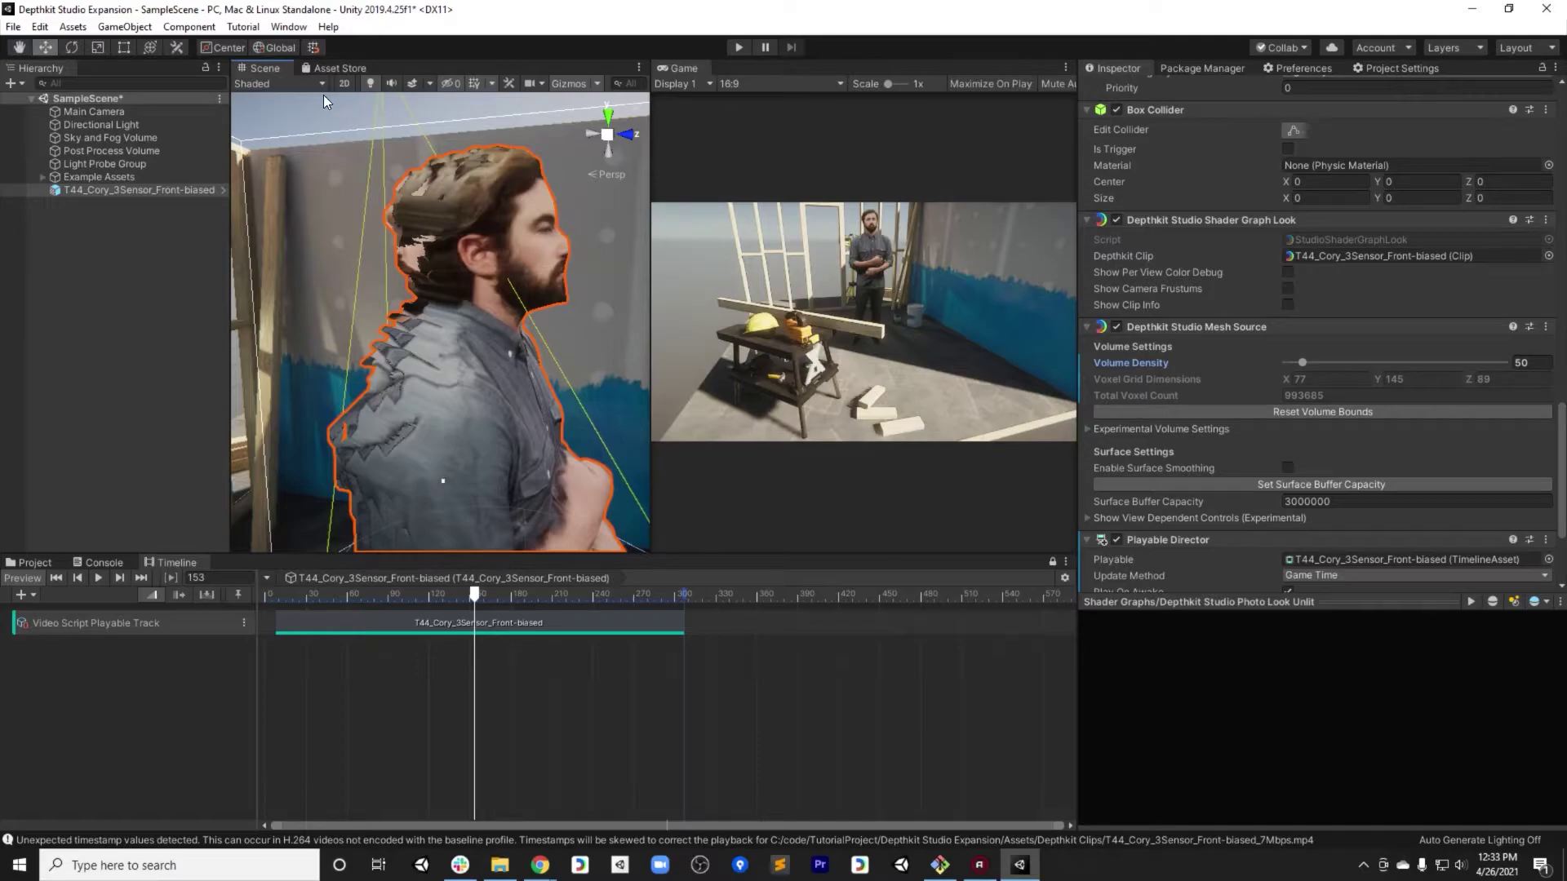
- Toggle wireframe and back to Shaded, then try a Volume Density of 200
click(268, 82)
click(270, 125)
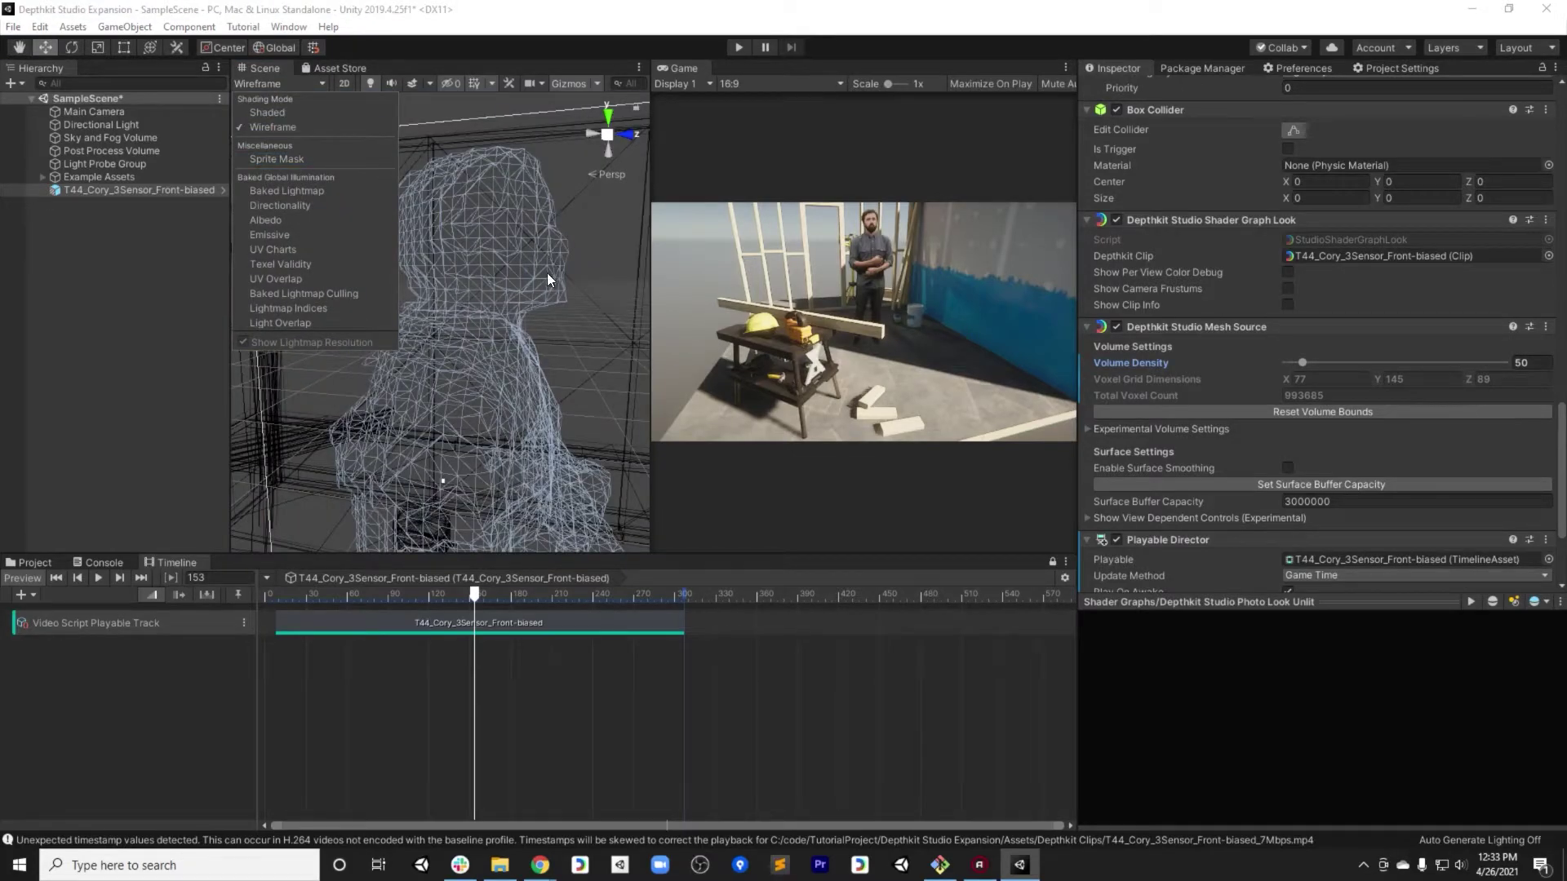
click(279, 112)
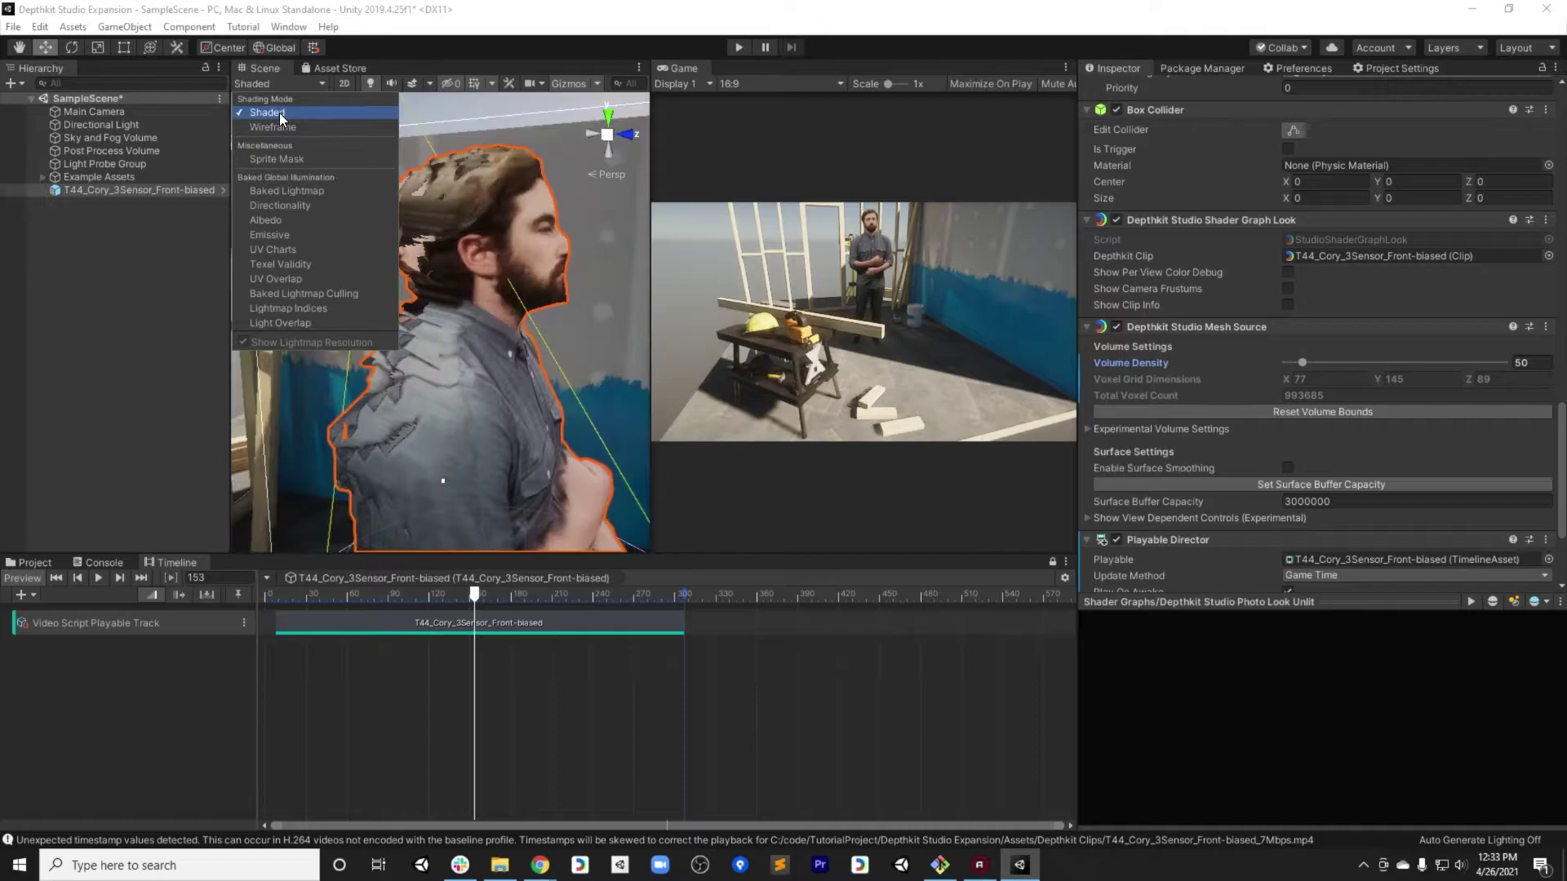
click(1533, 362)
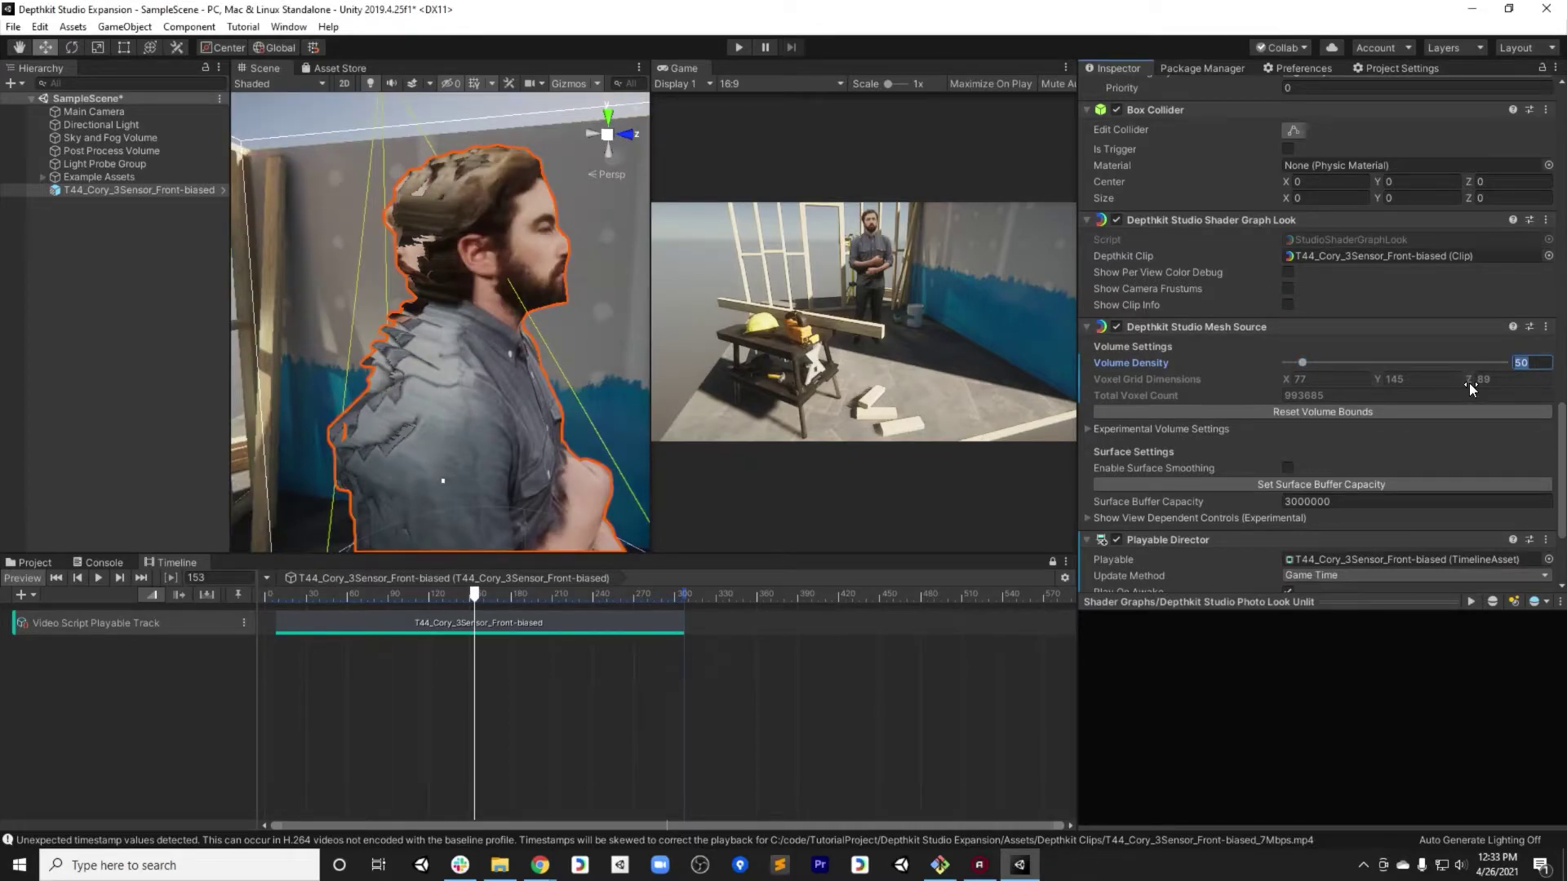
text(200)
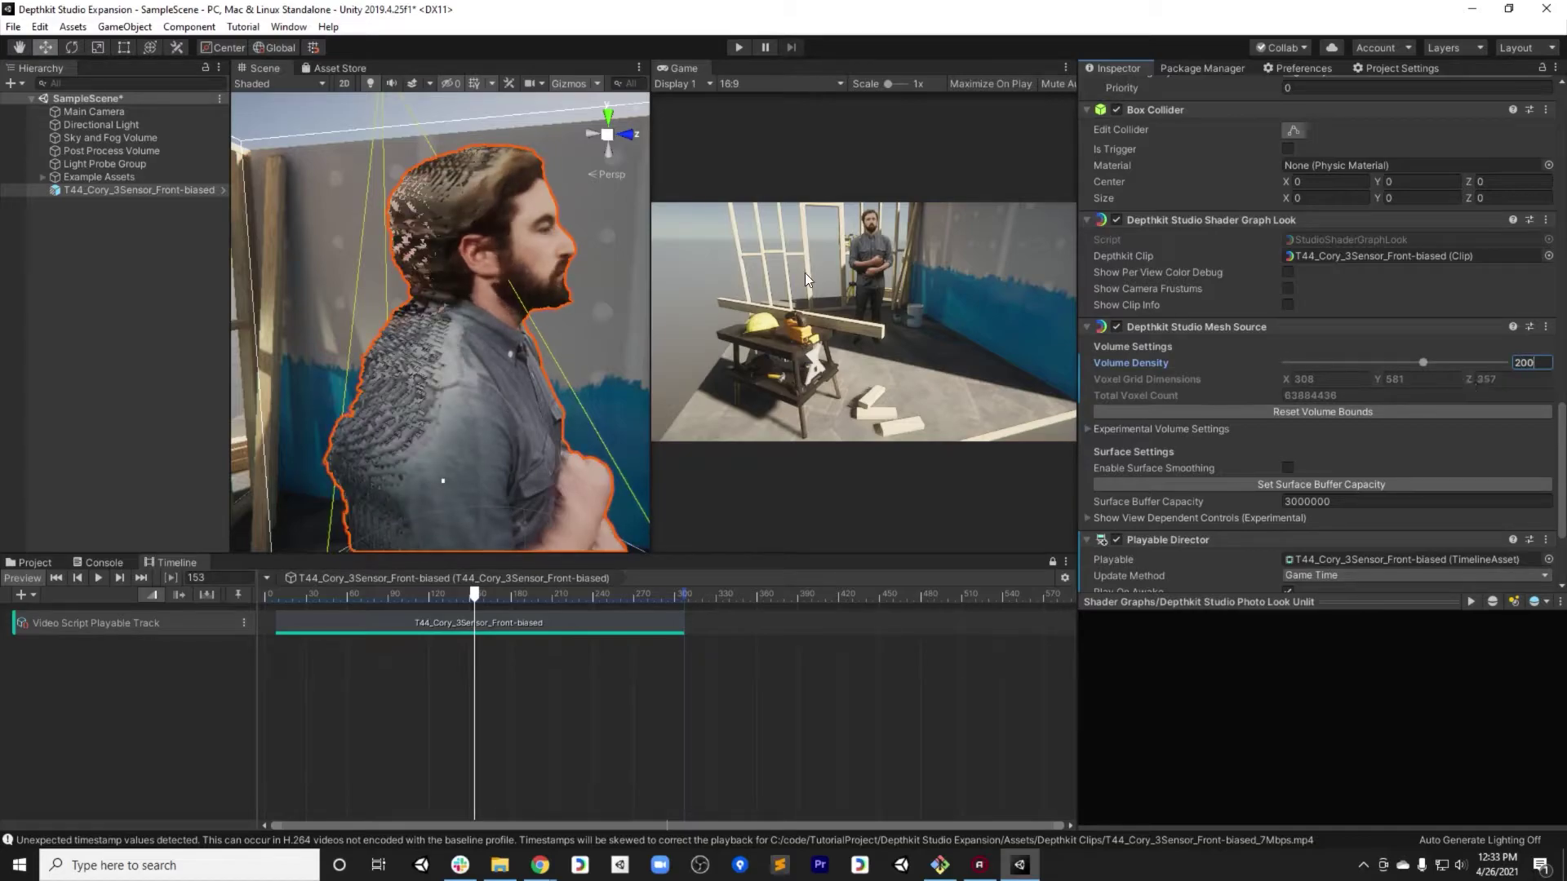
alt+drag(588, 326, 489, 335)
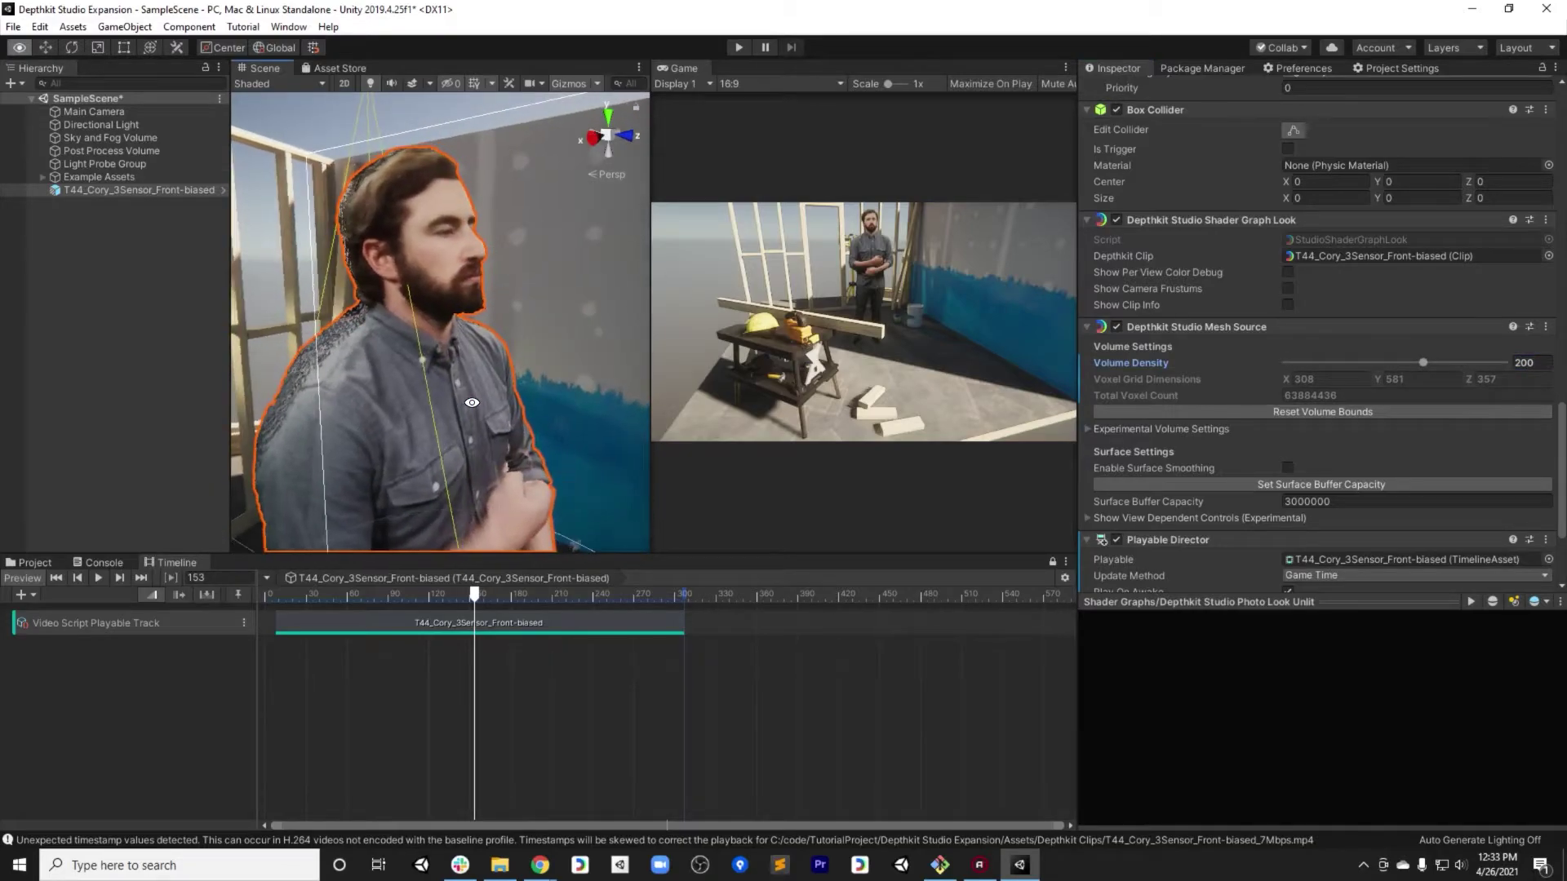
- Set Volume Density back to 100 and check the mesh
click(1523, 362)
text(100)
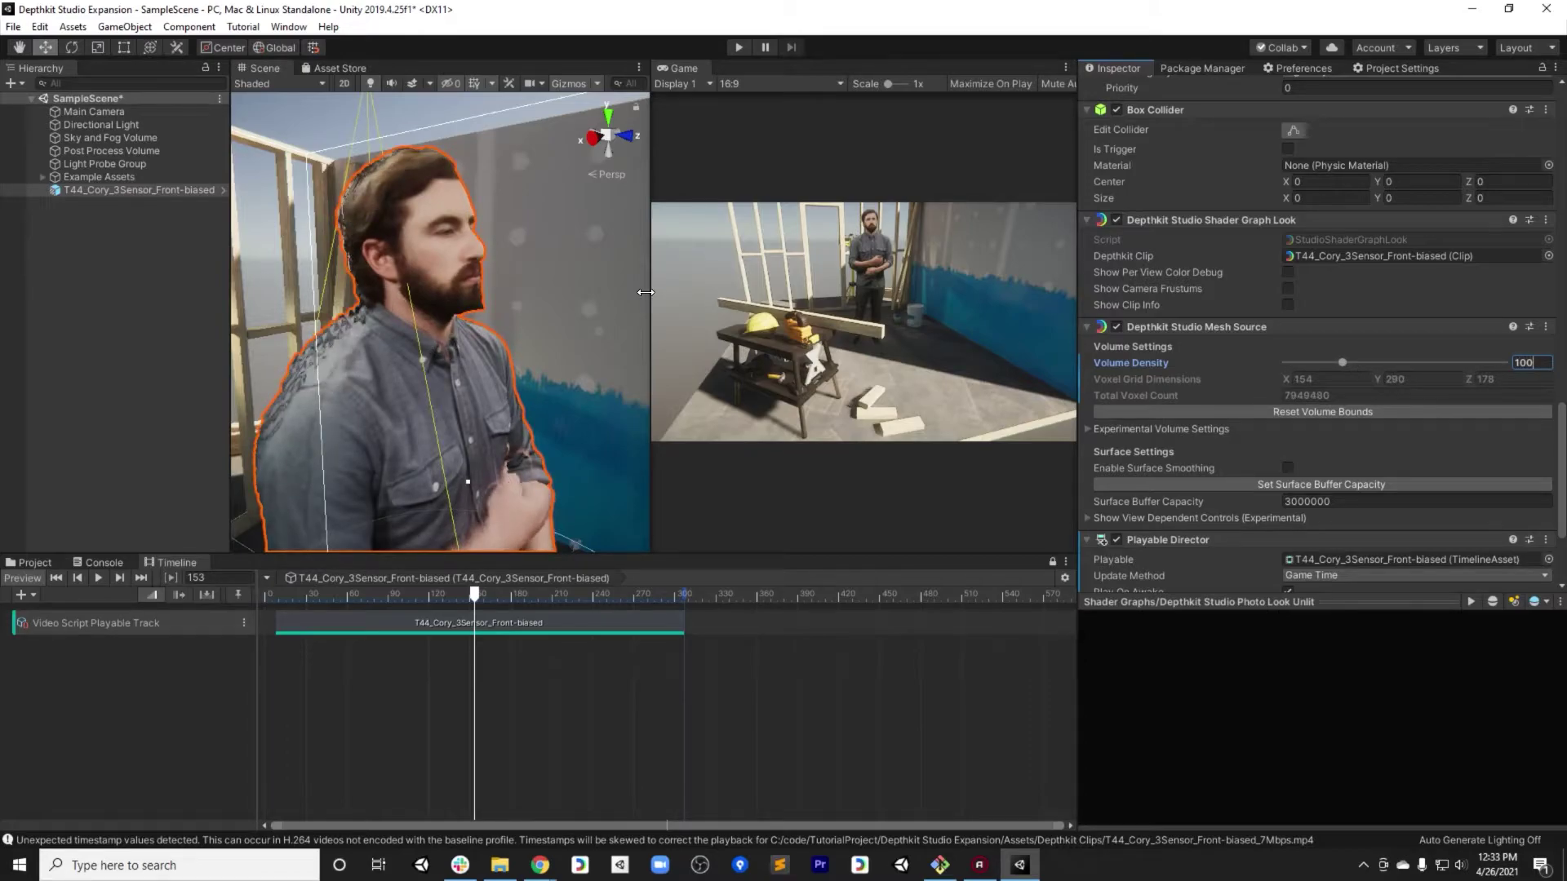
alt+drag(470, 318, 470, 285)
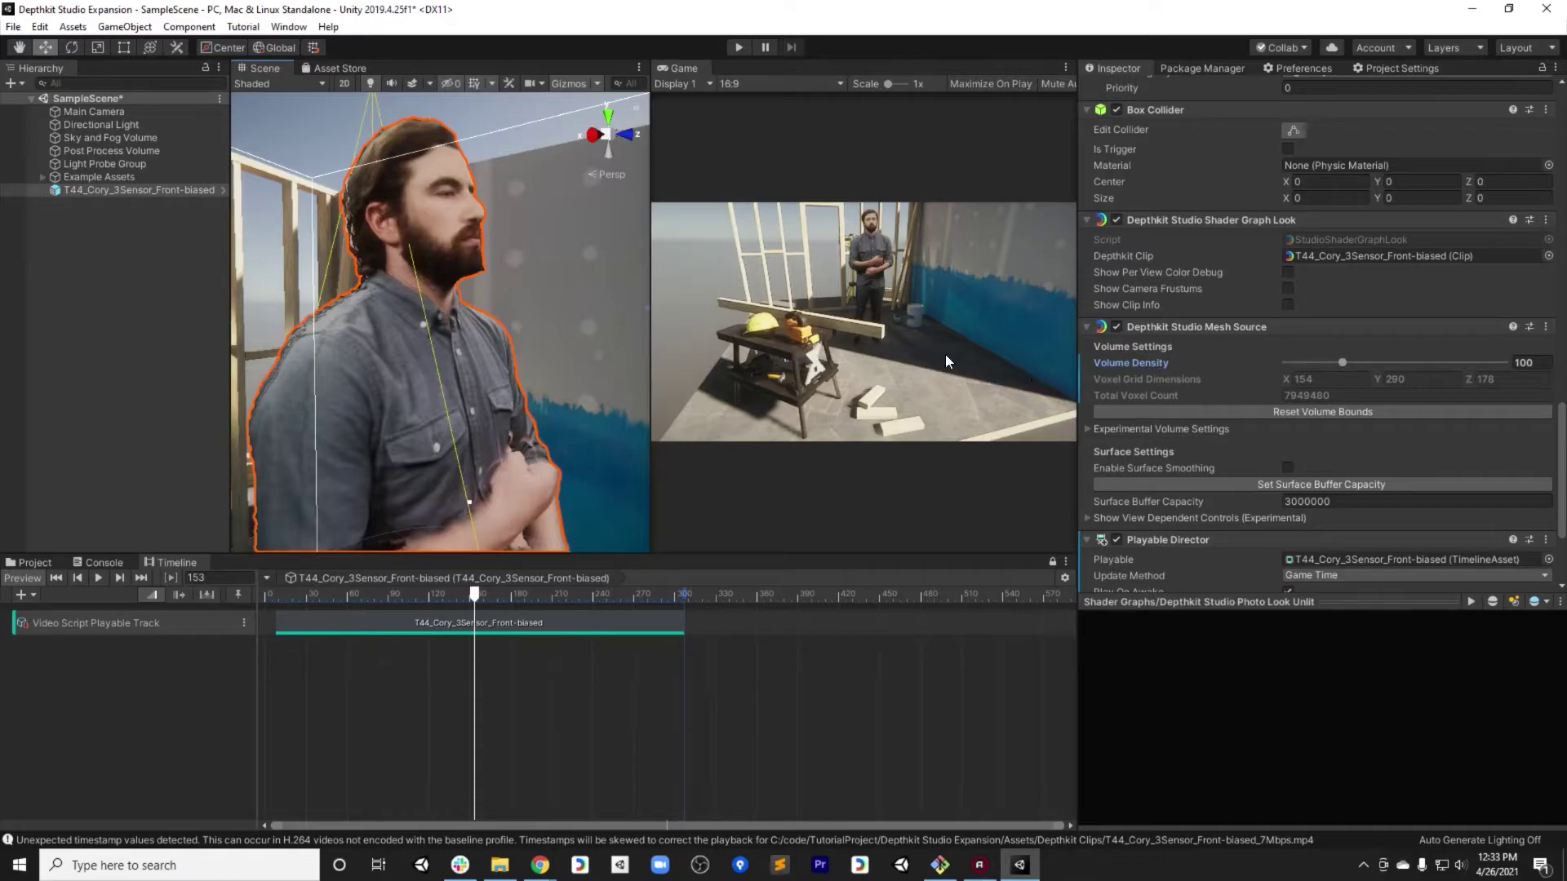
click(1087, 429)
scroll(1253, 473, down, 3)
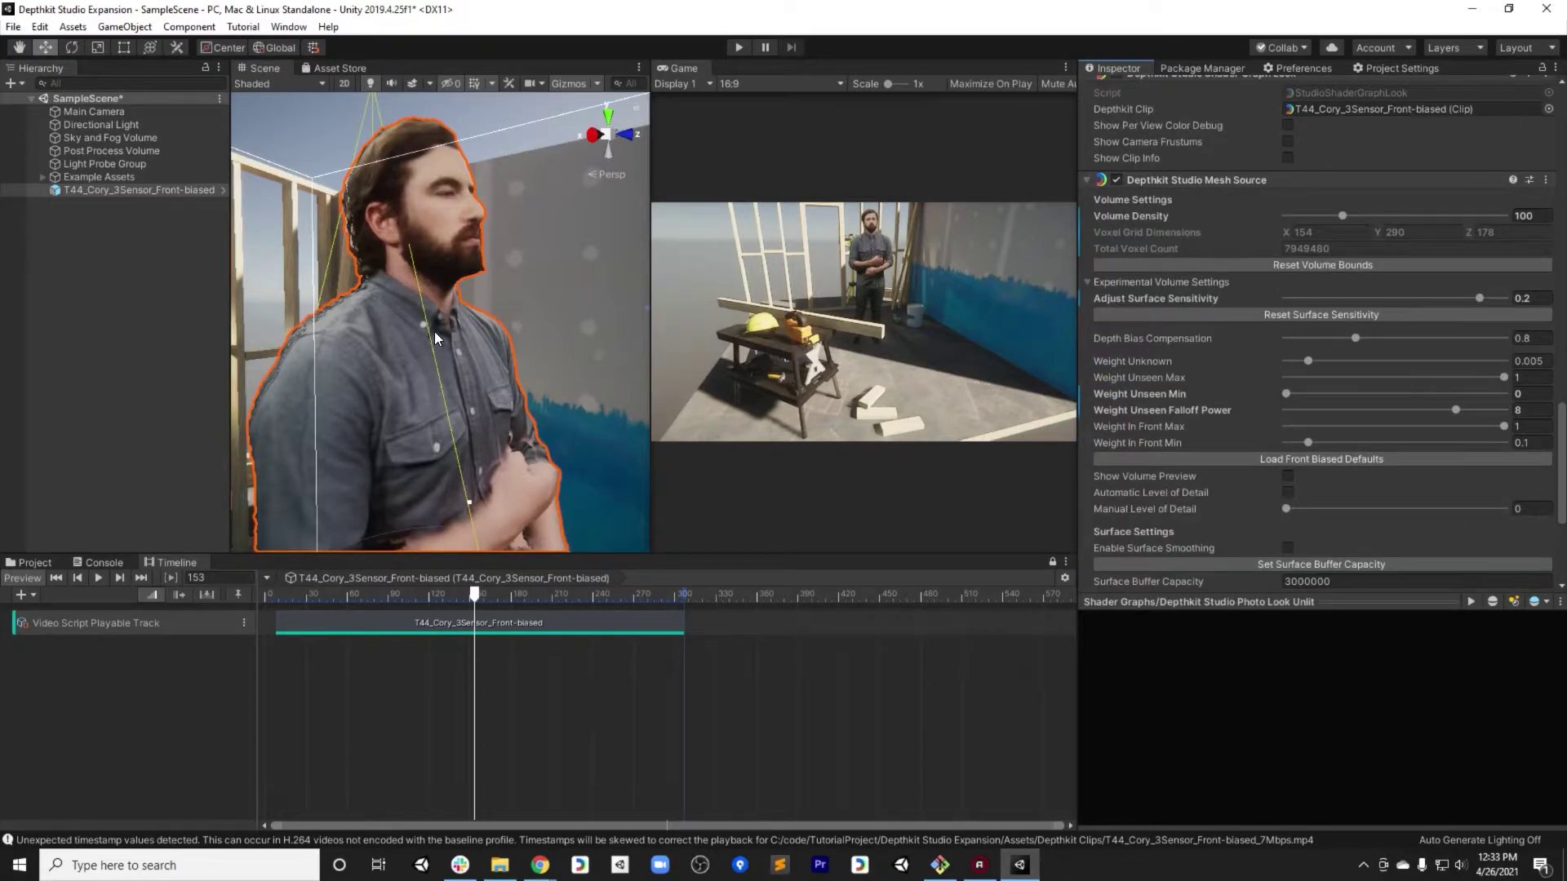
alt+drag(442, 343, 433, 404)
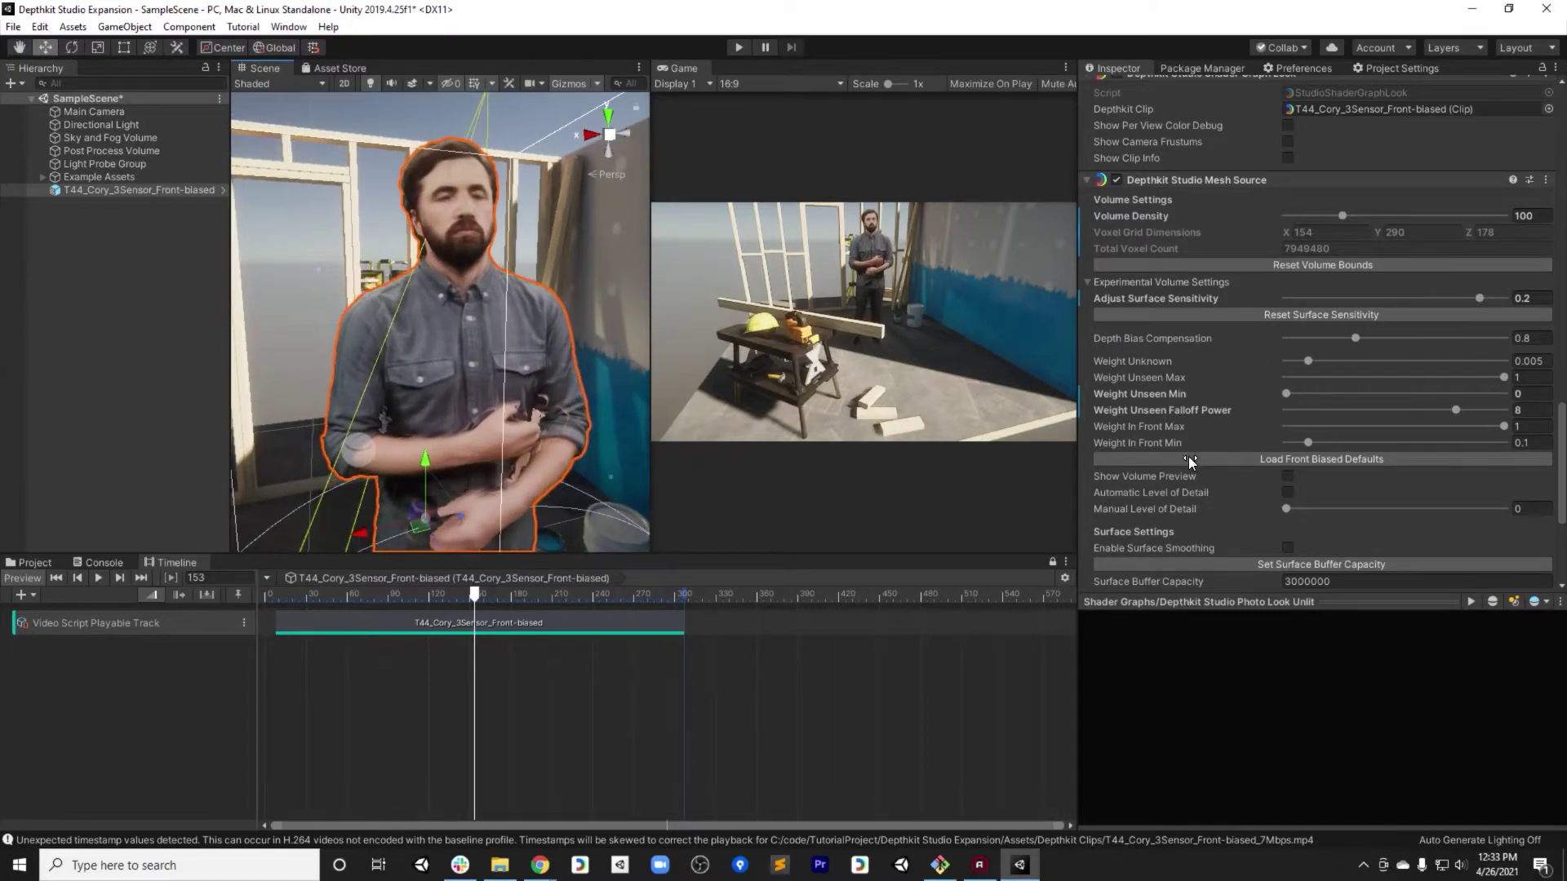
alt+drag(474, 384, 442, 389)
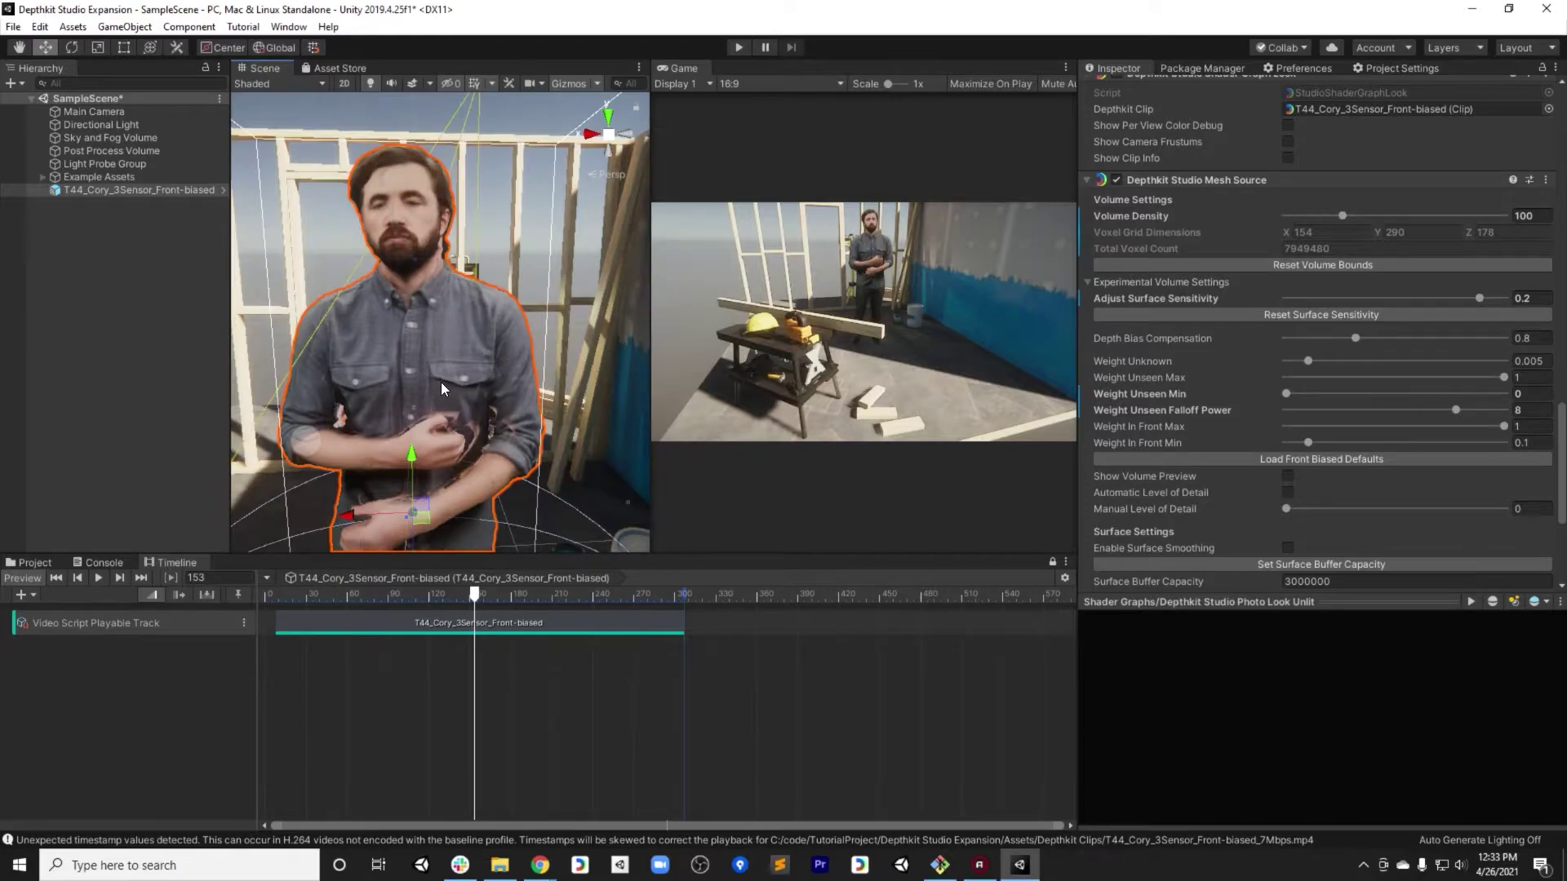
alt+right_drag(447, 403, 447, 360)
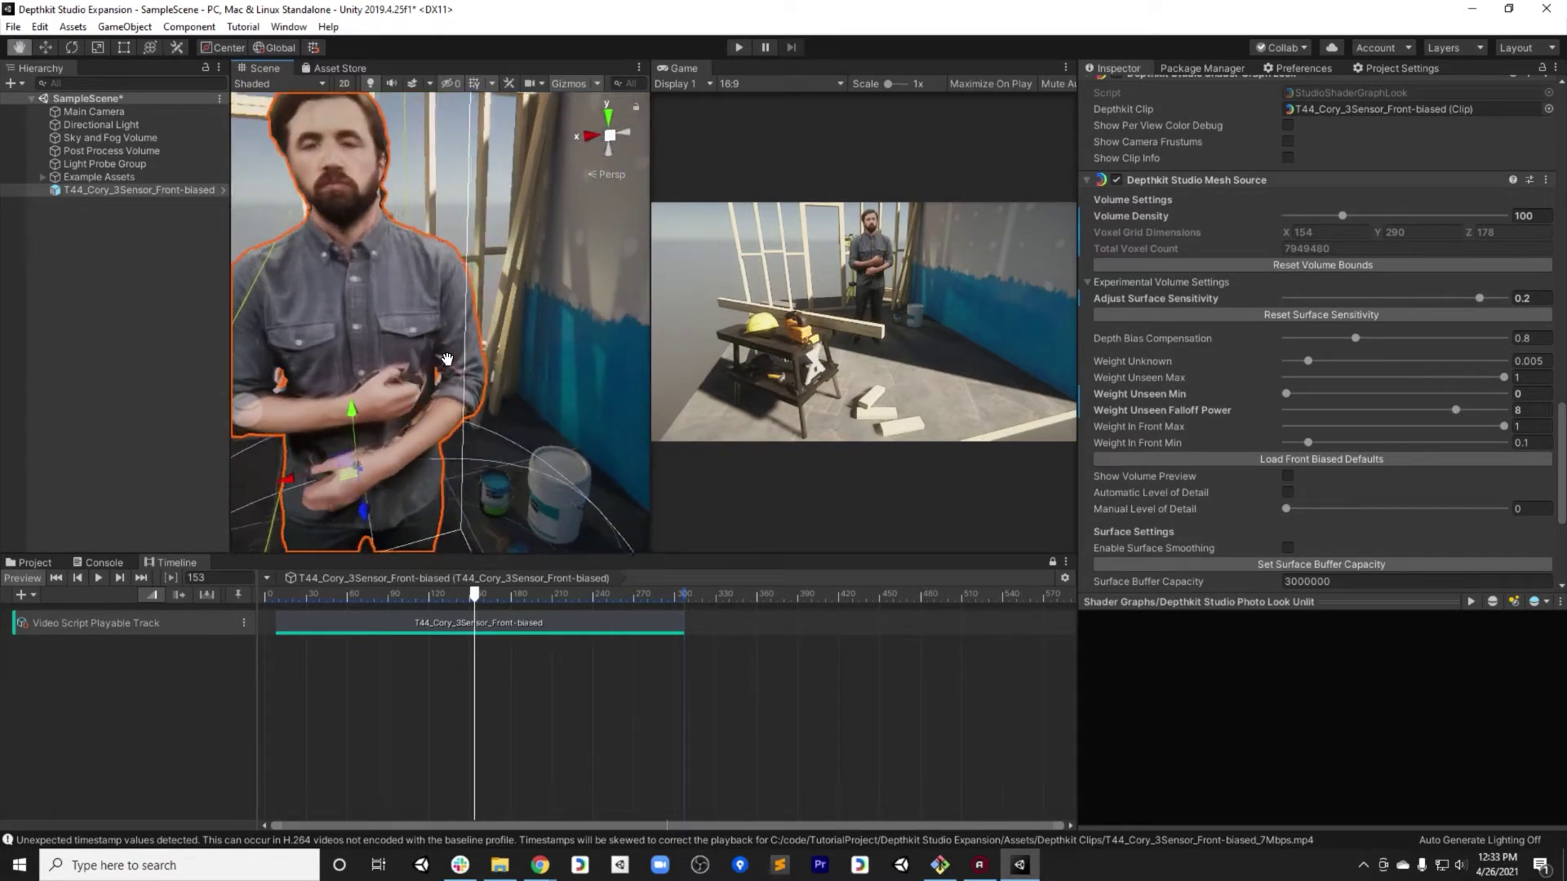
alt+drag(447, 359, 403, 362)
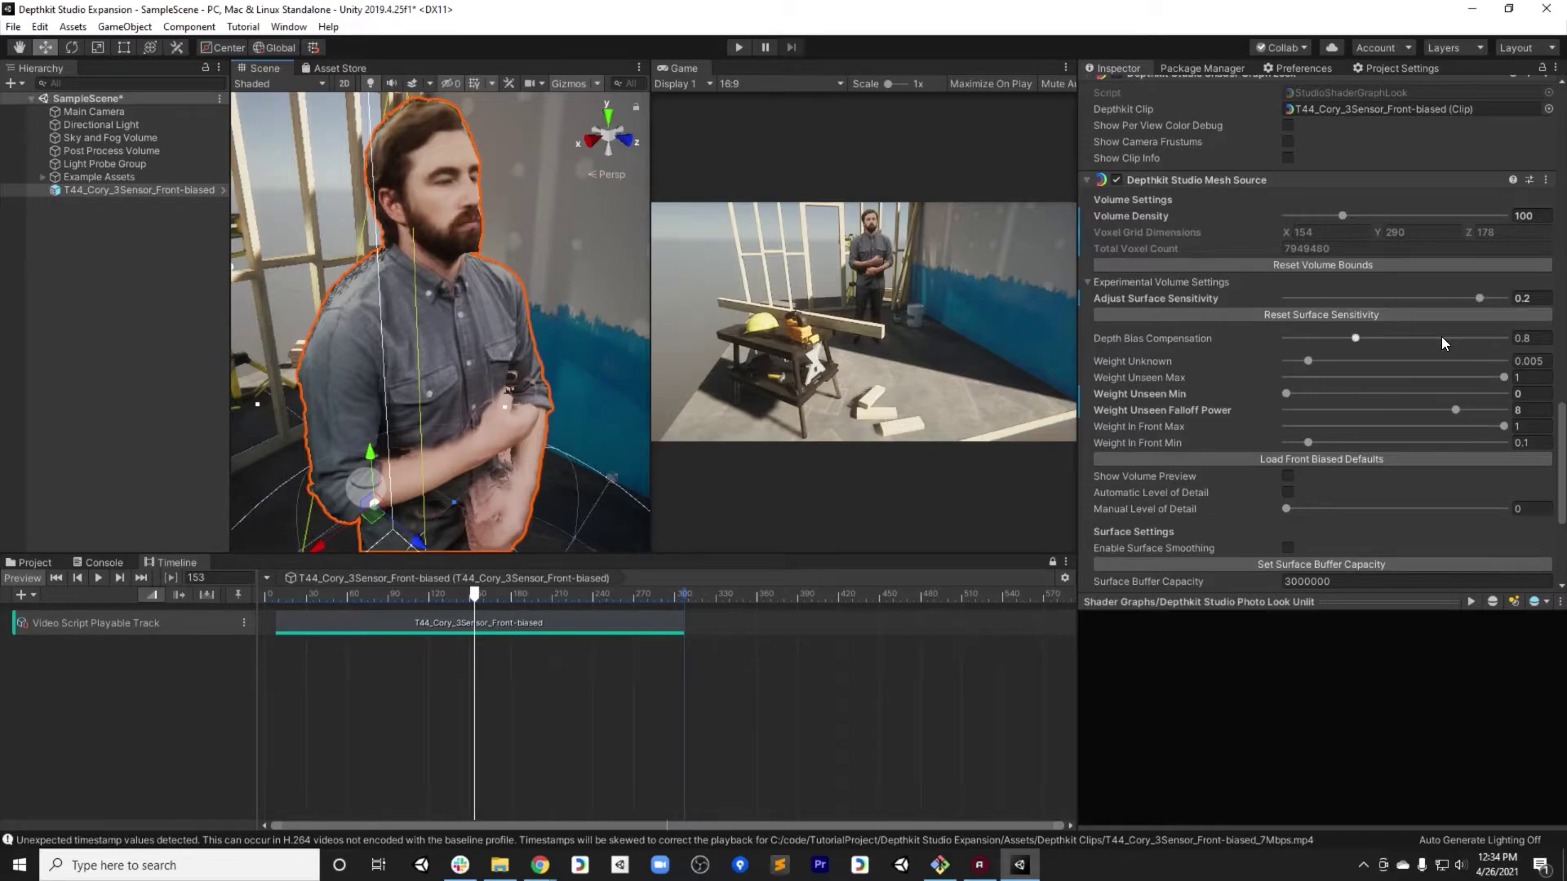
scroll(1474, 332, down, 3)
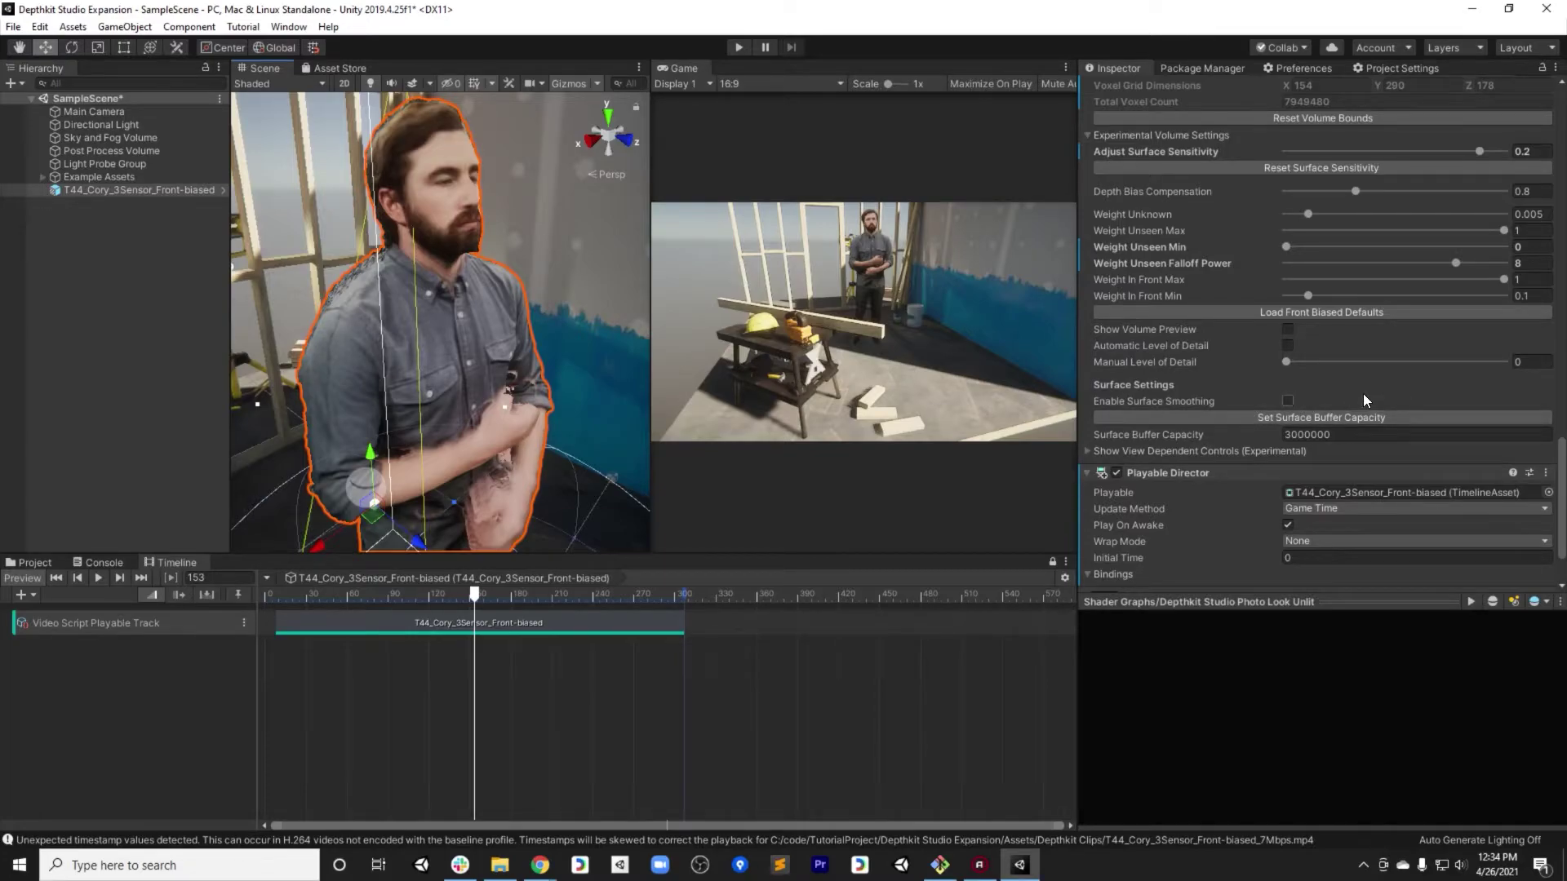
scroll(1363, 393, up, 3)
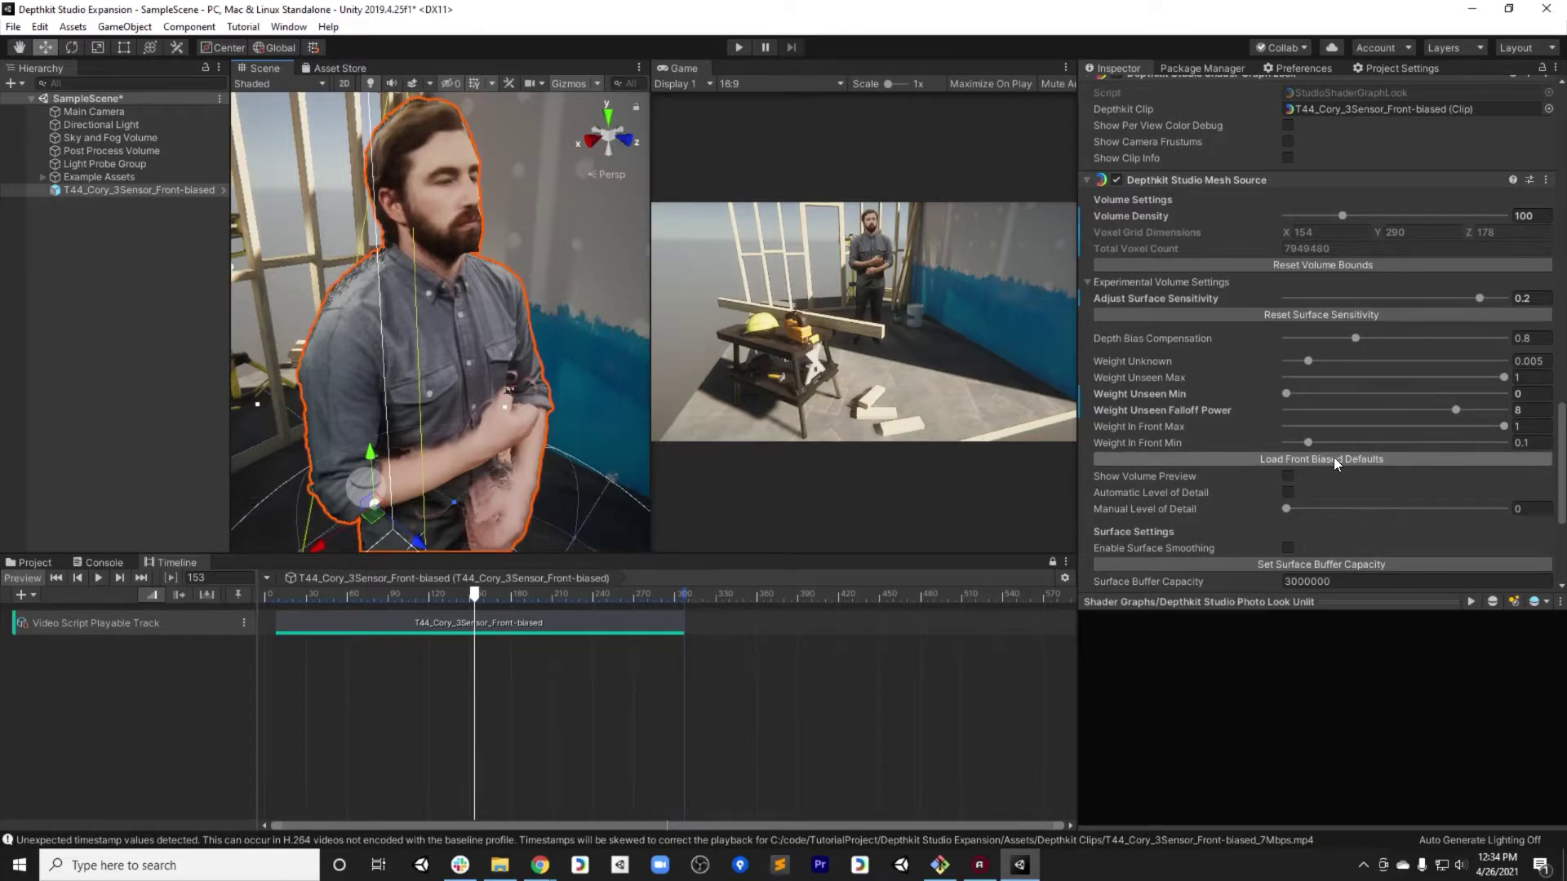
alt+right_drag(511, 378, 483, 372)
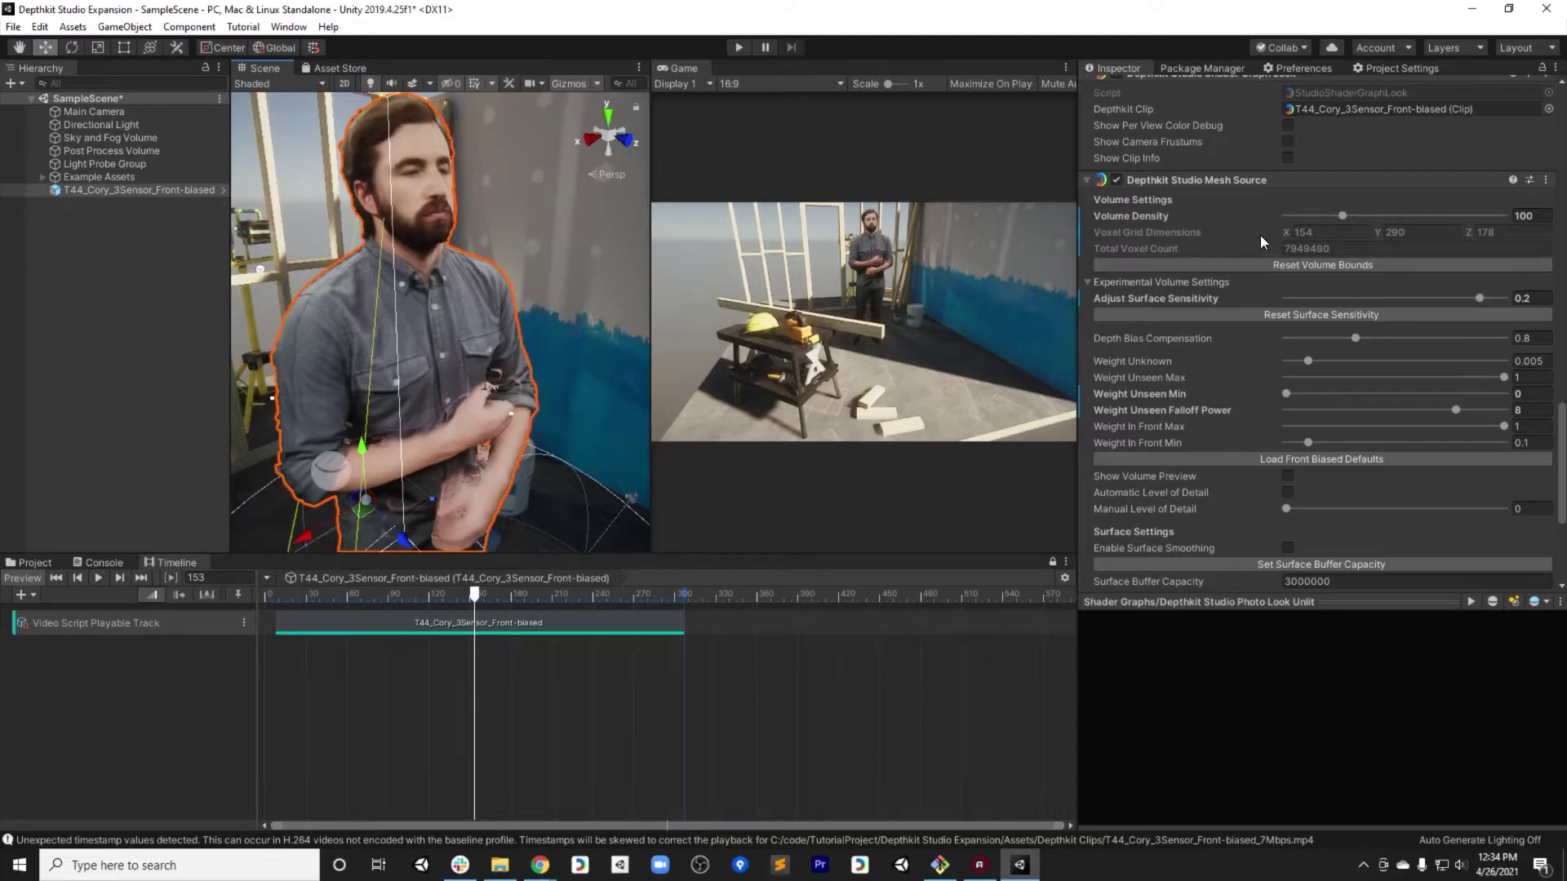
- Lower Adjust Surface Sensitivity to near zero and inspect the shirt for artifacts
click(1479, 298)
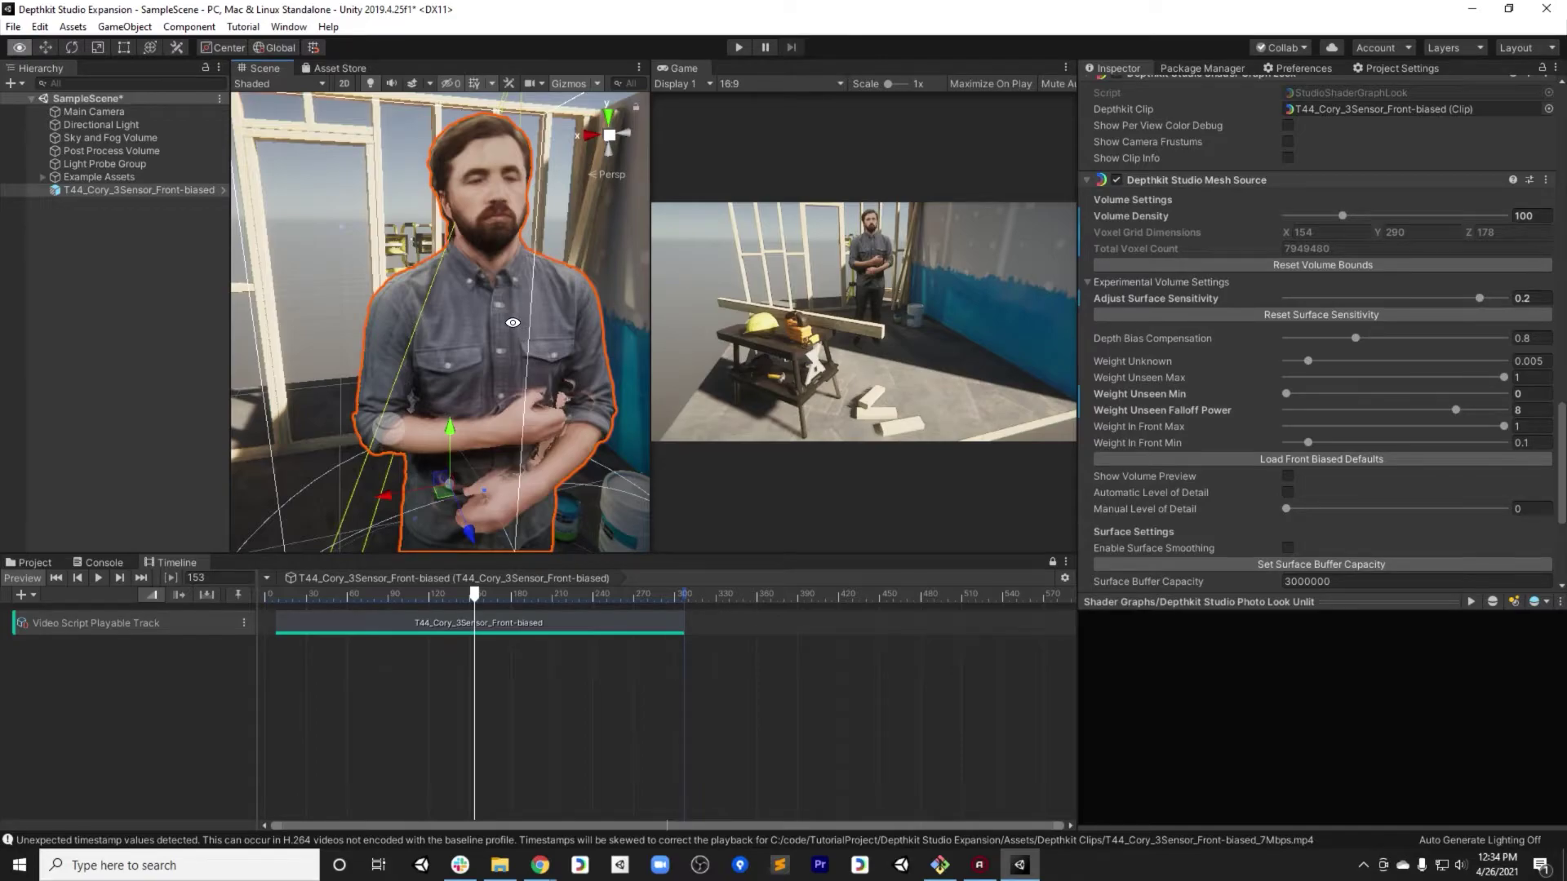
mouse_move(512, 323)
alt+mouse_down()
mouse_move(467, 322)
mouse_move(535, 339)
alt+mouse_up()
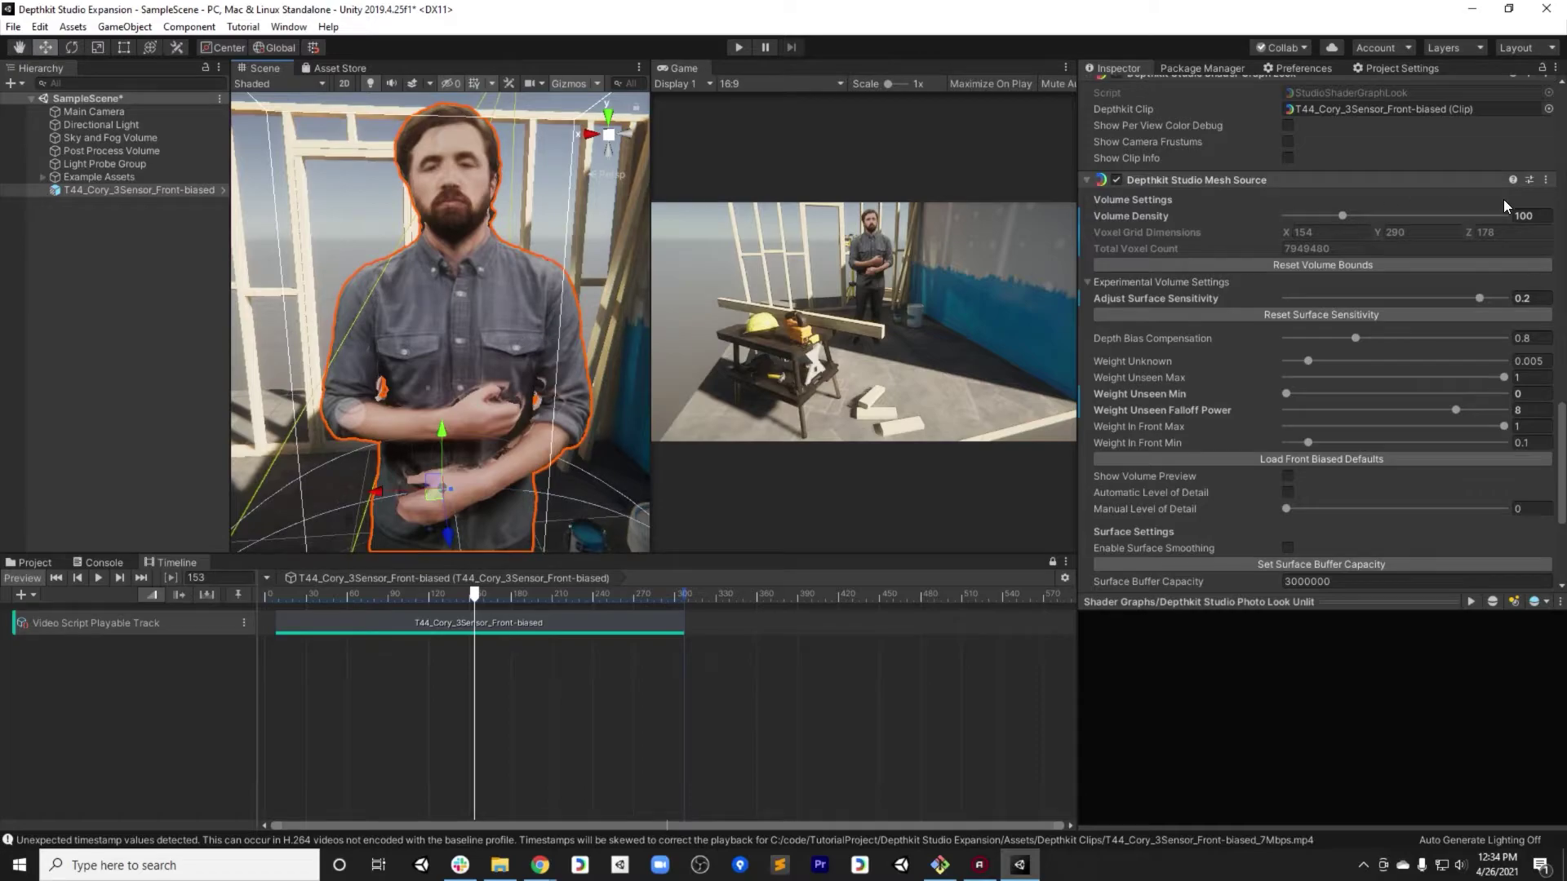
drag(1480, 299, 1305, 304)
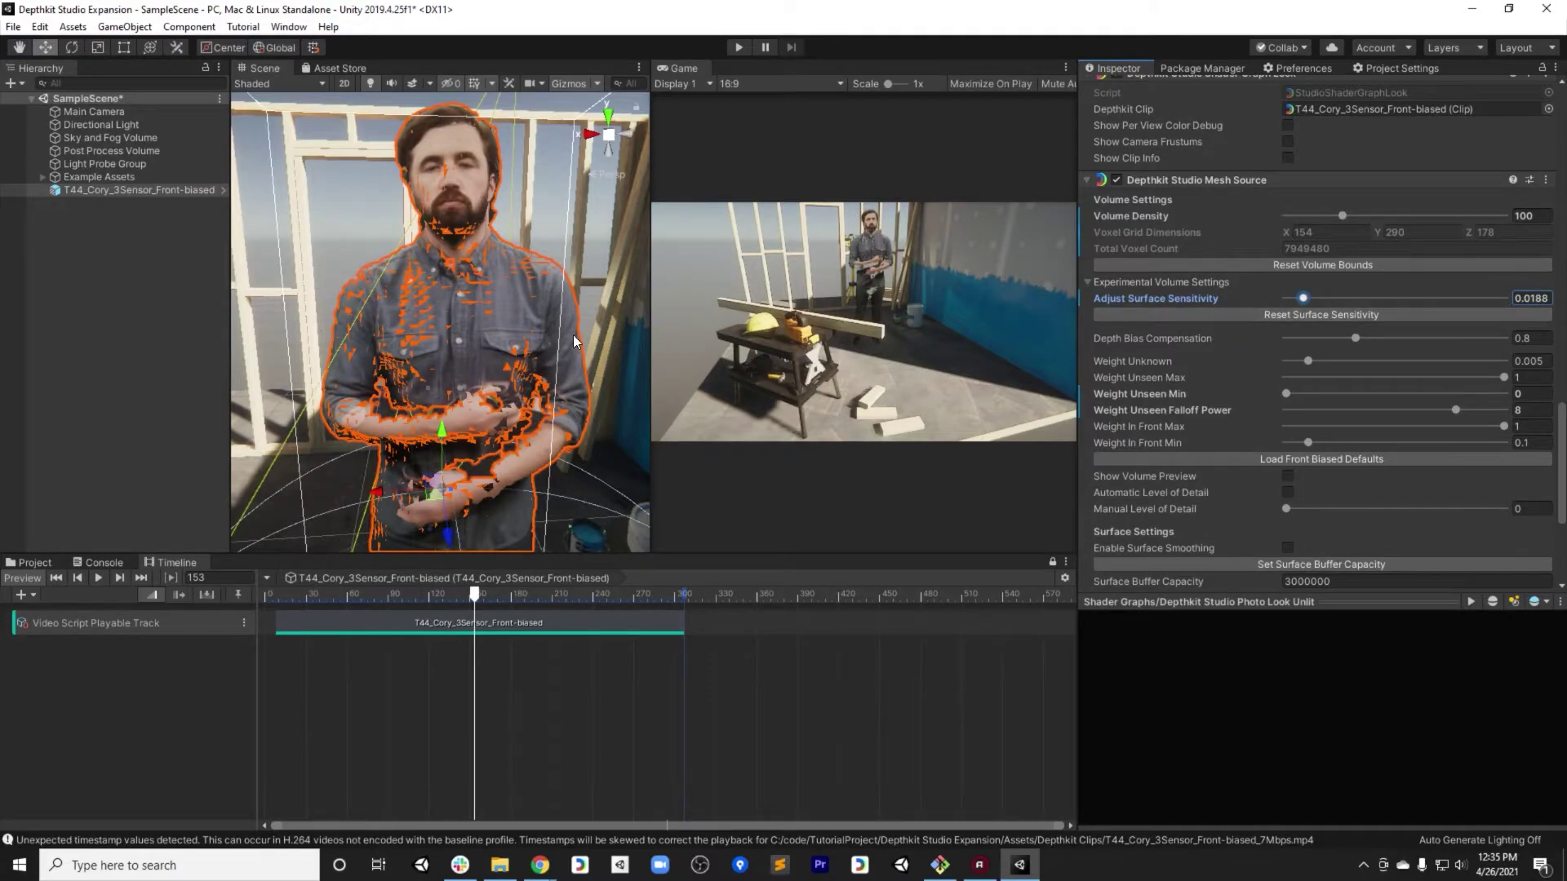
mouse_move(588, 323)
alt+mouse_down()
mouse_move(489, 322)
mouse_move(587, 322)
alt+mouse_up()
alt+right_drag(588, 322, 522, 406)
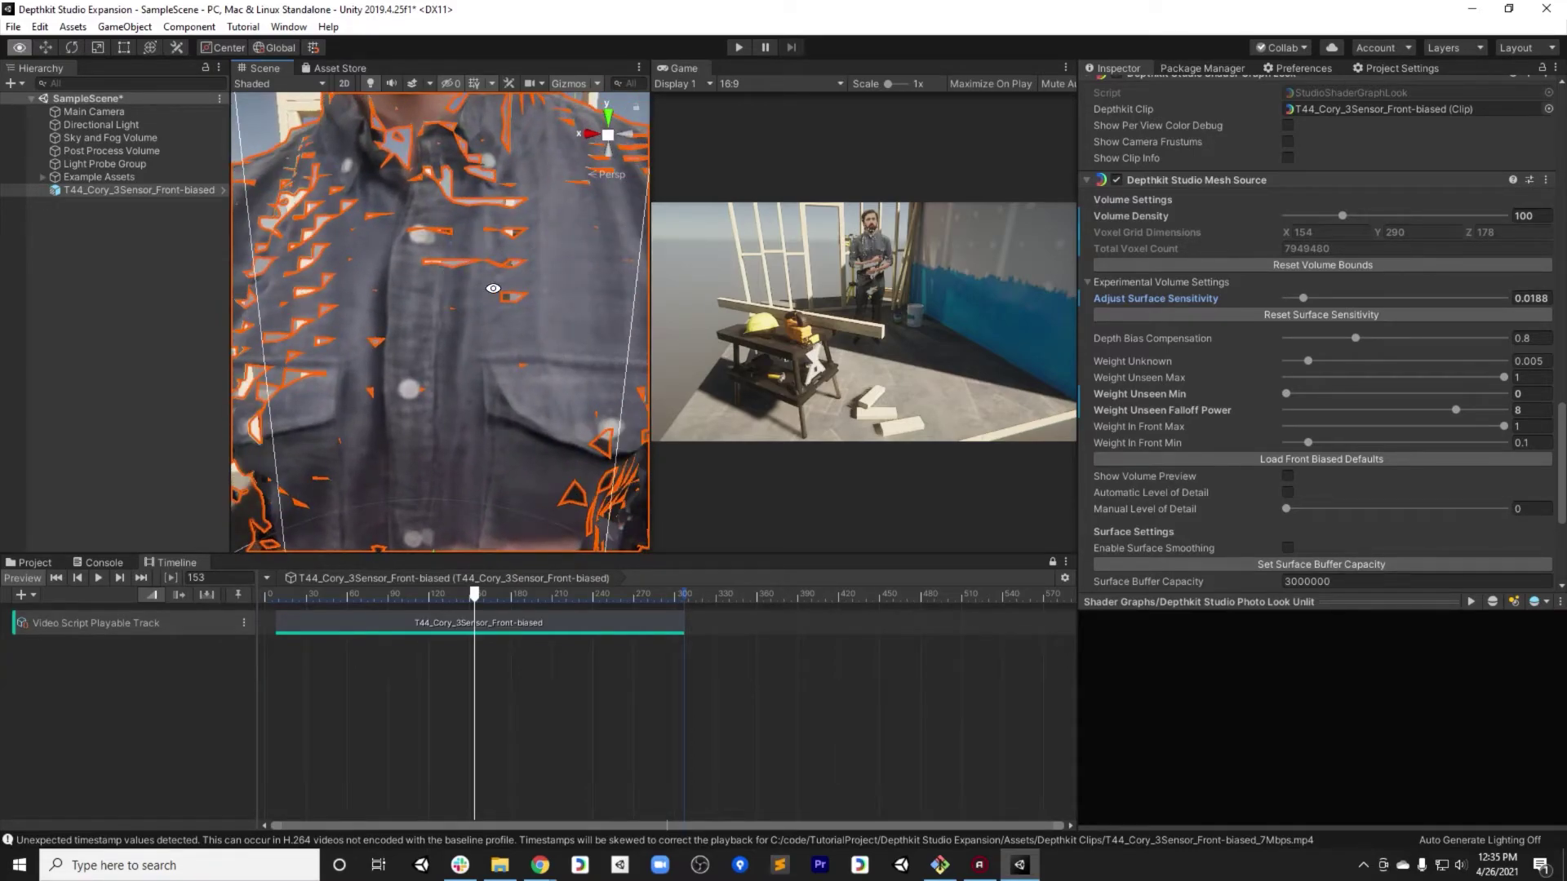
alt+drag(493, 288, 532, 229)
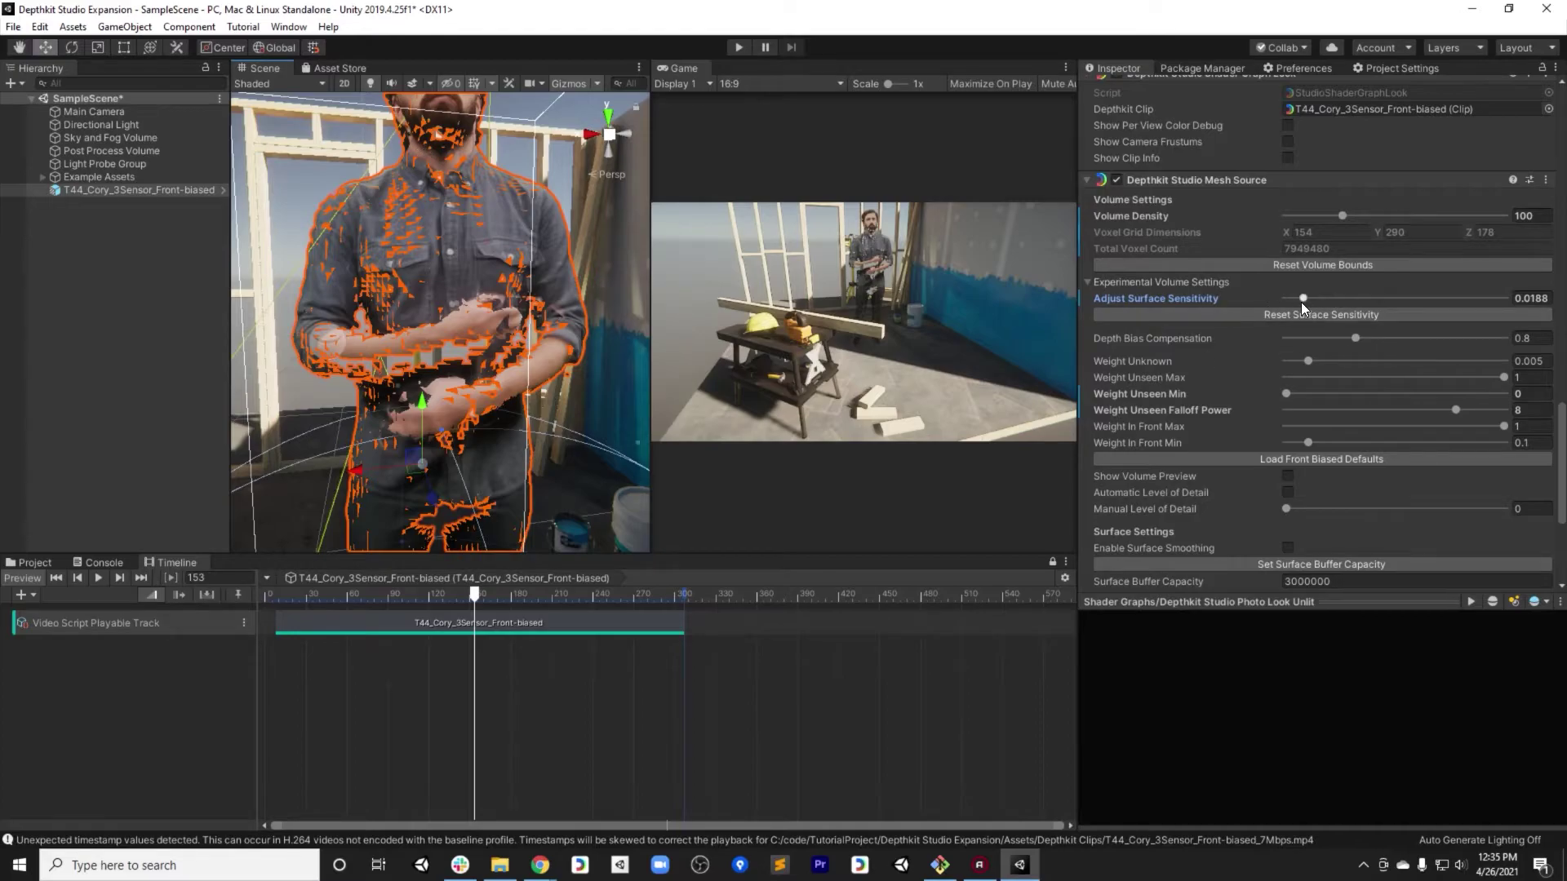
- Raise Adjust Surface Sensitivity to 0.225 and check the person from several angles
drag(1301, 297, 1516, 297)
middle_drag(425, 408, 431, 361)
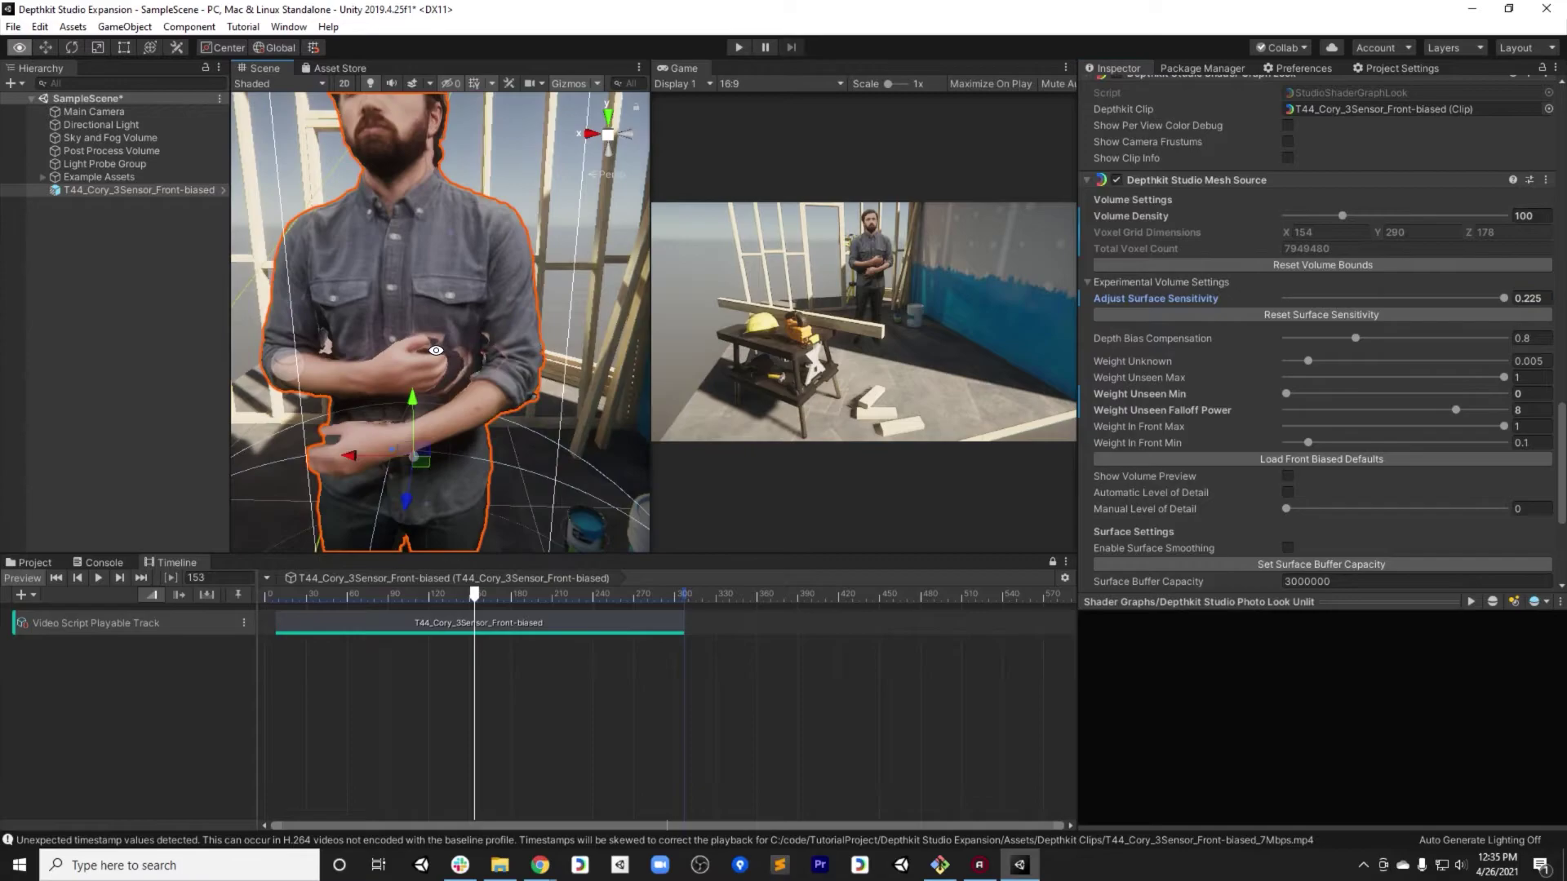
alt+drag(431, 361, 509, 332)
alt+drag(480, 466, 422, 469)
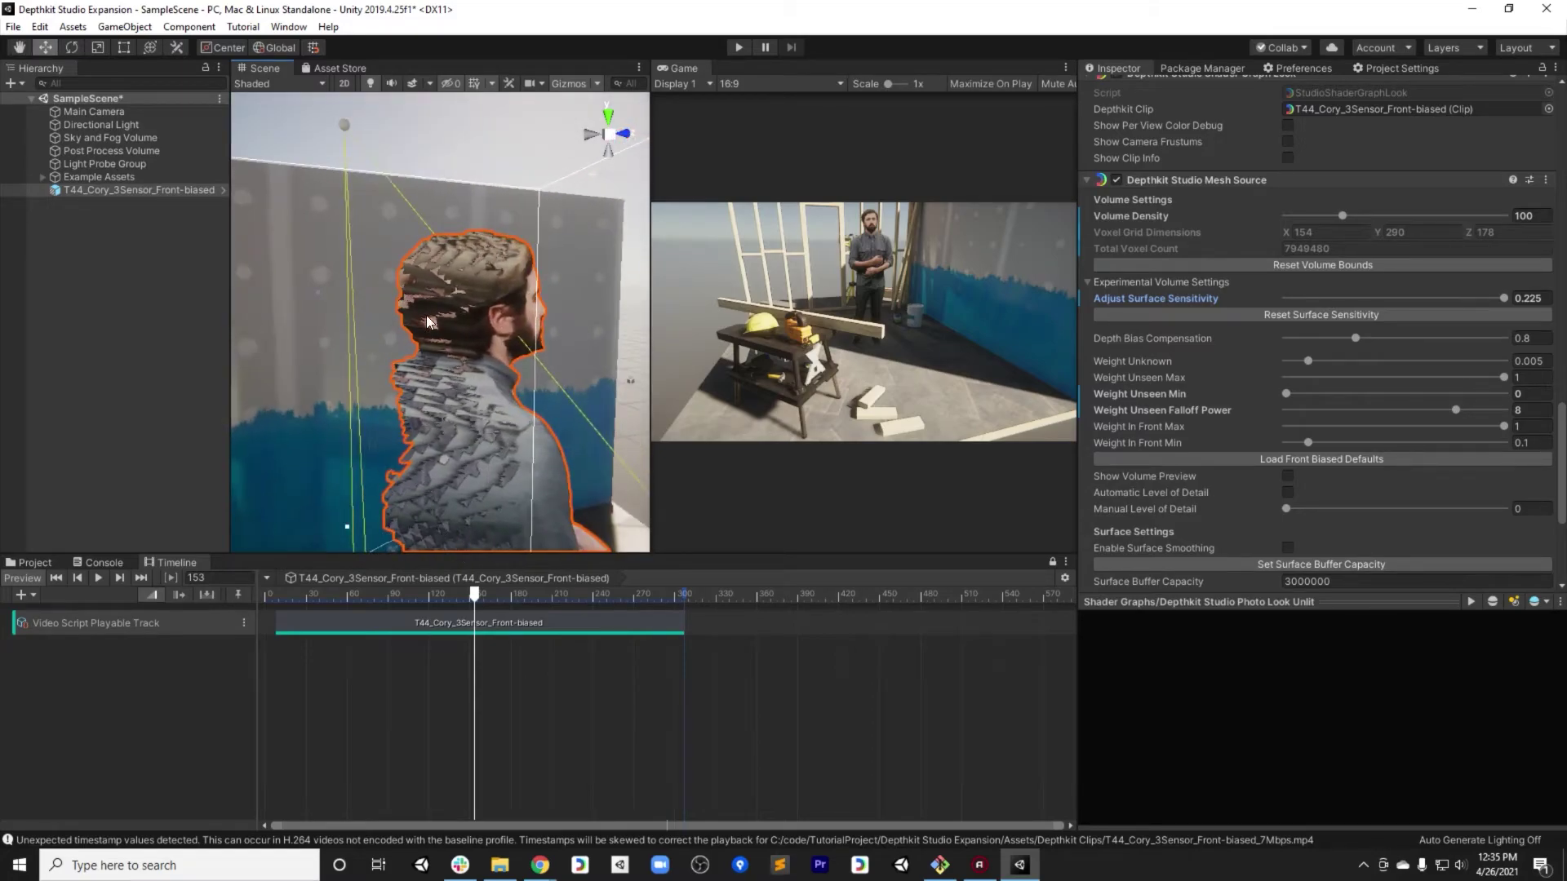
alt+drag(430, 322, 457, 457)
- Lower surface sensitivity to about 0.099, then settle it at 0.147
drag(1505, 299, 1381, 297)
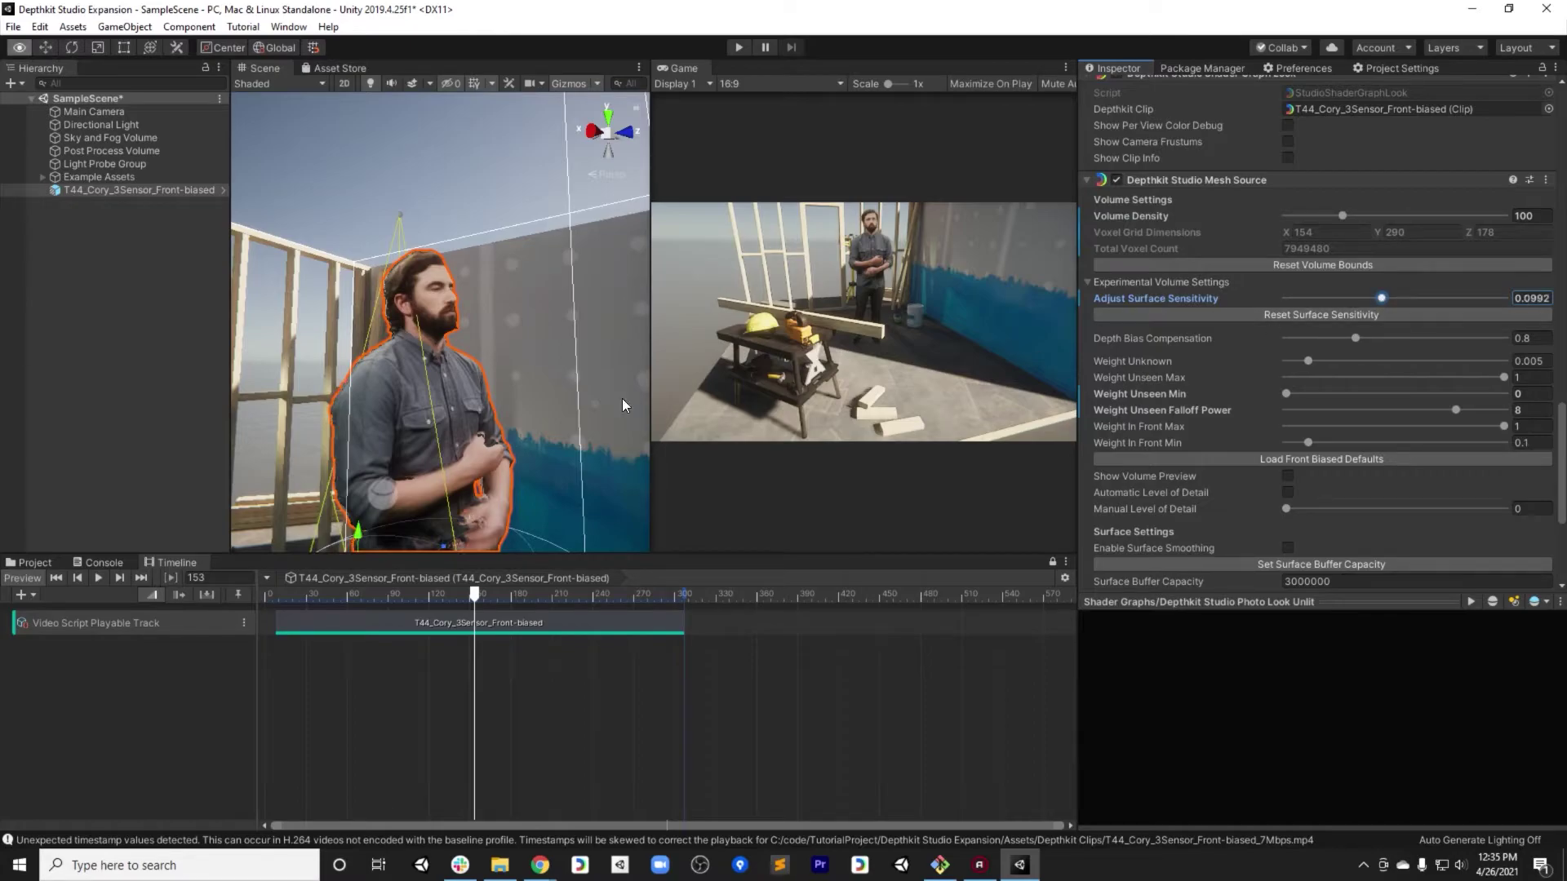
alt+drag(384, 383, 415, 449)
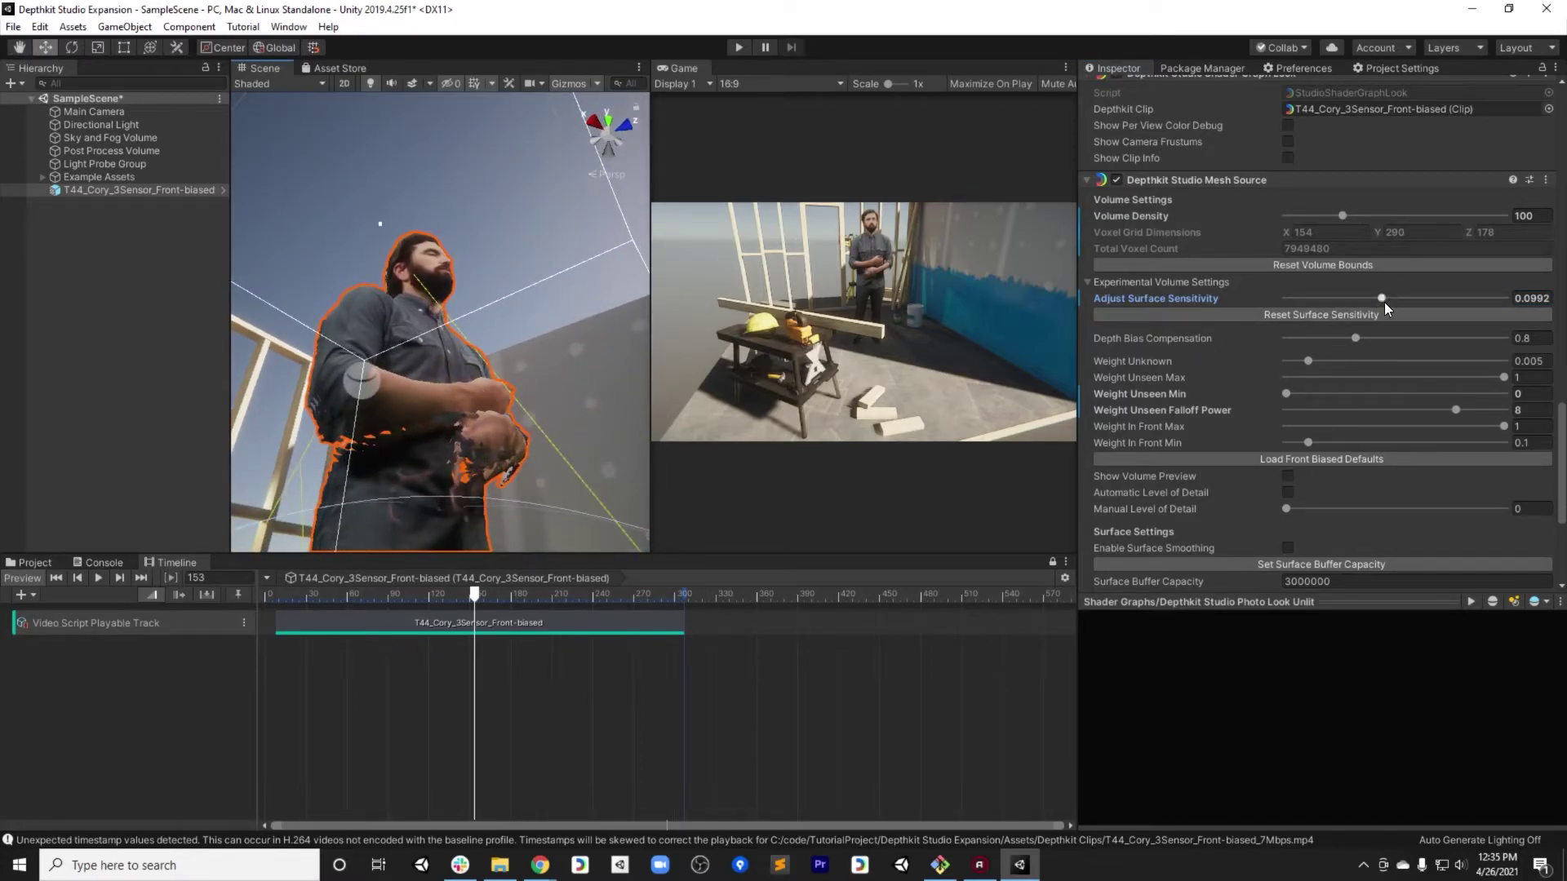
drag(1381, 297, 1428, 299)
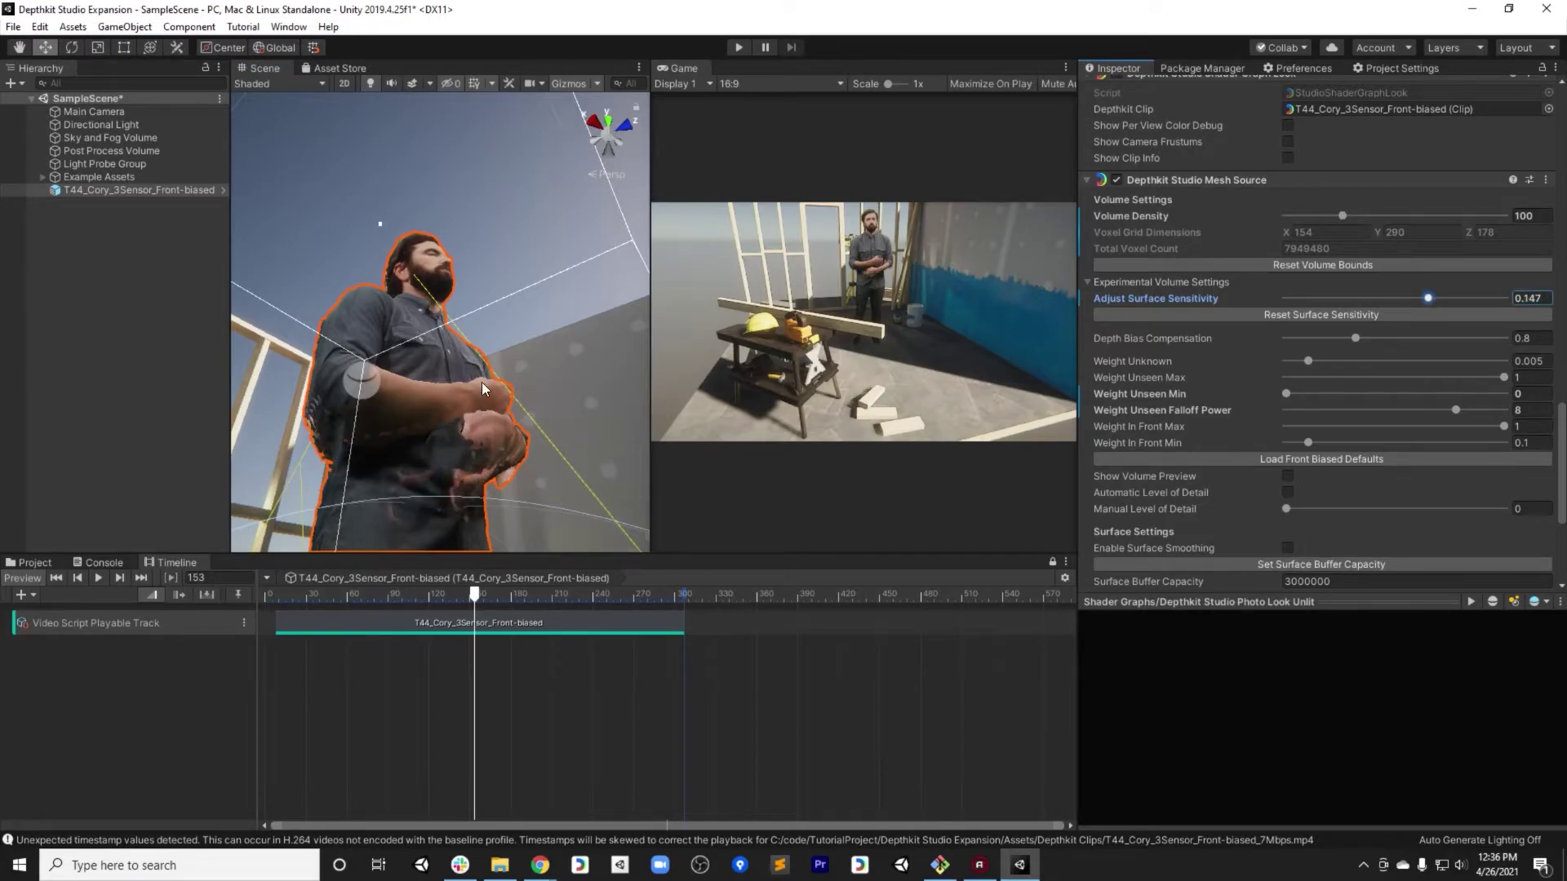
alt+drag(481, 389, 375, 498)
- Scrub the clip from its start to frames 65 and 124, reframing the person
click(267, 594)
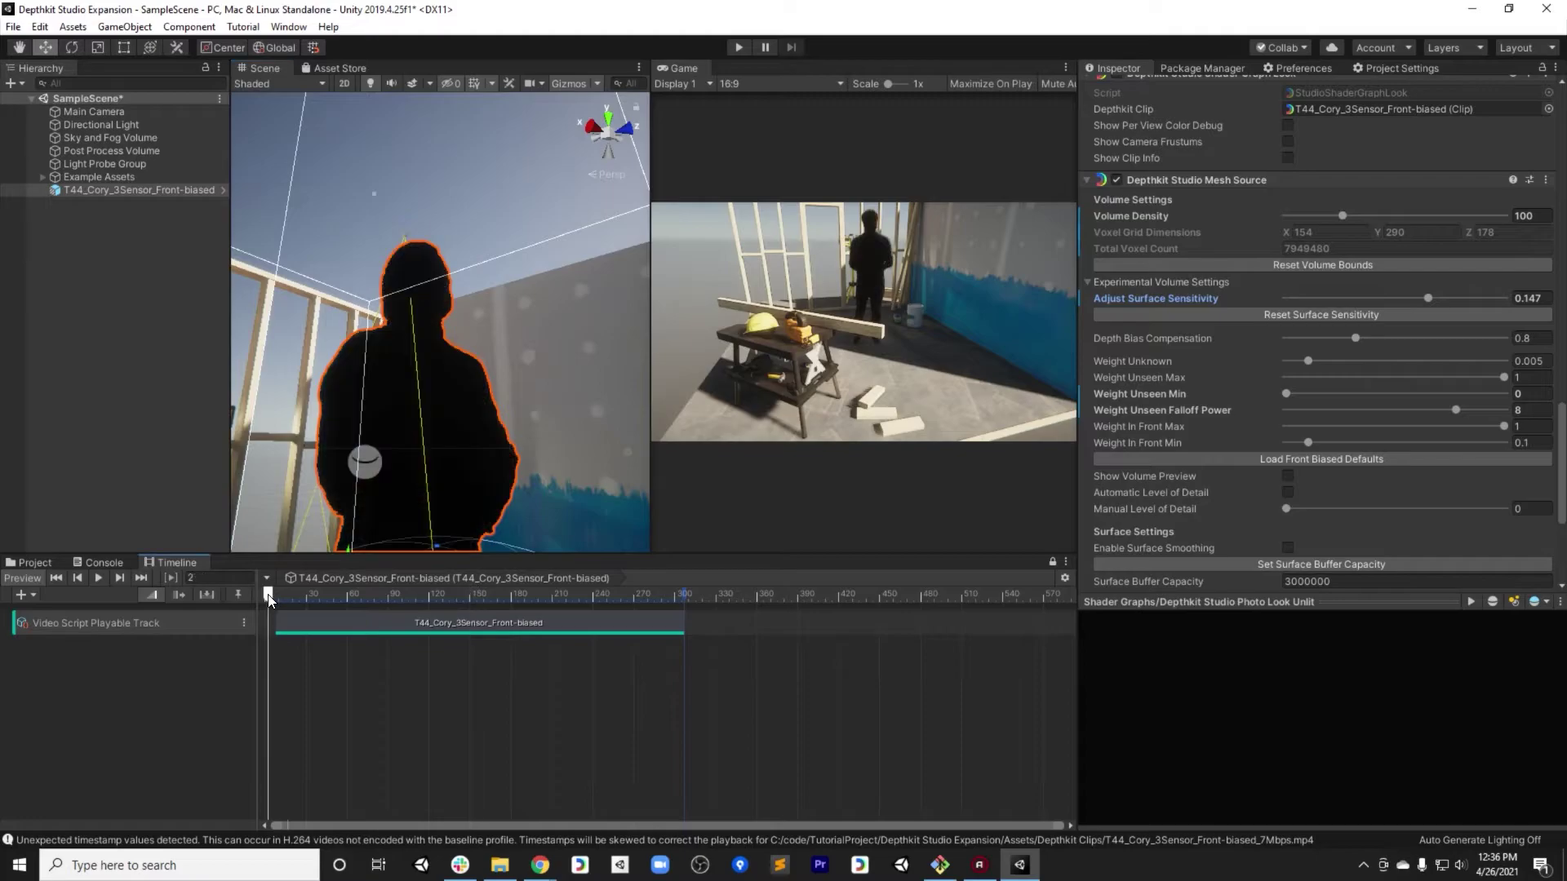
drag(269, 600, 353, 602)
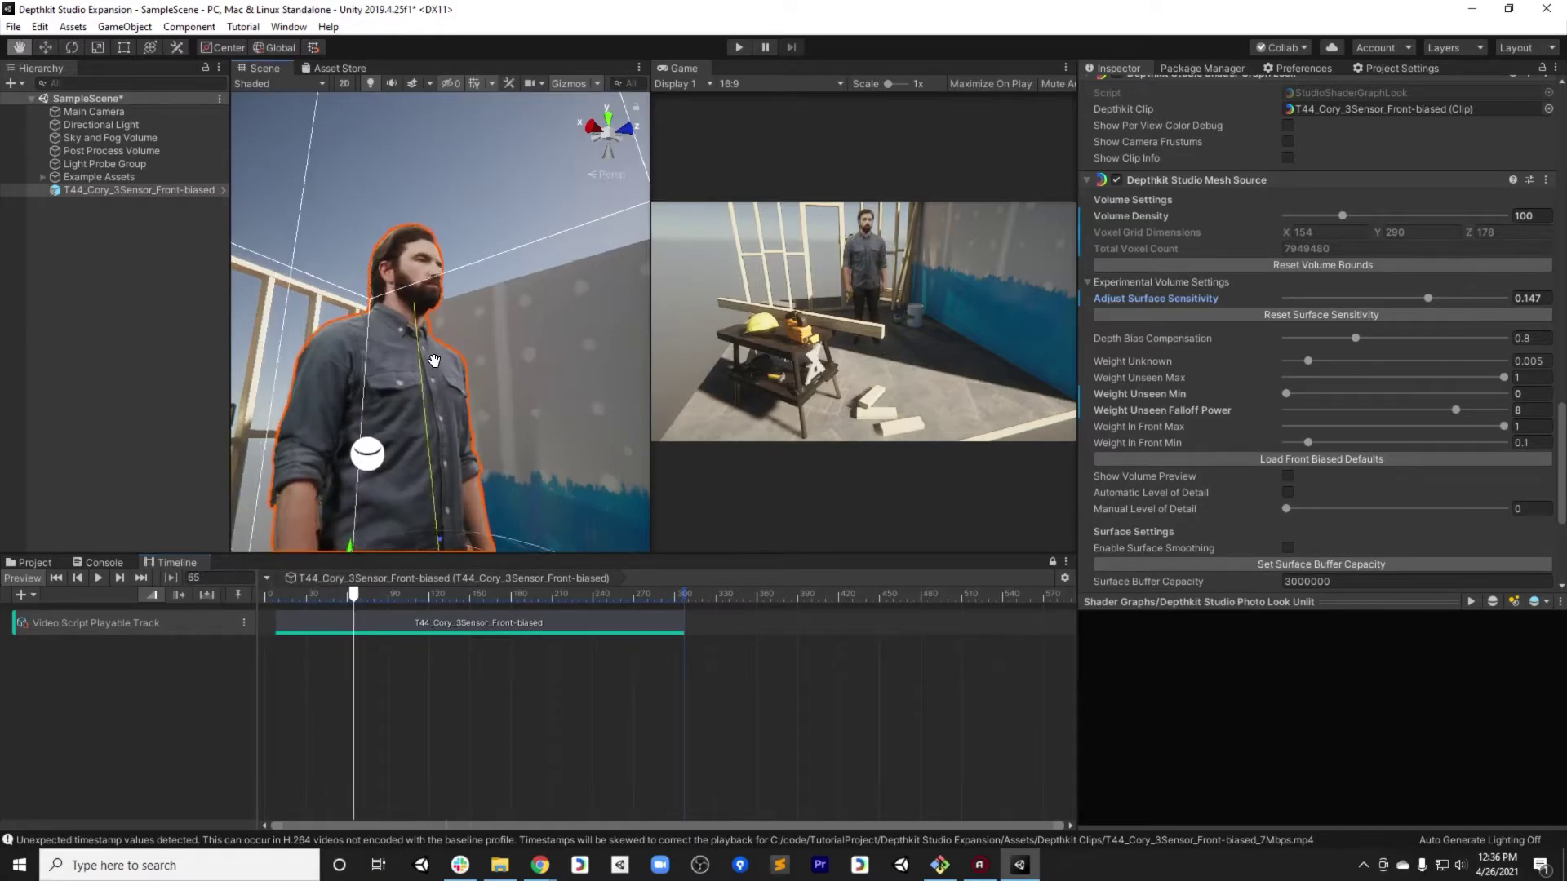
middle_drag(434, 360, 408, 343)
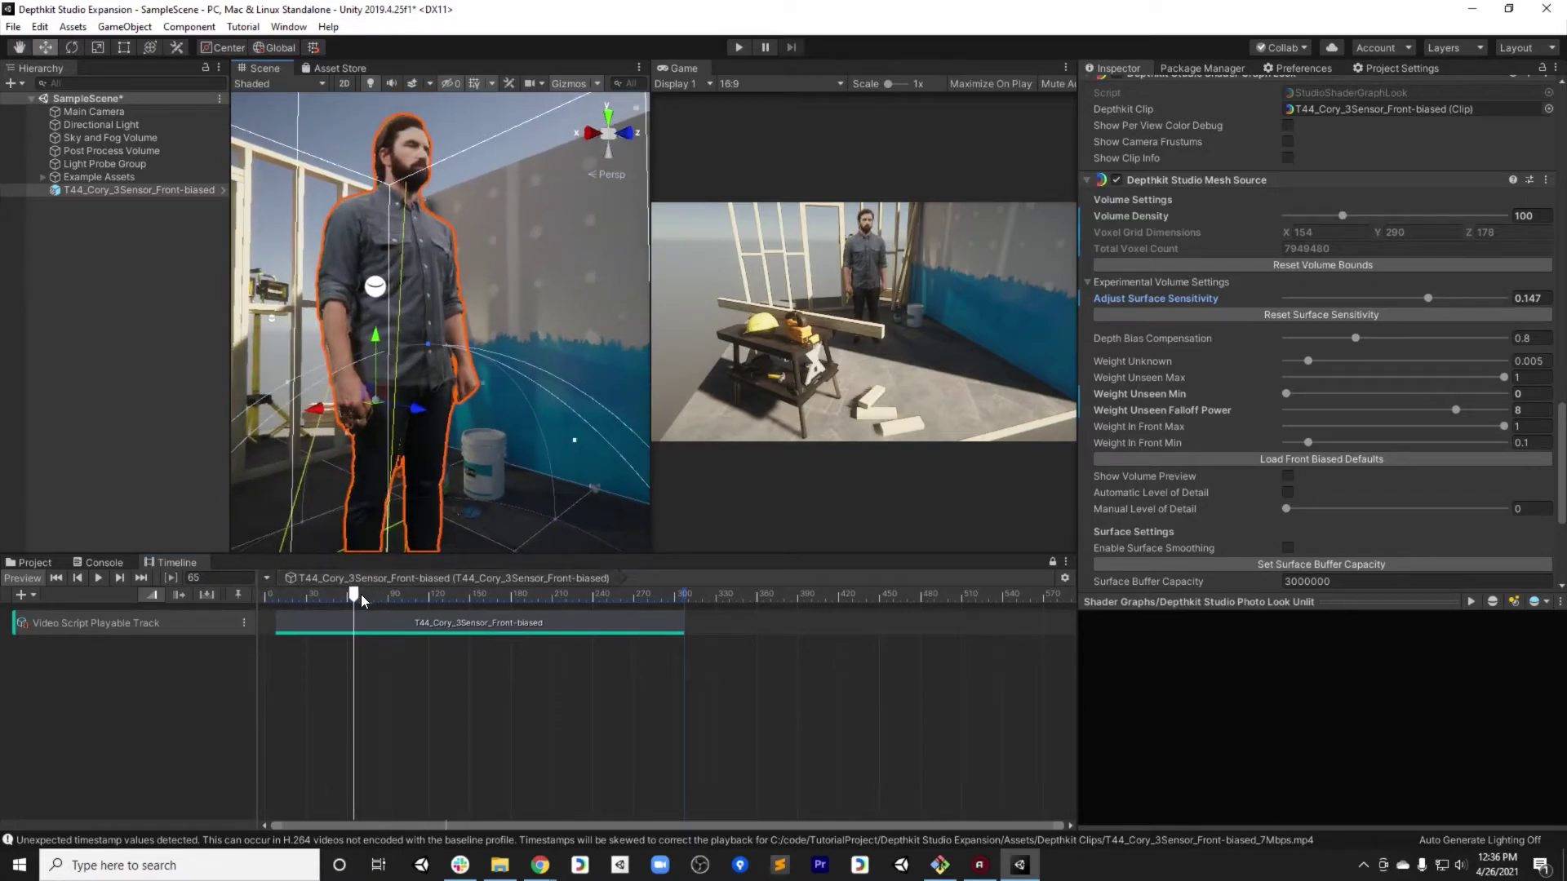
drag(362, 597, 480, 598)
alt+drag(553, 421, 485, 471)
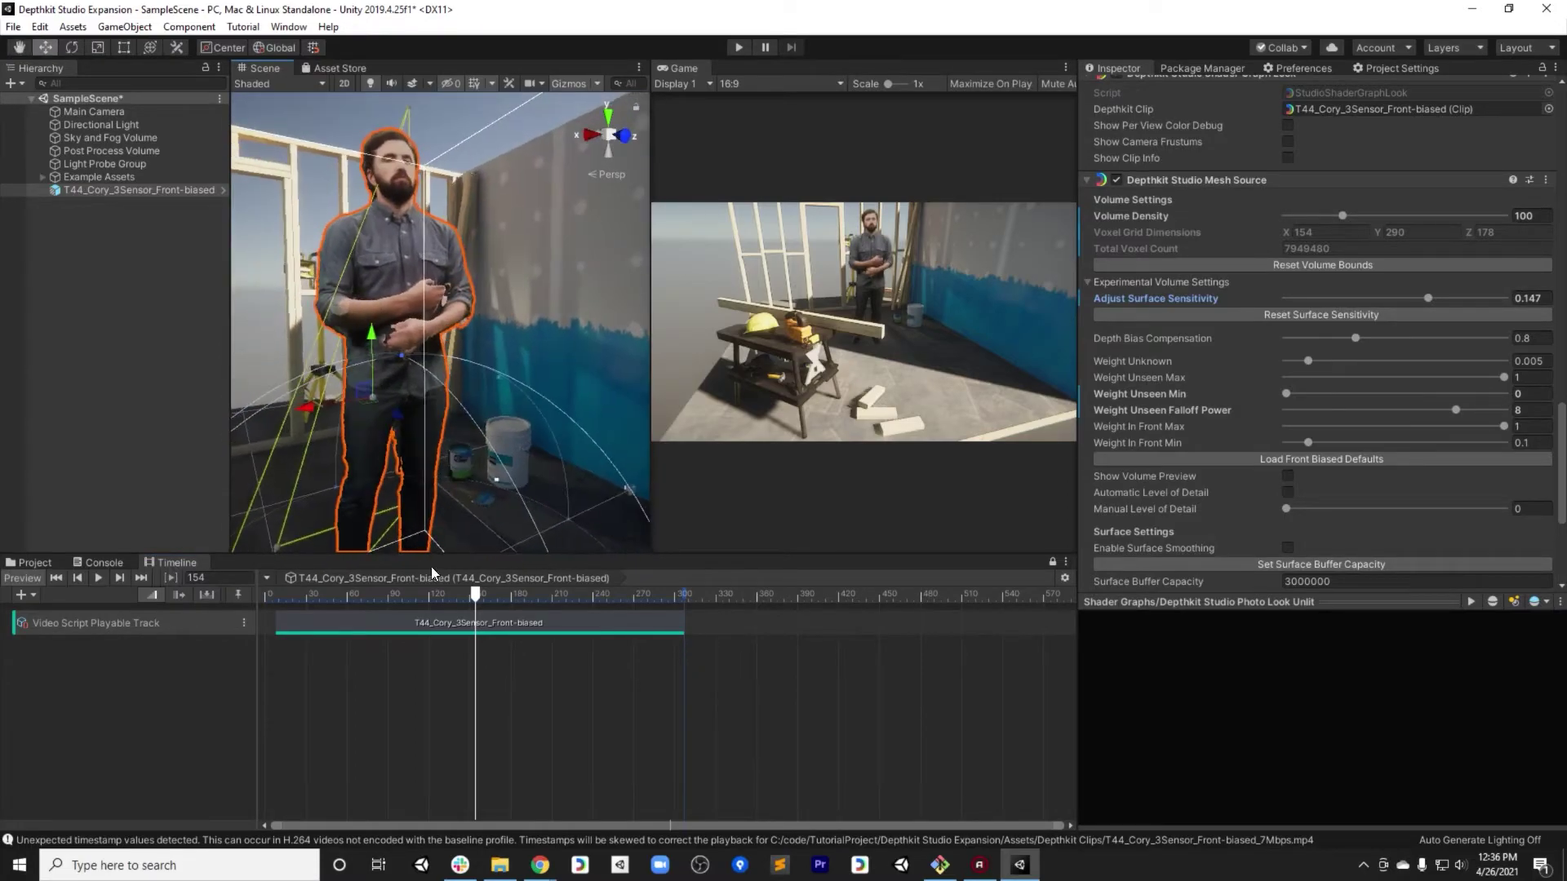
- Advance the clip to frame 175, centre on the person, then settle on frame 148
drag(477, 600, 505, 603)
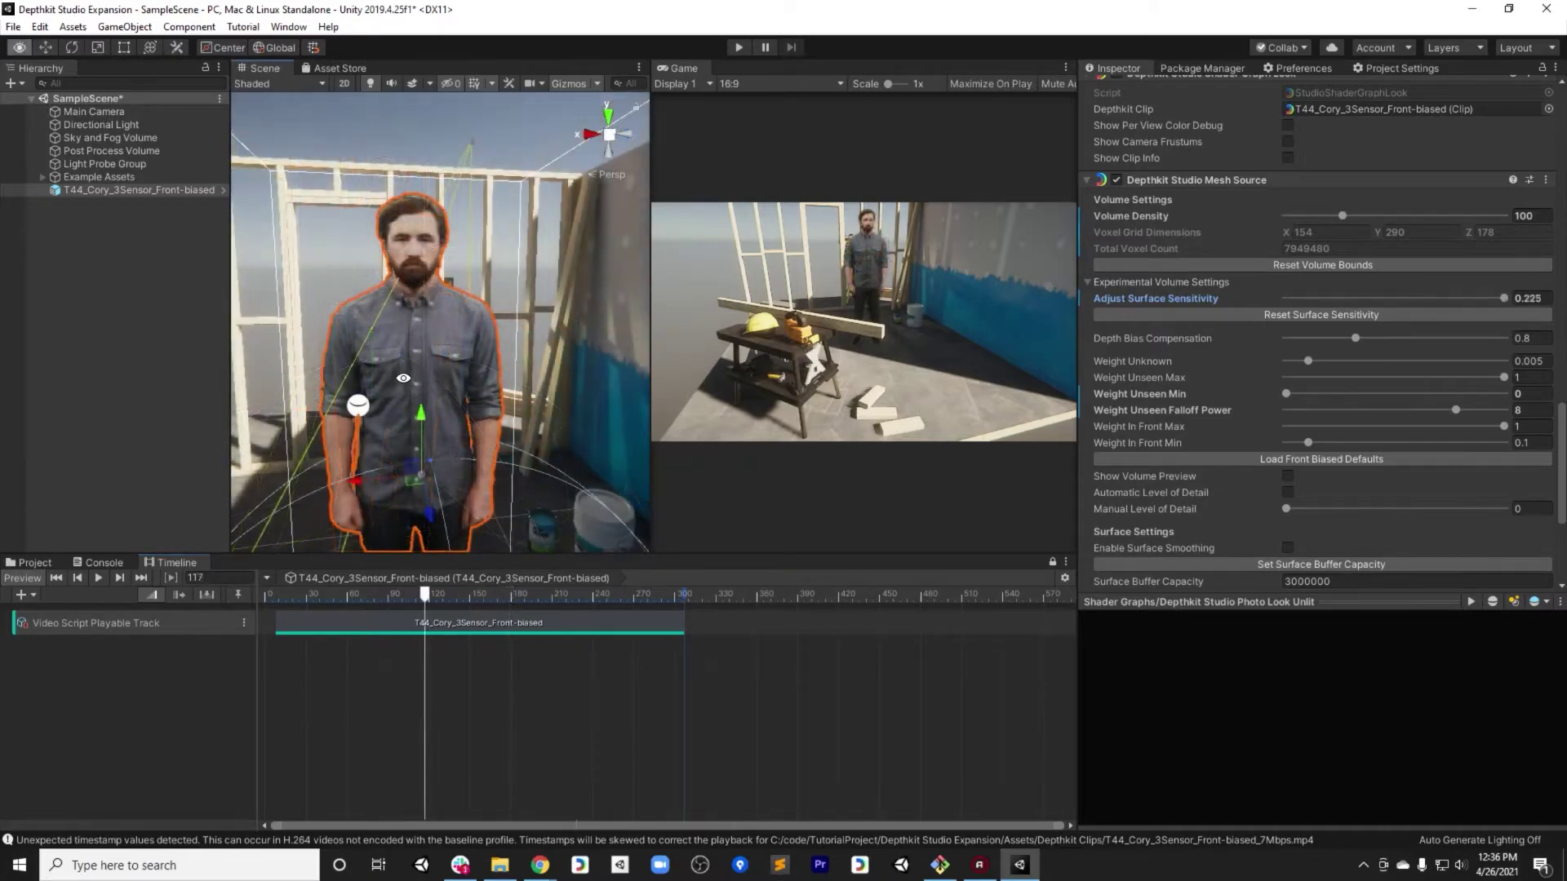
alt+drag(370, 381, 425, 363)
alt+right_drag(424, 363, 482, 339)
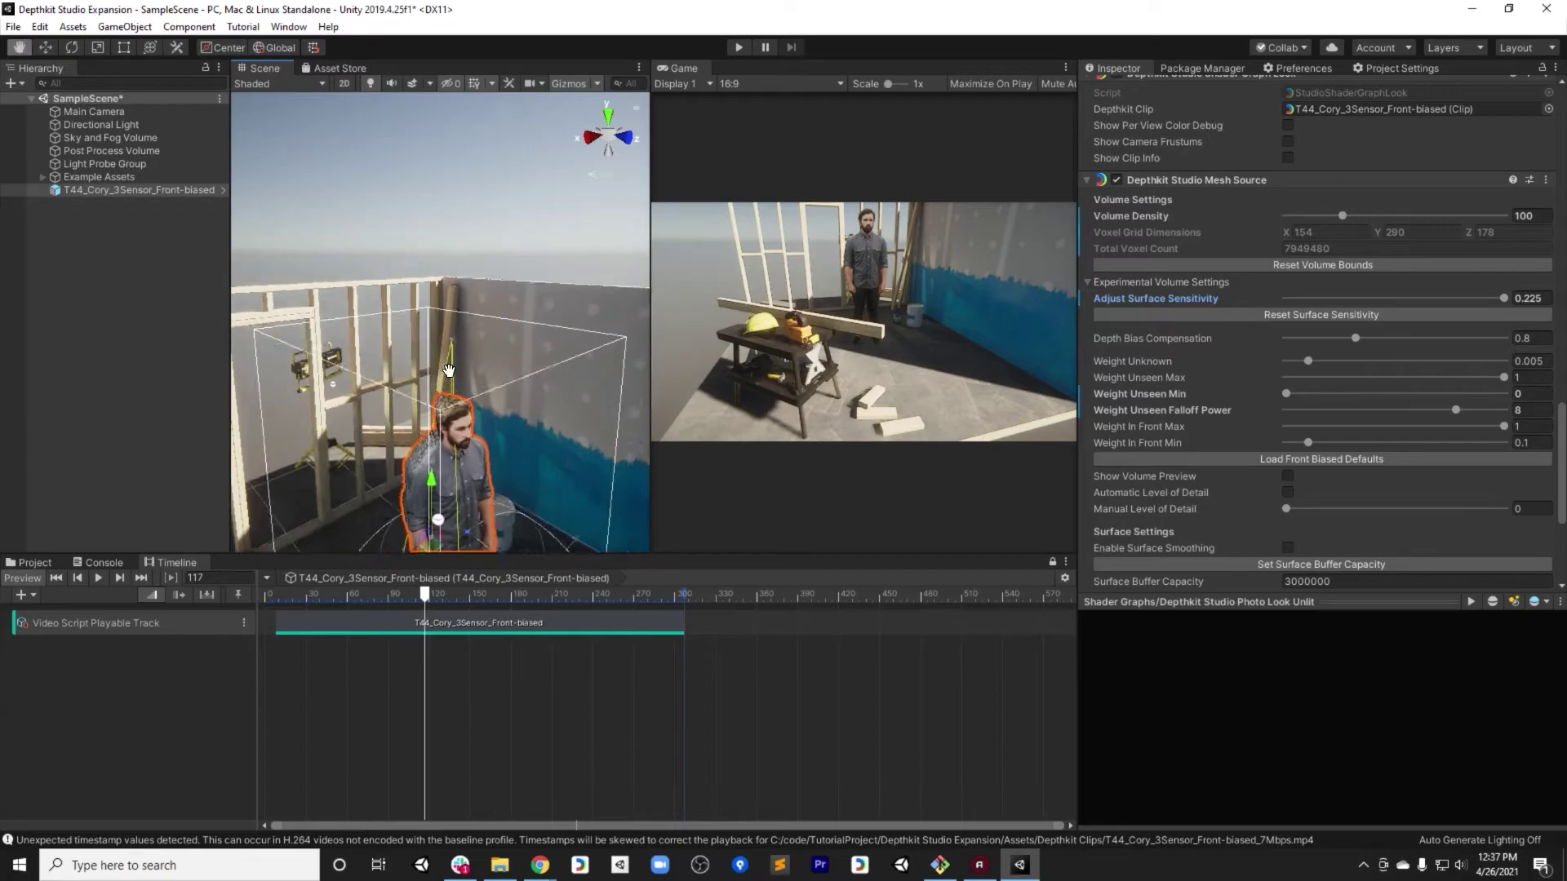
key(f)
drag(425, 596, 468, 600)
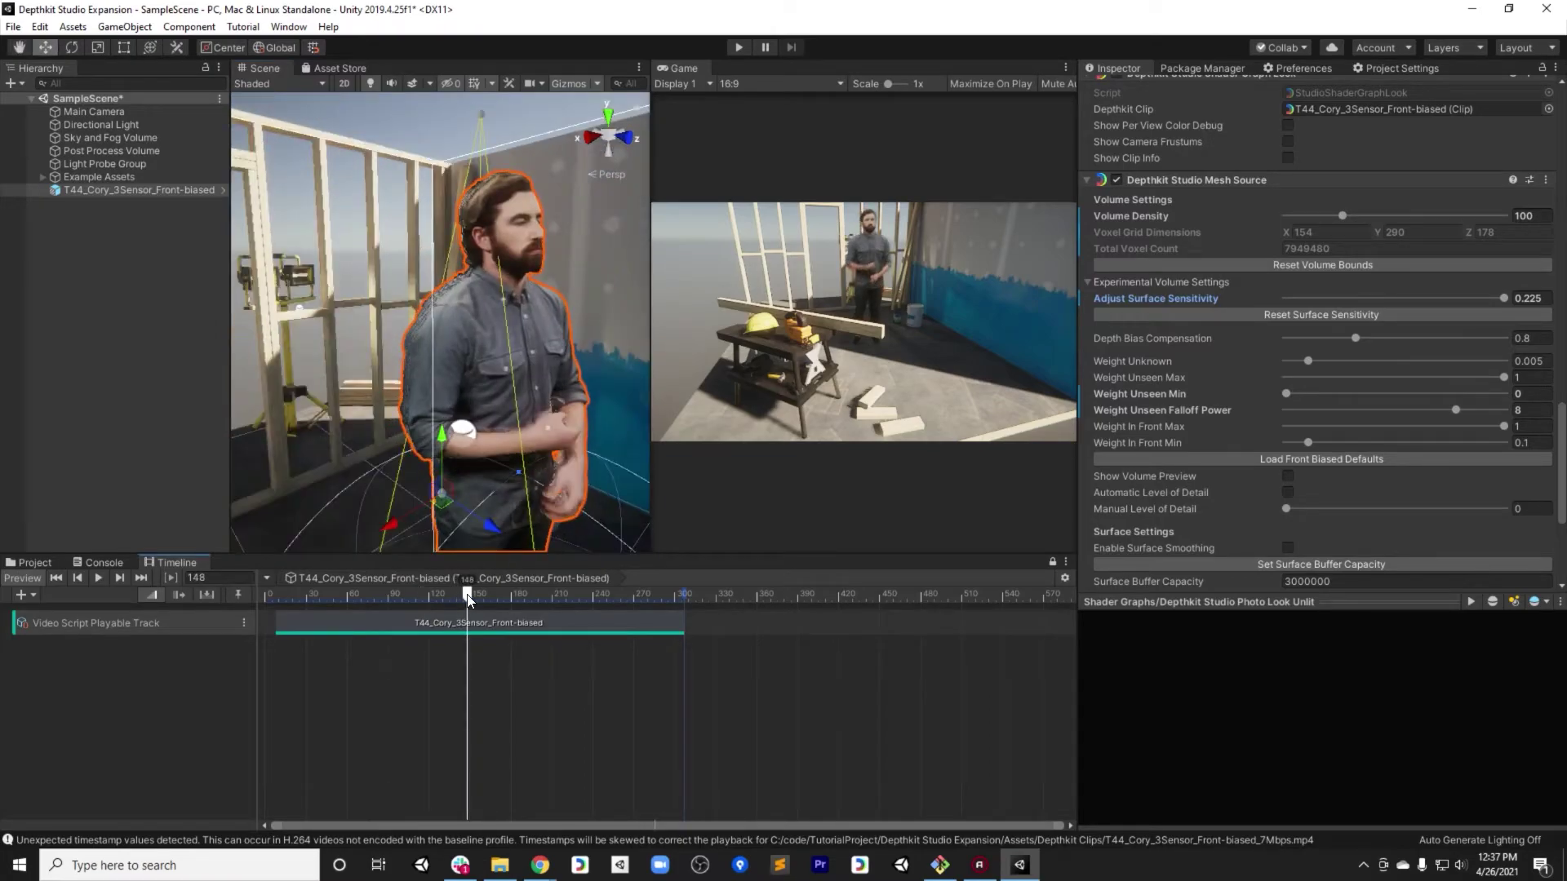
- Orbit around the person at frame 148 to review the capture
alt+drag(457, 359, 410, 347)
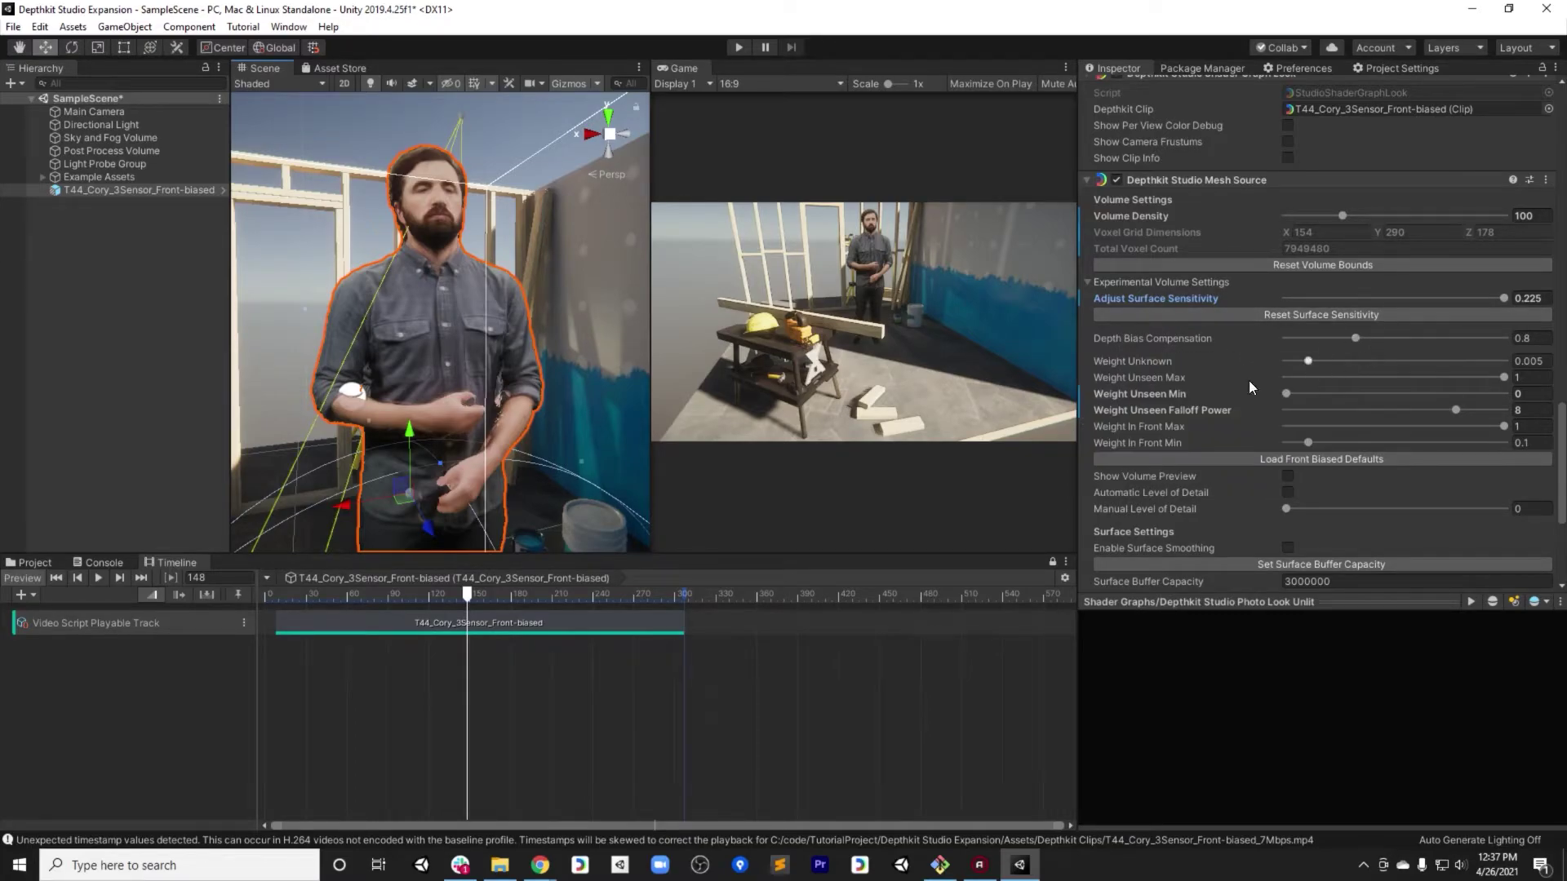
alt+drag(492, 331, 426, 408)
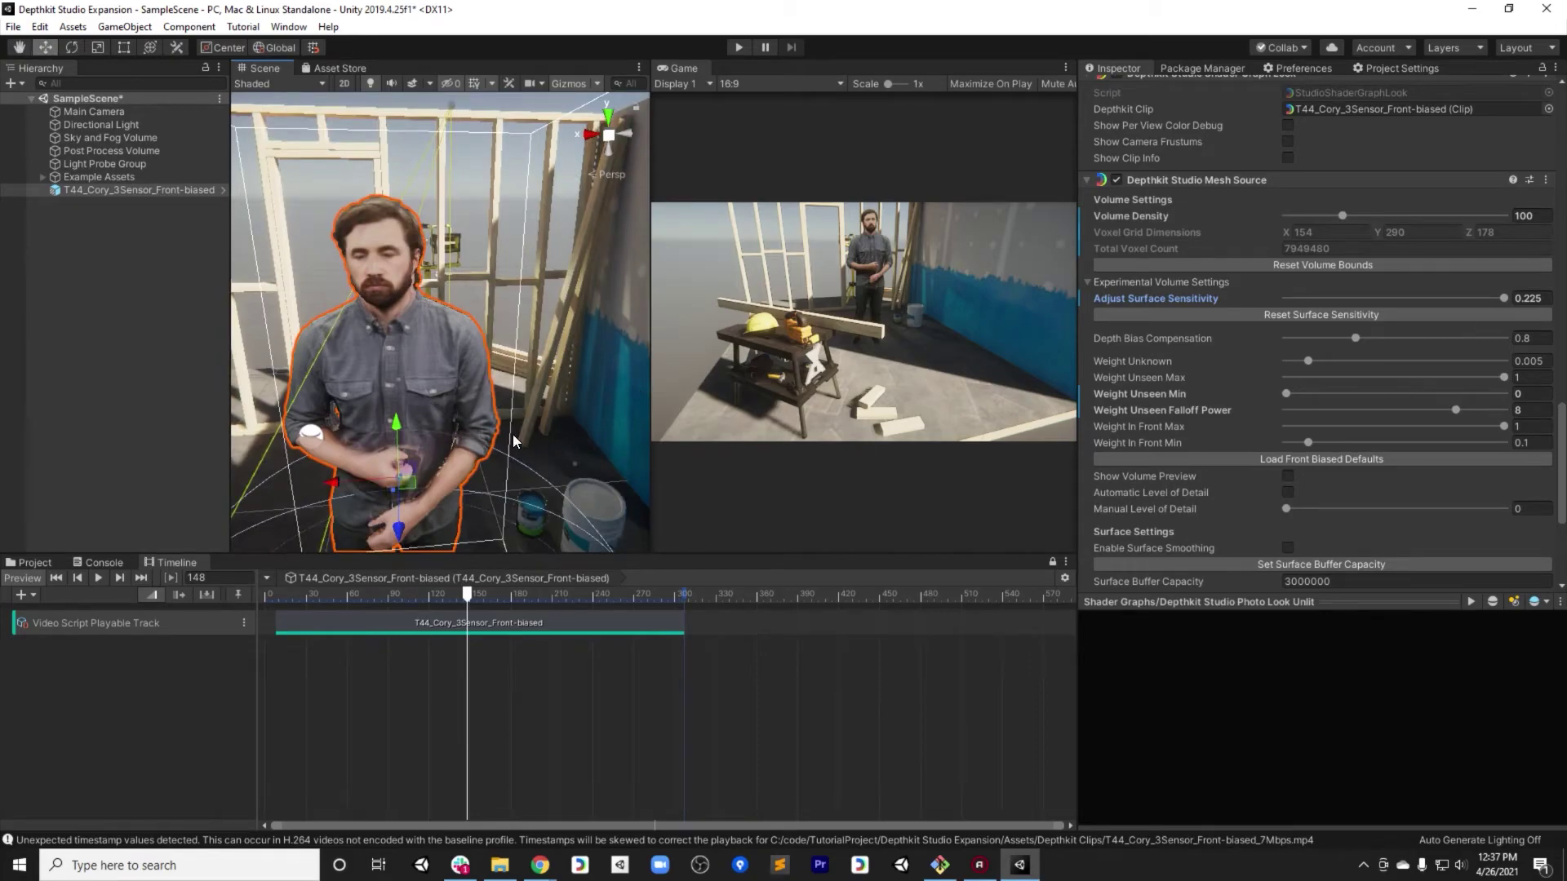
alt+drag(512, 434, 462, 387)
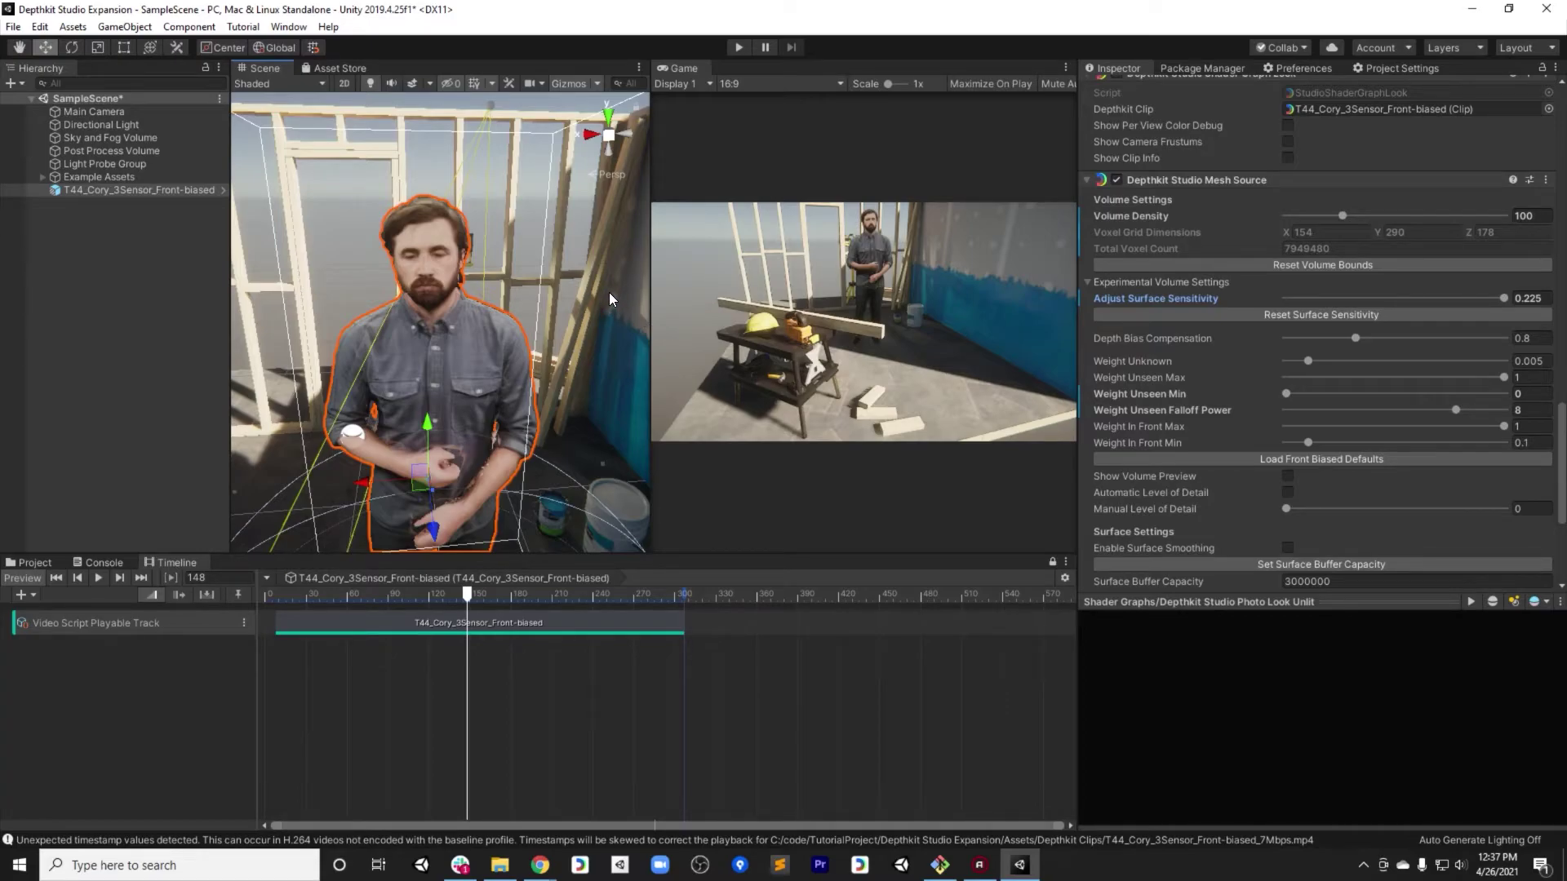
alt+drag(463, 354, 479, 358)
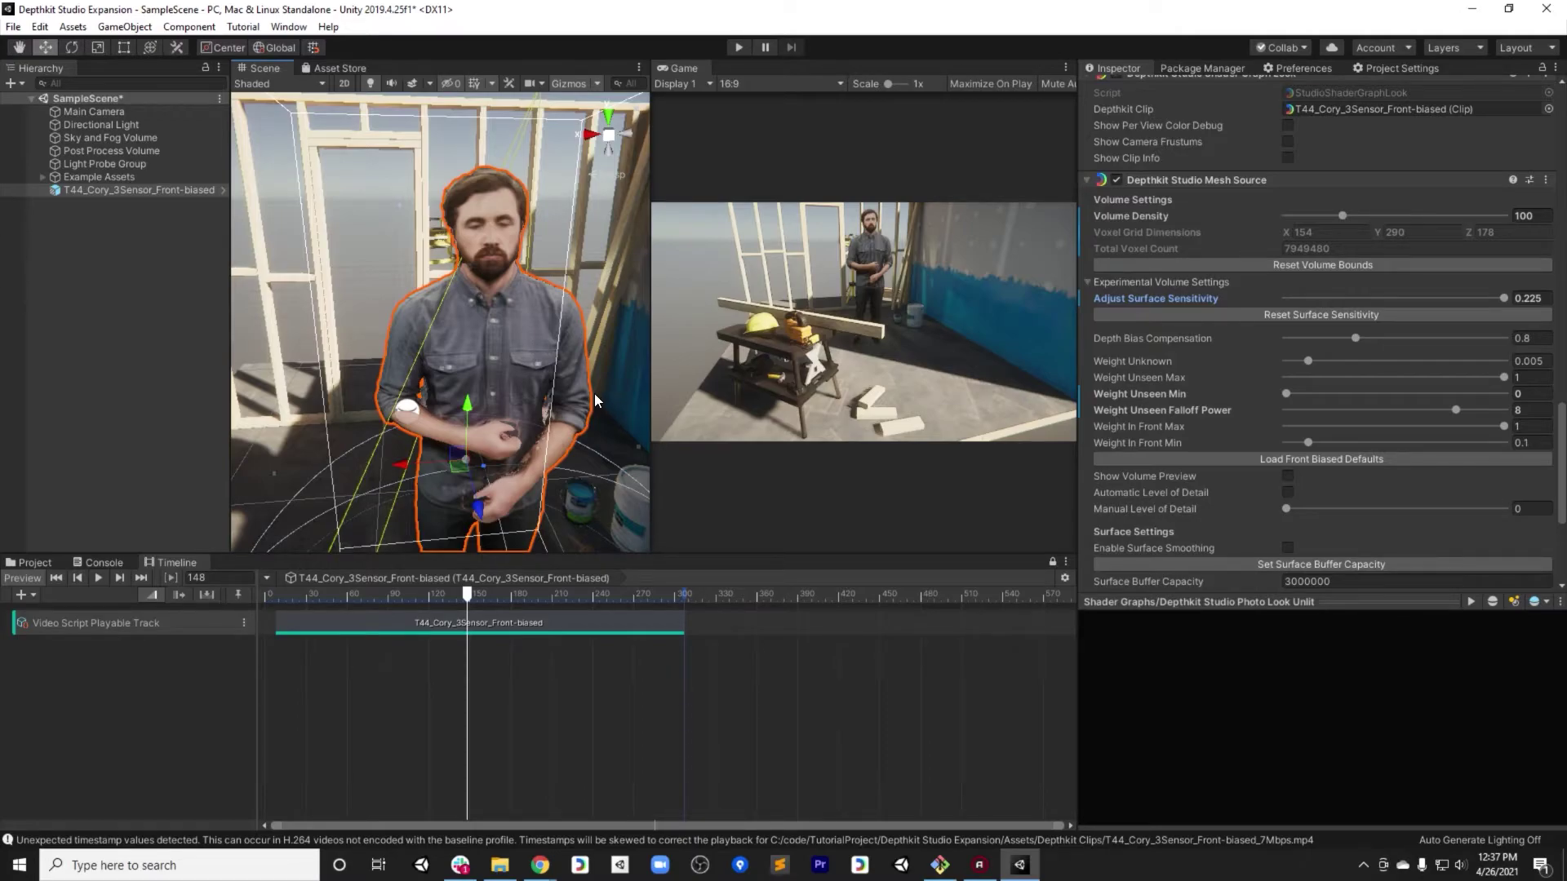
mouse_move(1202, 337)
middle_drag(501, 300, 477, 307)
- Drop Depth Bias Compensation to 0 and inspect the person's face up close
scroll(476, 307, up, 4)
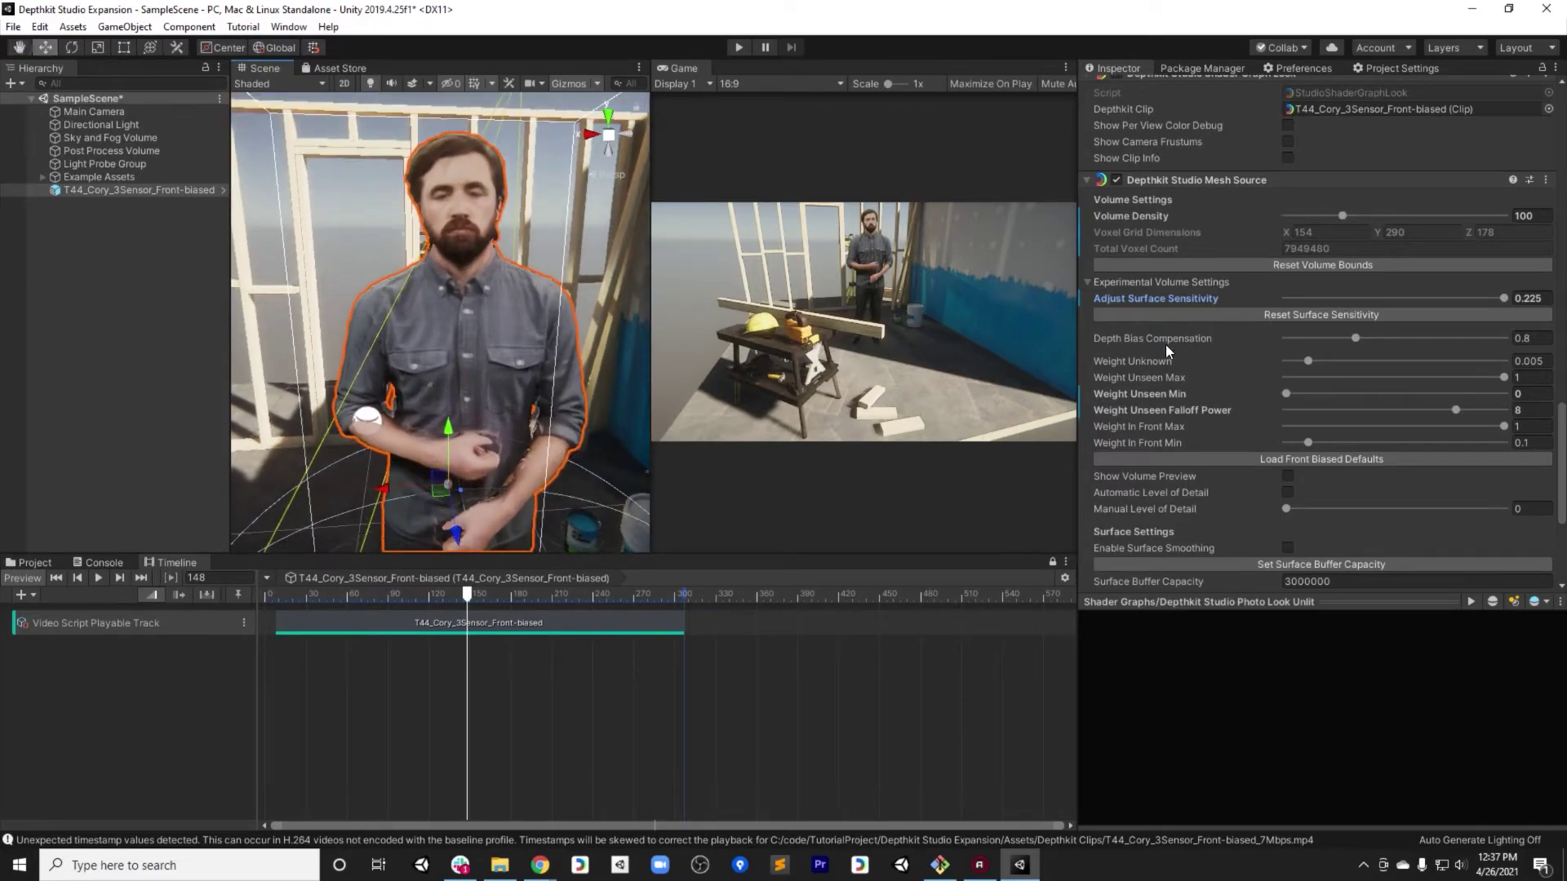
drag(1274, 339, 1263, 338)
alt+drag(457, 342, 483, 424)
alt+right_drag(484, 424, 408, 432)
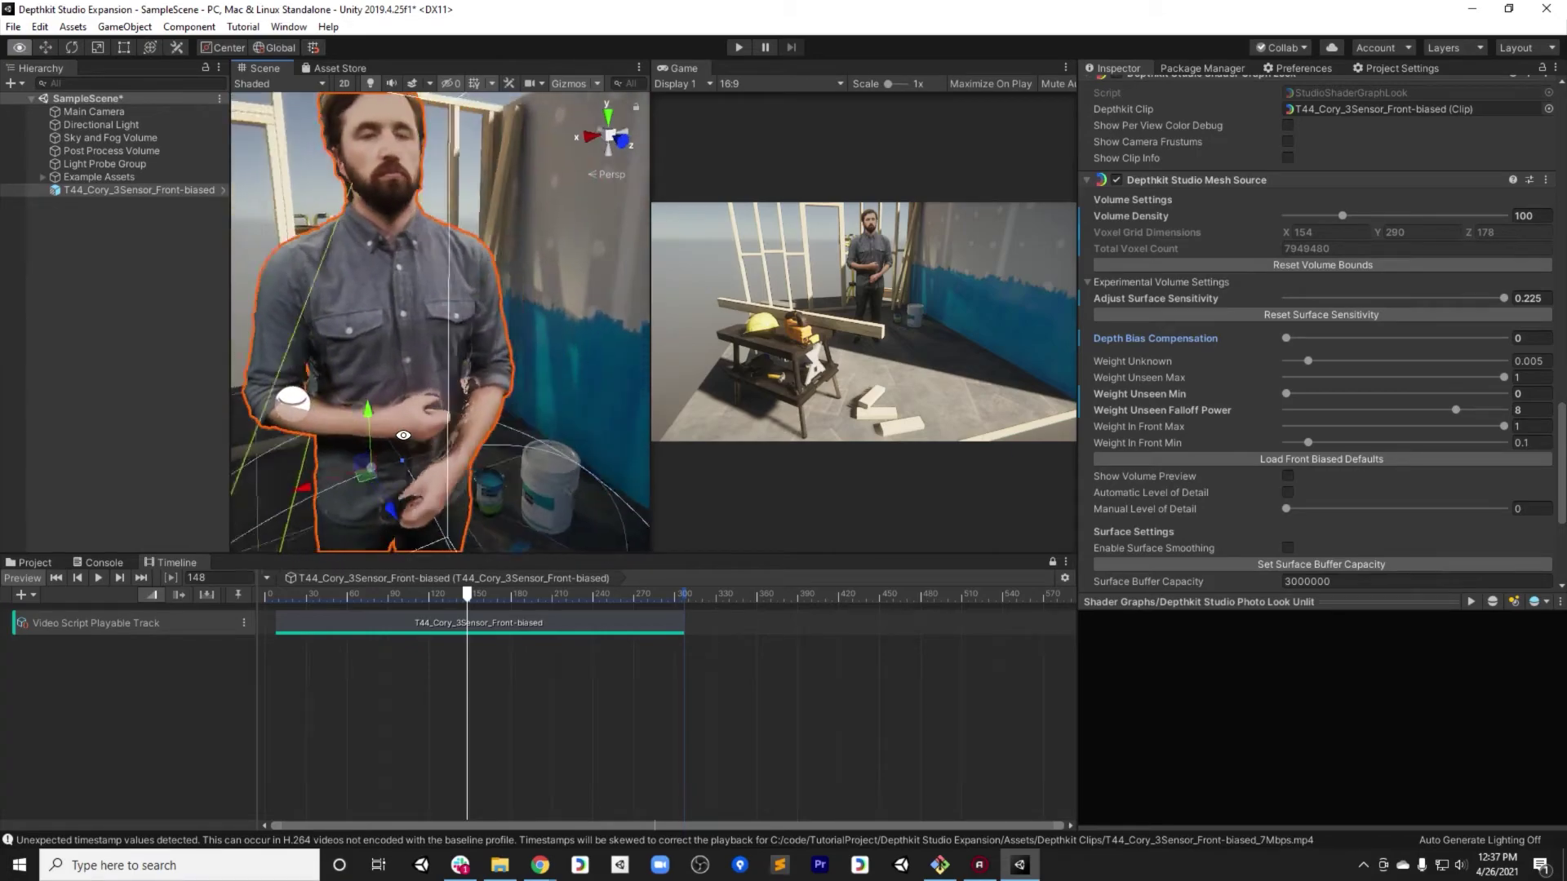
mouse_move(408, 433)
alt+mouse_down()
mouse_move(409, 404)
mouse_move(397, 443)
alt+mouse_up()
middle_drag(404, 423, 364, 427)
alt+drag(364, 428, 408, 422)
- Raise Depth Bias Compensation toward 0.871, then settle it at 0.824
click(1291, 338)
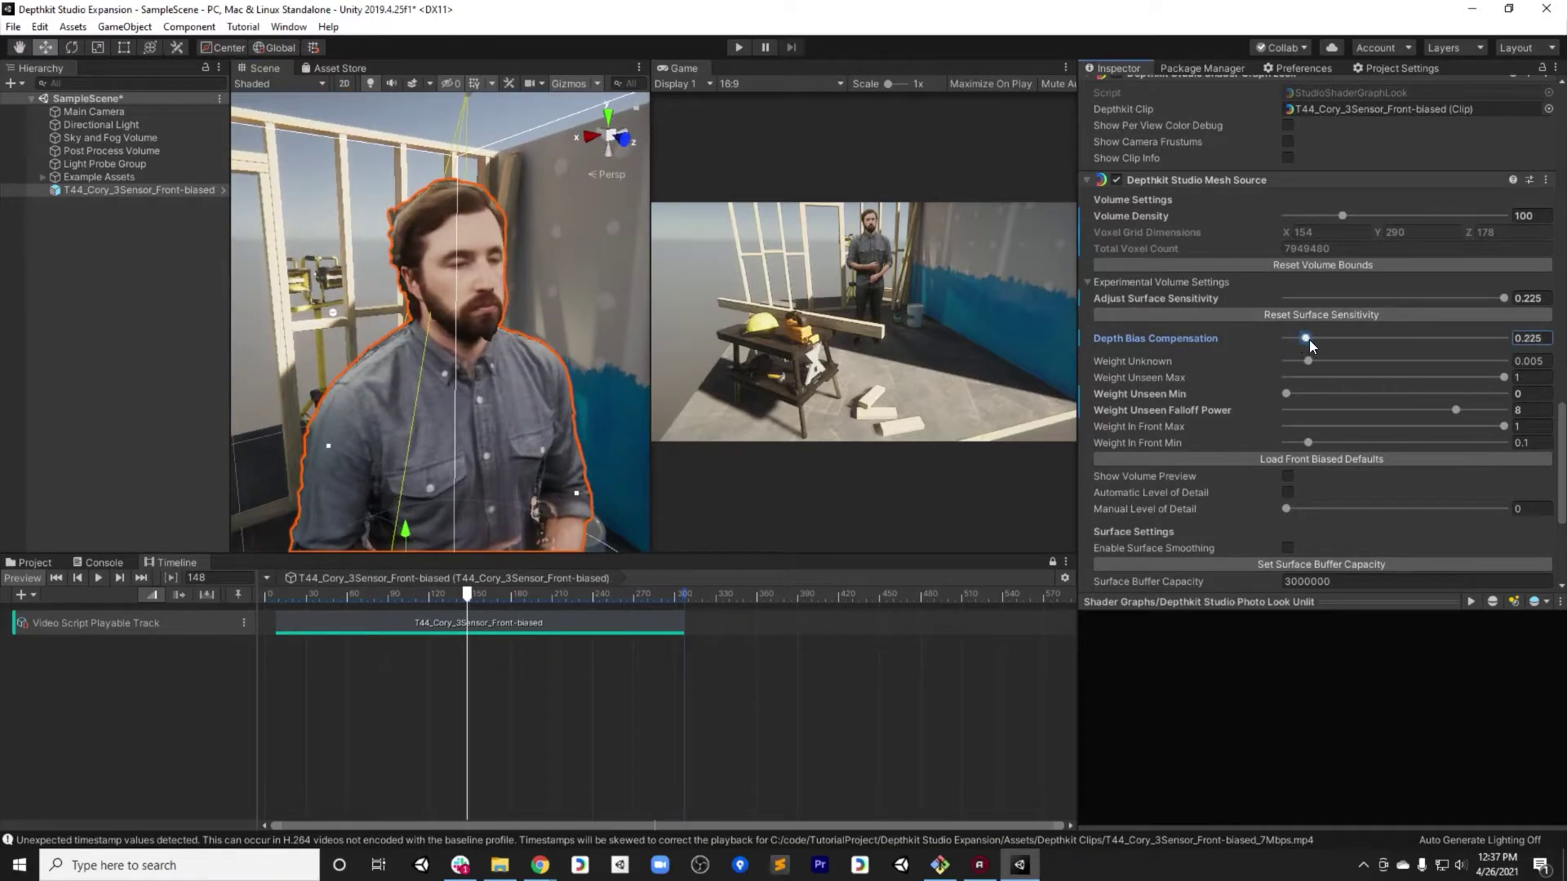
drag(1309, 339, 1357, 350)
scroll(569, 337, up, 3)
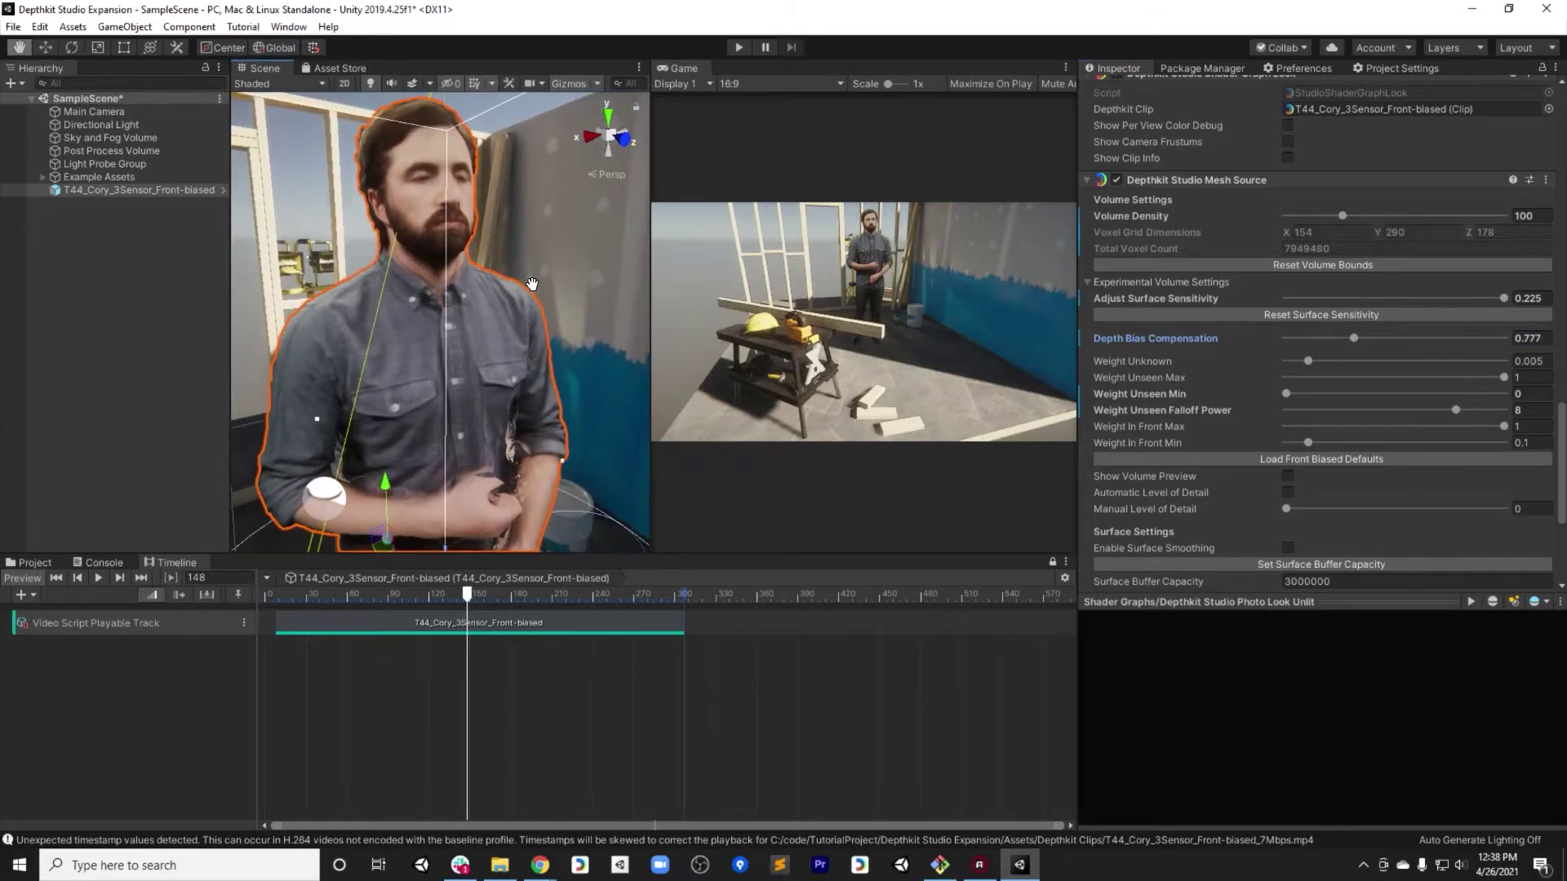
drag(1354, 339, 1361, 342)
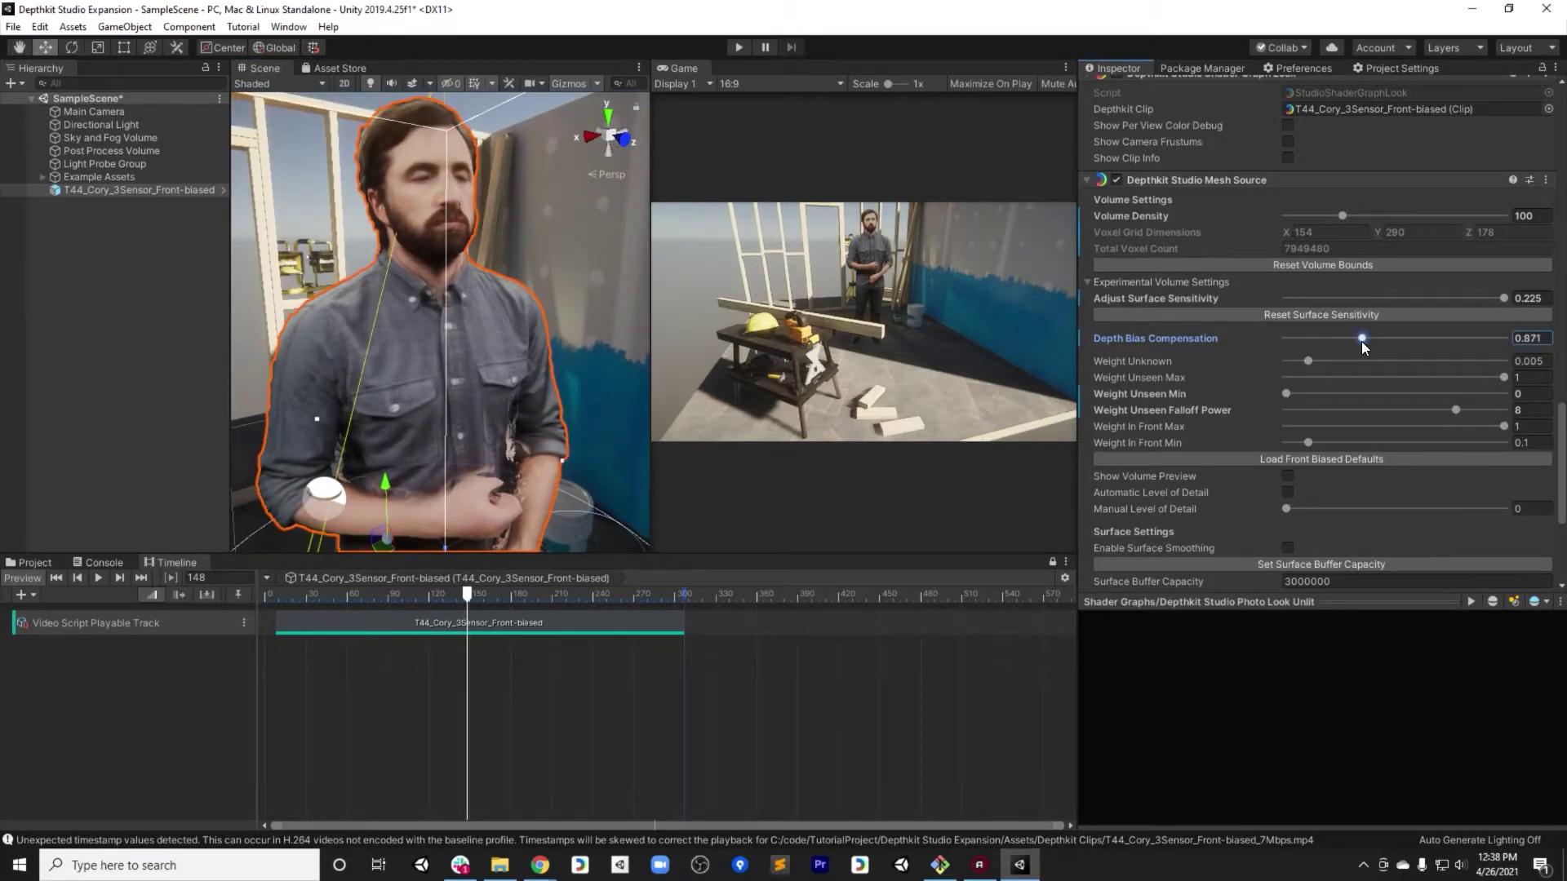
alt+drag(441, 383, 475, 388)
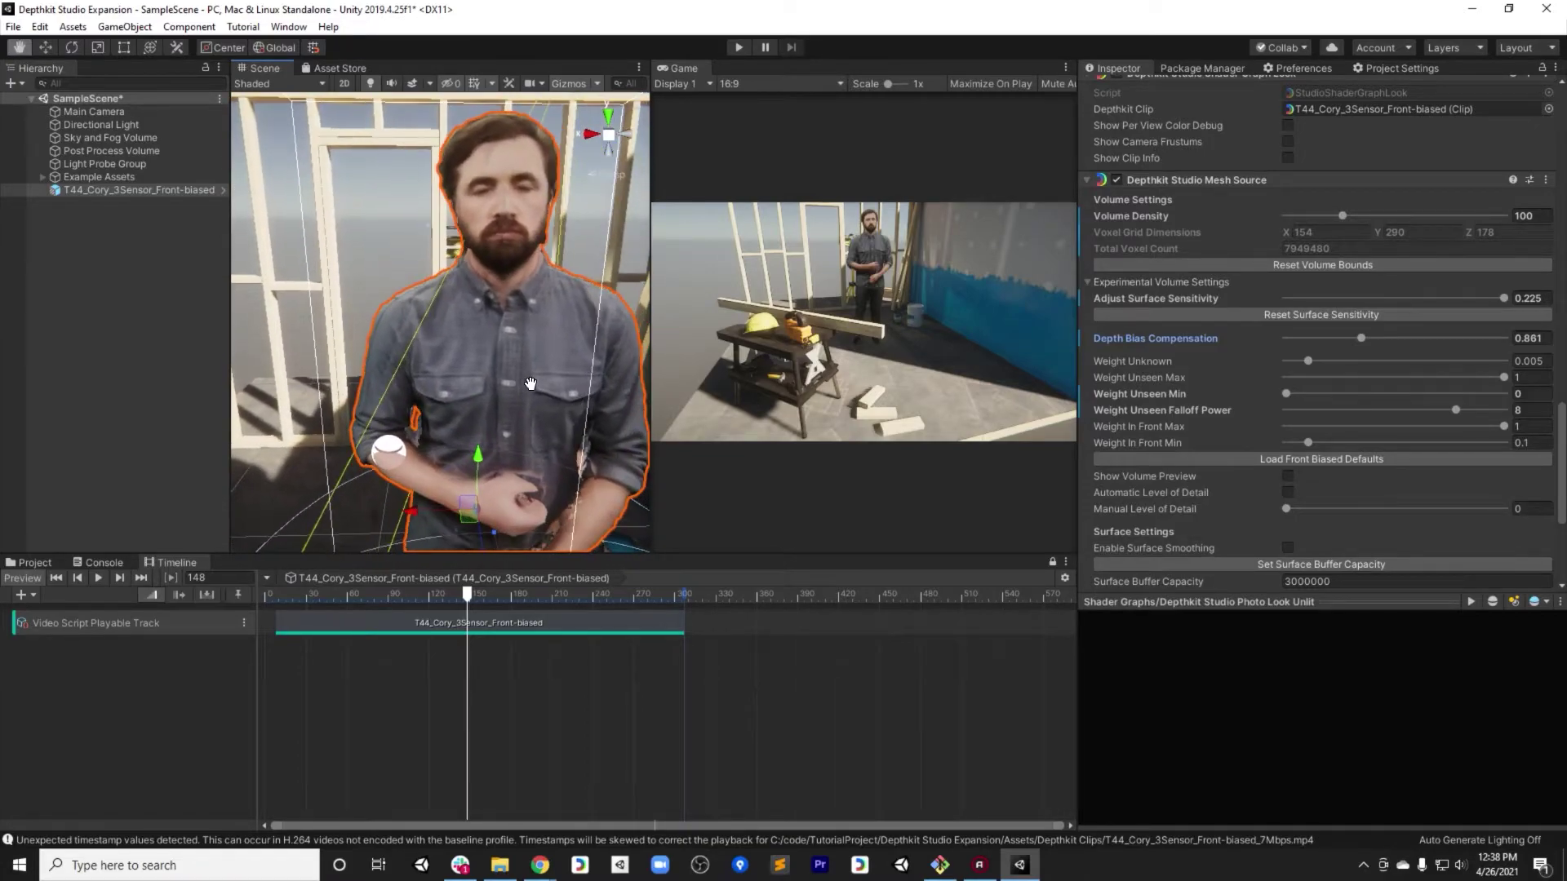
drag(1361, 337, 1355, 338)
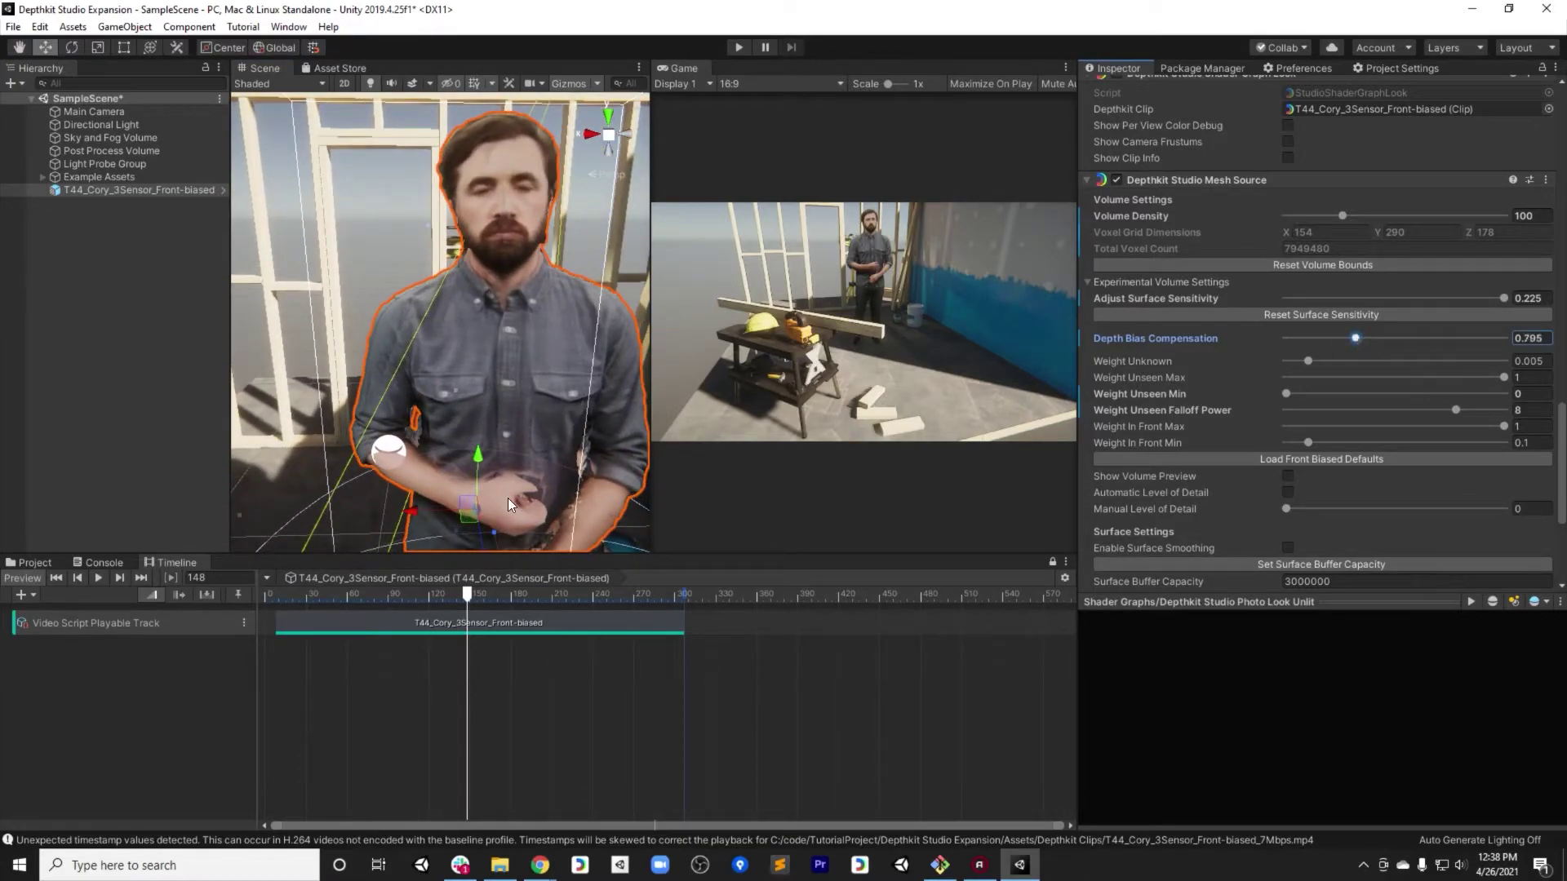
alt+drag(507, 498, 808, 437)
mouse_move(1335, 338)
mouse_down()
mouse_move(1327, 351)
mouse_move(1347, 352)
mouse_up()
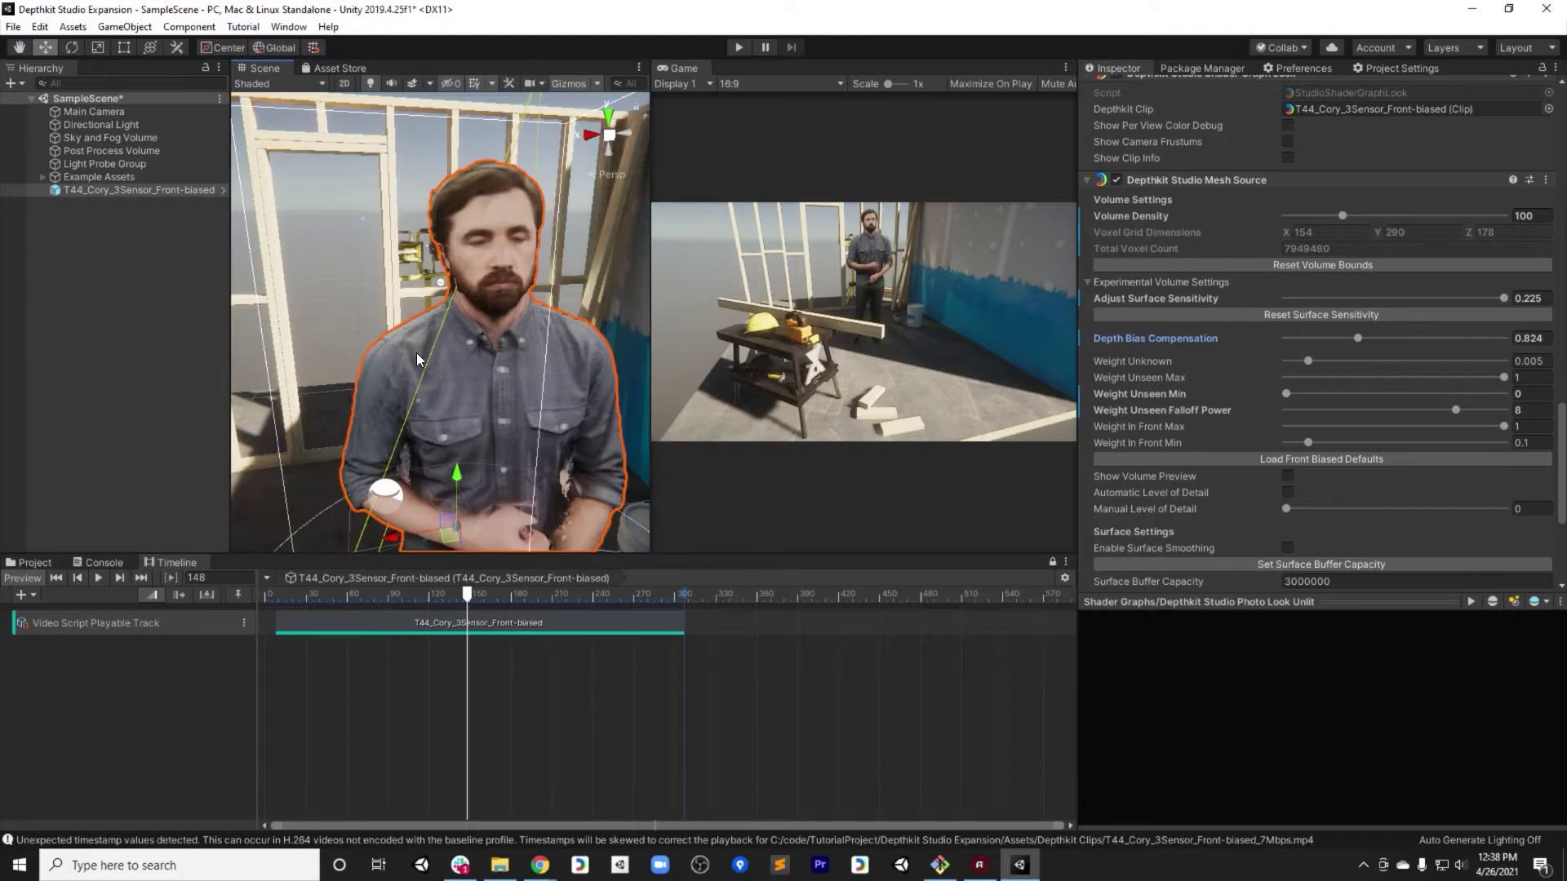
- Enable Surface Smoothing on the clip, framing the man's head and torso
scroll(1317, 343, down, 5)
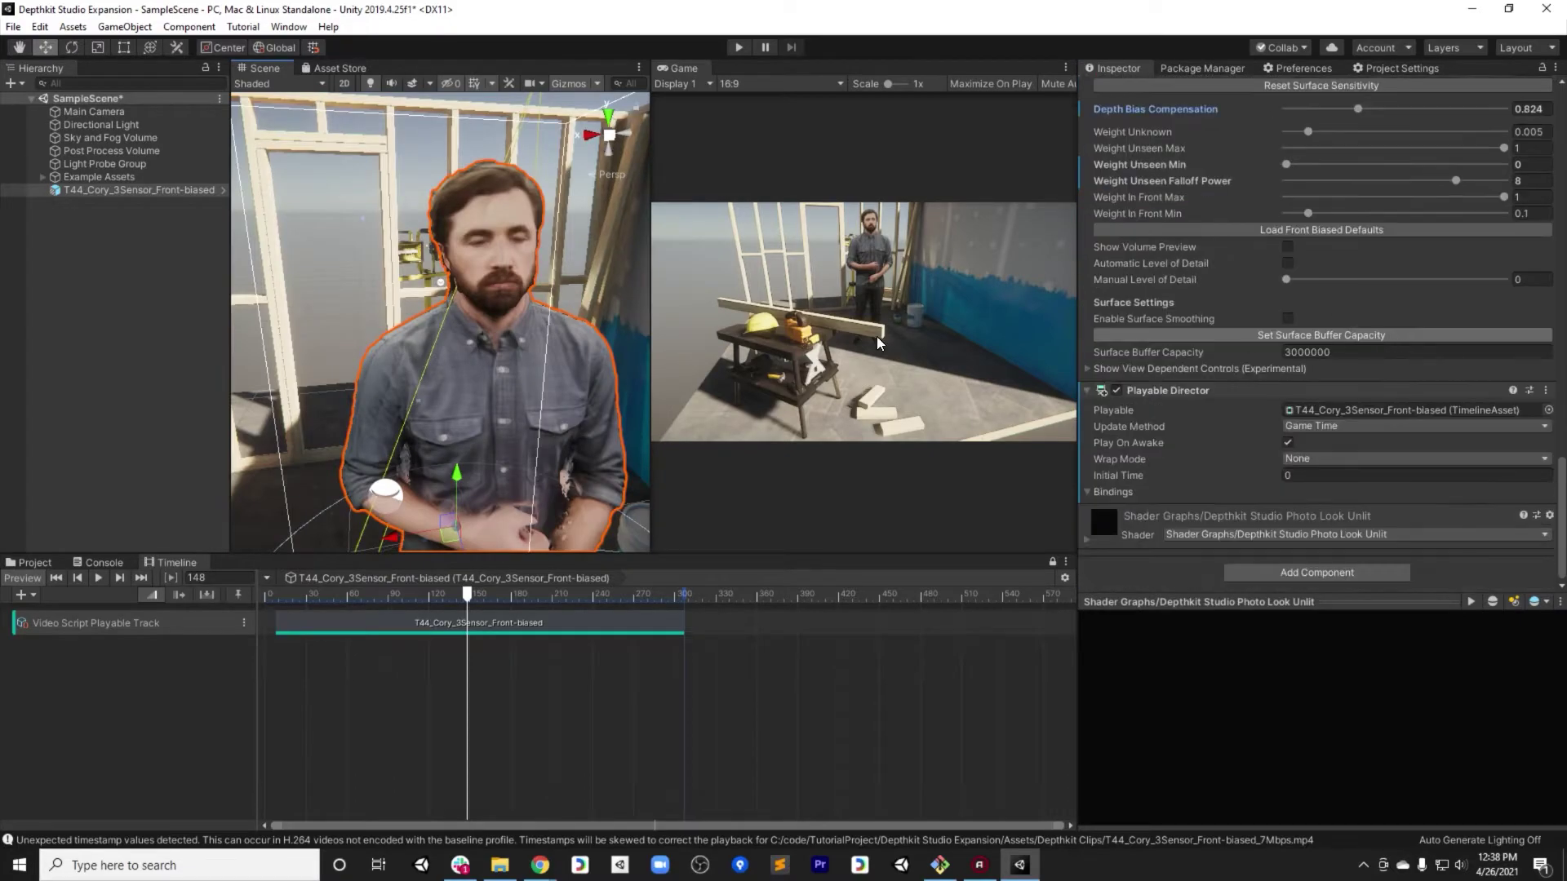
scroll(594, 354, down, 3)
scroll(545, 380, up, 5)
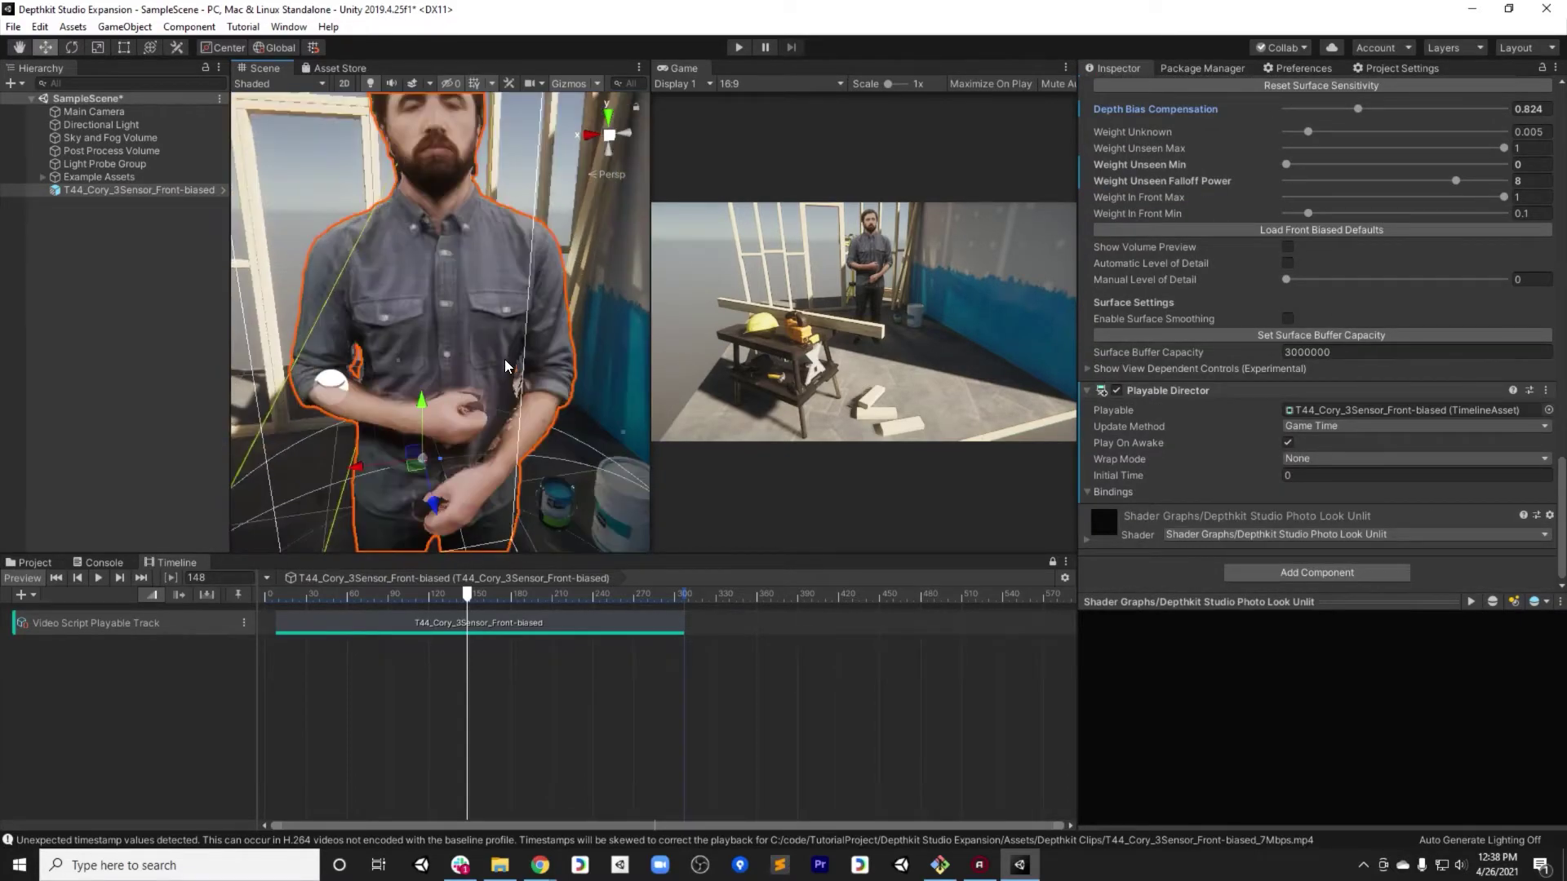
middle_drag(507, 372, 467, 419)
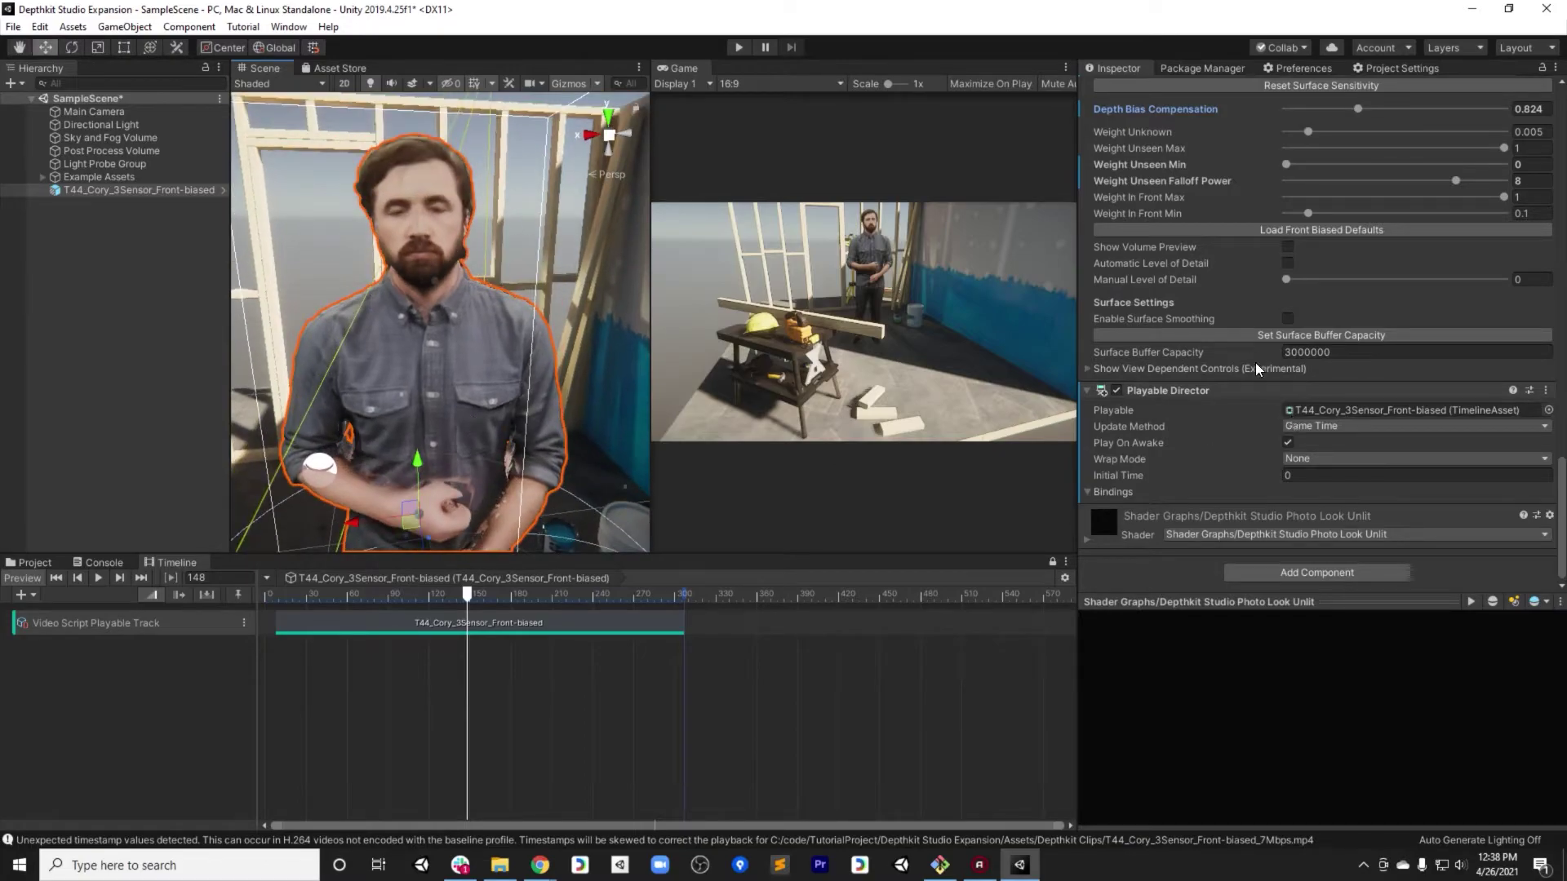
click(1287, 319)
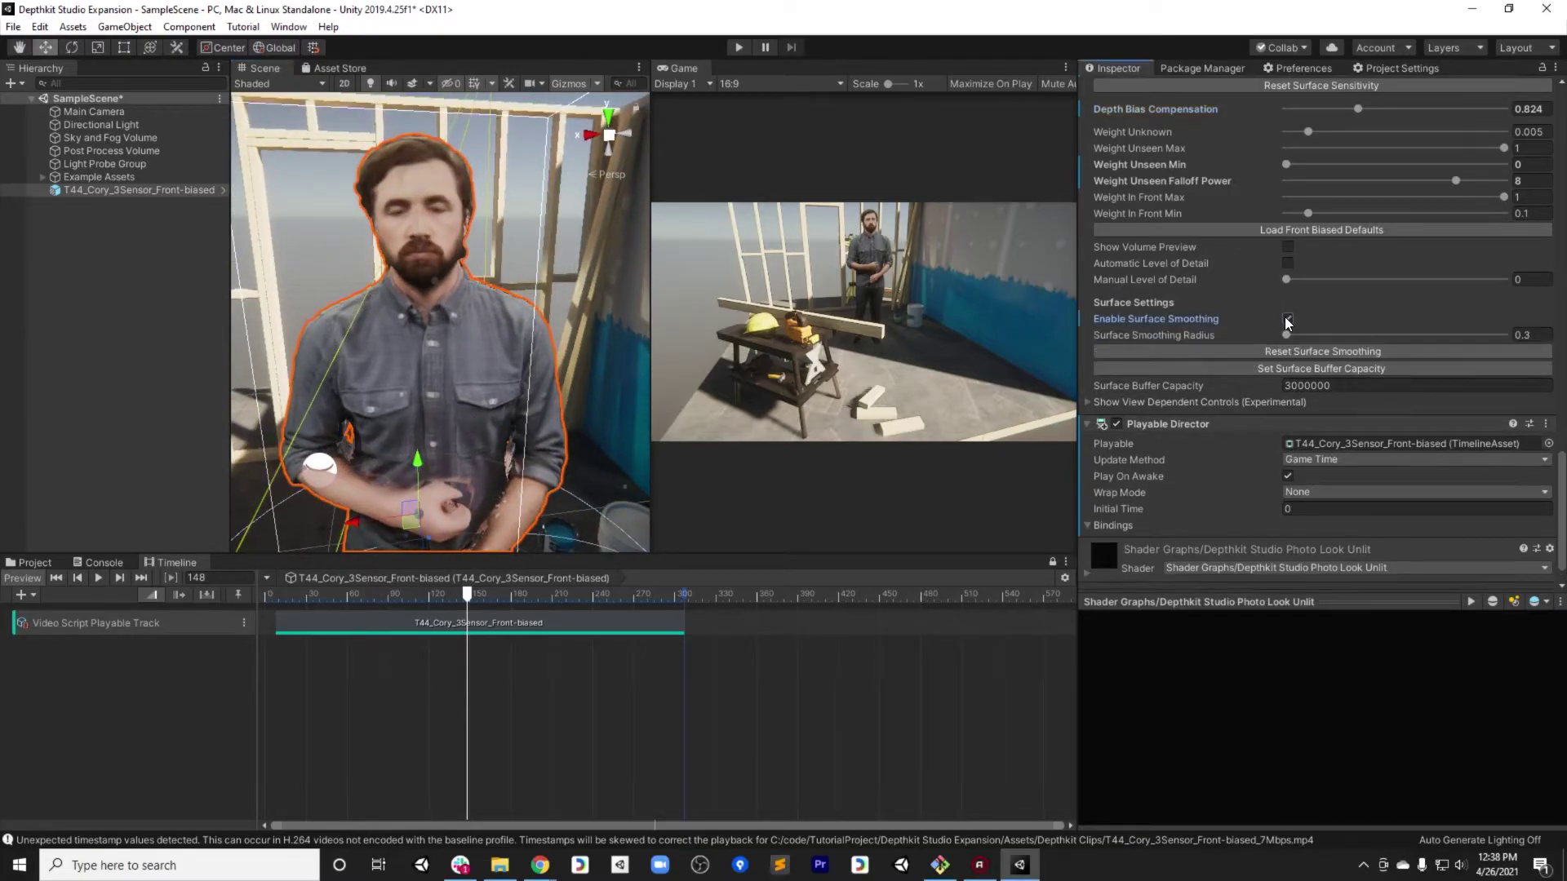
alt+drag(470, 351, 523, 361)
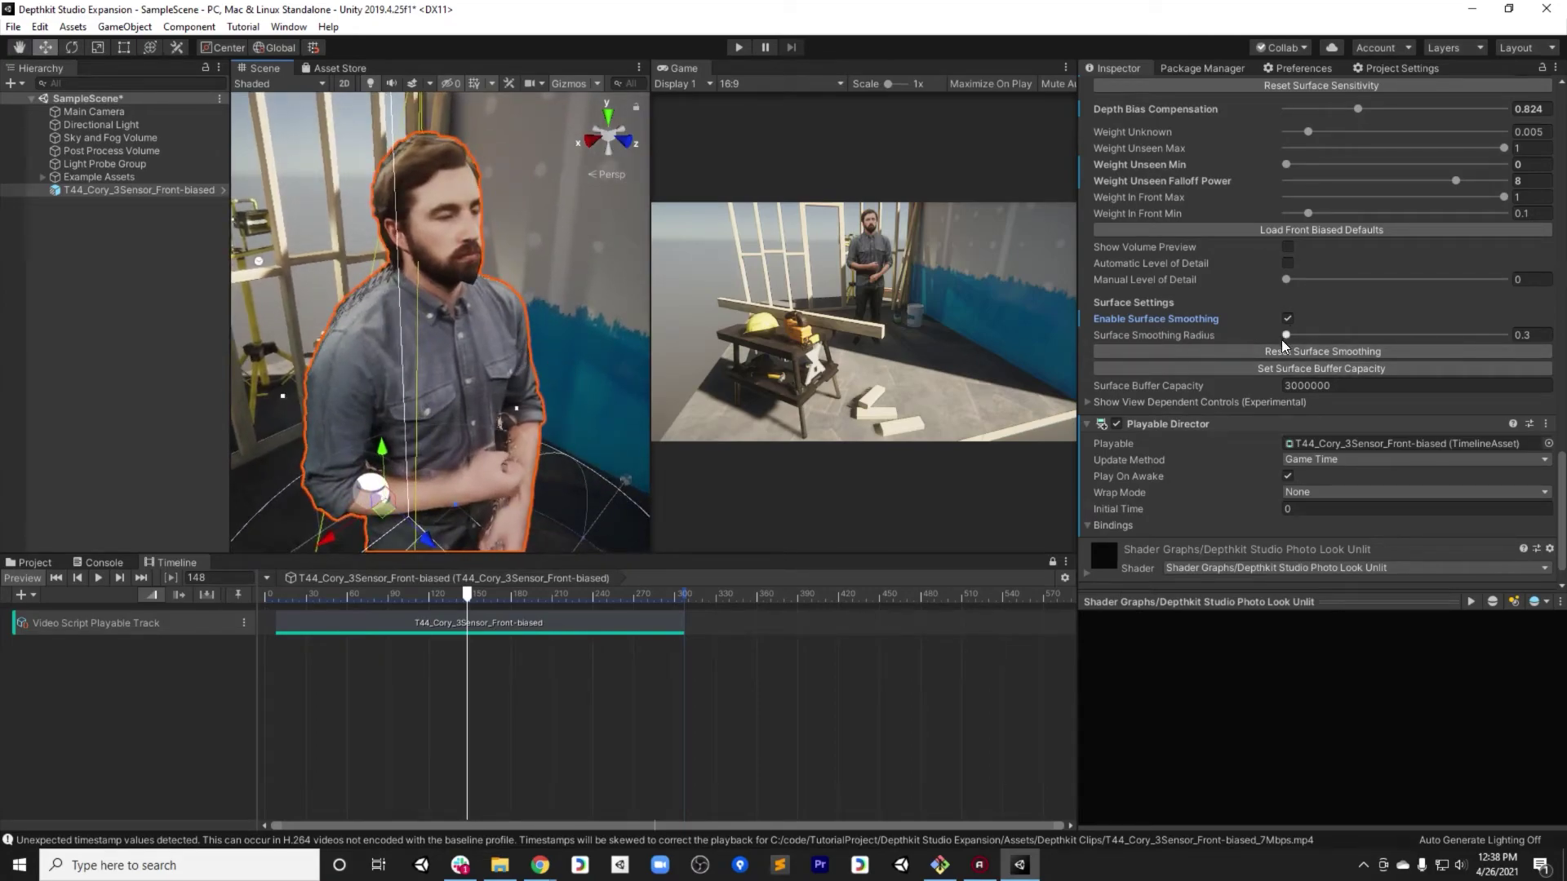
- Tune Surface Smoothing Radius to 0.393 and expand Show View Dependent Controls (Experimental)
mouse_move(1287, 336)
mouse_down()
mouse_move(1341, 336)
mouse_move(1315, 336)
mouse_up()
alt+drag(384, 320, 465, 319)
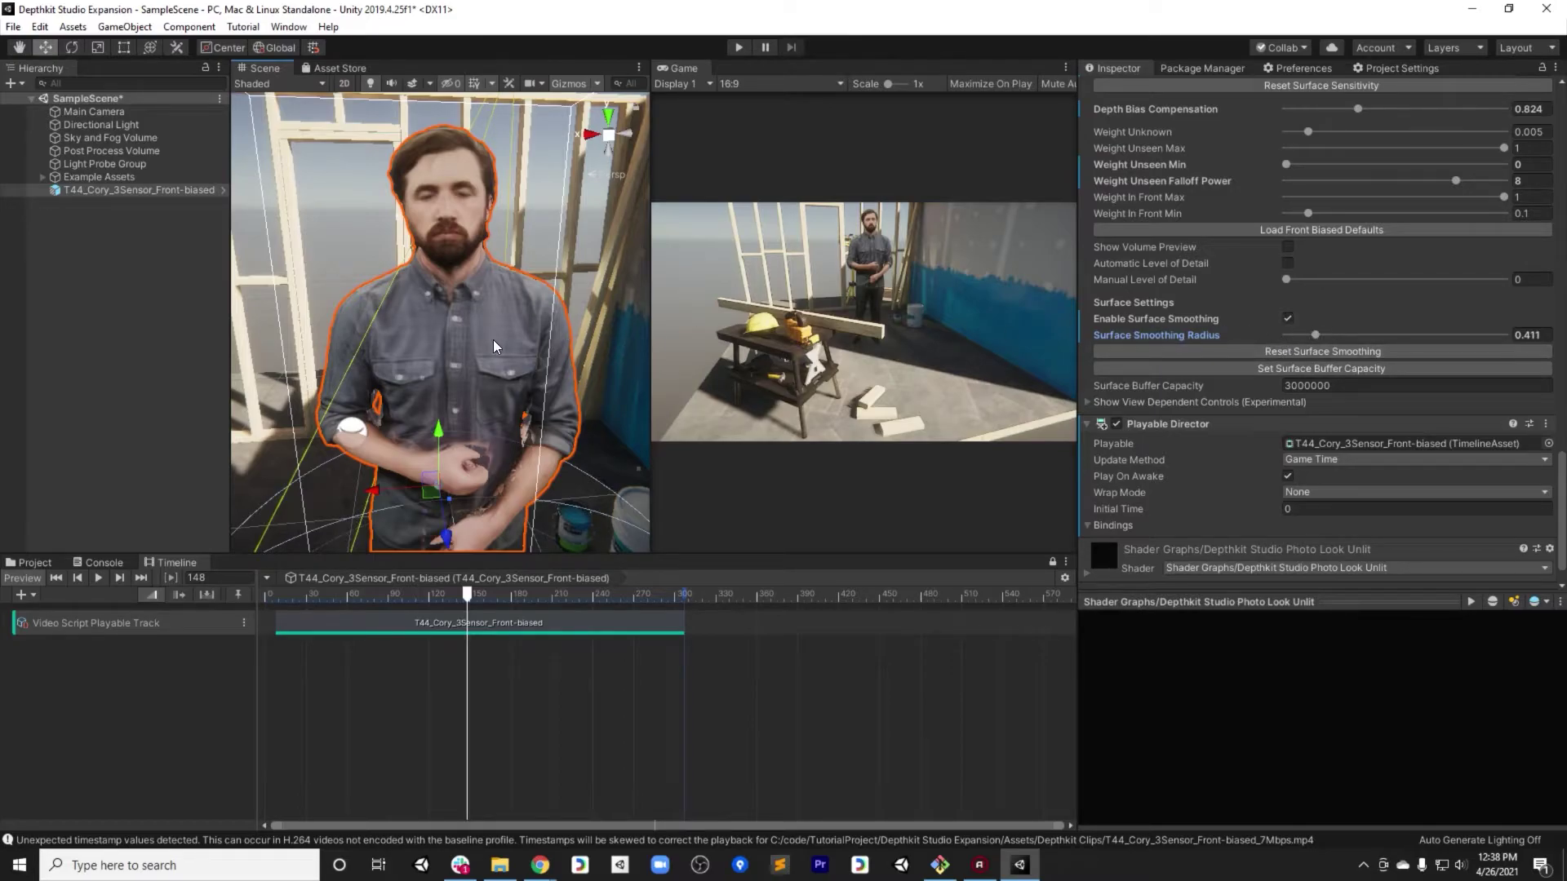
alt+drag(494, 346, 490, 357)
drag(1315, 334, 1531, 344)
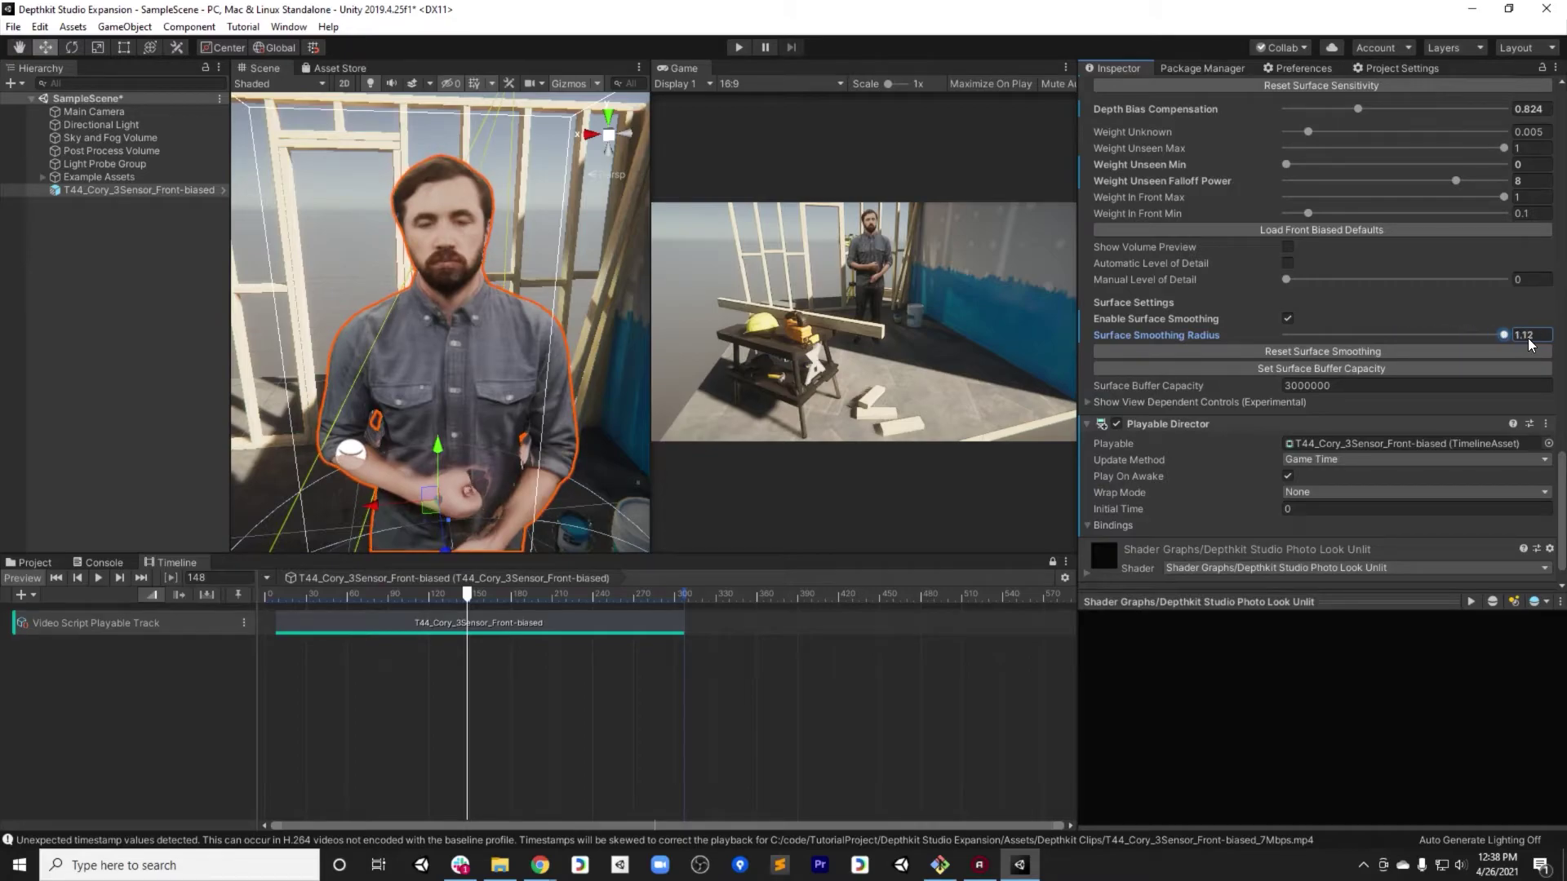
alt+drag(408, 349, 824, 332)
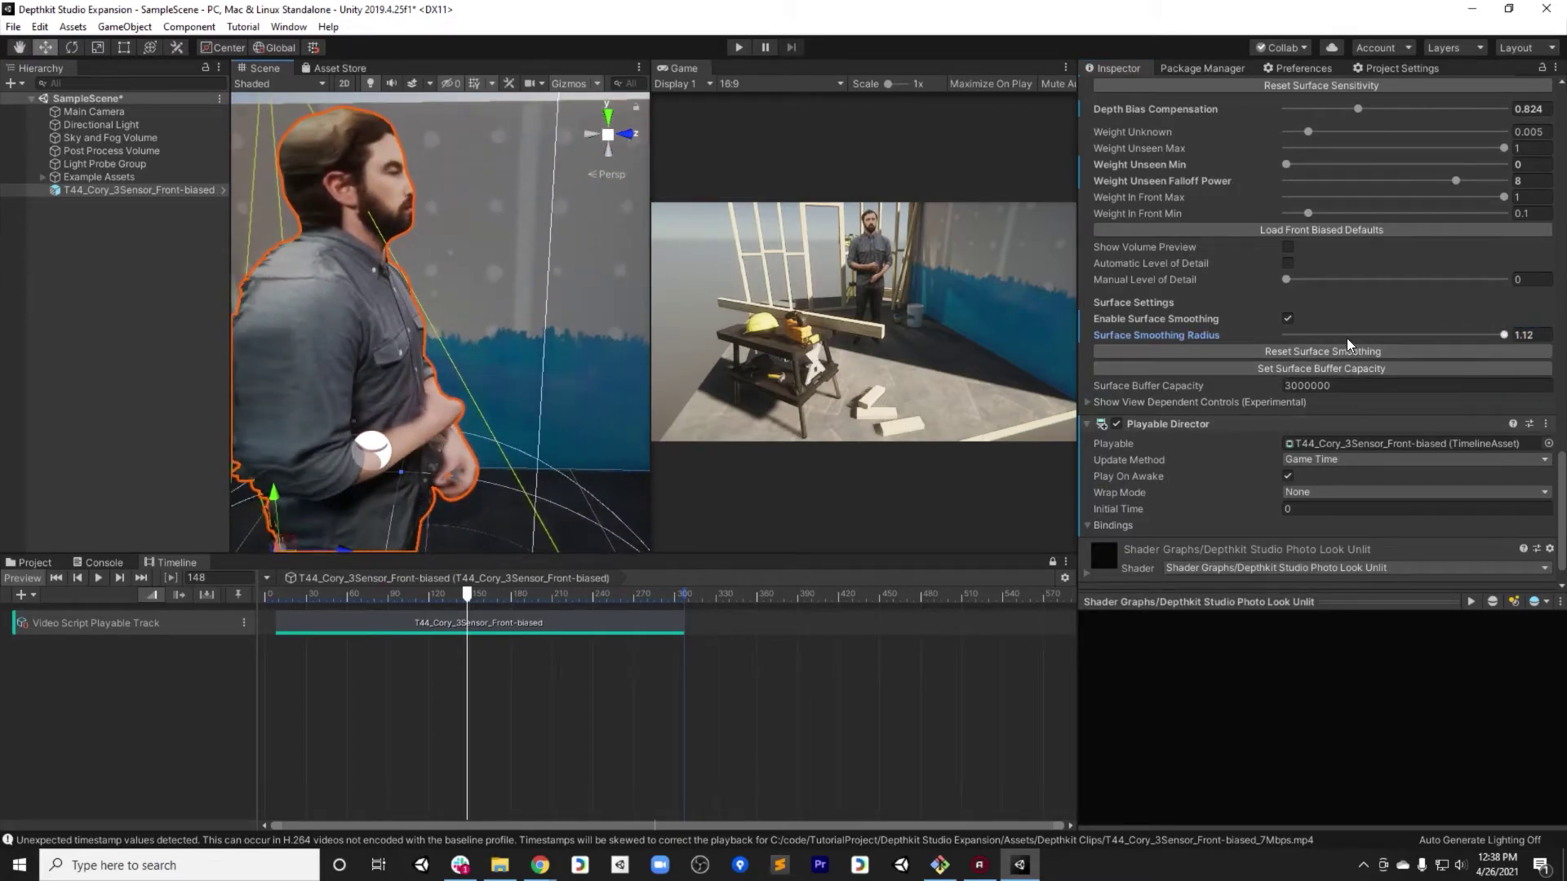
drag(1348, 341, 1316, 337)
alt+drag(530, 371, 371, 330)
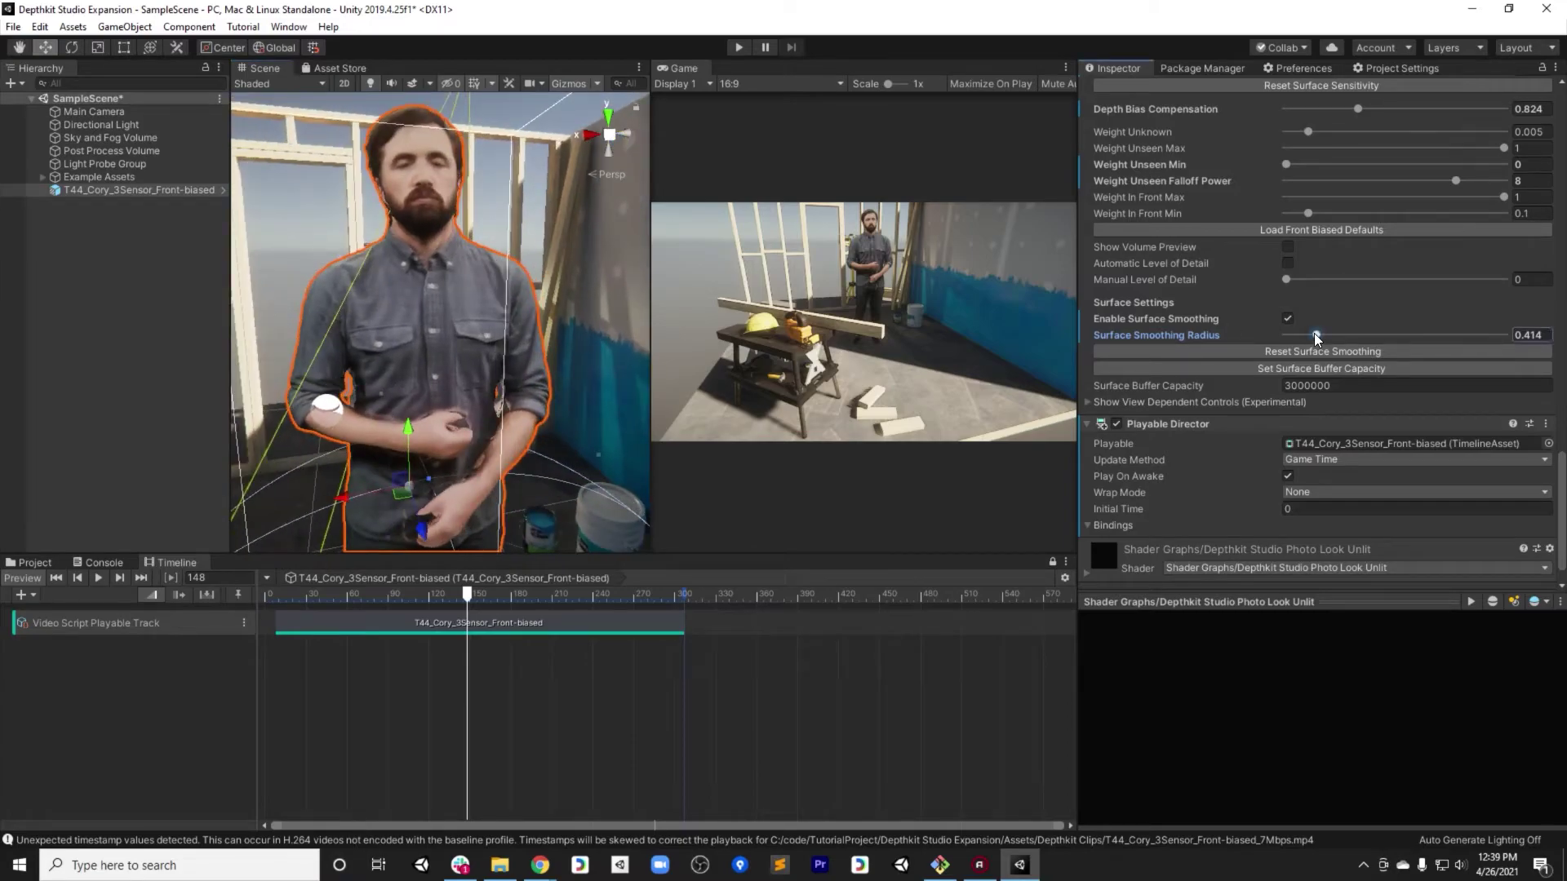
drag(1316, 336, 1311, 336)
click(1089, 402)
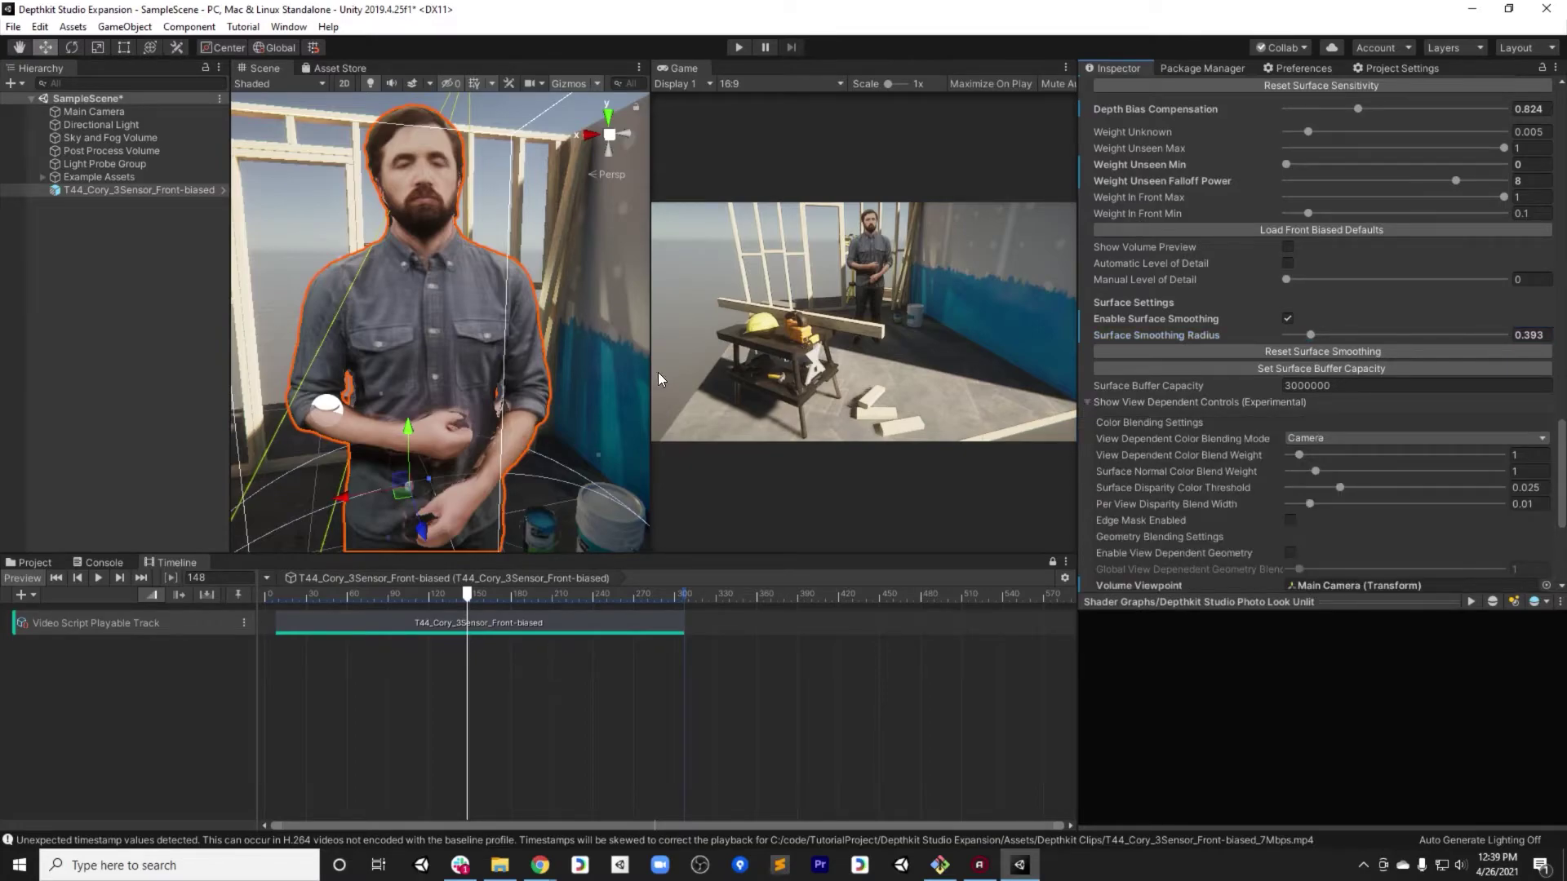
scroll(1268, 340, up, 8)
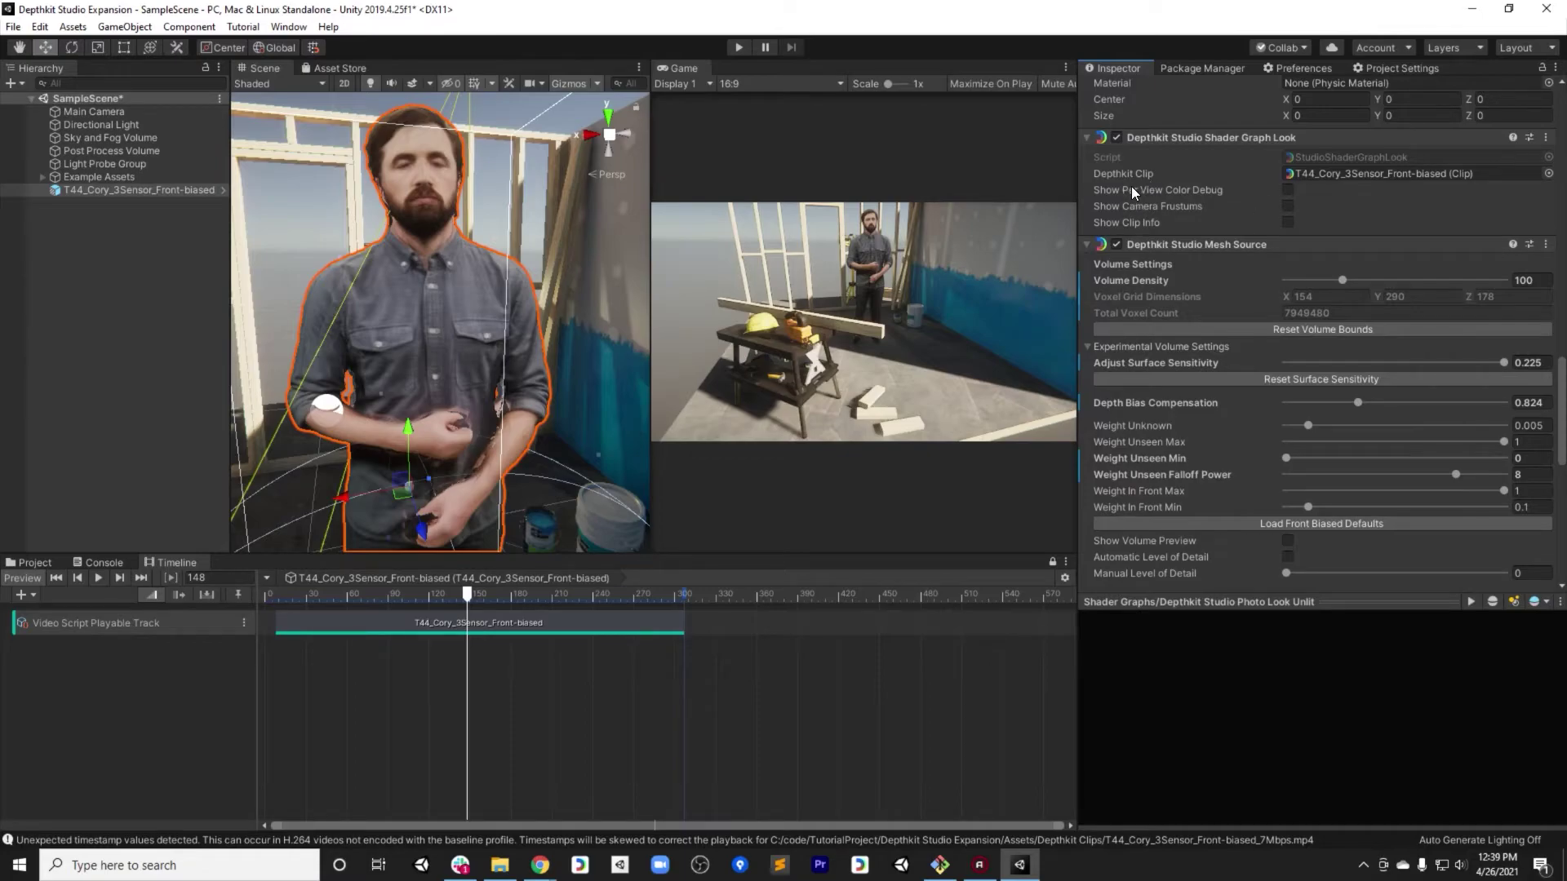
- Check Show Per View Color Debug and orbit around the false-coloured figure
click(1287, 190)
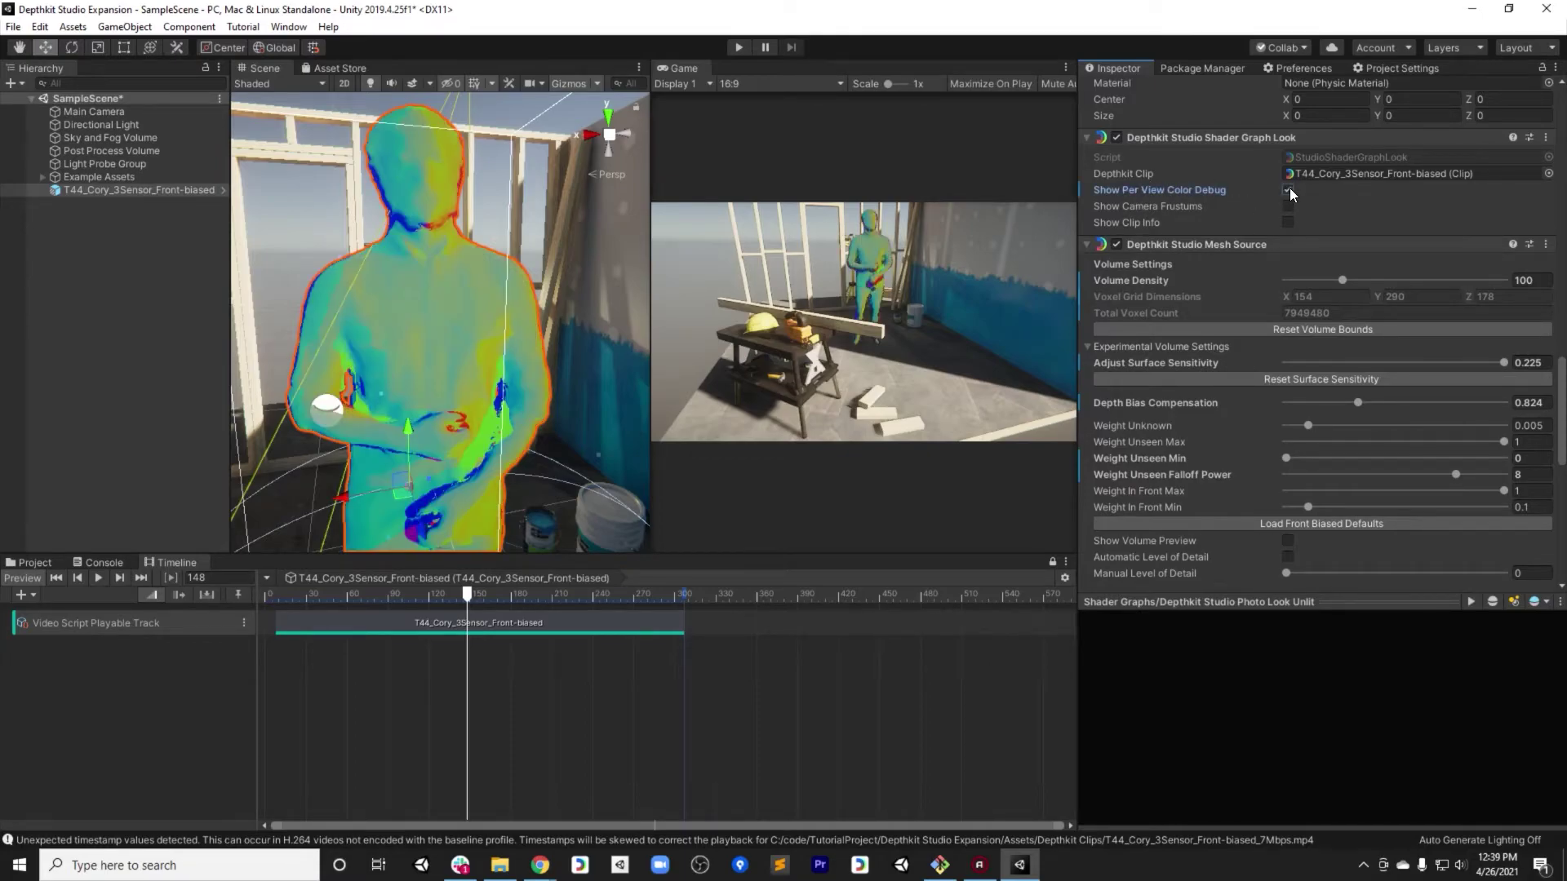
alt+drag(384, 392, 472, 379)
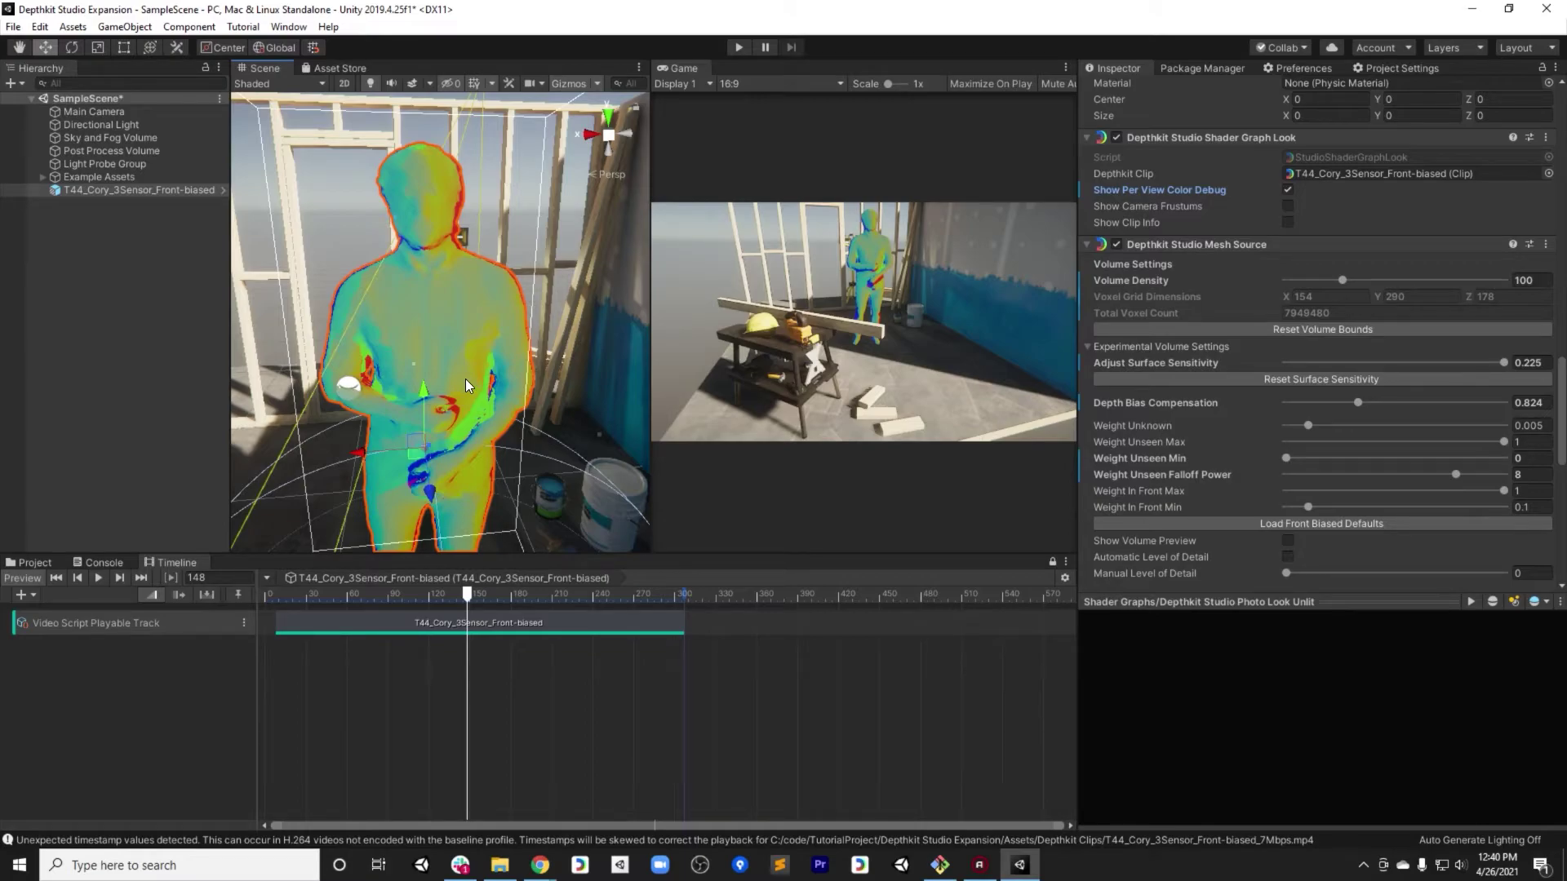
scroll(1460, 333, down, 5)
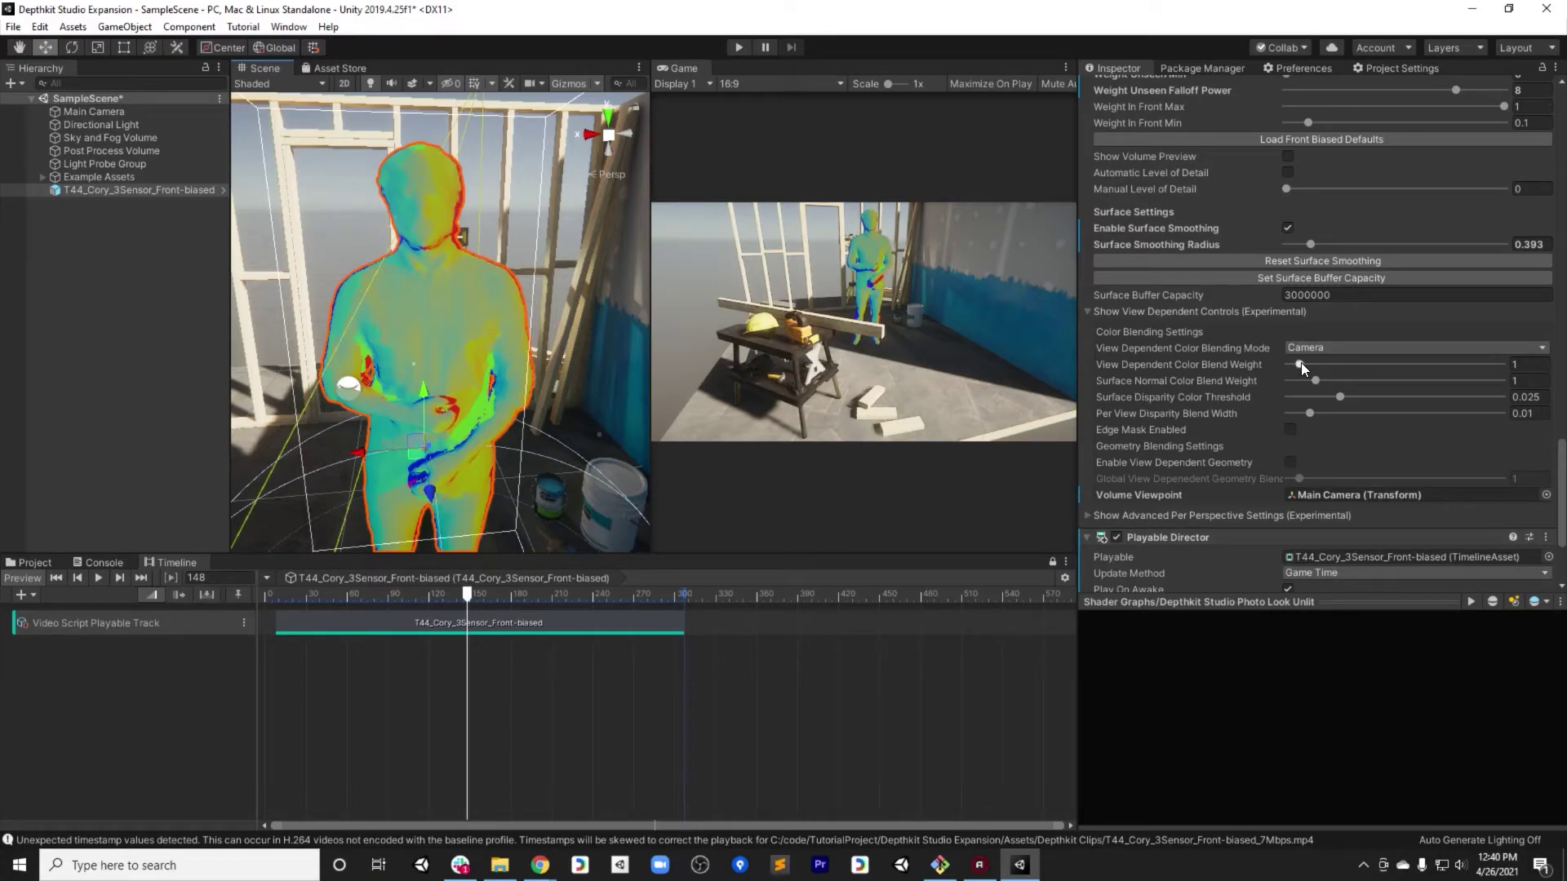
- Raise View Dependent Color Blend Weight to 12.49, review it, then uncheck Show Per View Color Debug
drag(1300, 364, 1421, 374)
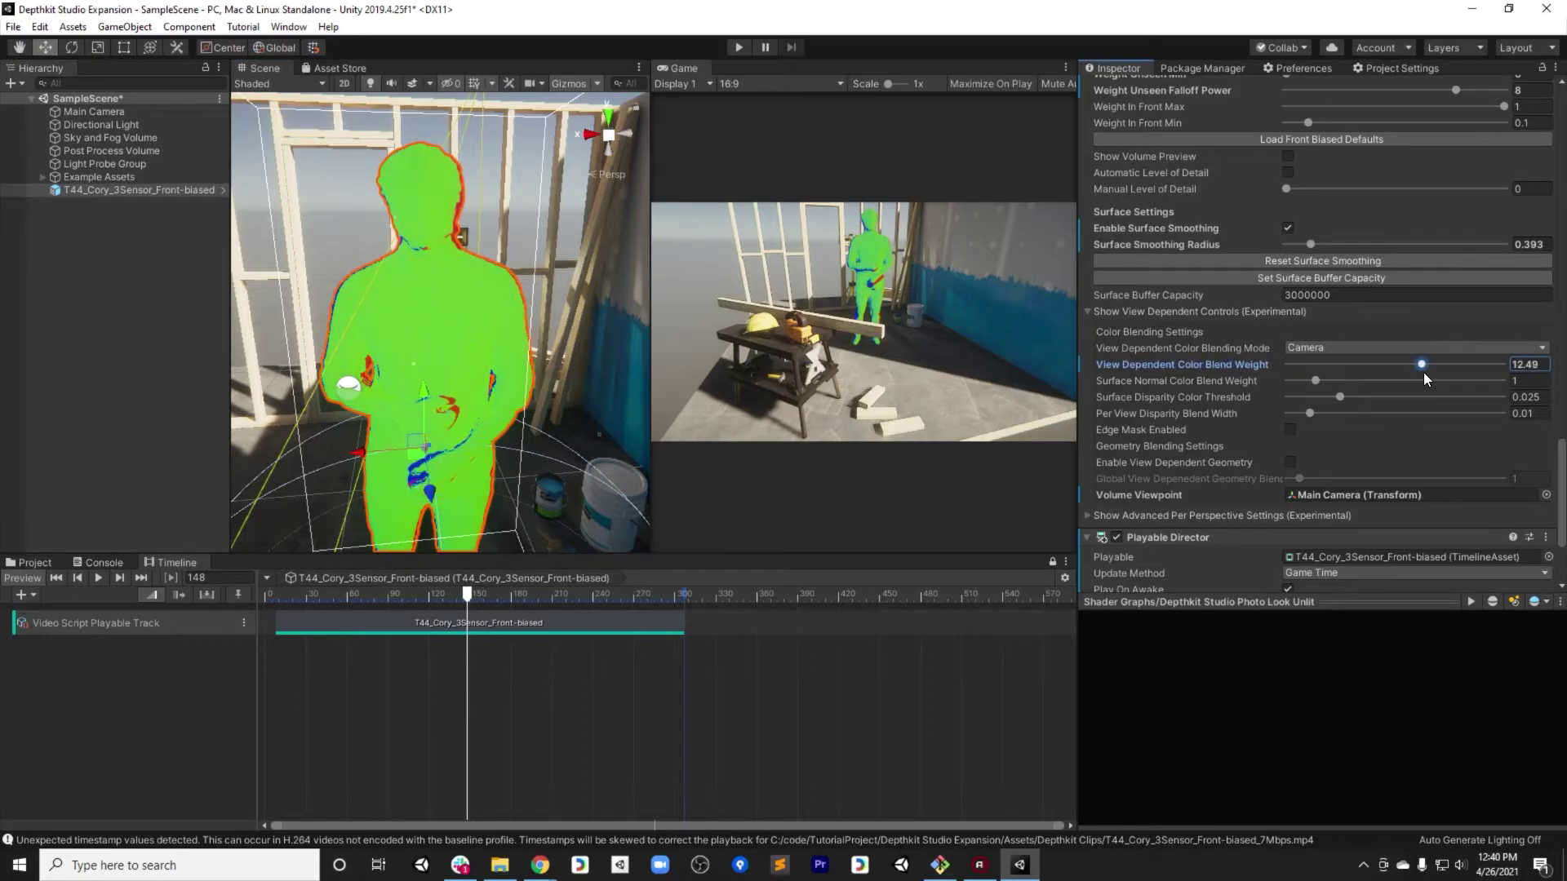
alt+drag(560, 383, 253, 388)
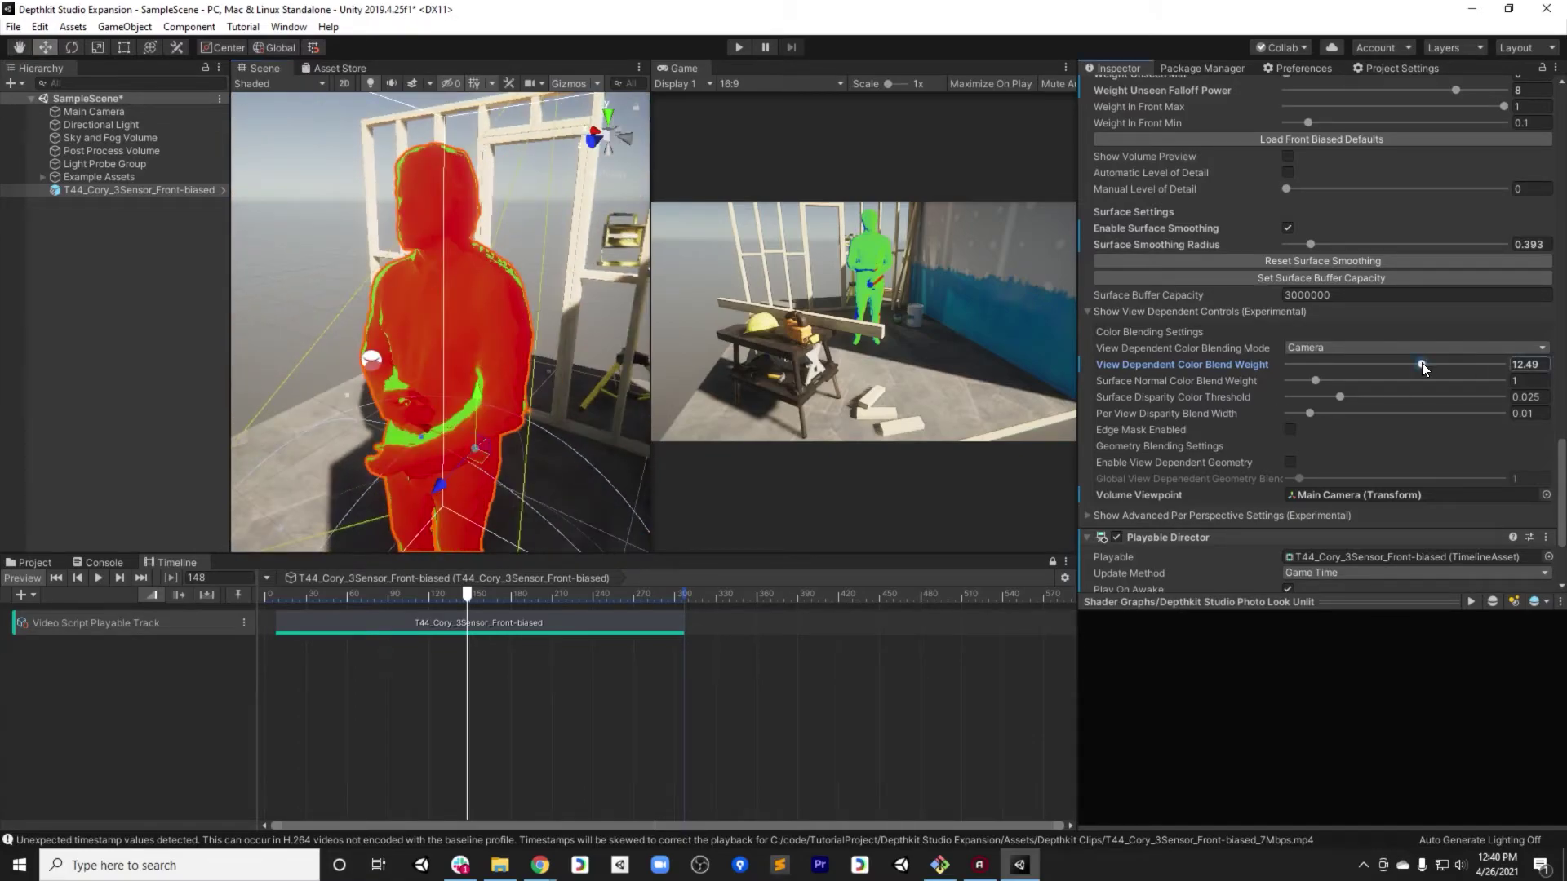
alt+drag(473, 383, 626, 381)
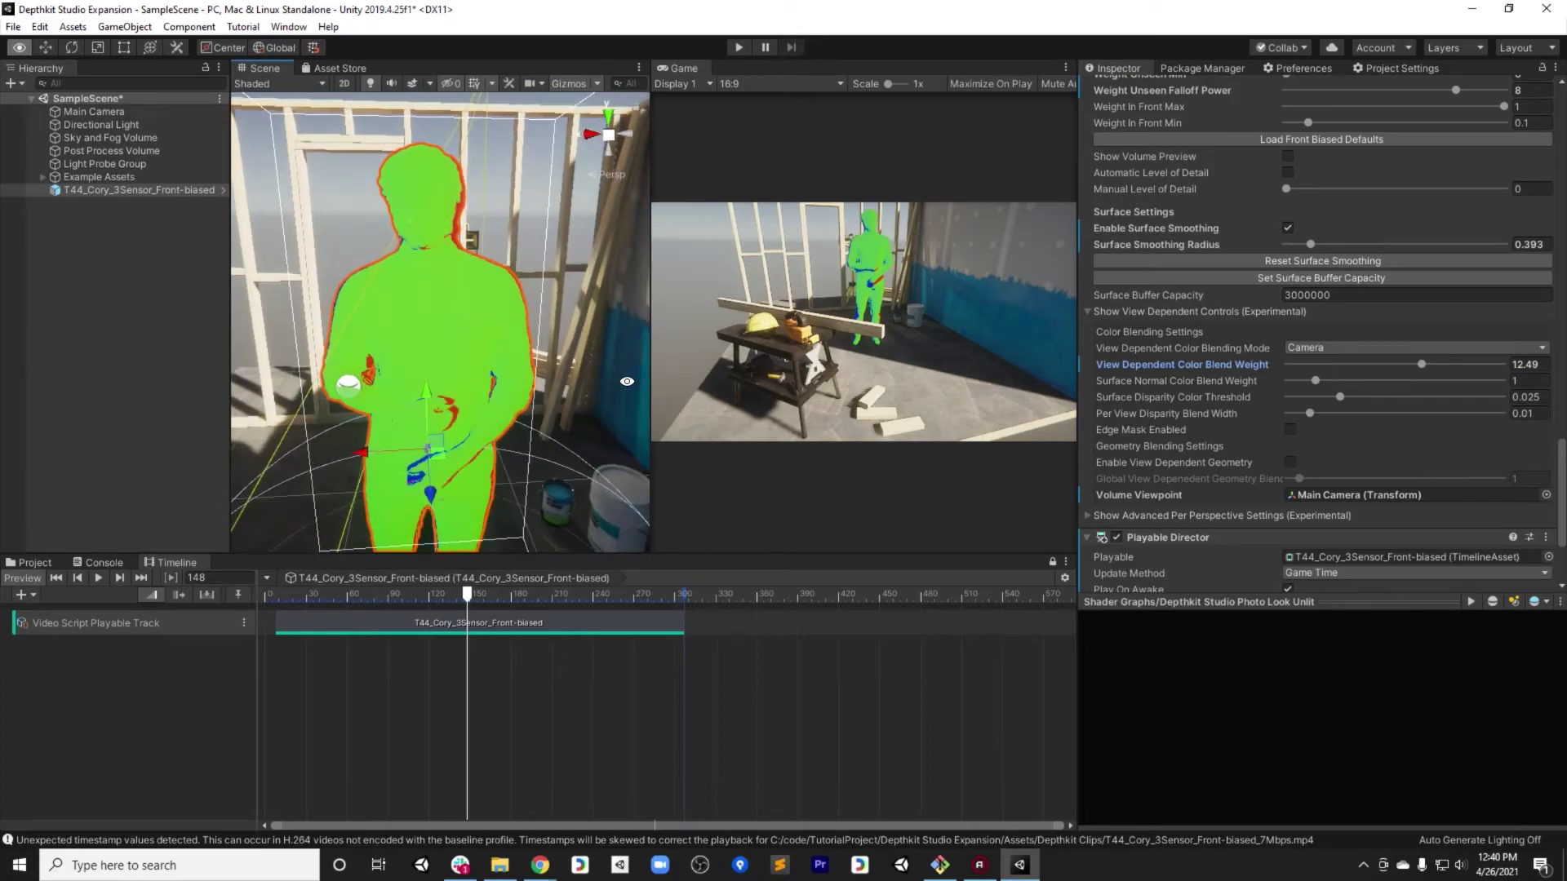
alt+drag(425, 351, 426, 341)
scroll(1381, 240, up, 5)
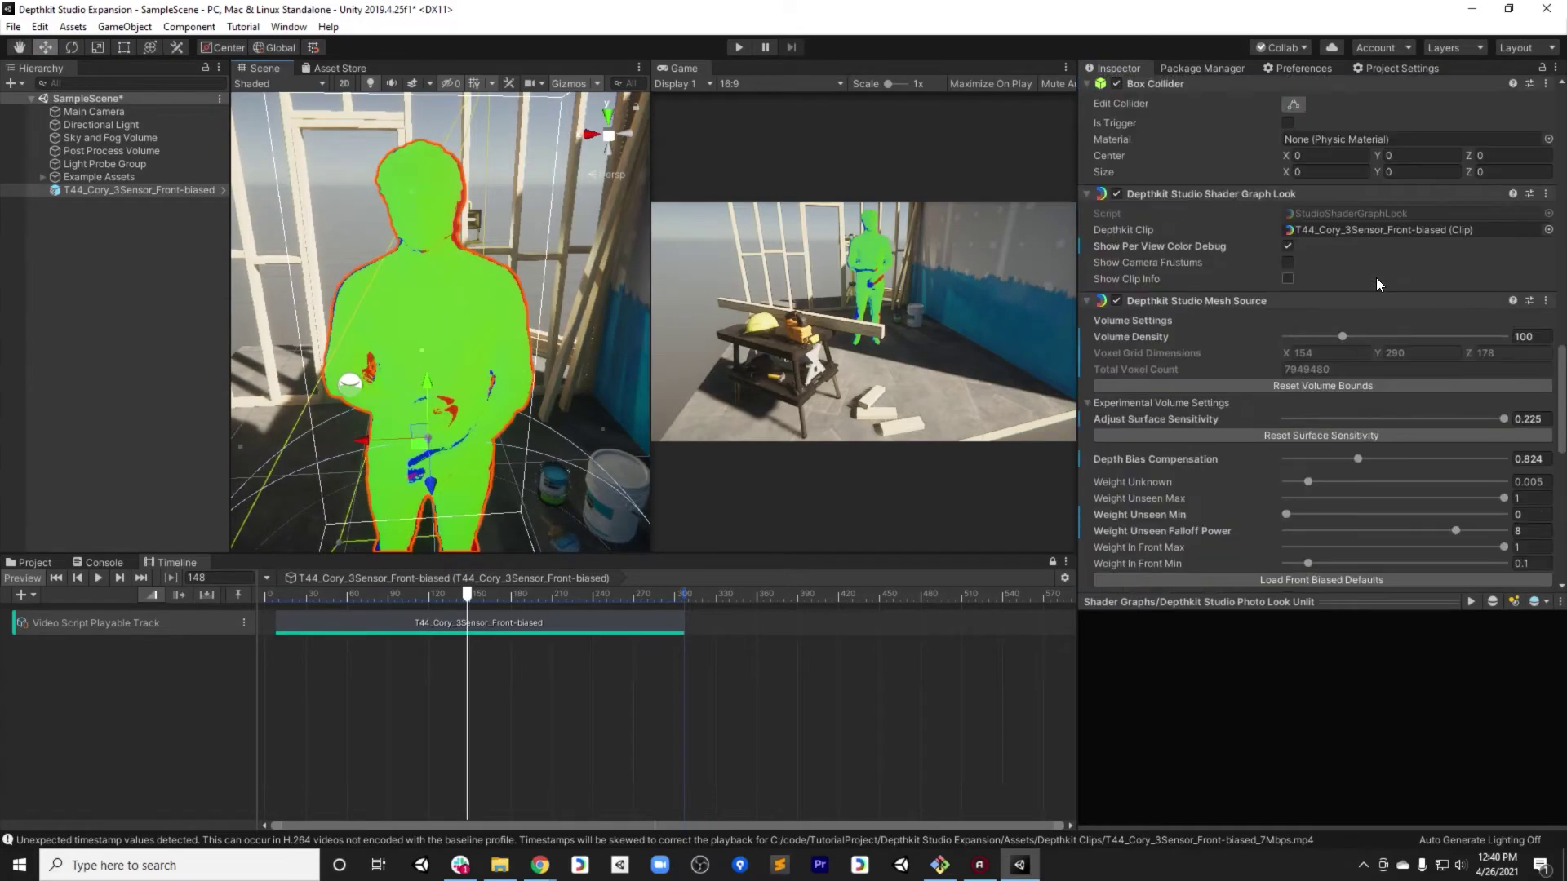
click(1288, 246)
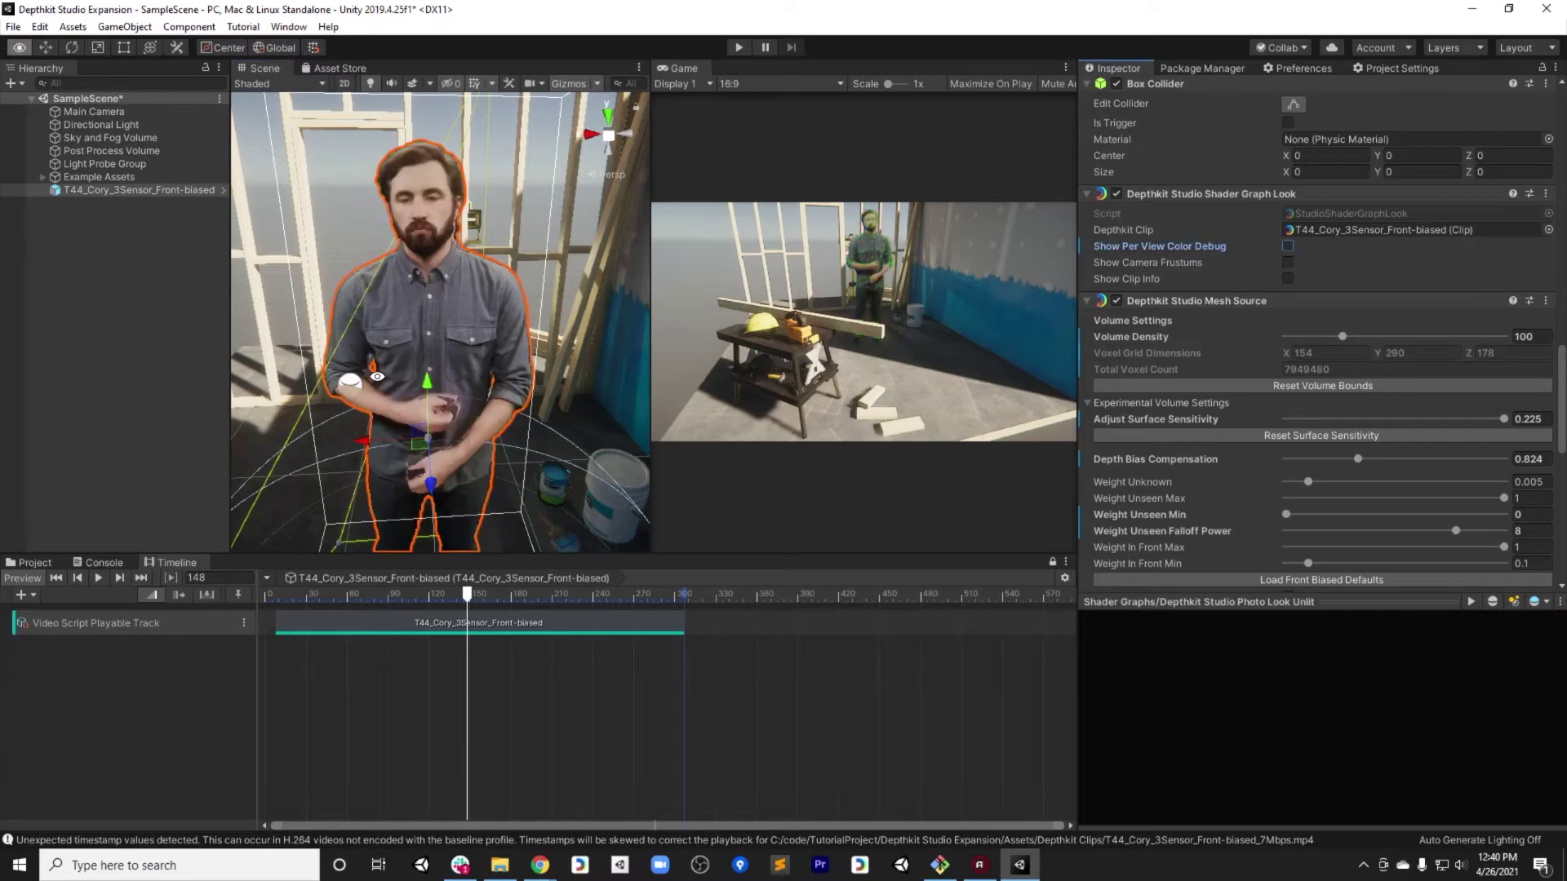
- Move the Timeline playhead forward to frame 186
alt+drag(377, 377, 486, 433)
click(479, 595)
drag(483, 595, 519, 595)
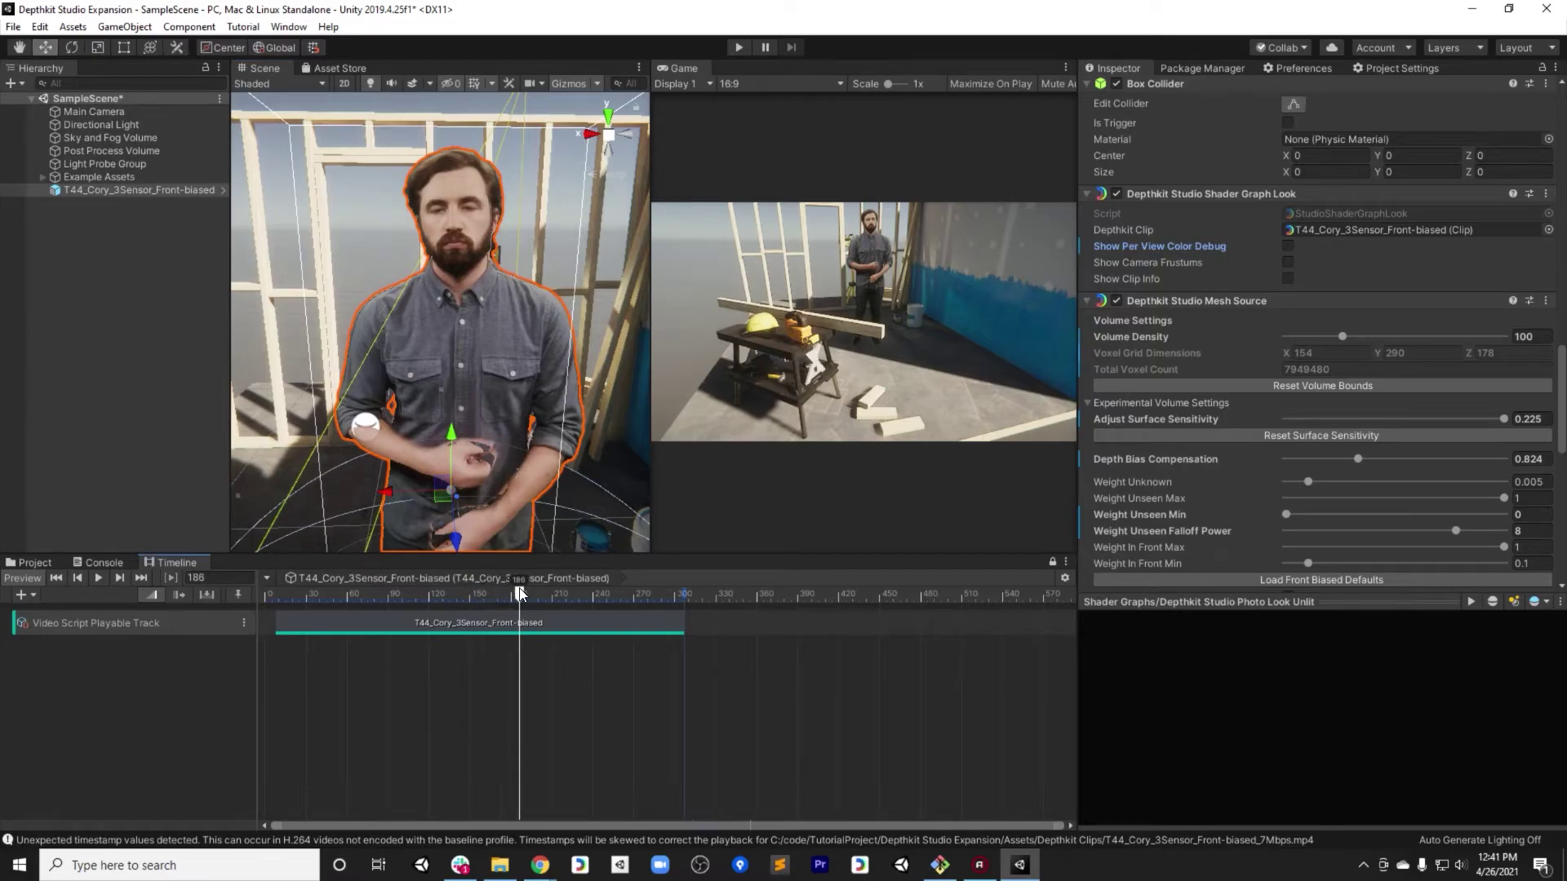
scroll(1364, 339, down, 4)
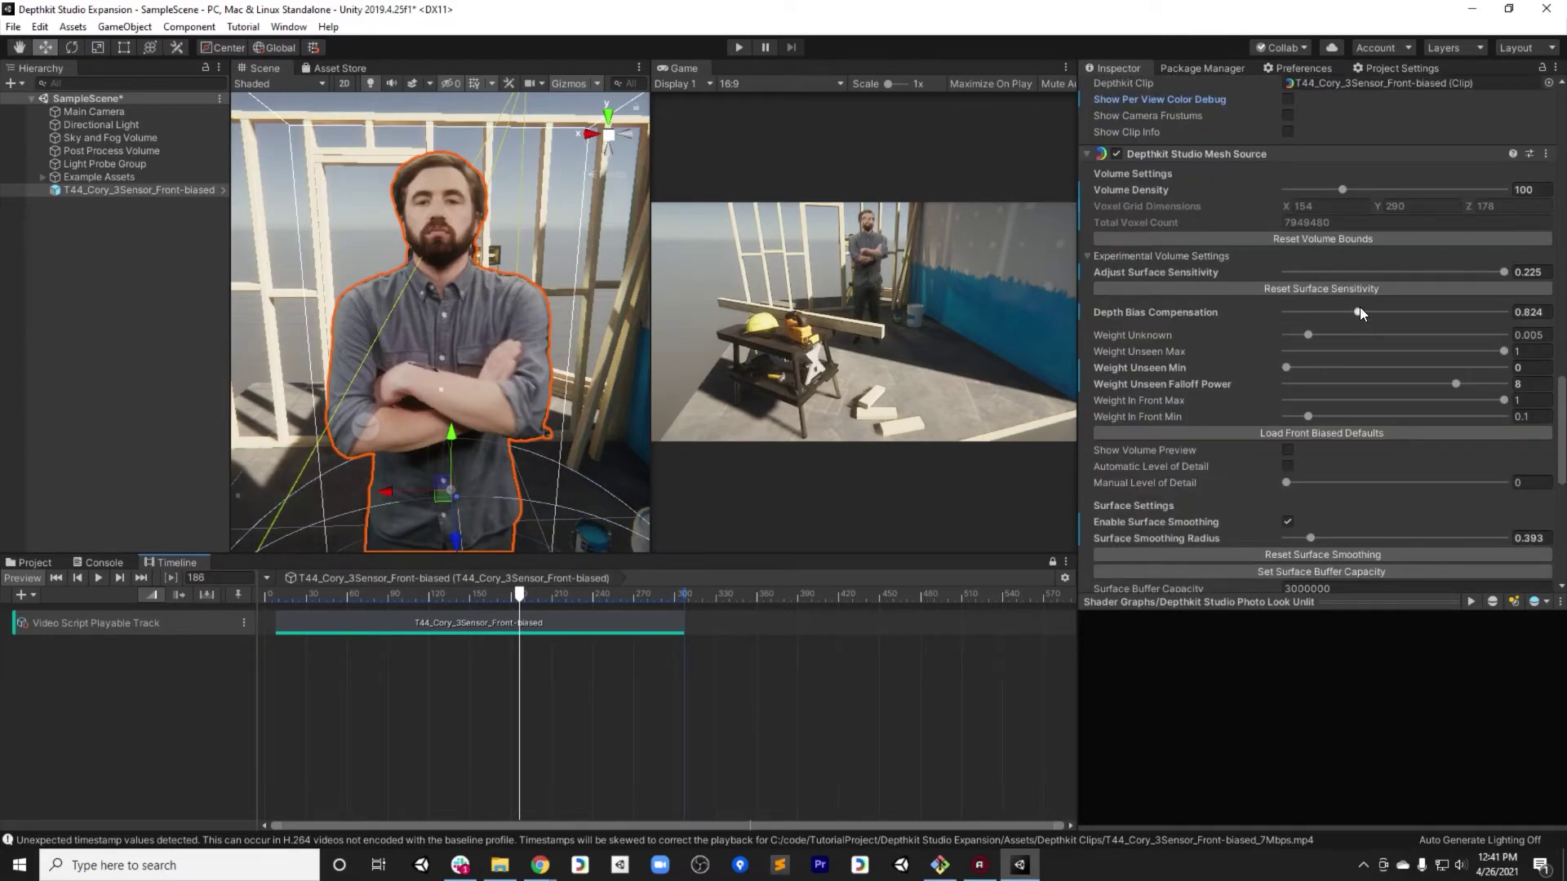
scroll(1333, 342, down, 10)
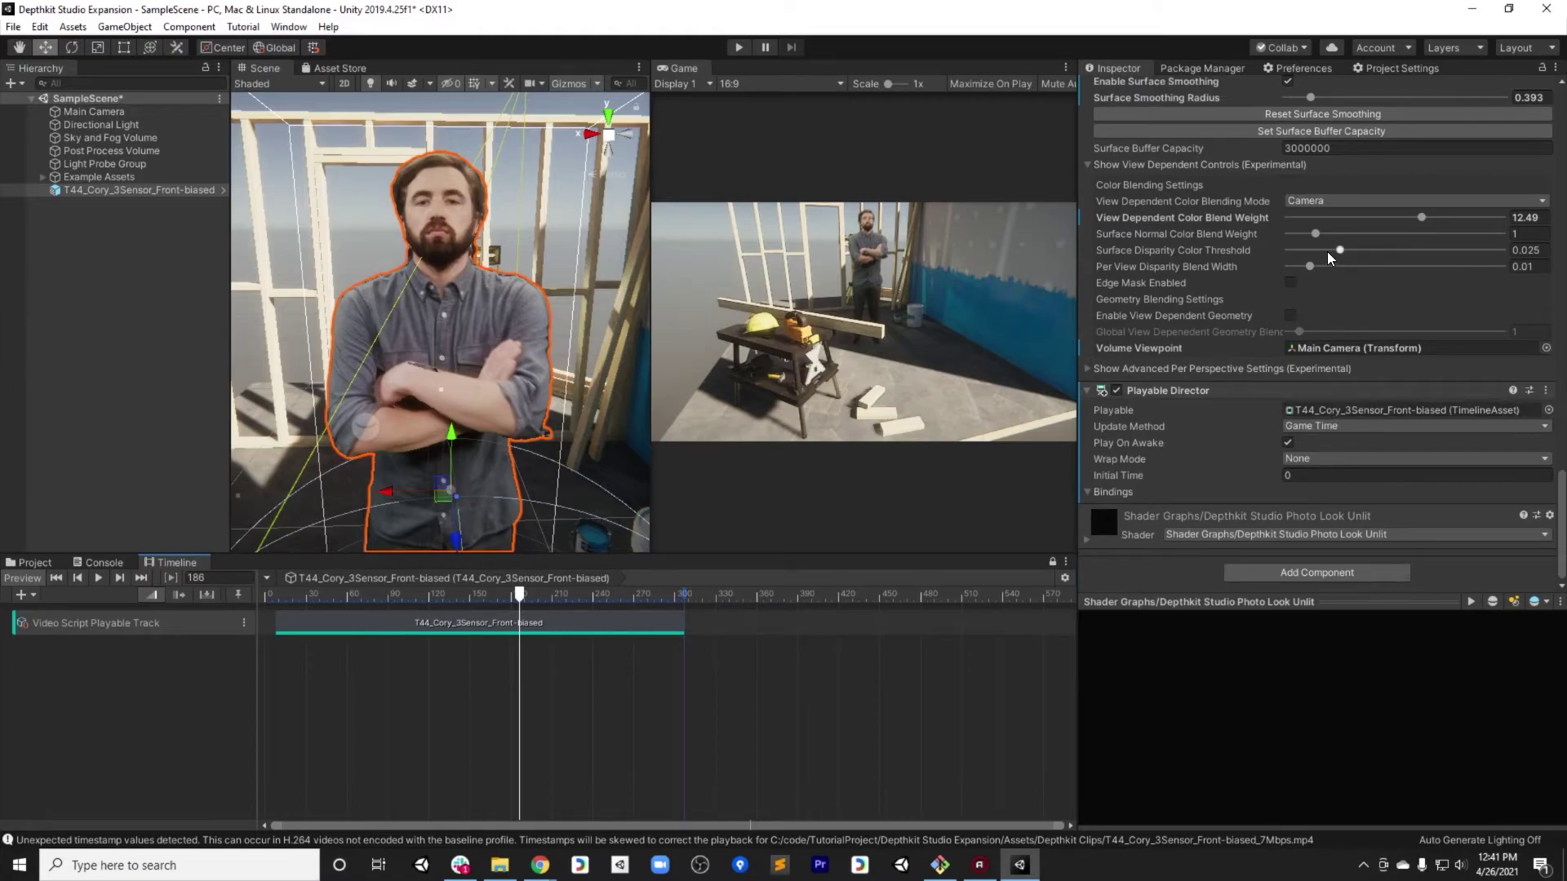
- Adjust View Dependent Color Blend Weight, peaking at 16.47, and settle it at 13.26
drag(1338, 226, 1327, 222)
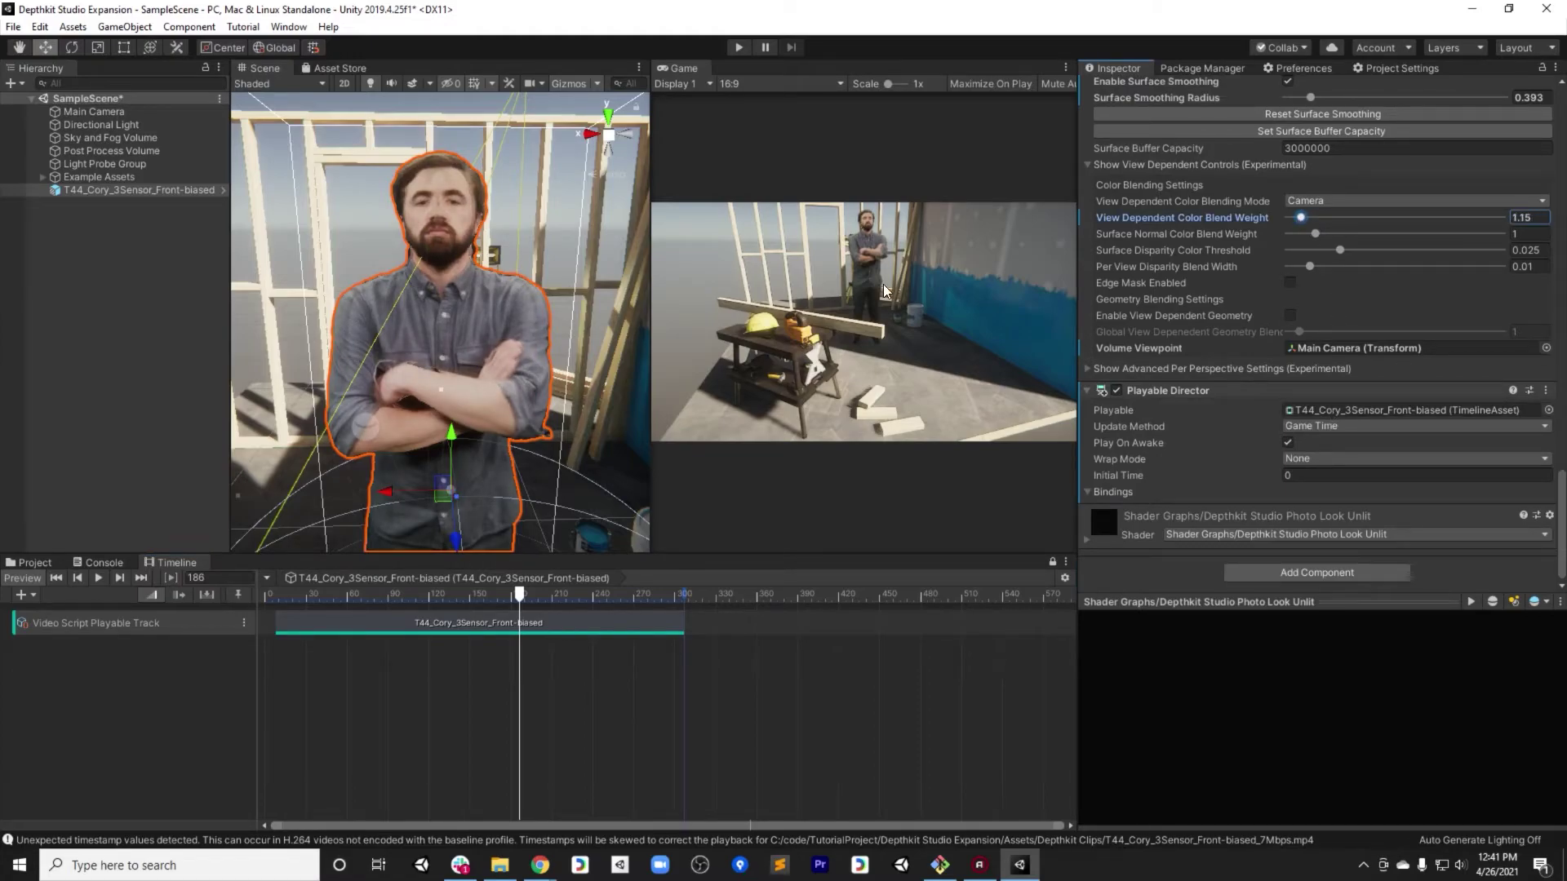
alt+drag(441, 245, 444, 138)
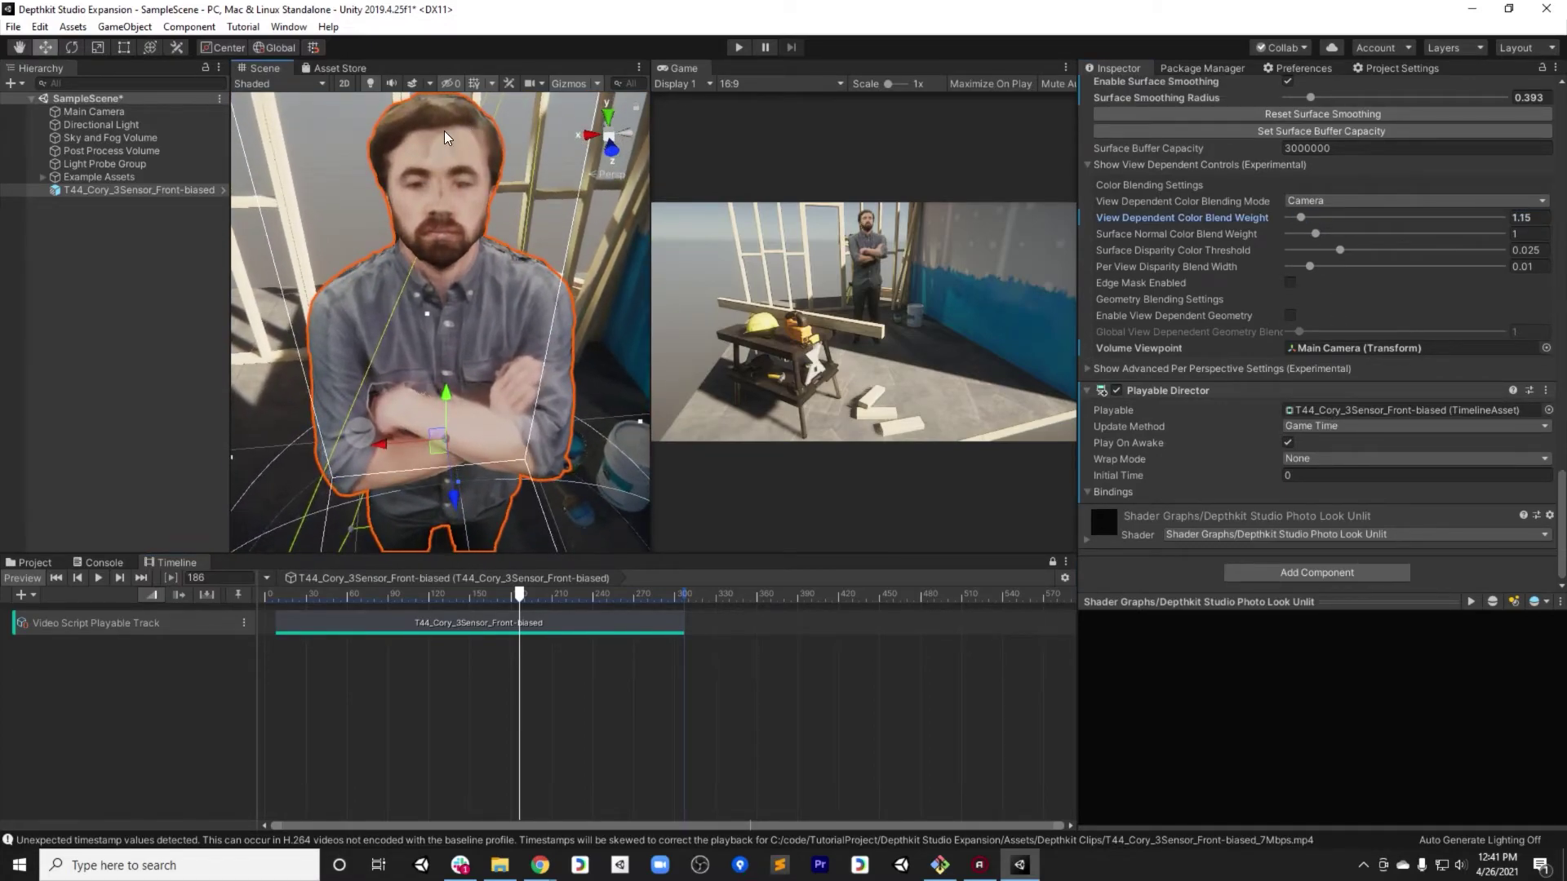
mouse_move(464, 379)
alt+mouse_down()
mouse_move(514, 363)
mouse_move(429, 349)
mouse_move(457, 404)
alt+mouse_up()
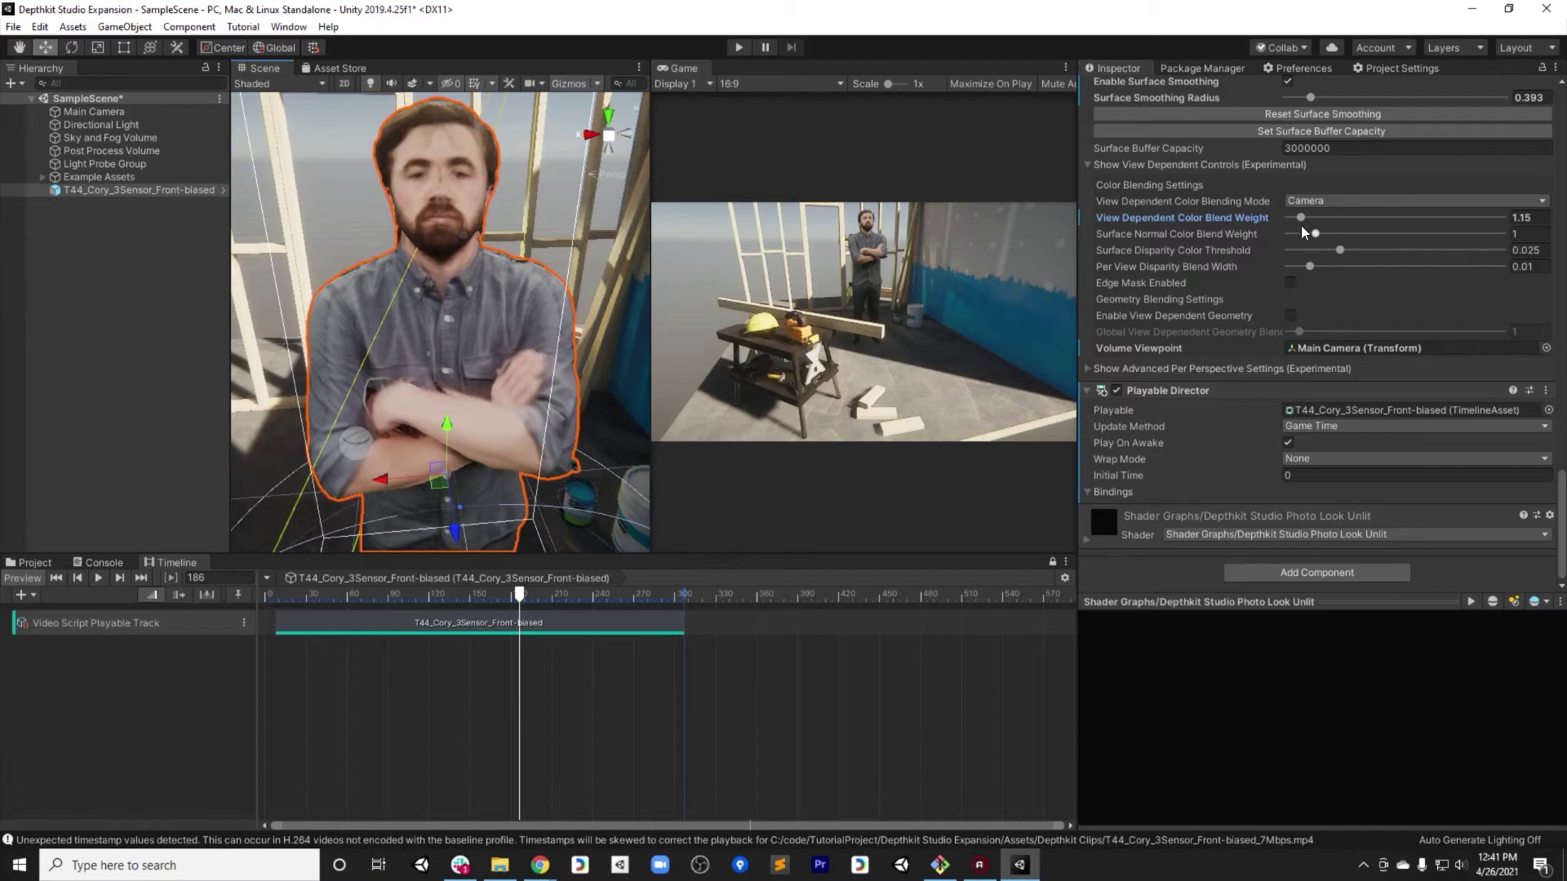
drag(1313, 222, 1401, 220)
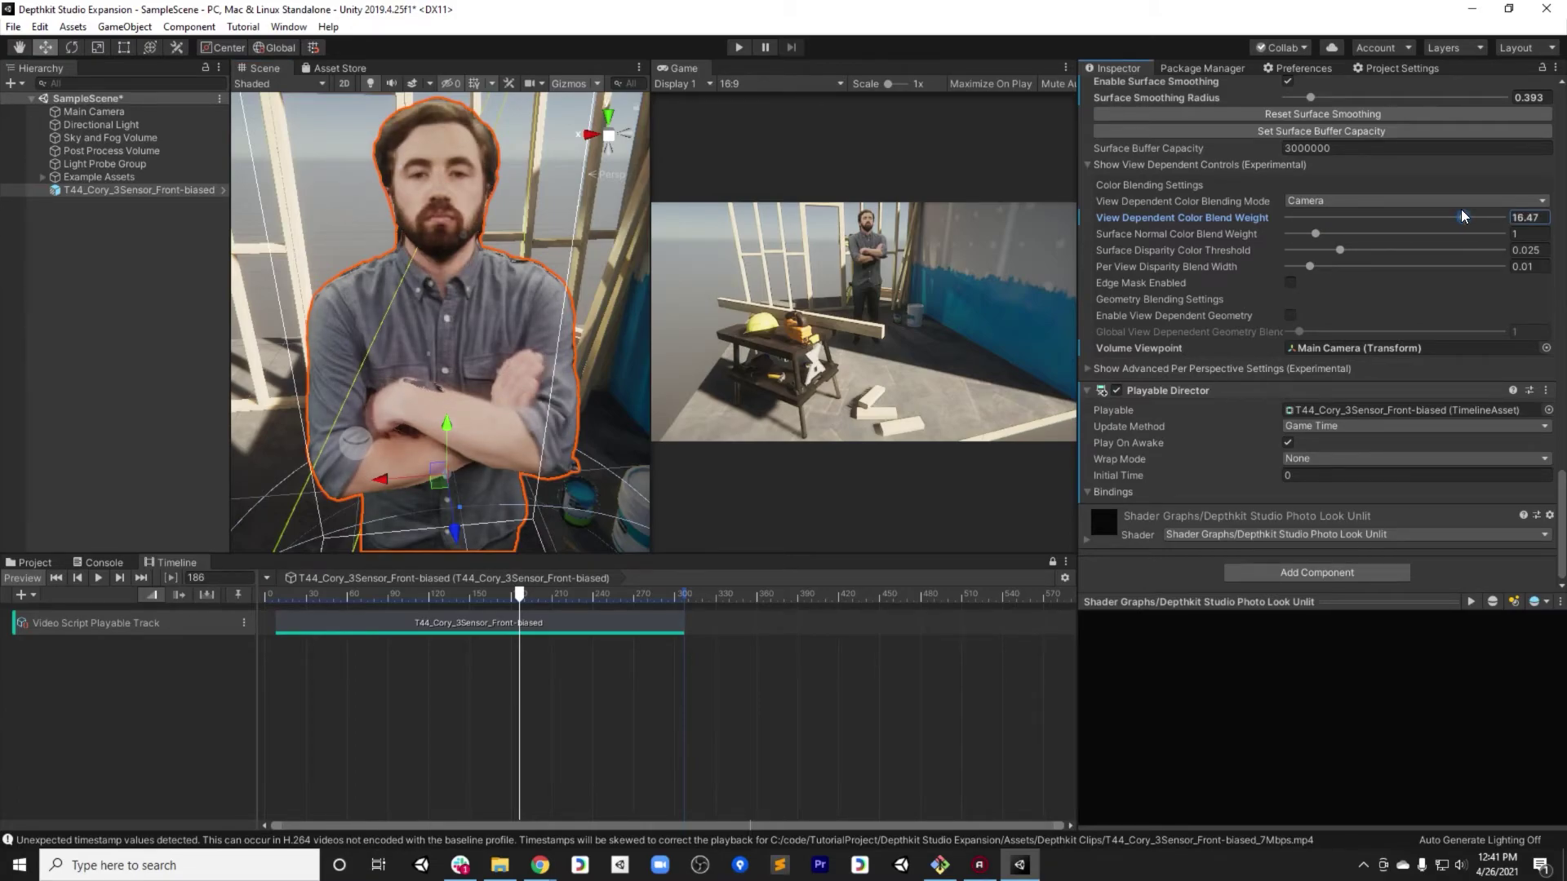
alt+drag(517, 408, 194, 349)
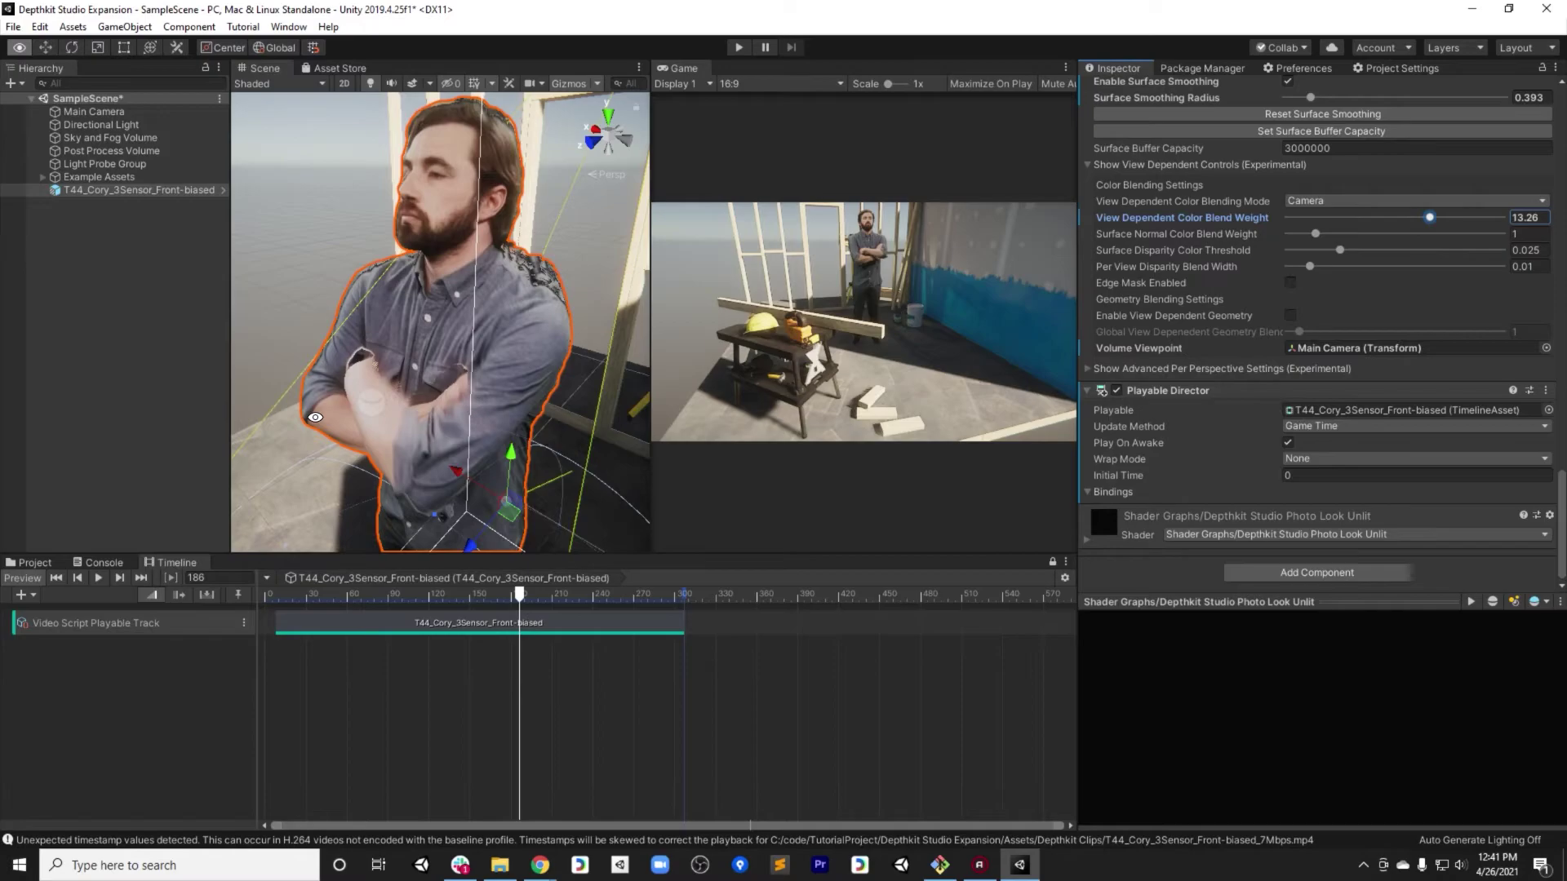
scroll(1373, 320, up, 5)
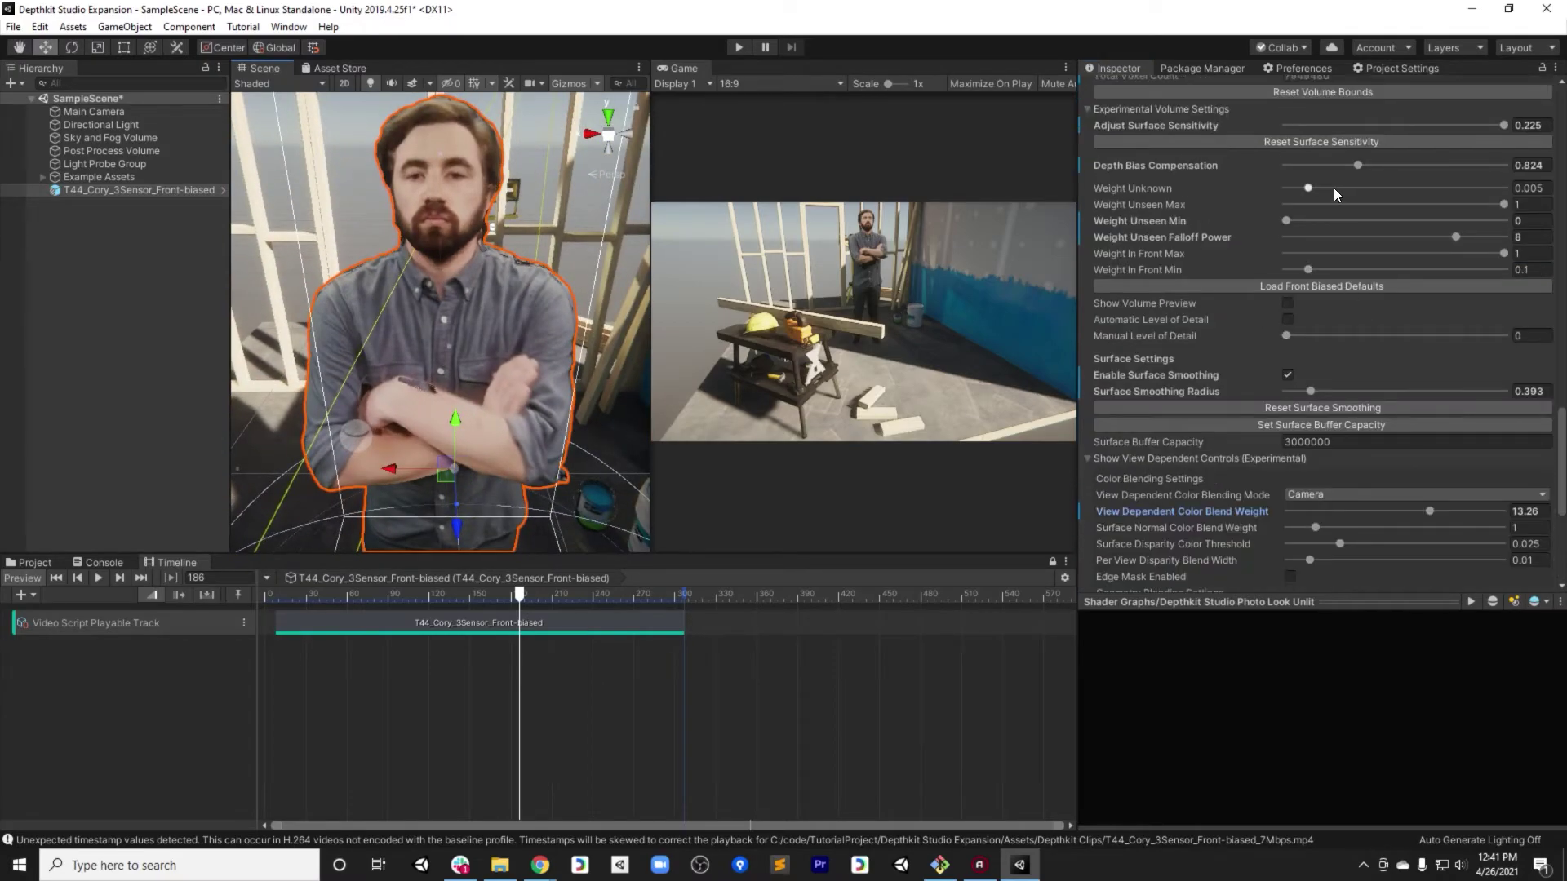
scroll(1304, 286, up, 5)
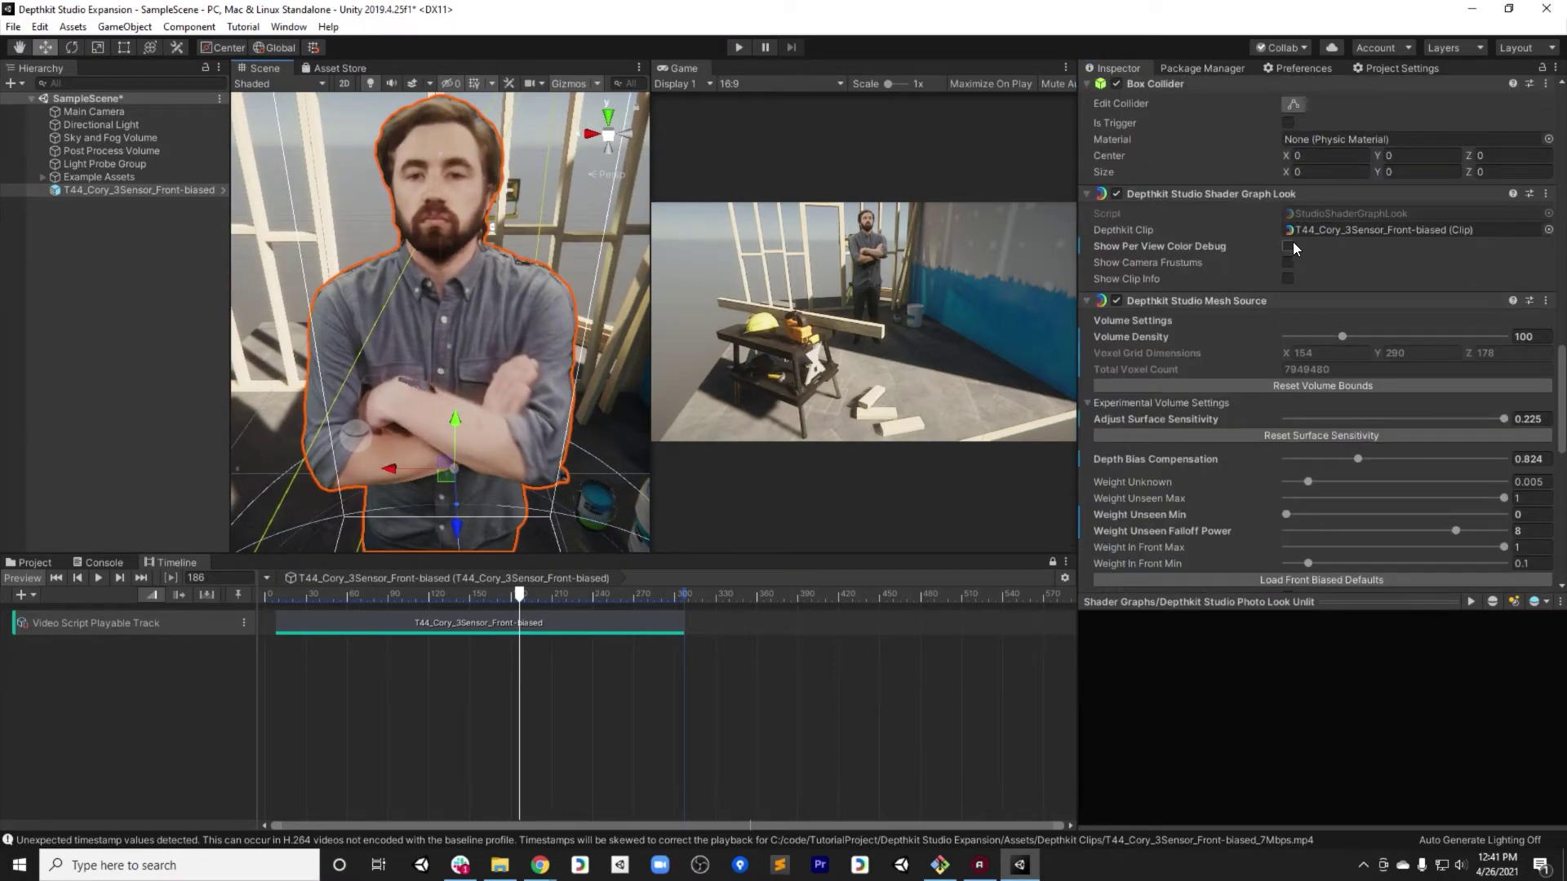
click(1288, 246)
alt+drag(563, 424, 607, 418)
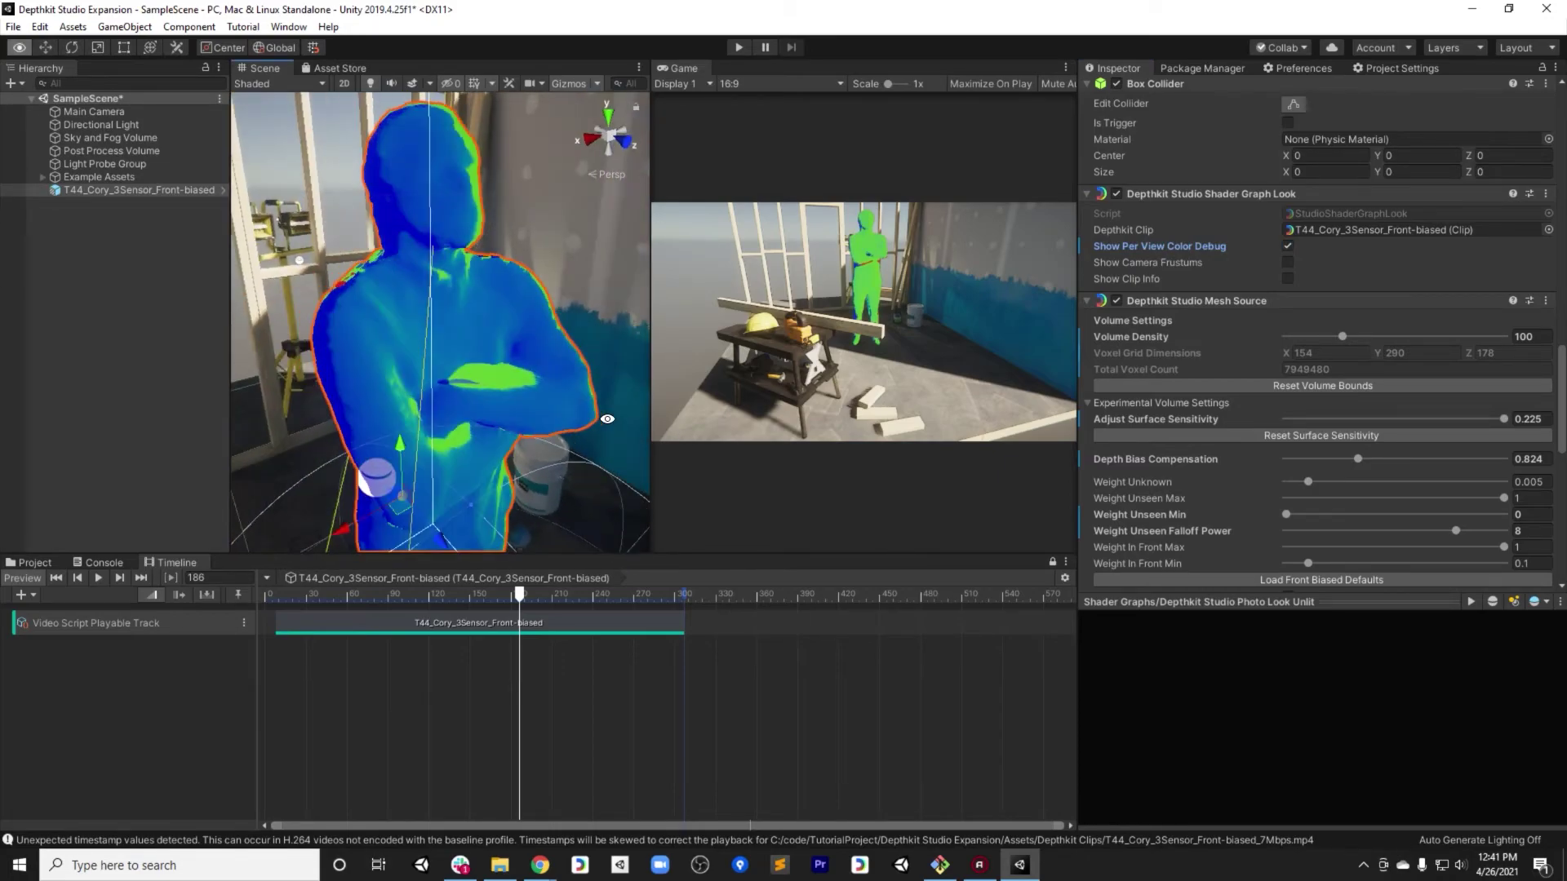
click(1288, 246)
mouse_move(457, 424)
alt+mouse_down()
mouse_move(74, 458)
mouse_move(474, 418)
alt+mouse_up()
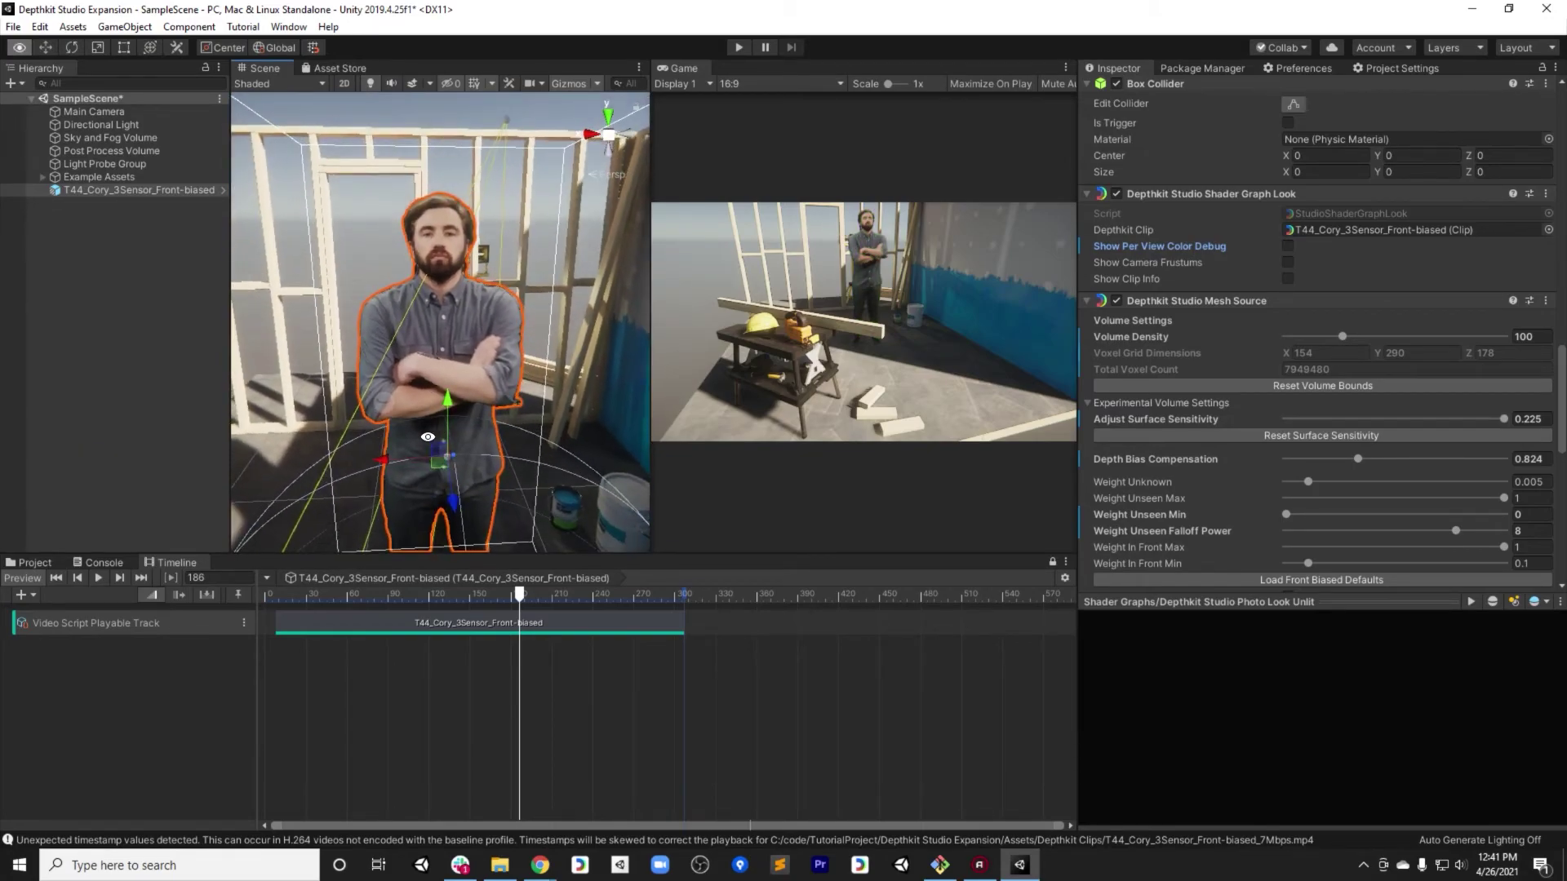
scroll(1268, 389, down, 3)
scroll(1268, 389, down, 3)
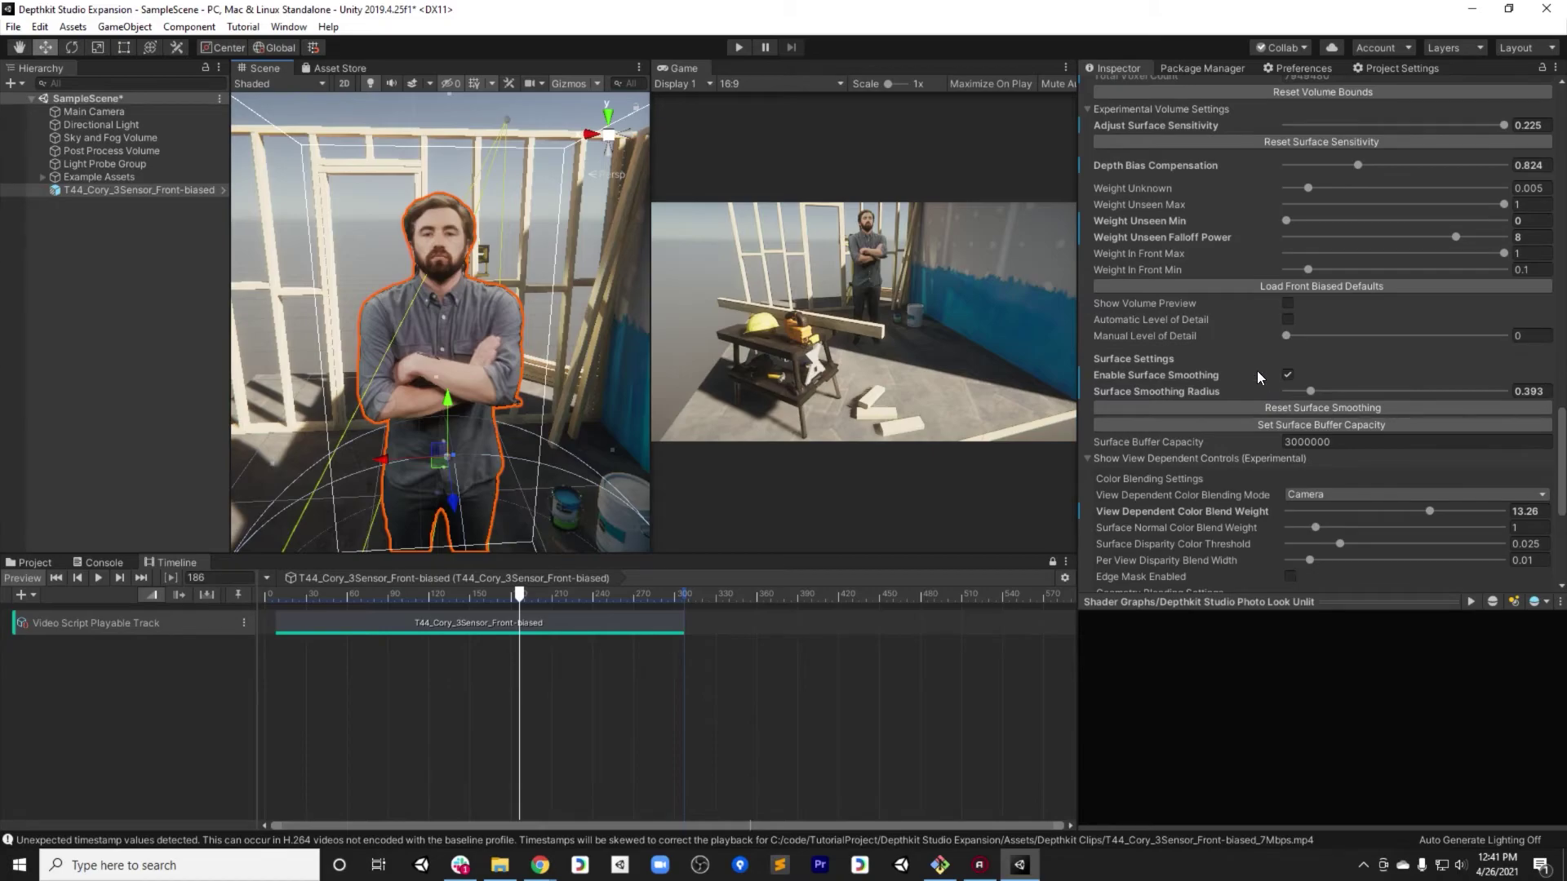
middle_drag(476, 377, 492, 226)
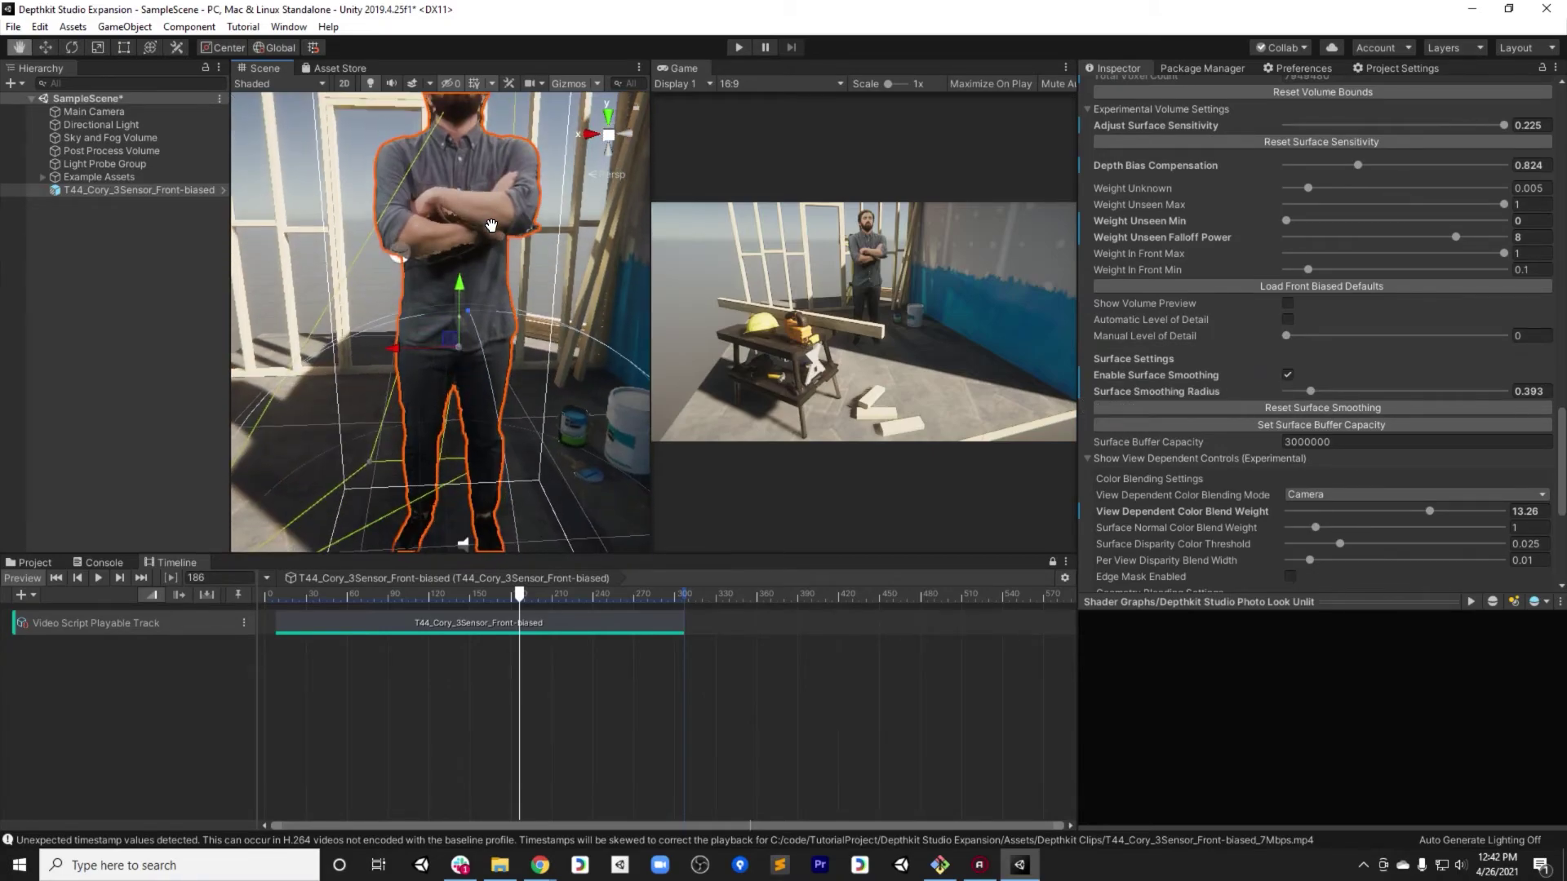
alt+drag(491, 226, 500, 326)
drag(516, 594, 644, 594)
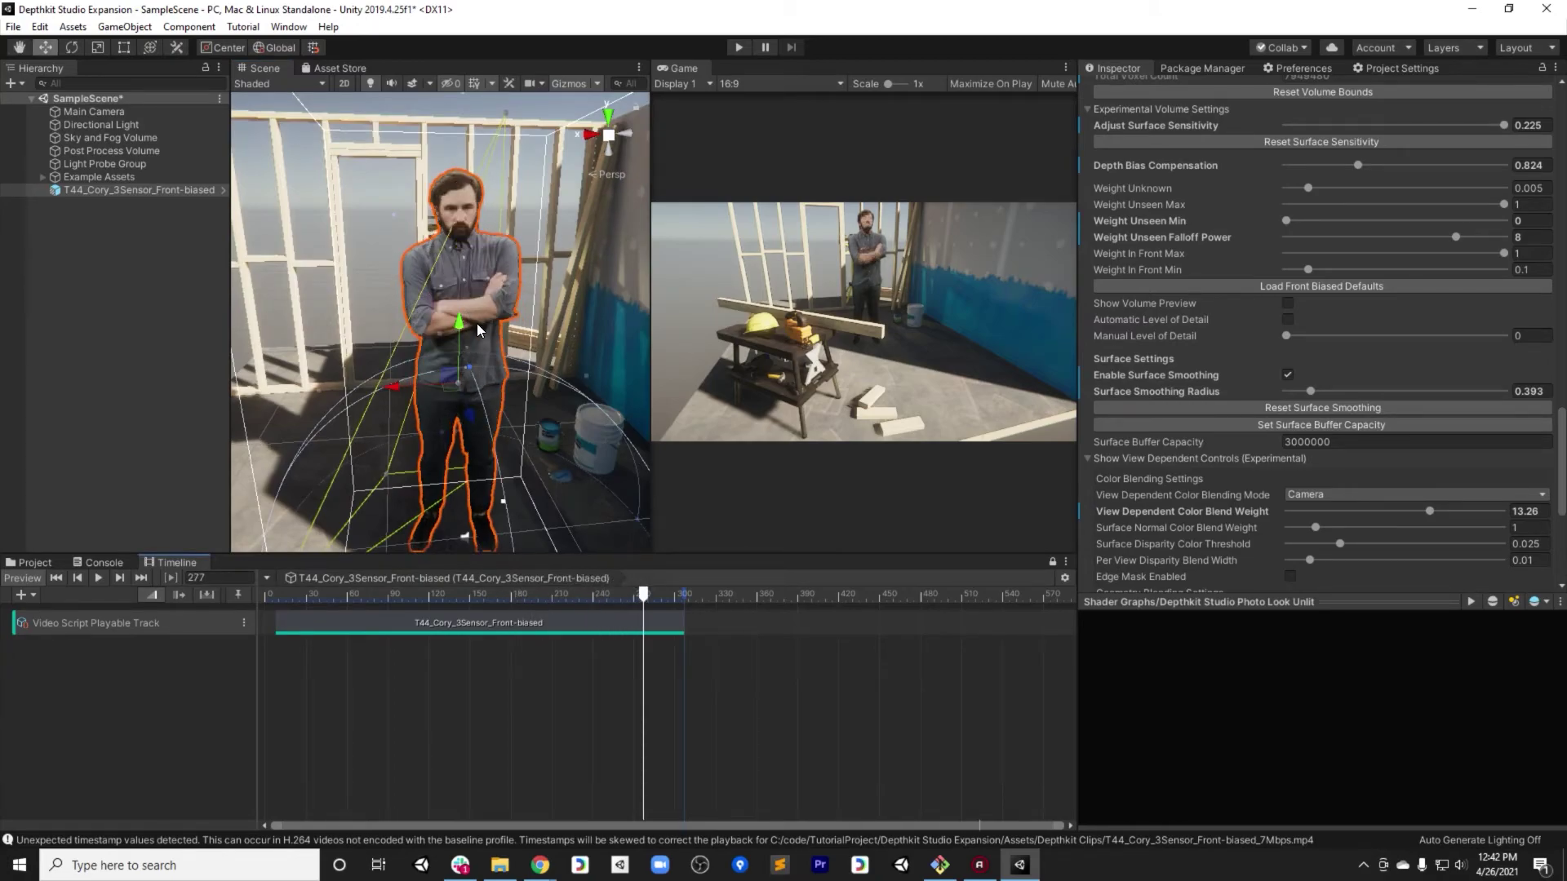
alt+drag(400, 471, 490, 465)
scroll(1320, 257, up, 5)
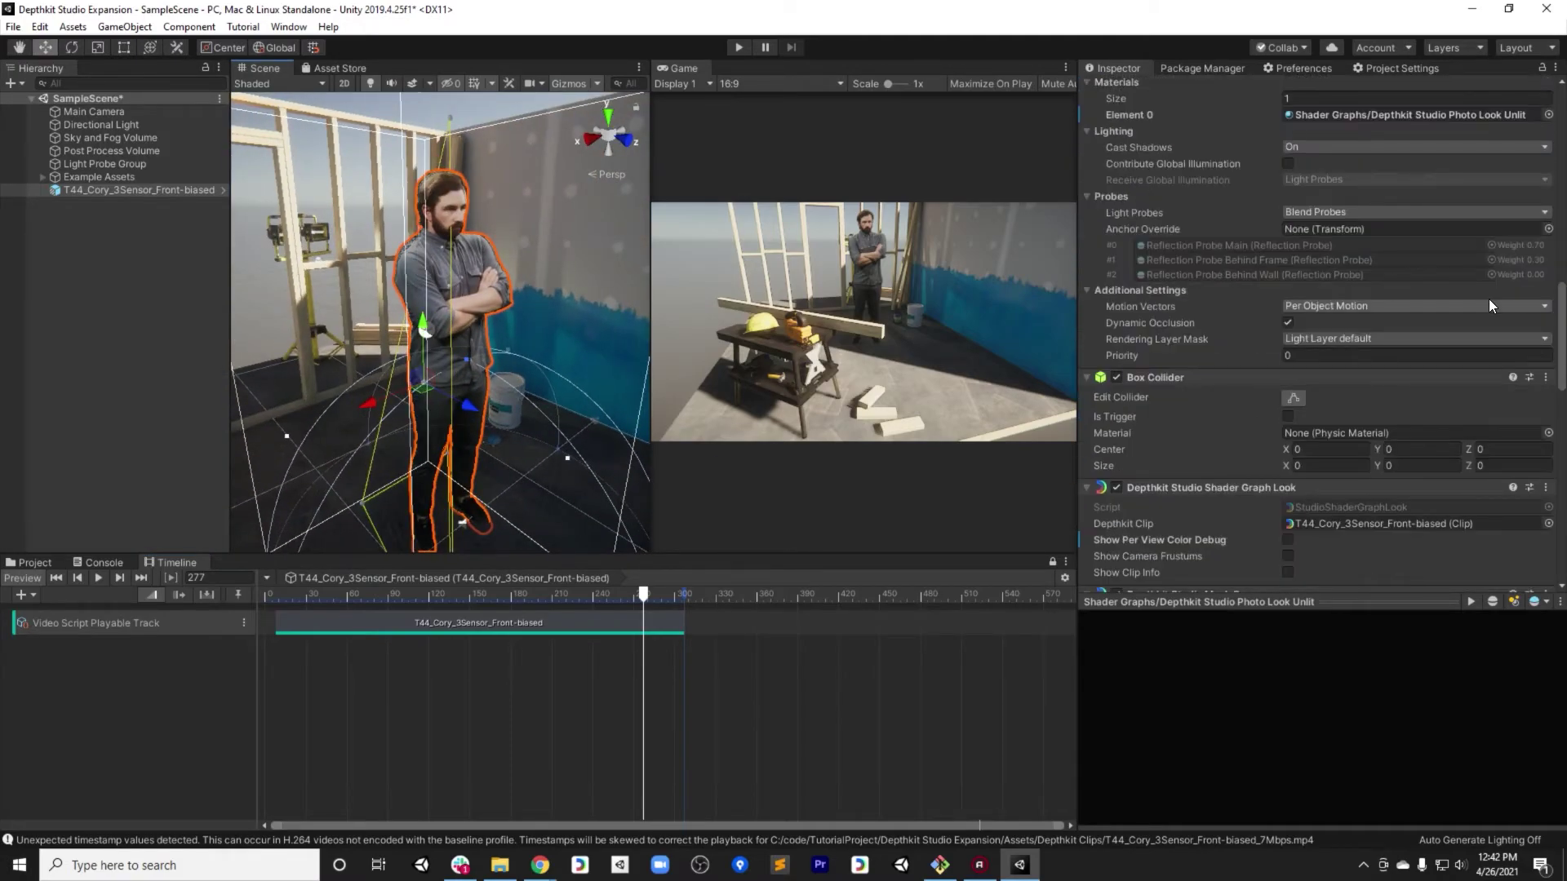
- Sample the surface buffer capacity on the current frame, raising it to 80323
scroll(1489, 299, down, 6)
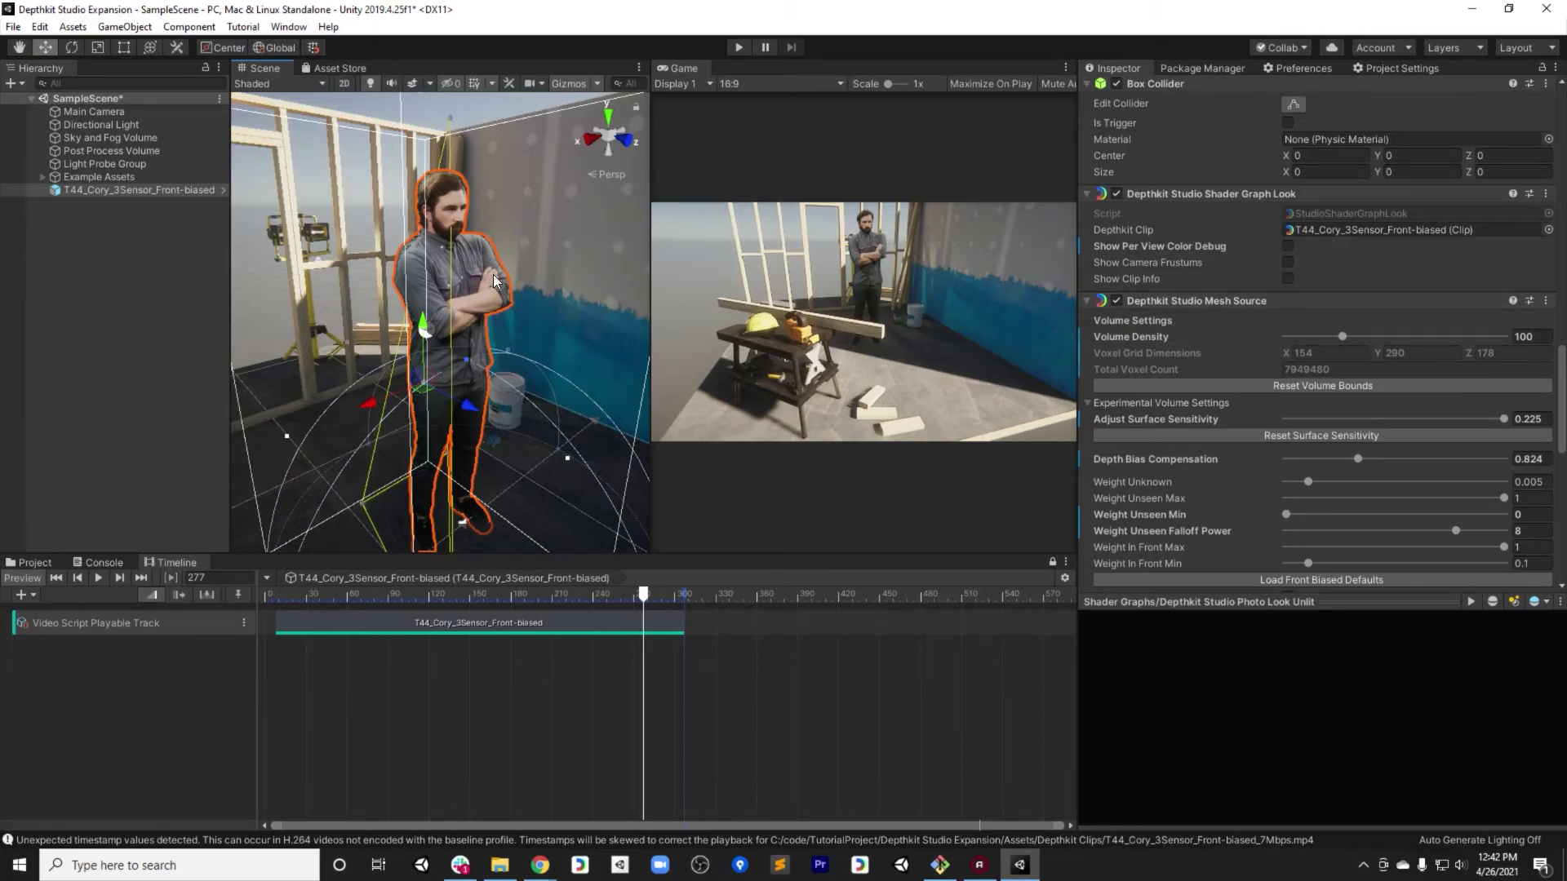
alt+drag(483, 313, 225, 409)
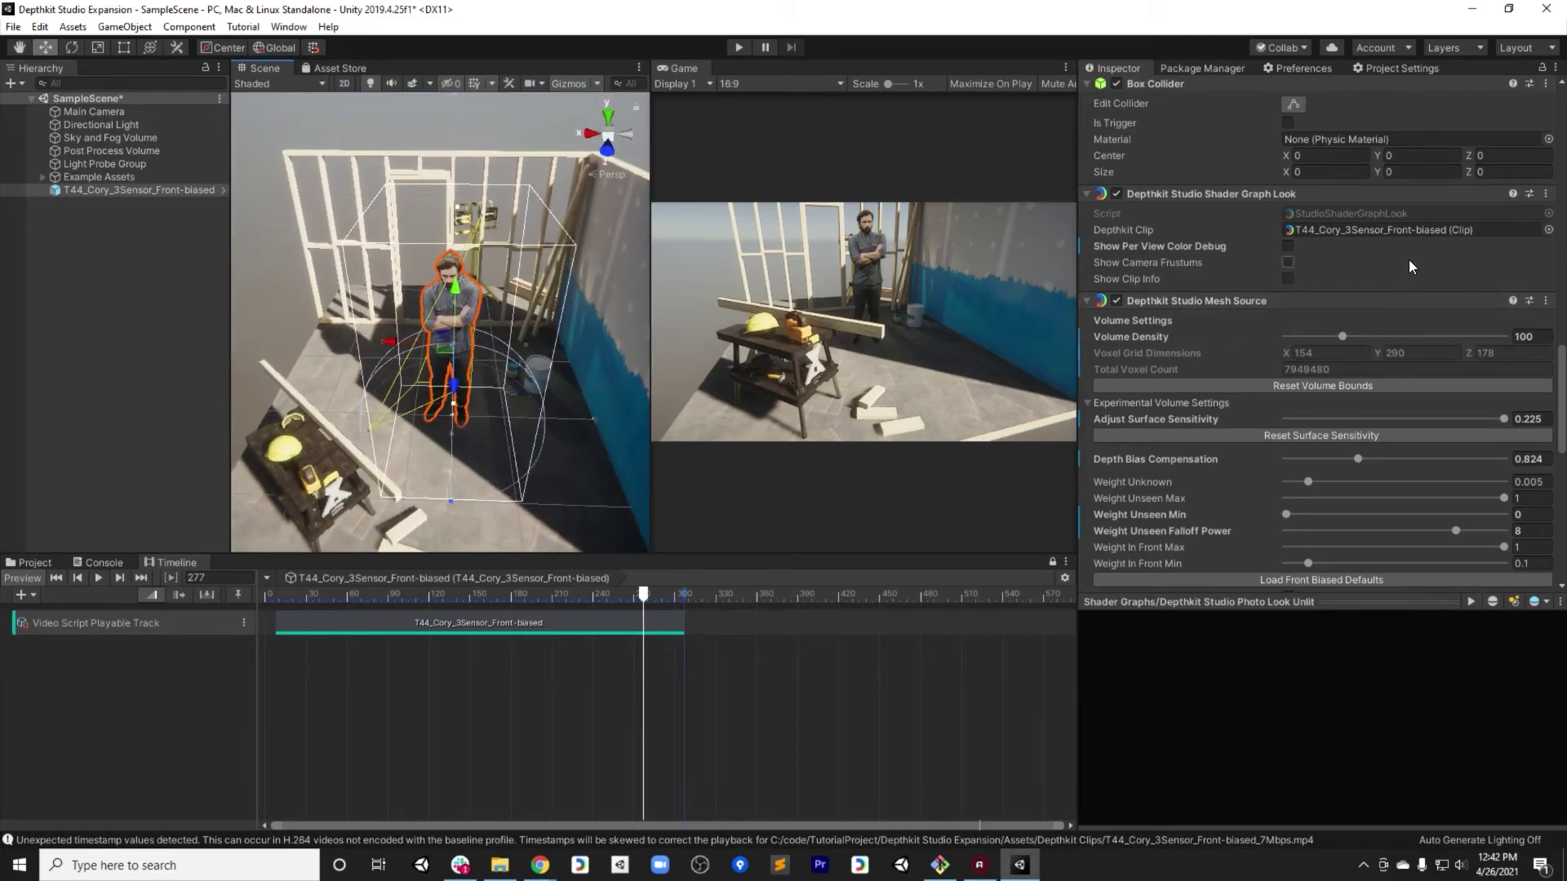
scroll(1408, 270, down, 15)
scroll(1303, 239, up, 3)
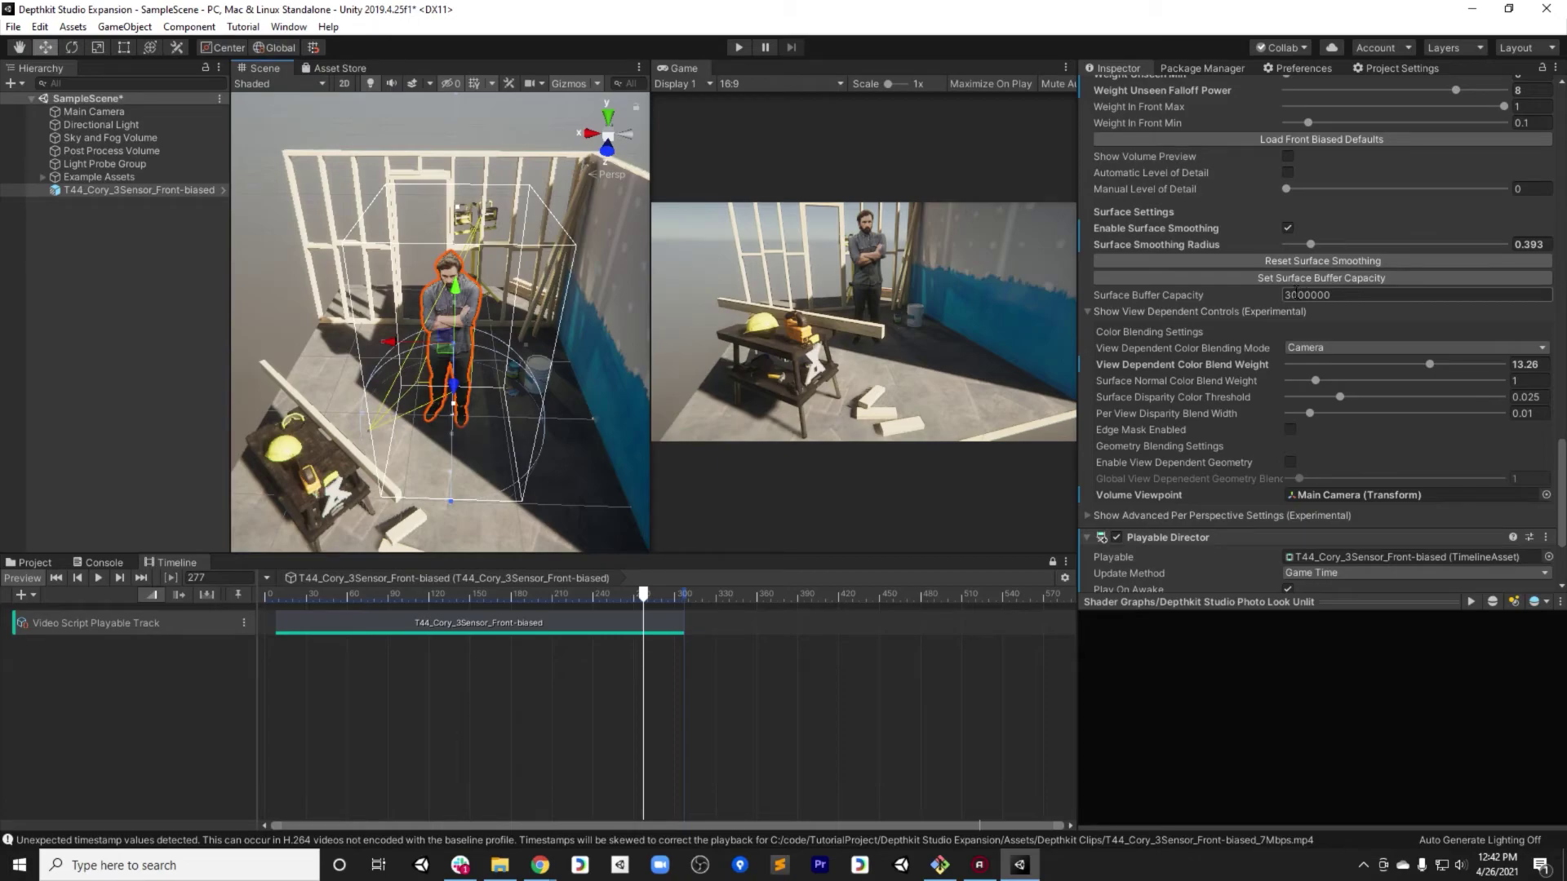
alt+drag(489, 357, 461, 375)
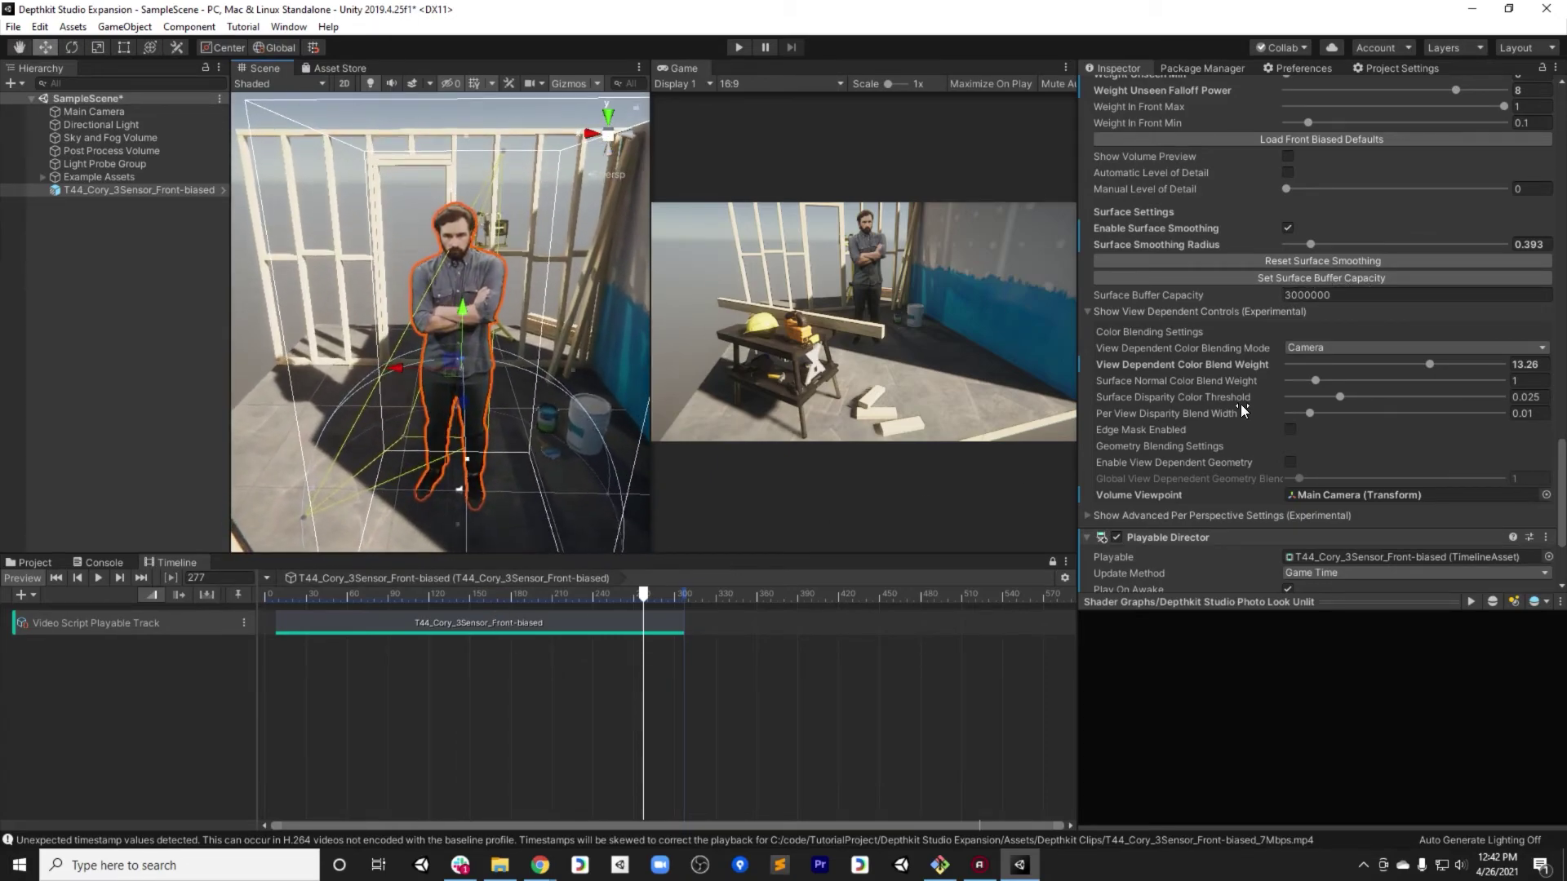
click(1306, 279)
alt+drag(489, 424, 515, 460)
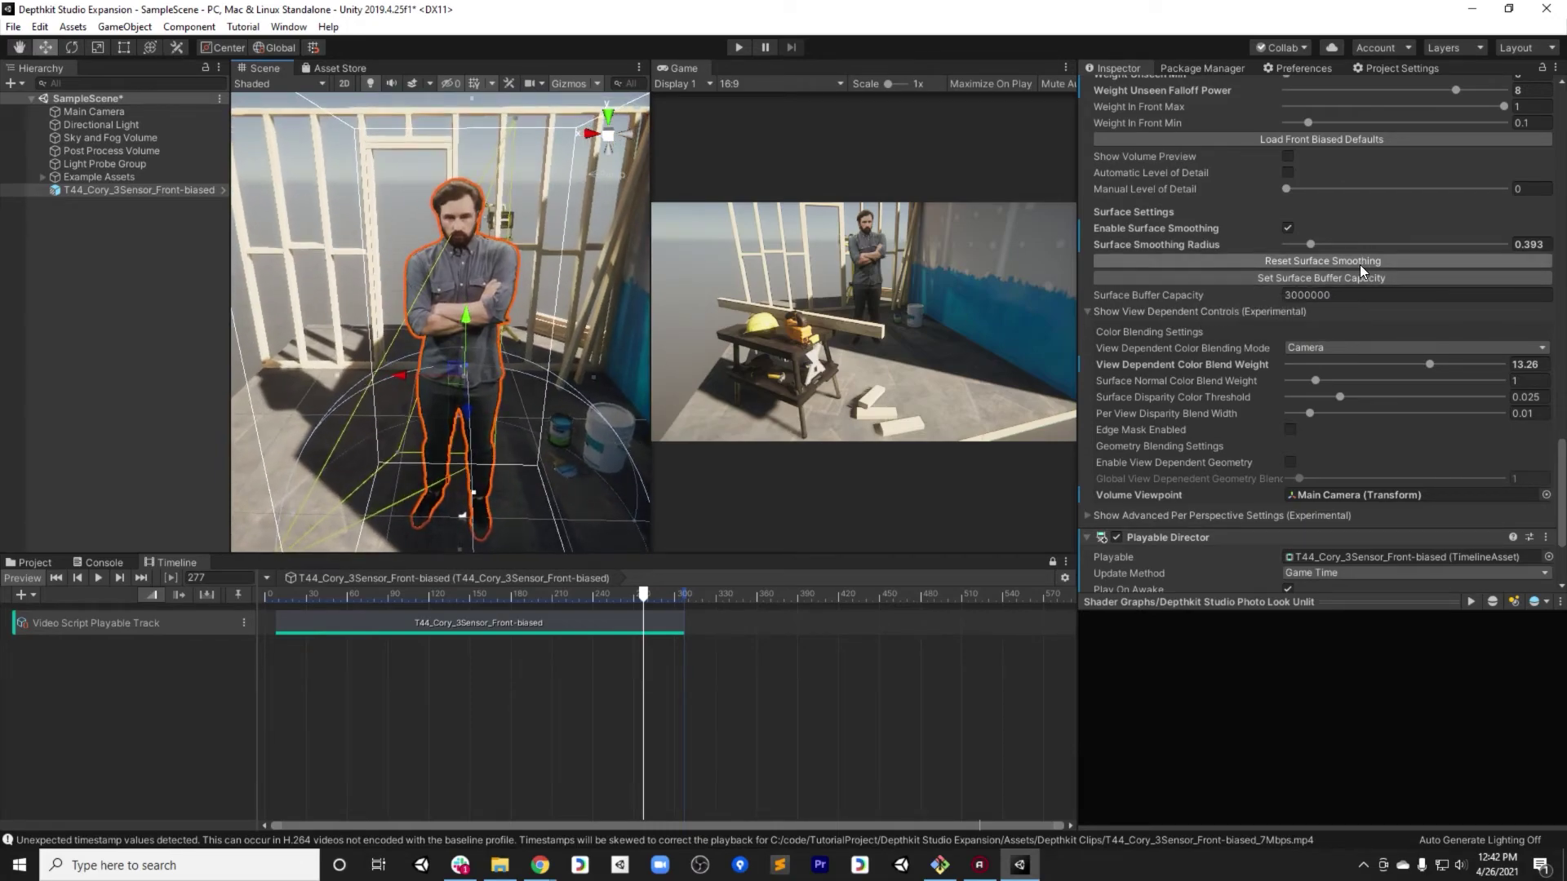
click(1315, 277)
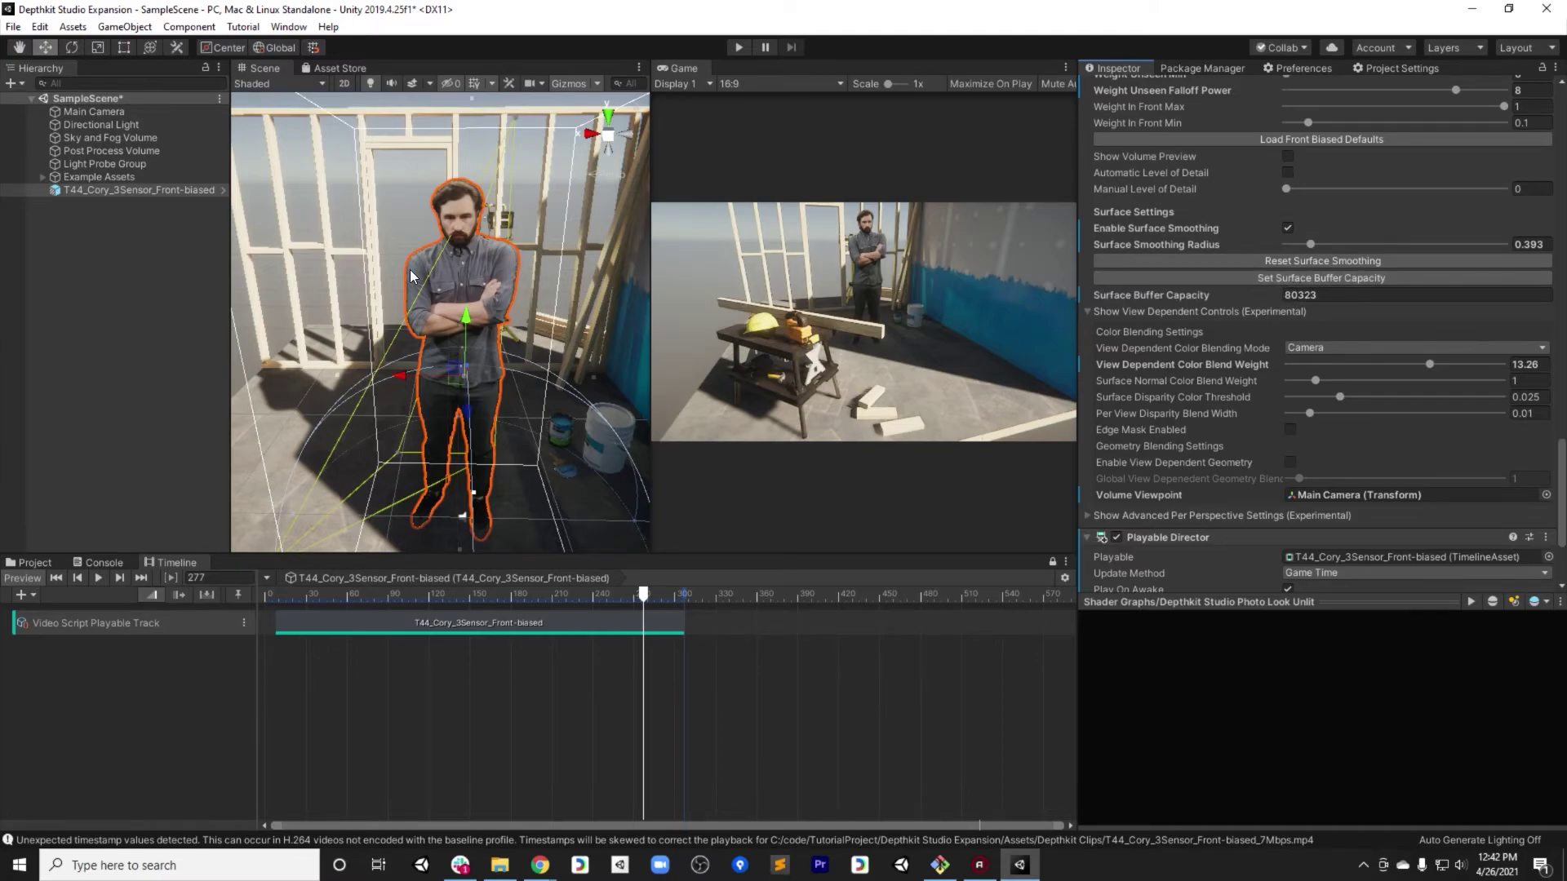
- Resample the surface buffer capacity to 83955, then scrub the clip forward to frame 201
mouse_move(423, 314)
alt+mouse_down()
mouse_move(205, 311)
mouse_move(411, 303)
alt+mouse_up()
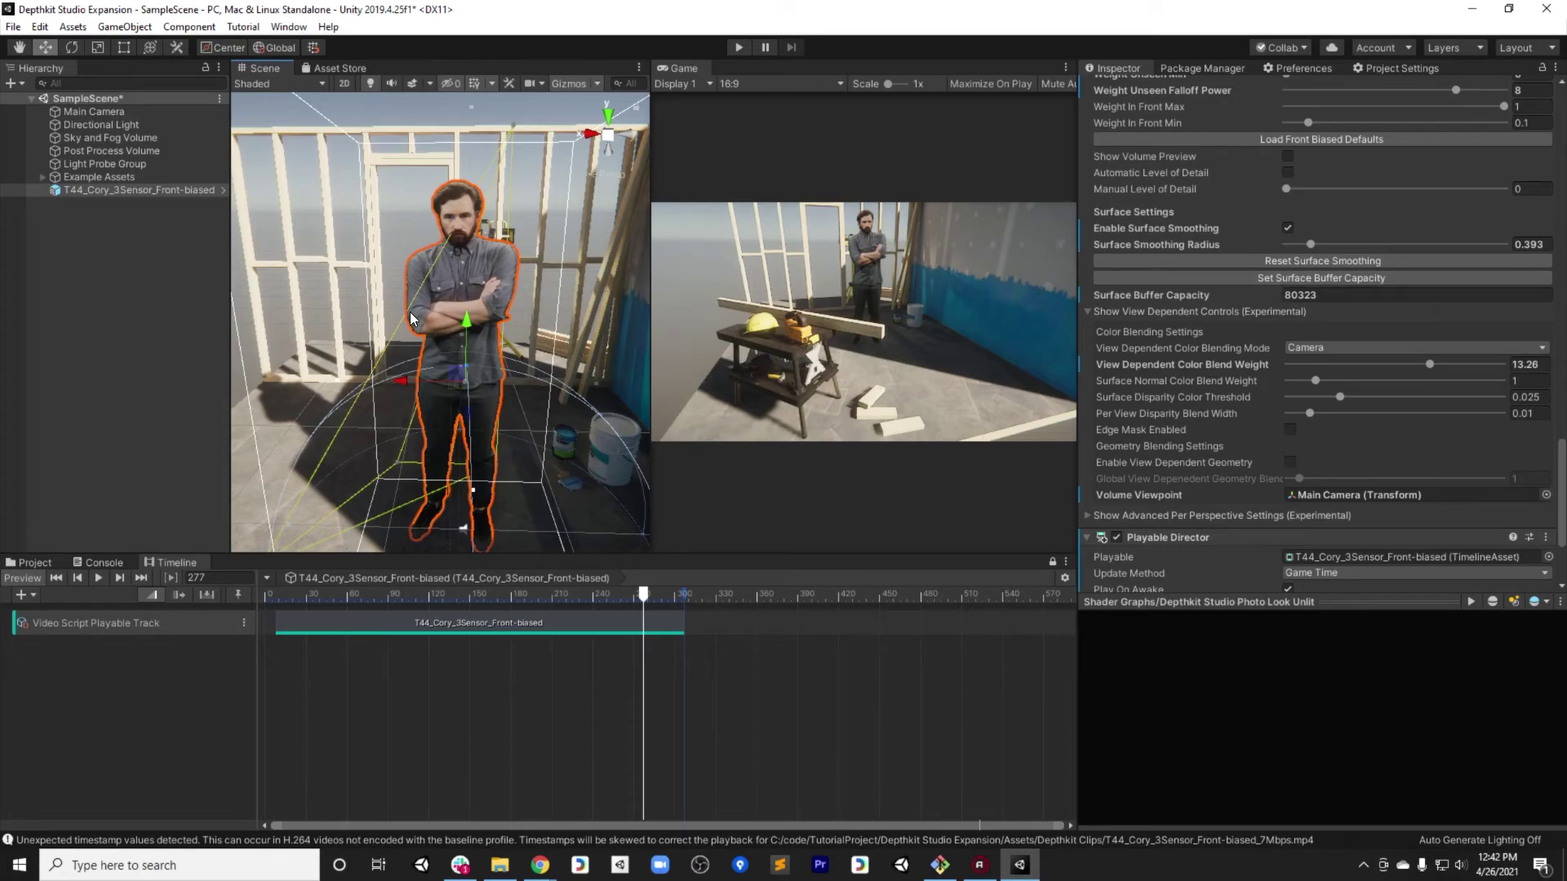
click(1348, 280)
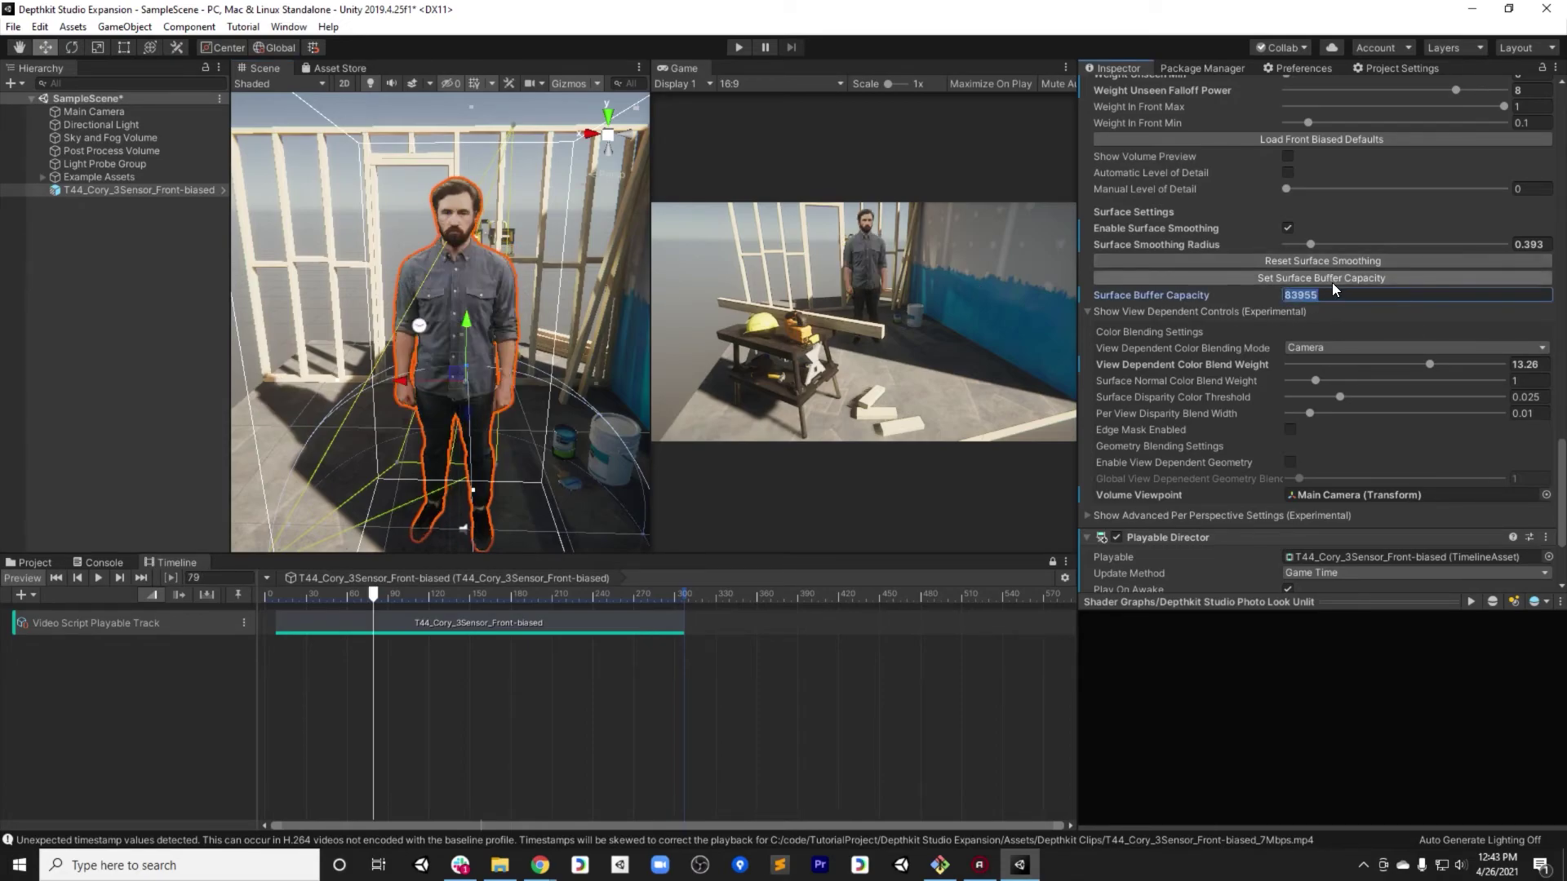
drag(373, 595, 614, 598)
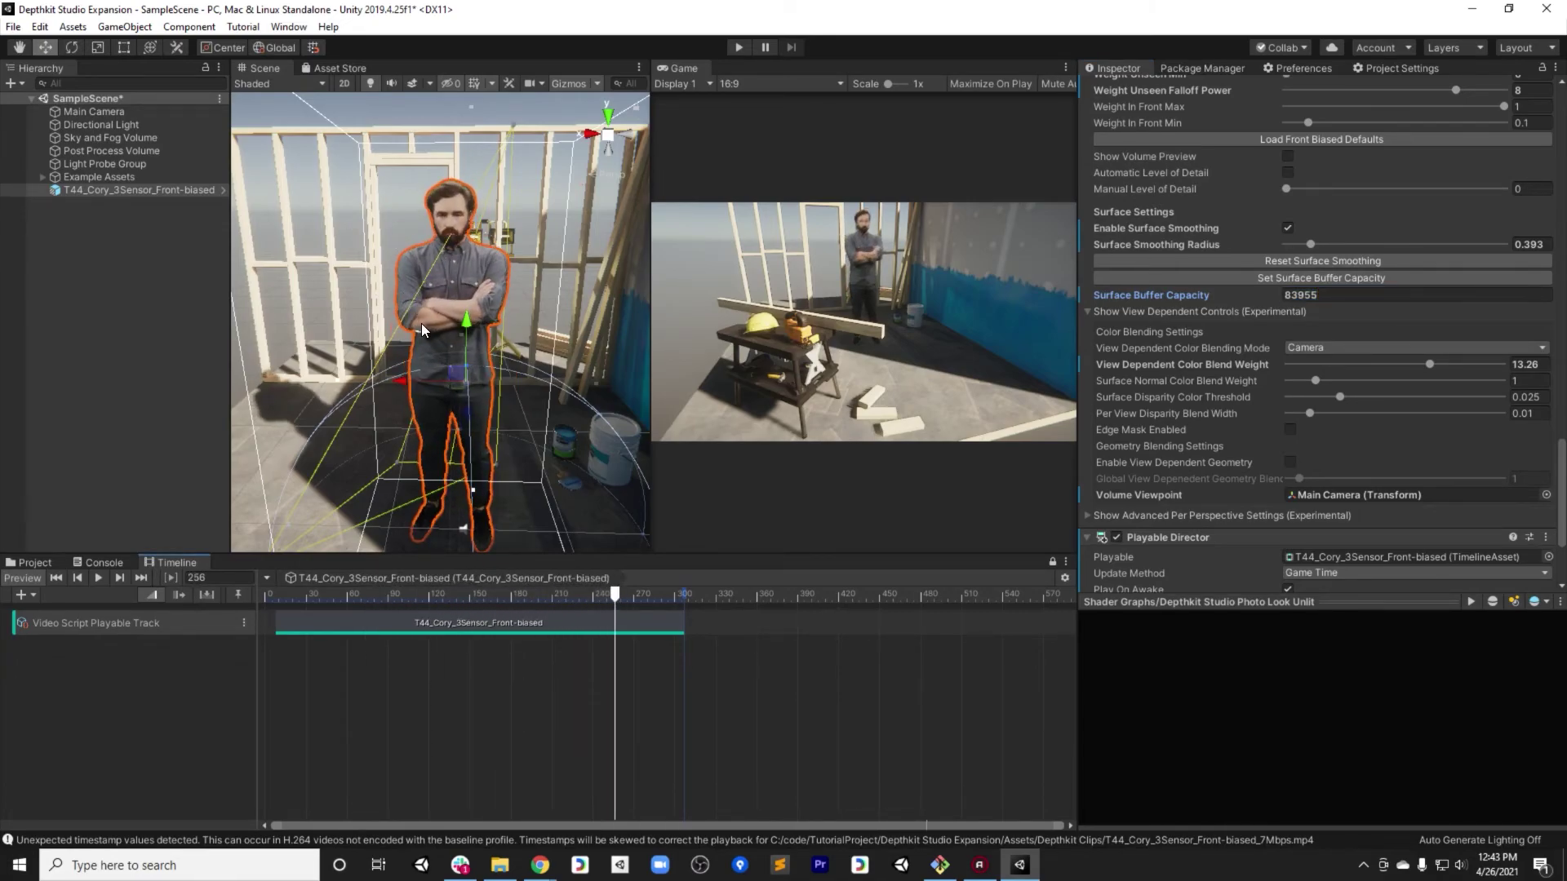
alt+drag(422, 330, 372, 325)
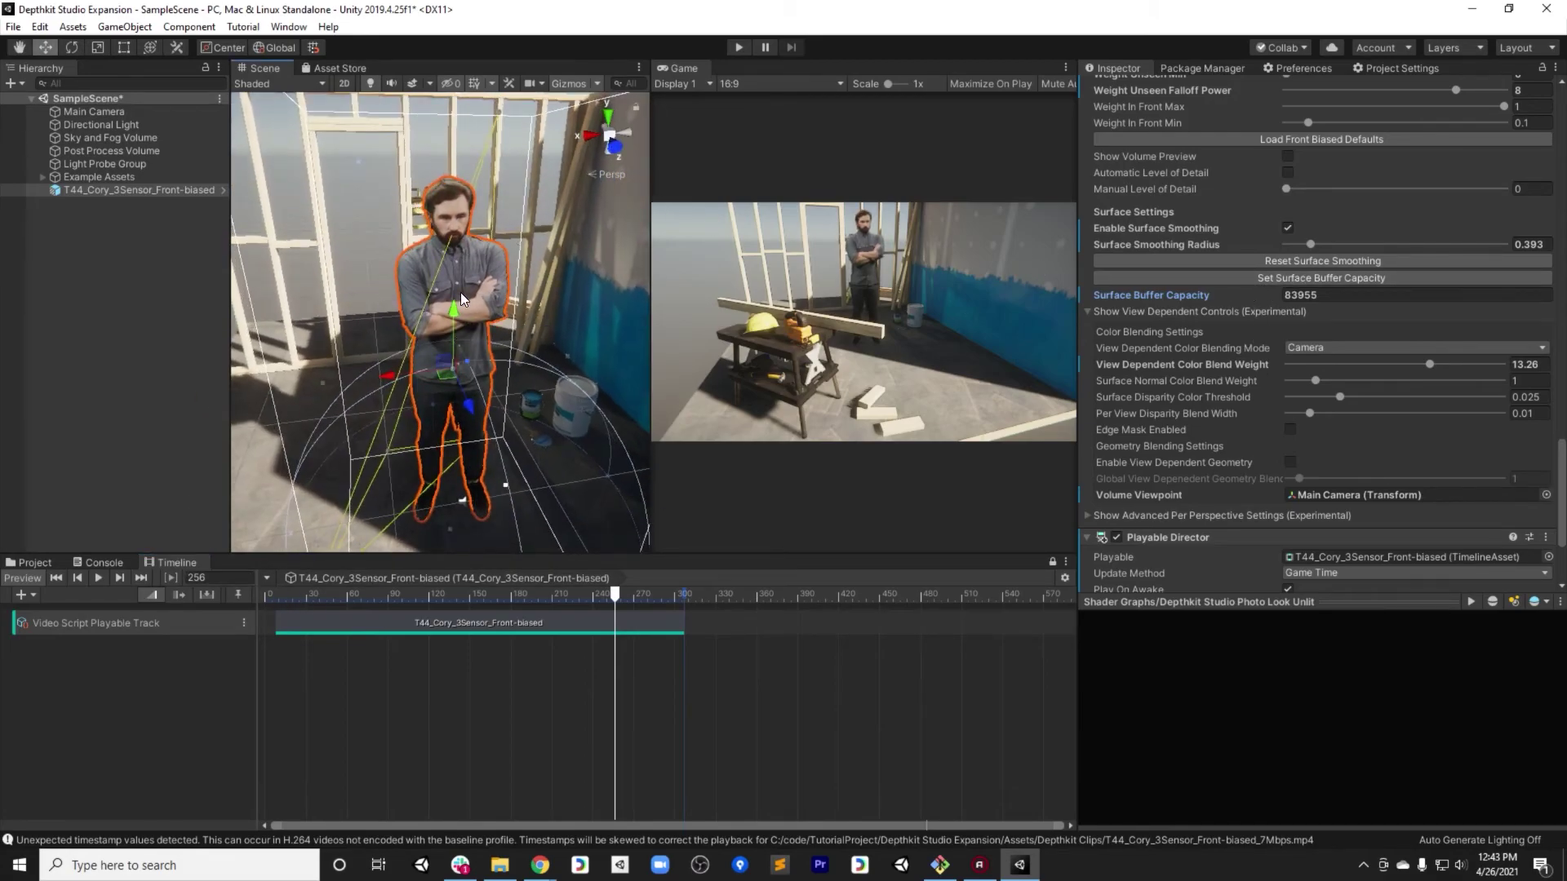
alt+drag(462, 299, 718, 370)
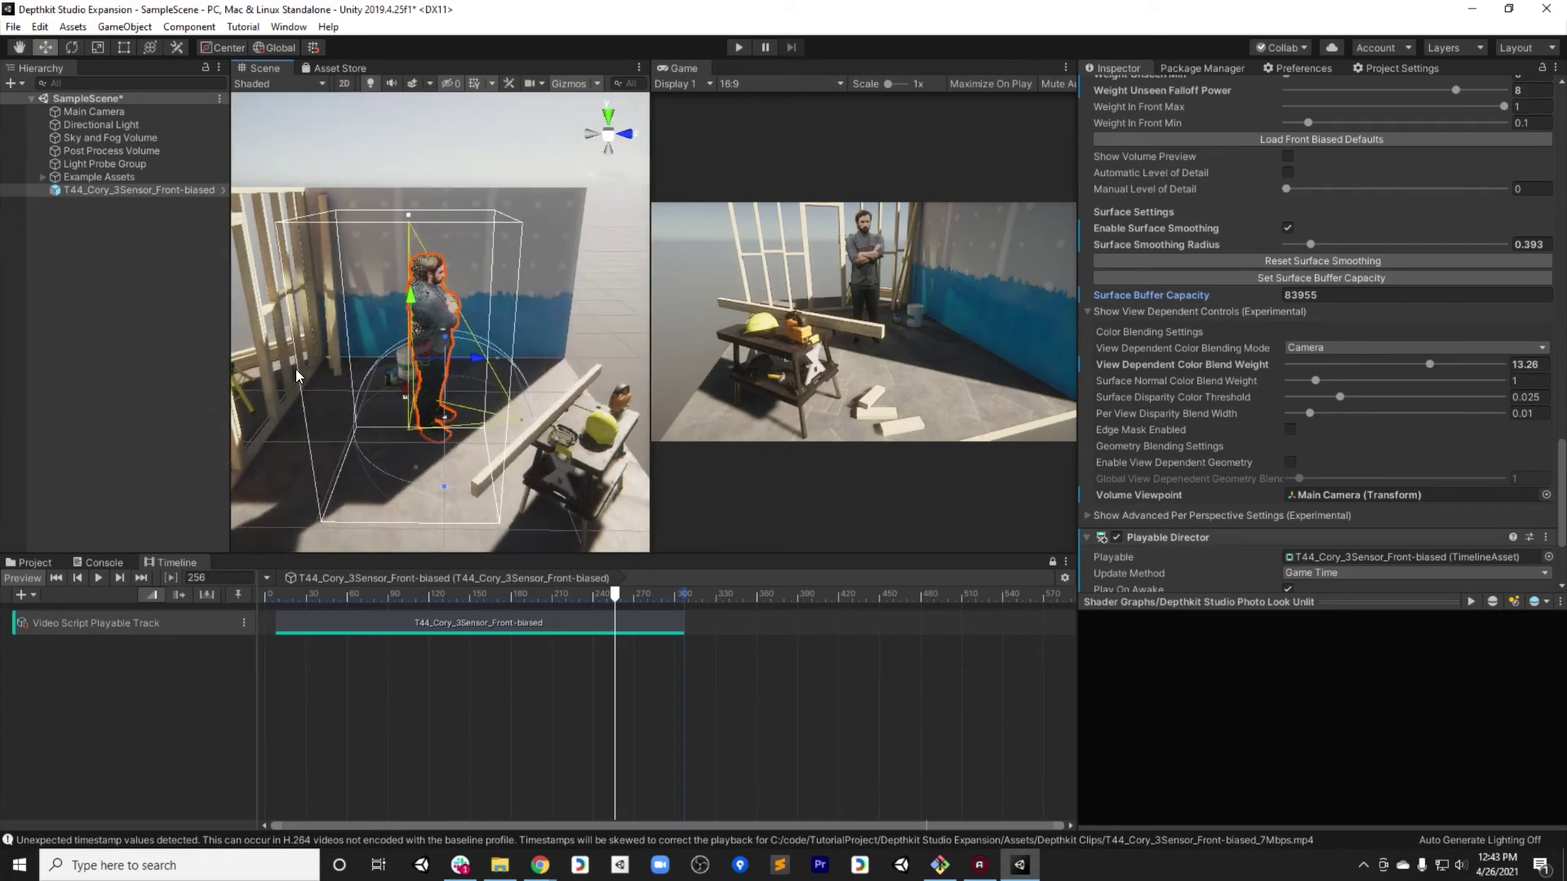
- Pull the bounds box's left and right faces inward and raise its bottom to the feet
scroll(403, 370, up, 3)
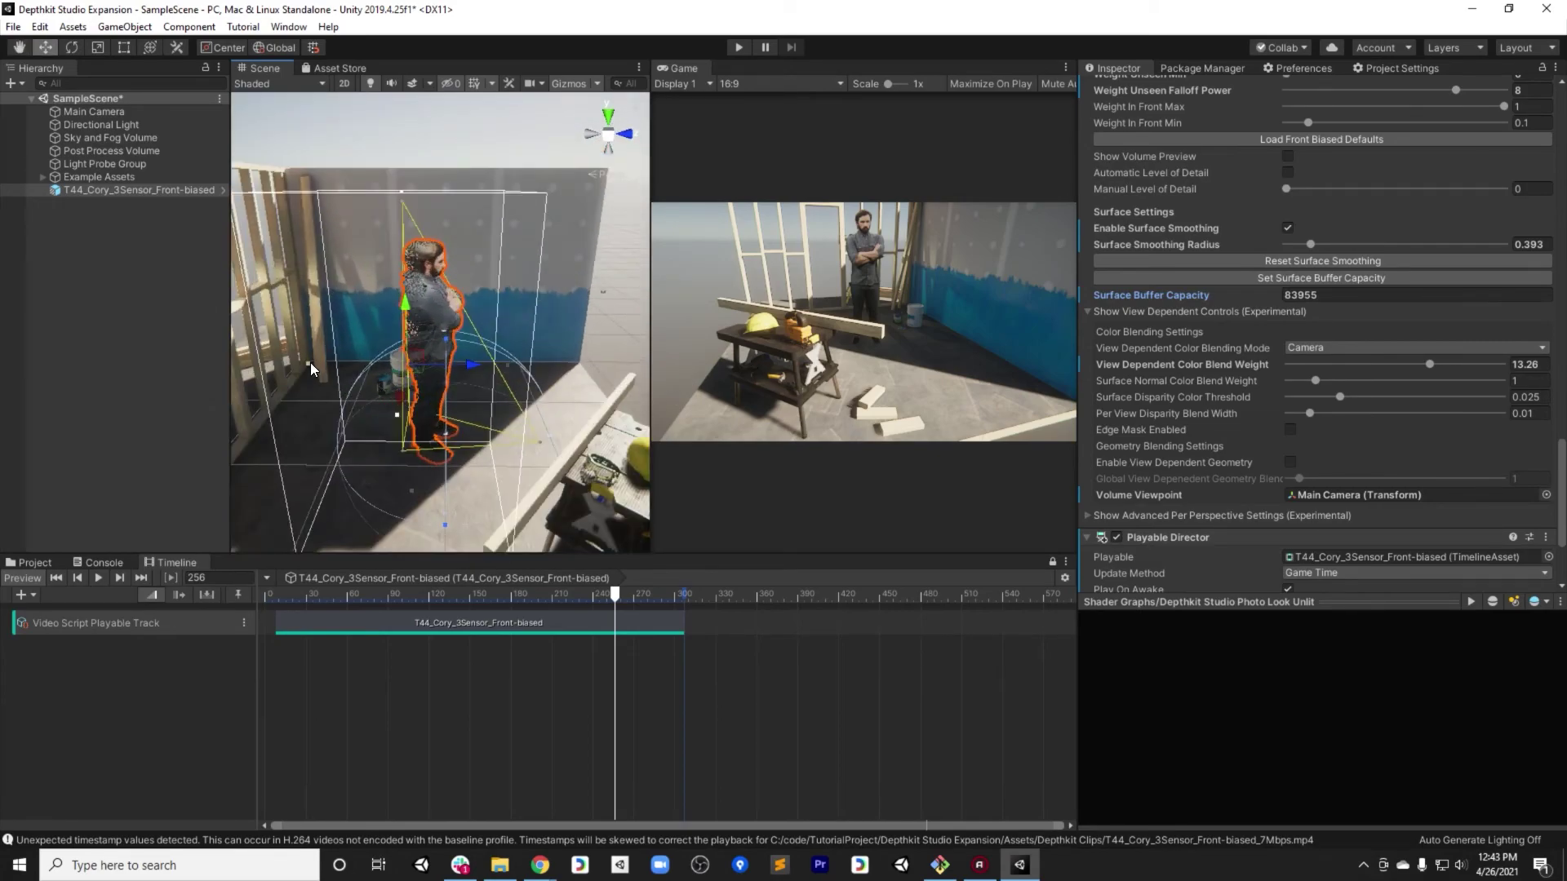
drag(311, 362, 400, 370)
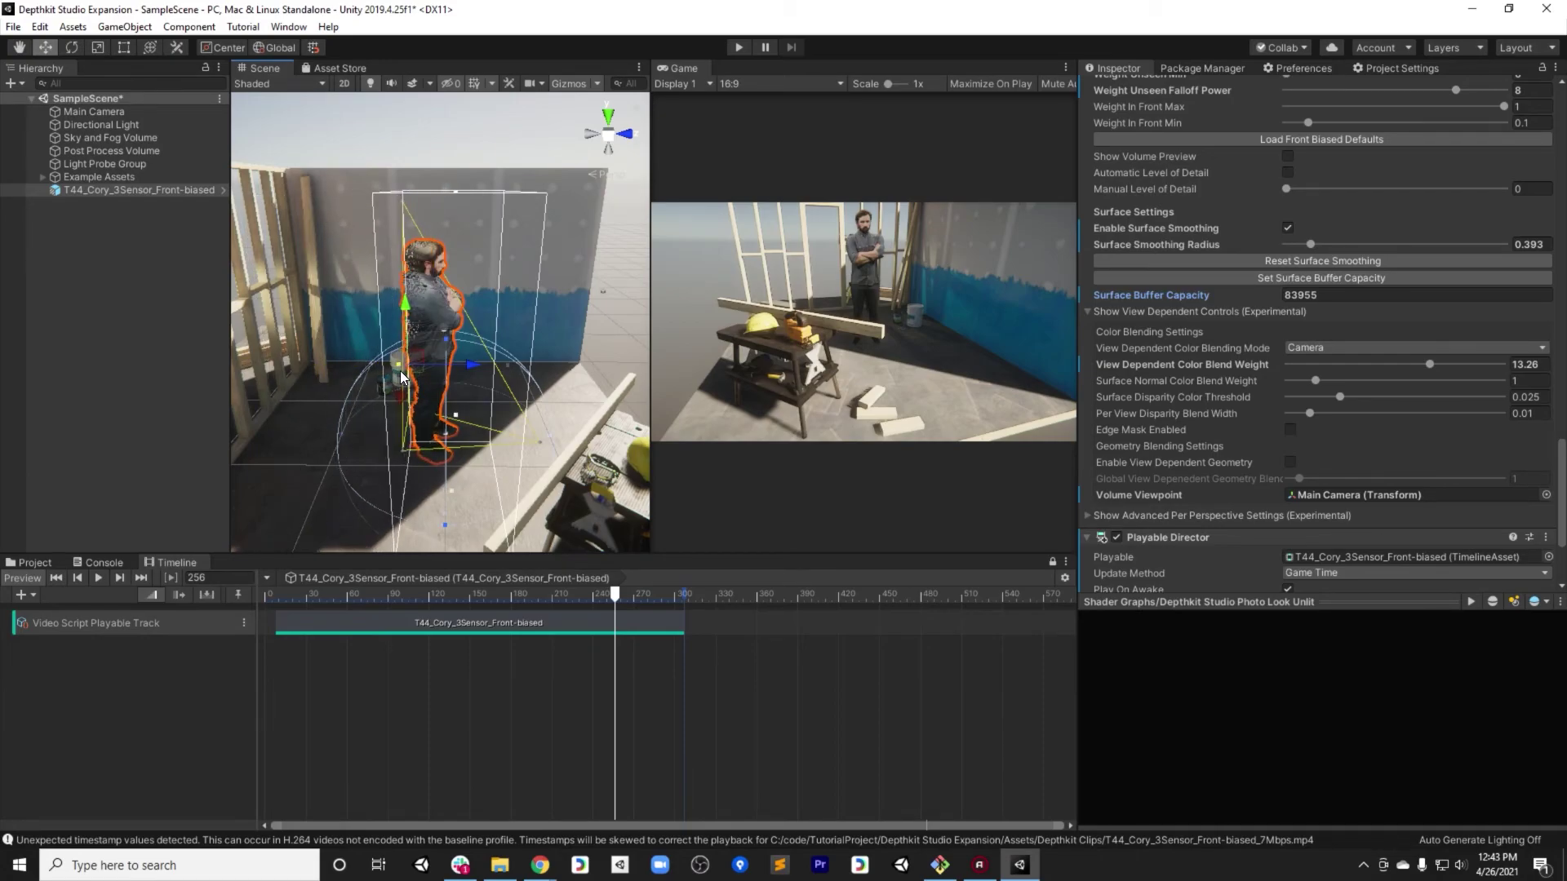
drag(508, 364, 480, 364)
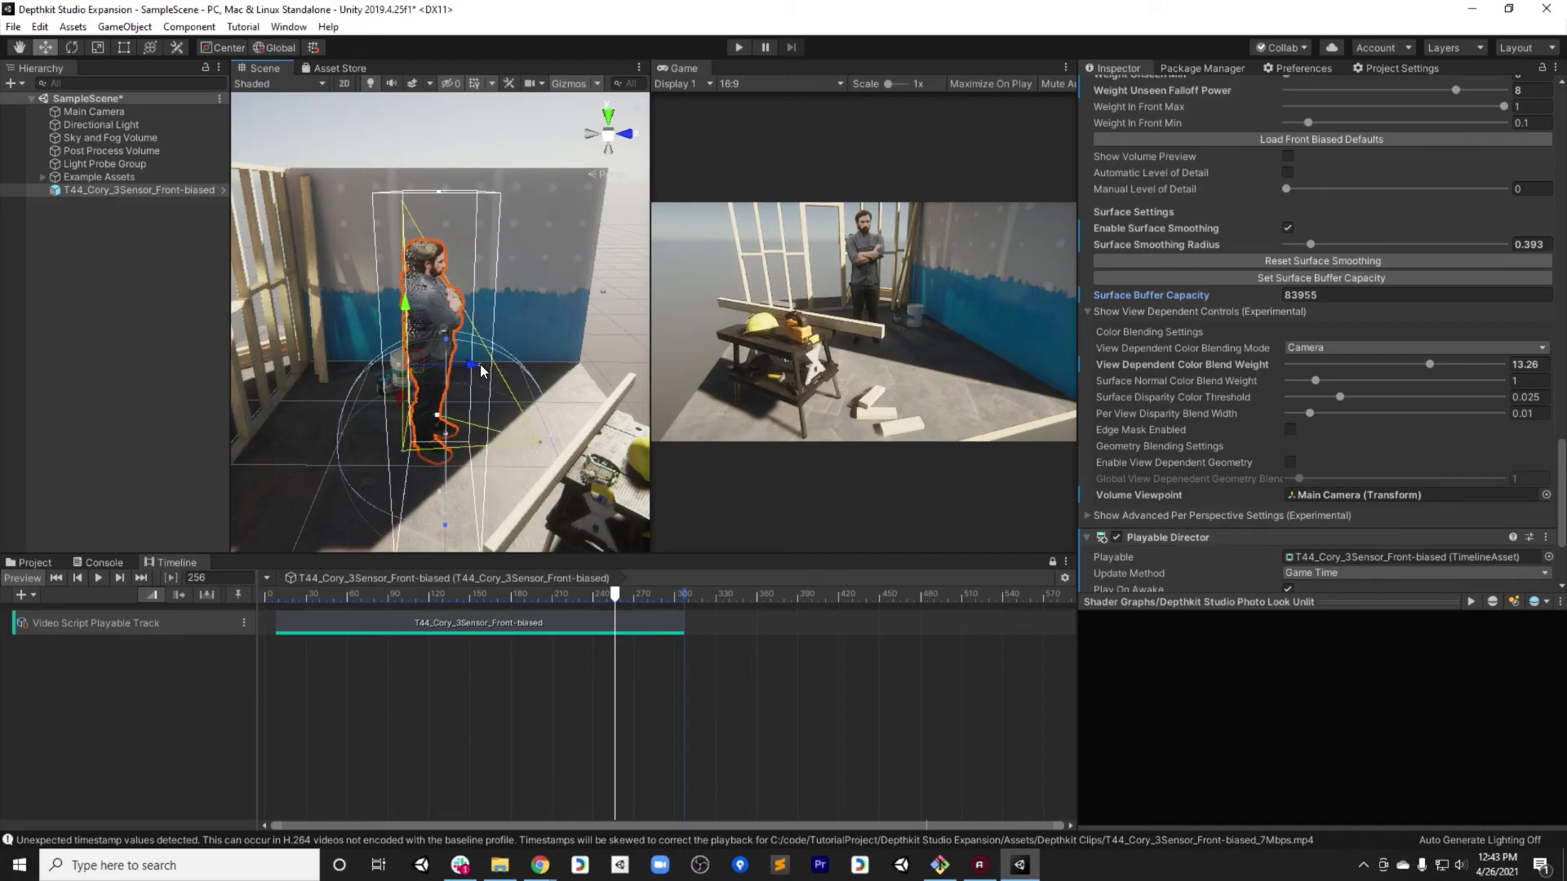
alt+drag(468, 227, 458, 333)
scroll(449, 457, up, 5)
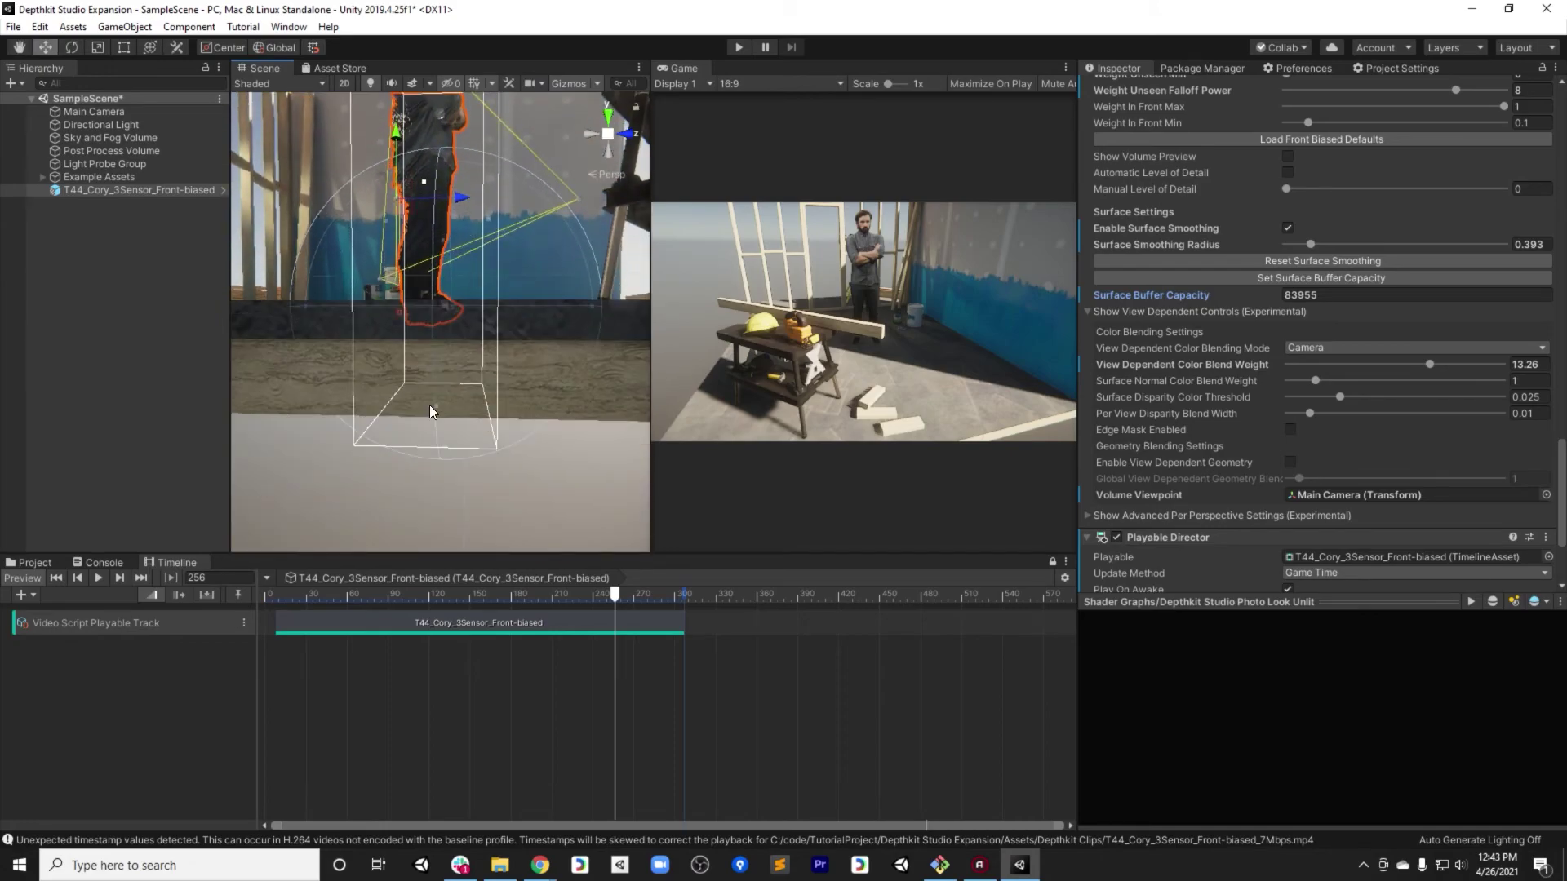
mouse_move(437, 406)
mouse_down()
mouse_move(443, 313)
mouse_move(441, 401)
mouse_up()
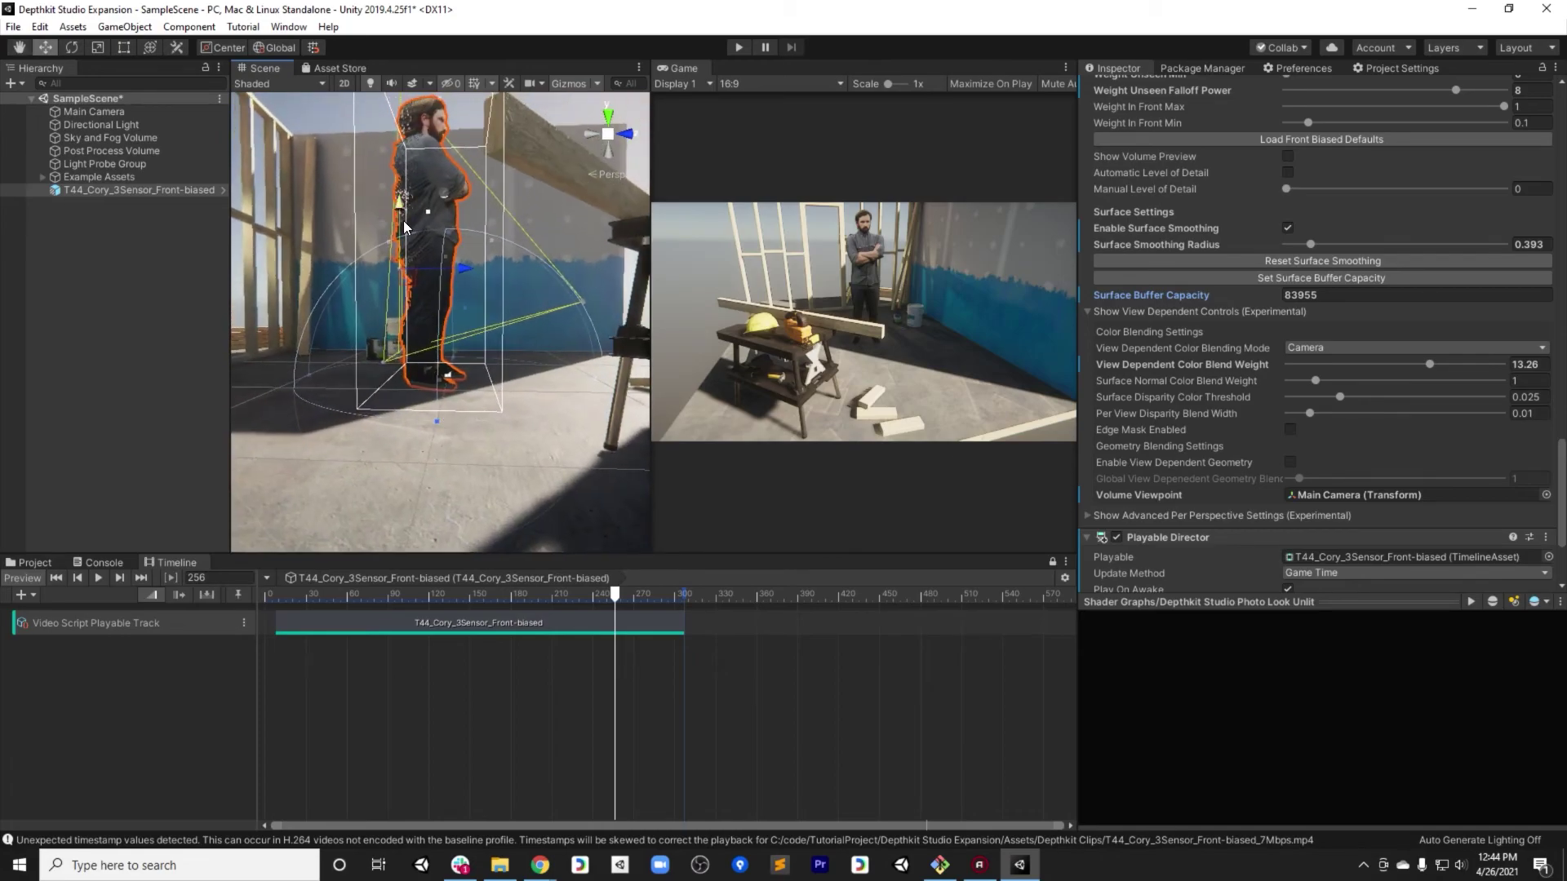
- Check the fitted bounds from level, front and side views, and scrub the clip to frame 39
scroll(432, 379, up, 4)
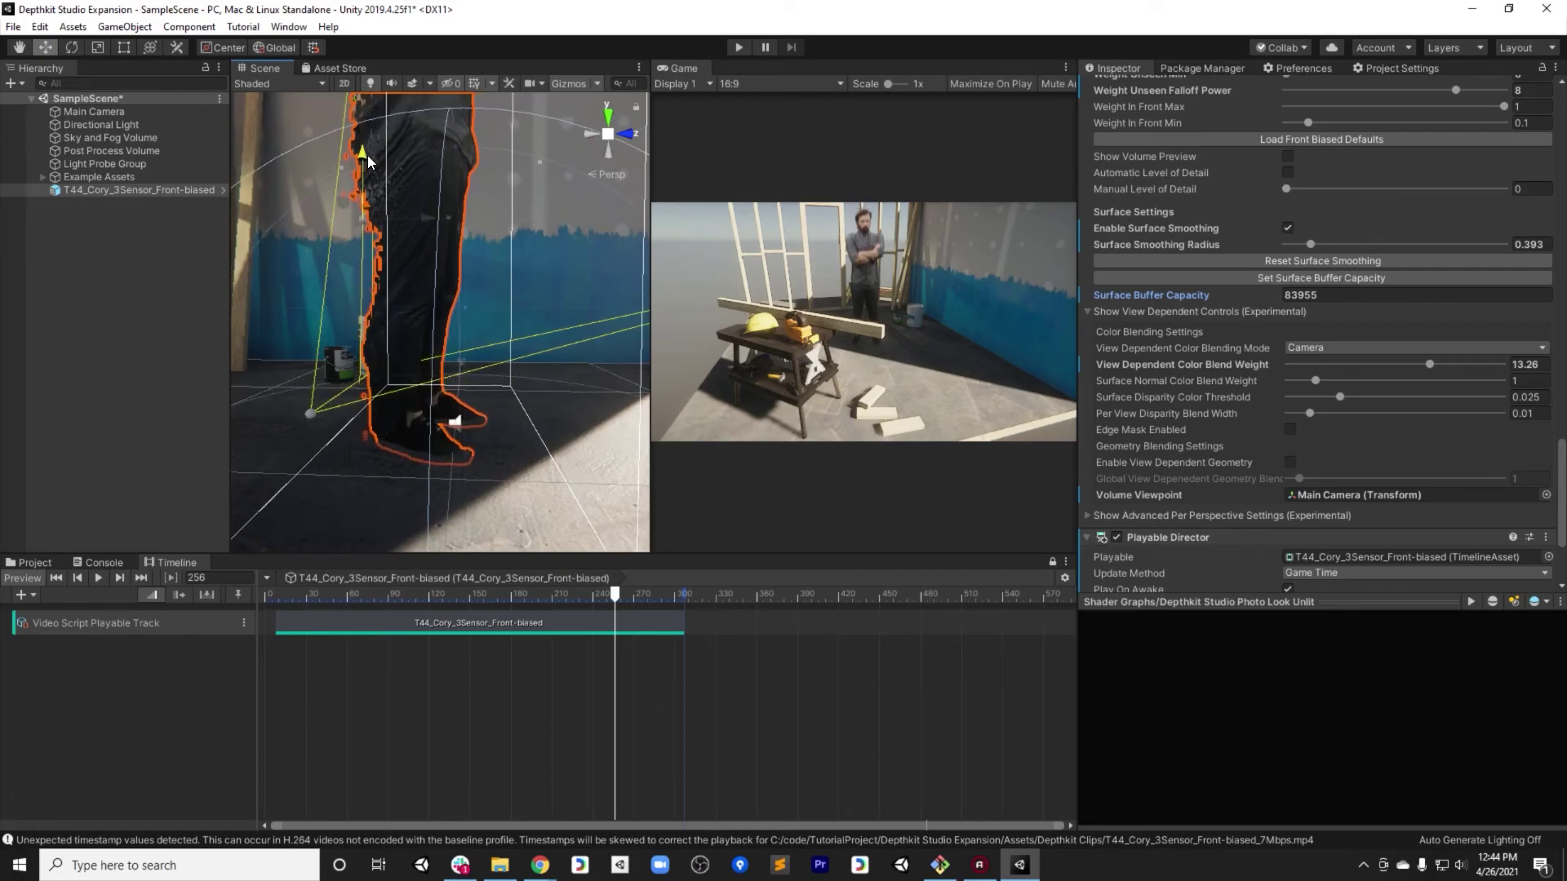
mouse_move(413, 354)
alt+mouse_down()
mouse_move(452, 391)
mouse_move(436, 350)
alt+mouse_up()
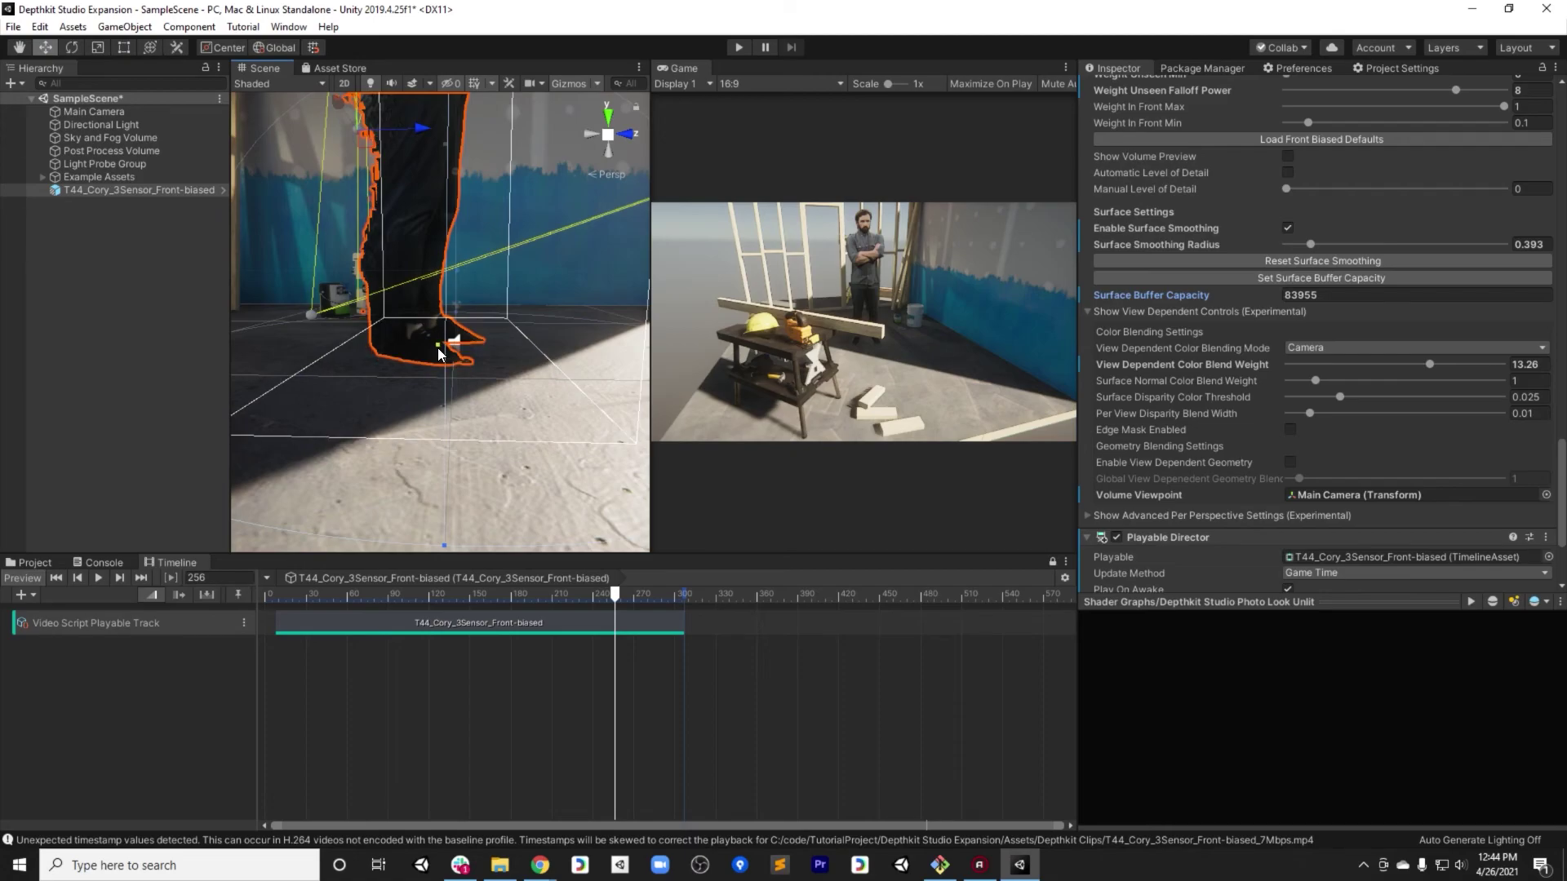
alt+drag(424, 212, 426, 306)
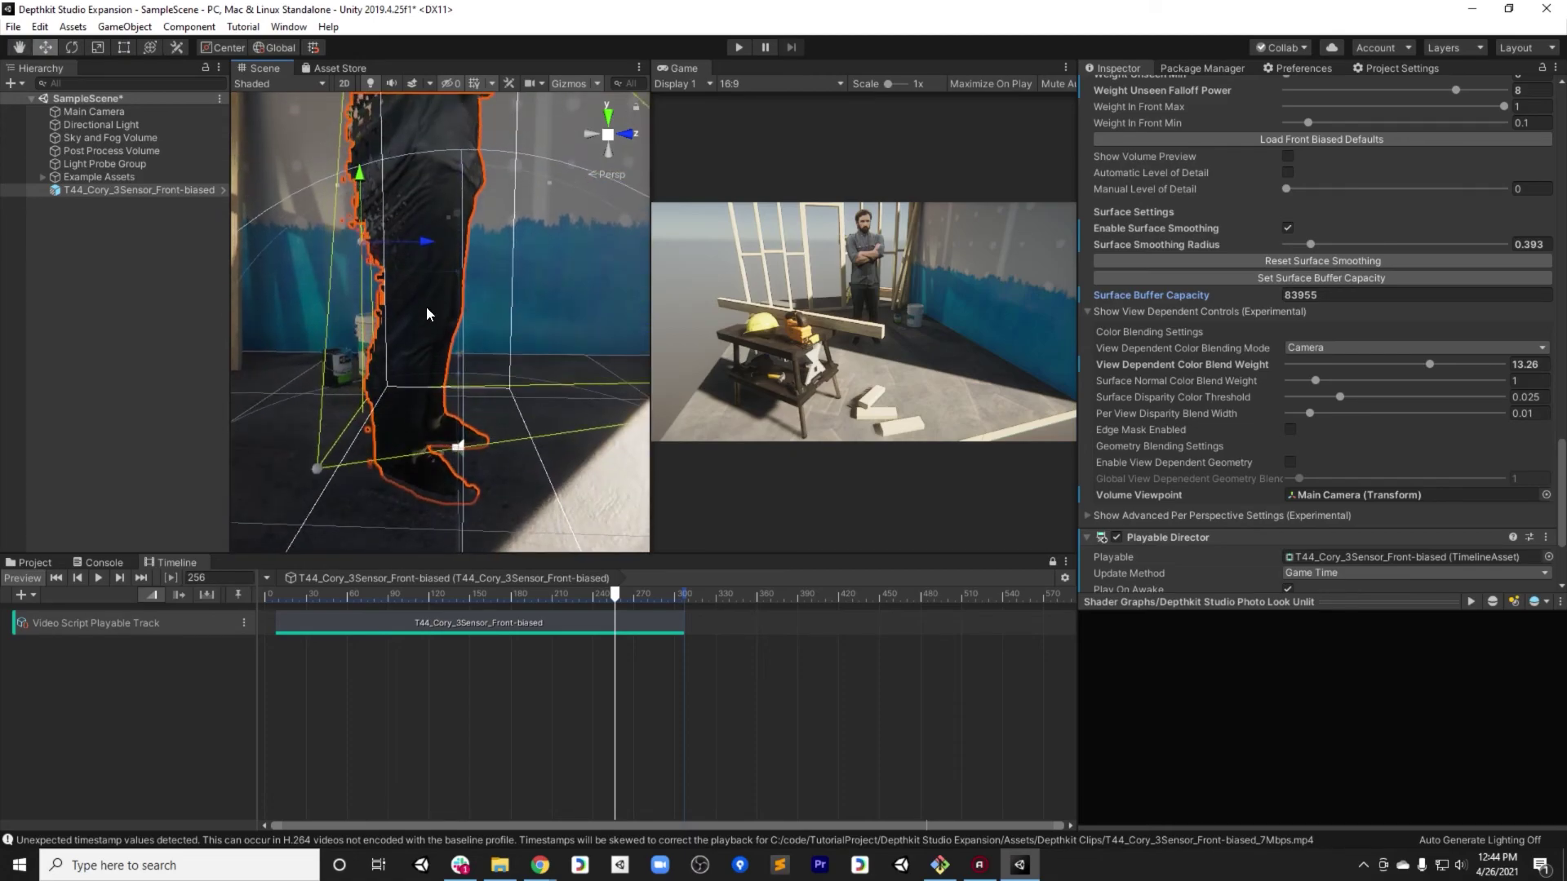
alt+drag(414, 194, 448, 353)
scroll(450, 307, down, 3)
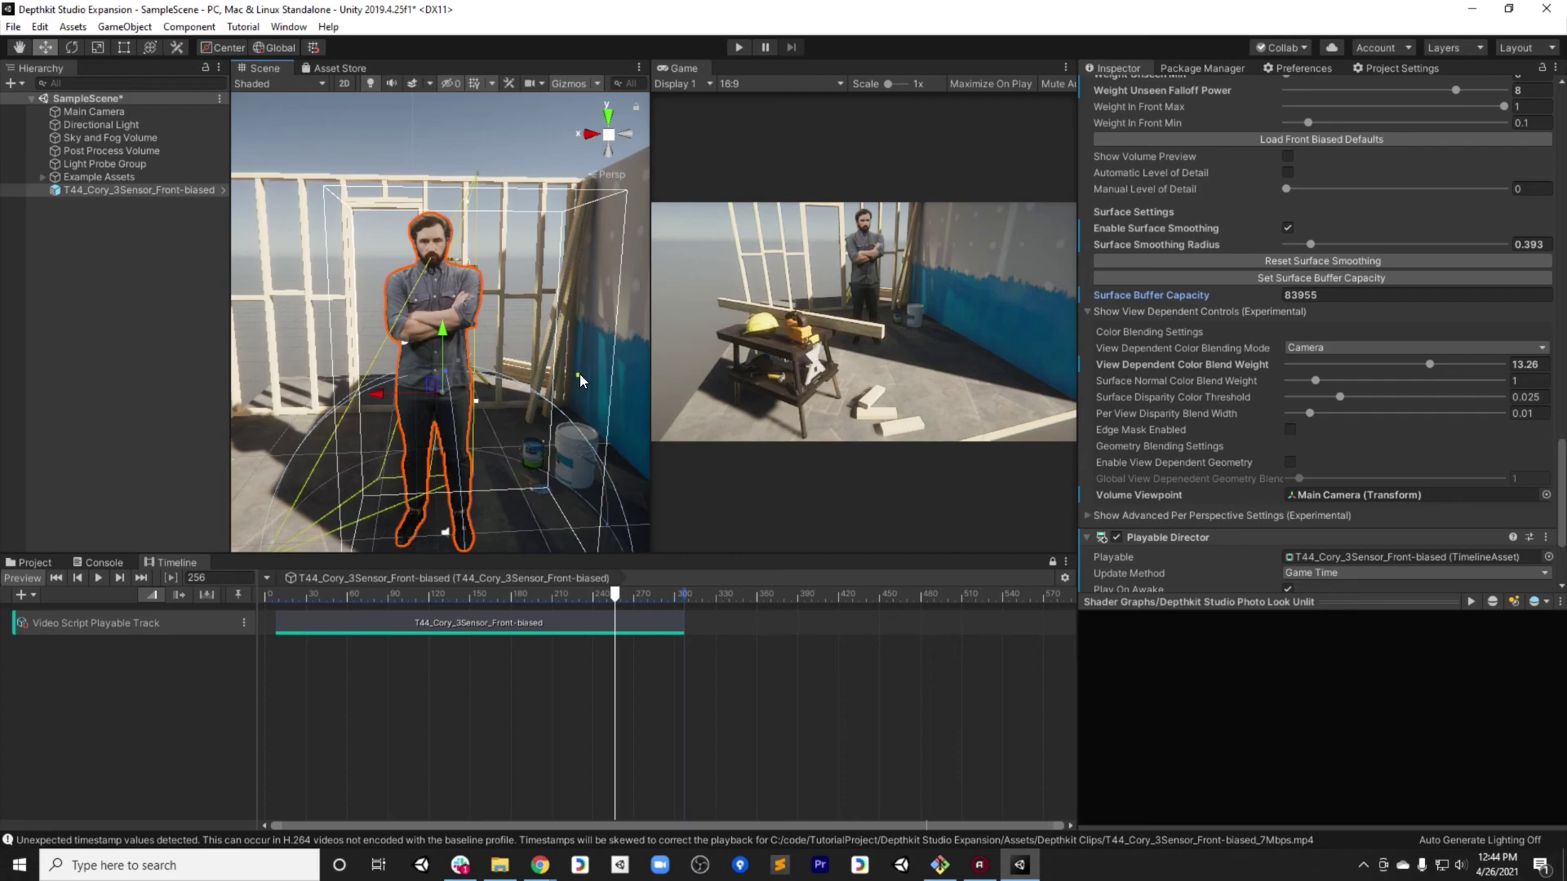
alt+drag(510, 376, 500, 431)
drag(265, 592, 644, 606)
- View the playing Depthkit figure from the front
alt+drag(490, 245, 376, 229)
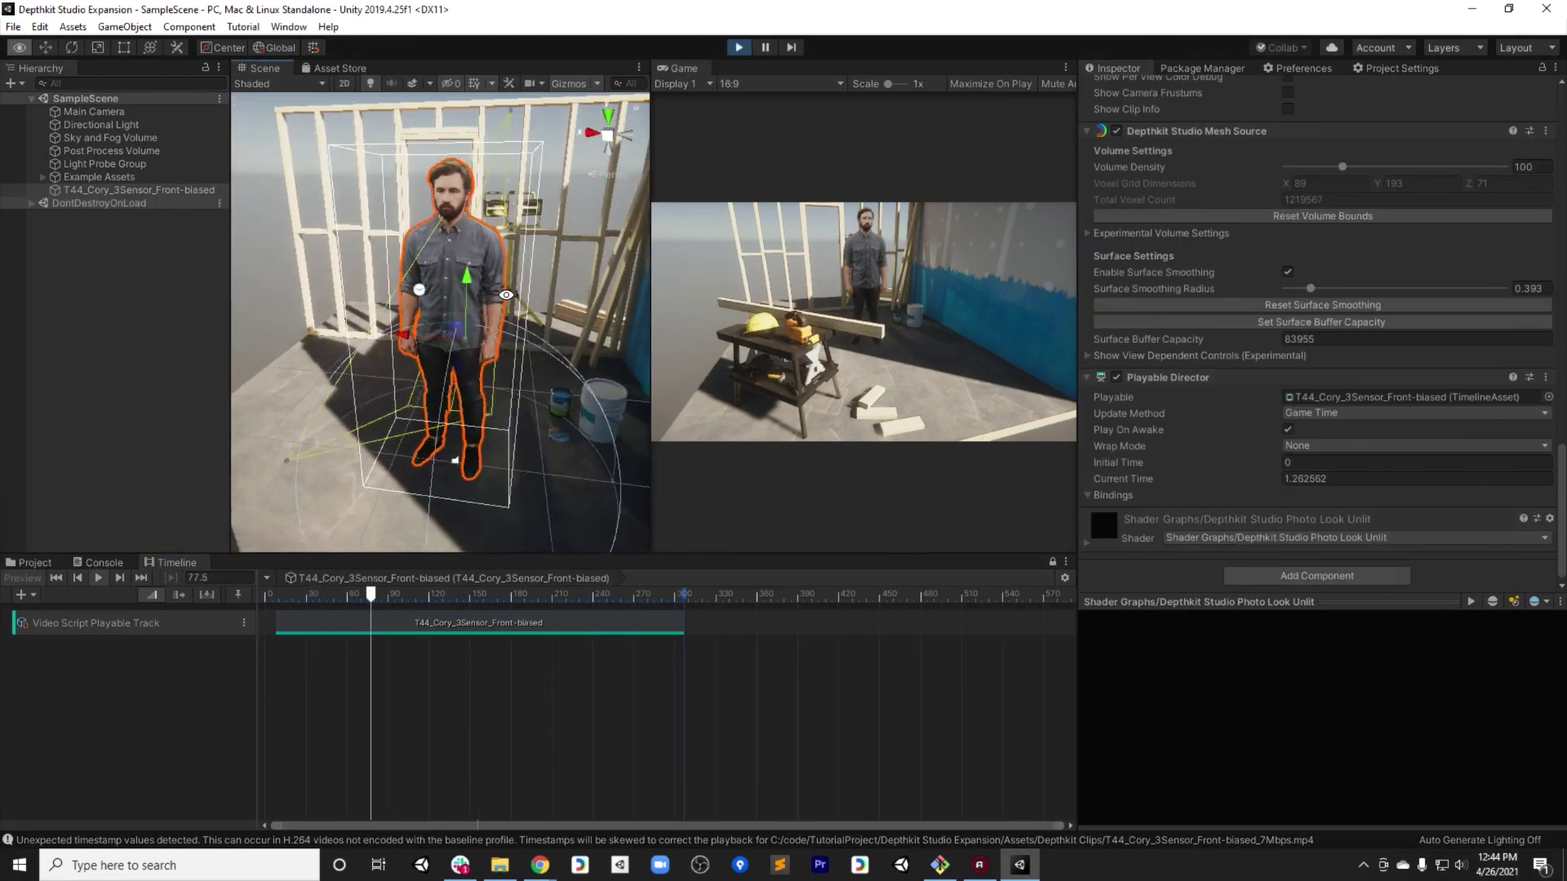